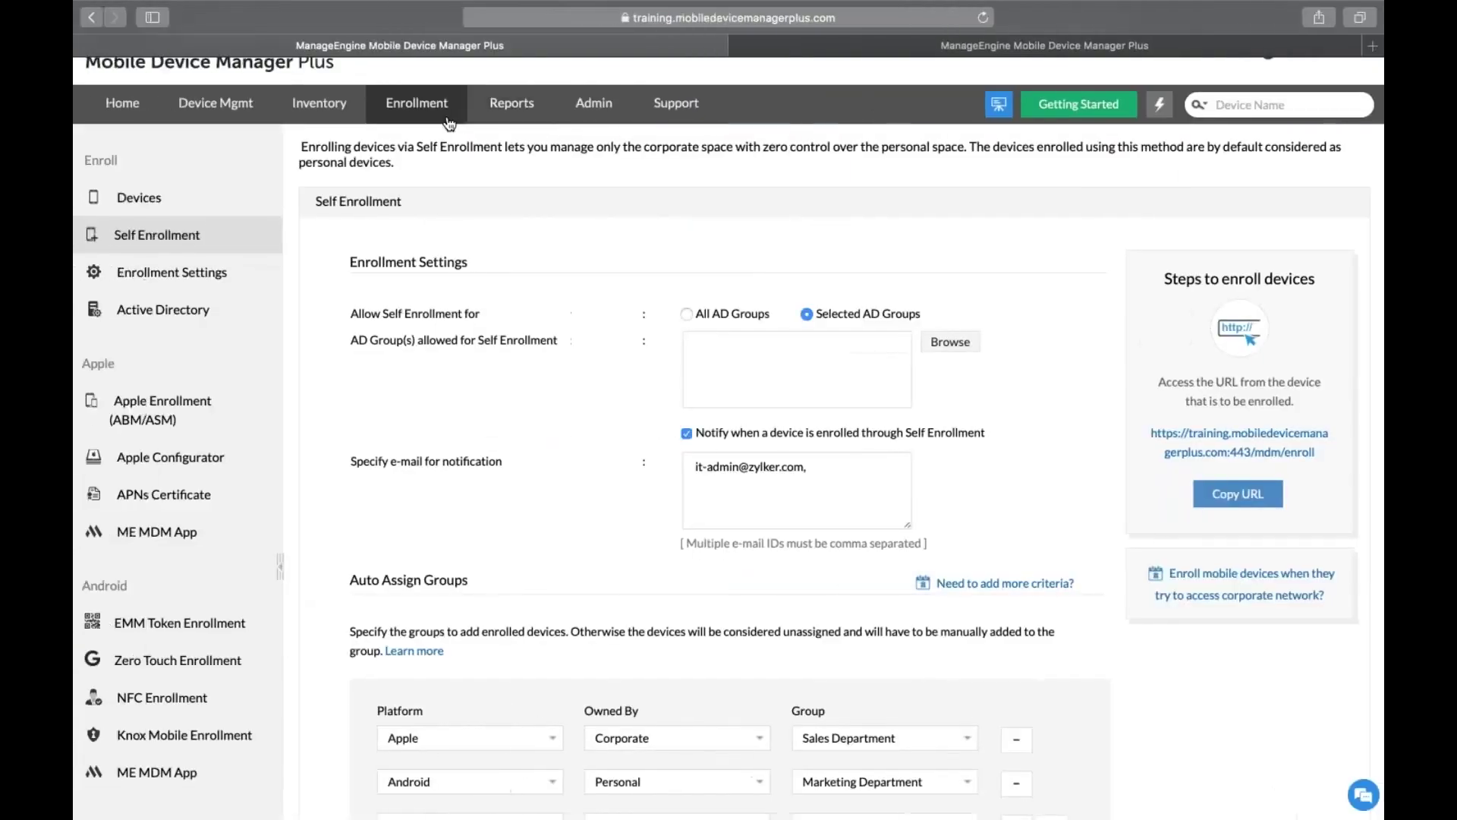
Open the Apple Configurator enrollment page and bring up its configuration guide for version 2.0 and later, advancing to the blueprint instructions.
left_click(445, 119)
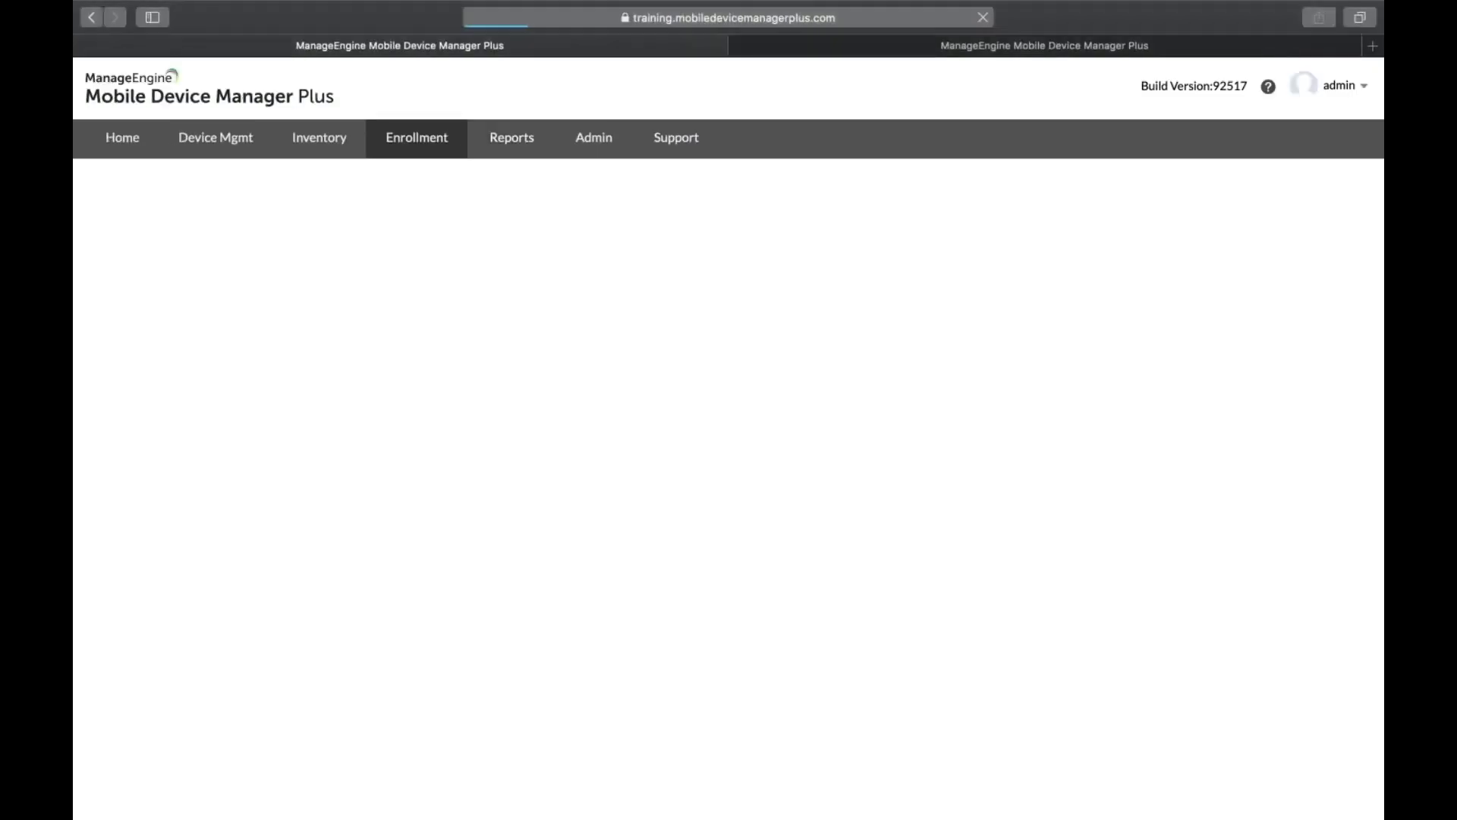
left_click(189, 488)
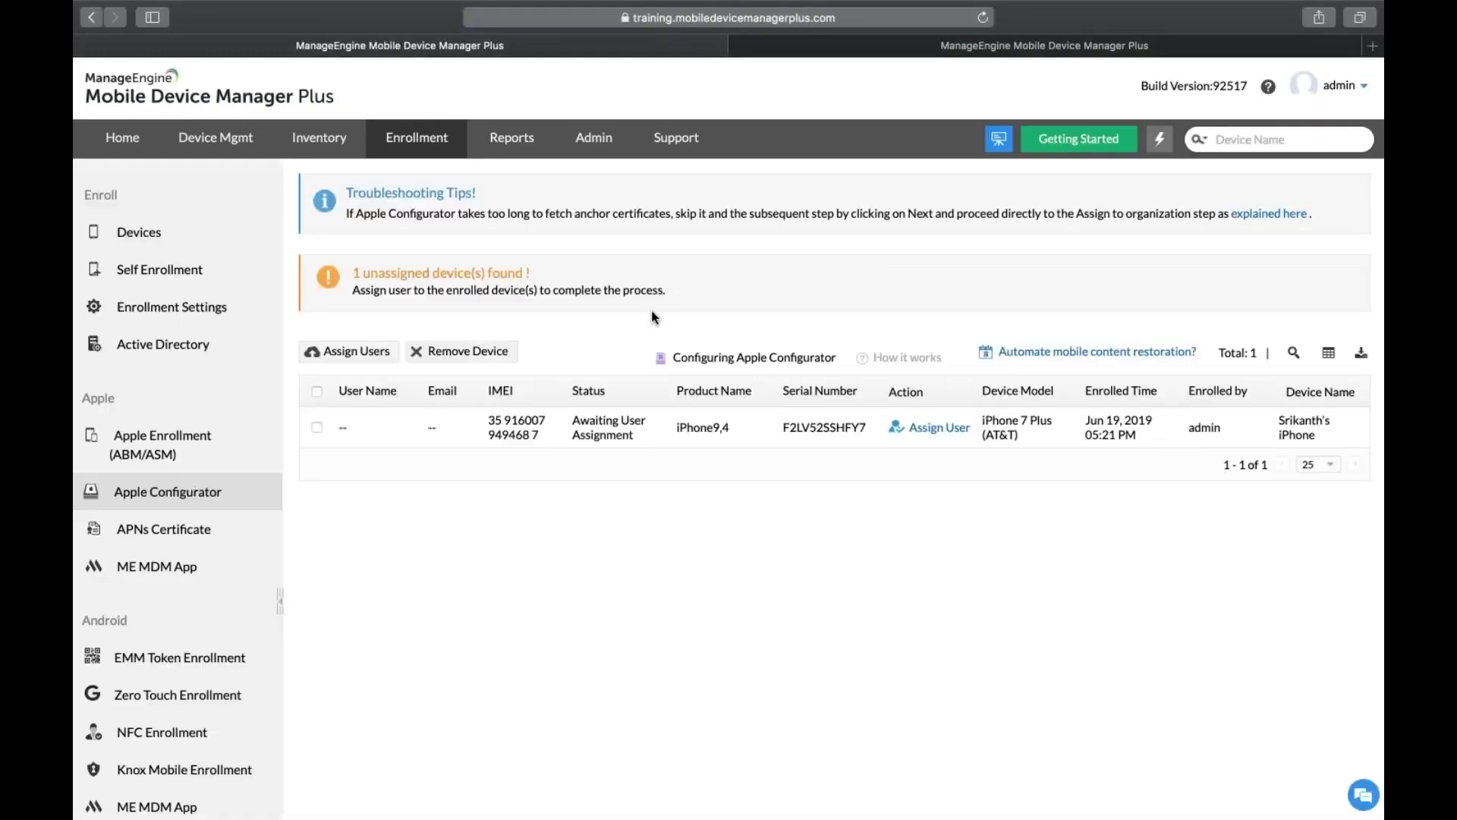
left_click(719, 360)
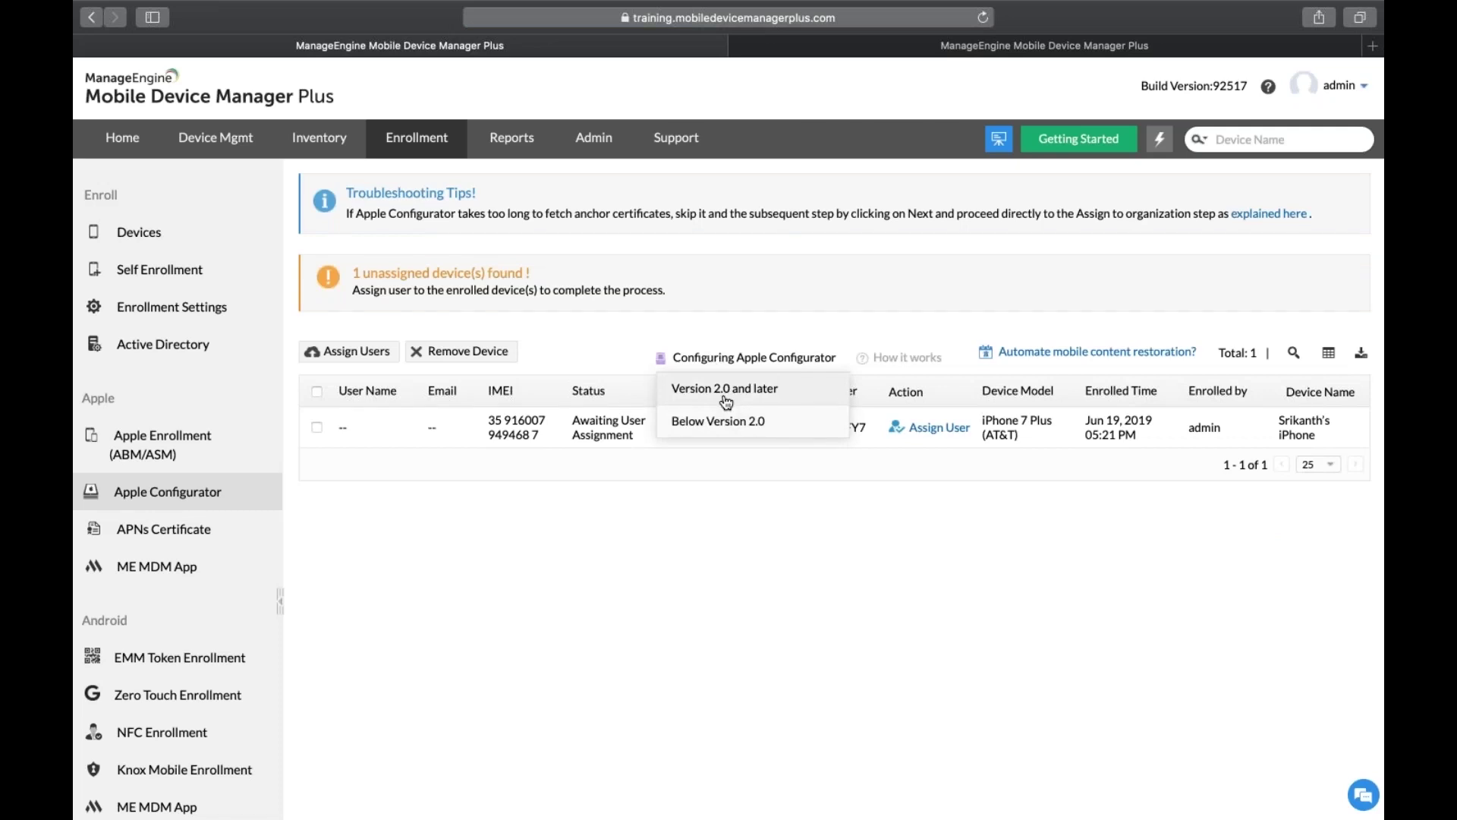
left_click(724, 393)
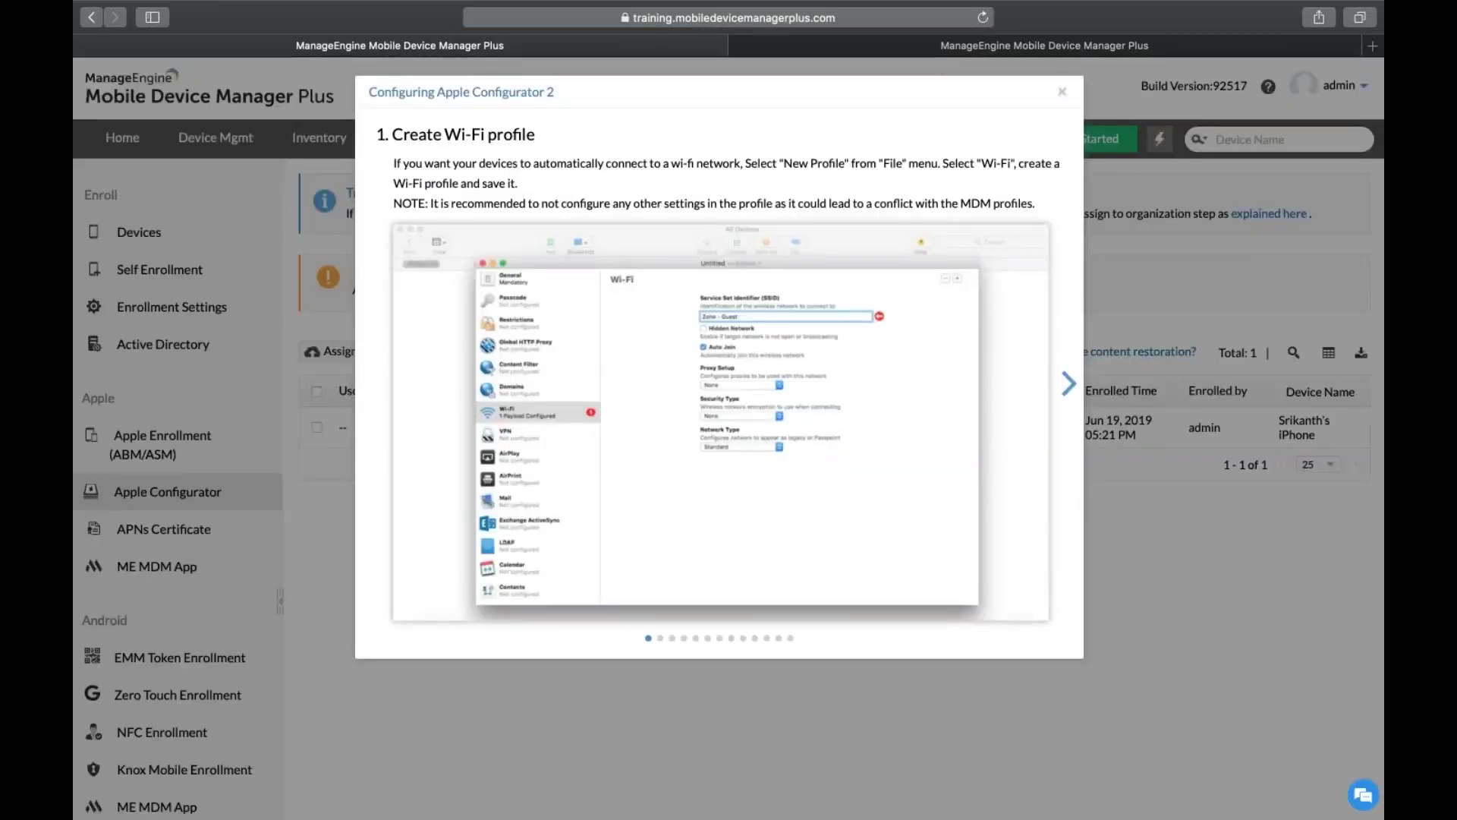
left_click(1068, 384)
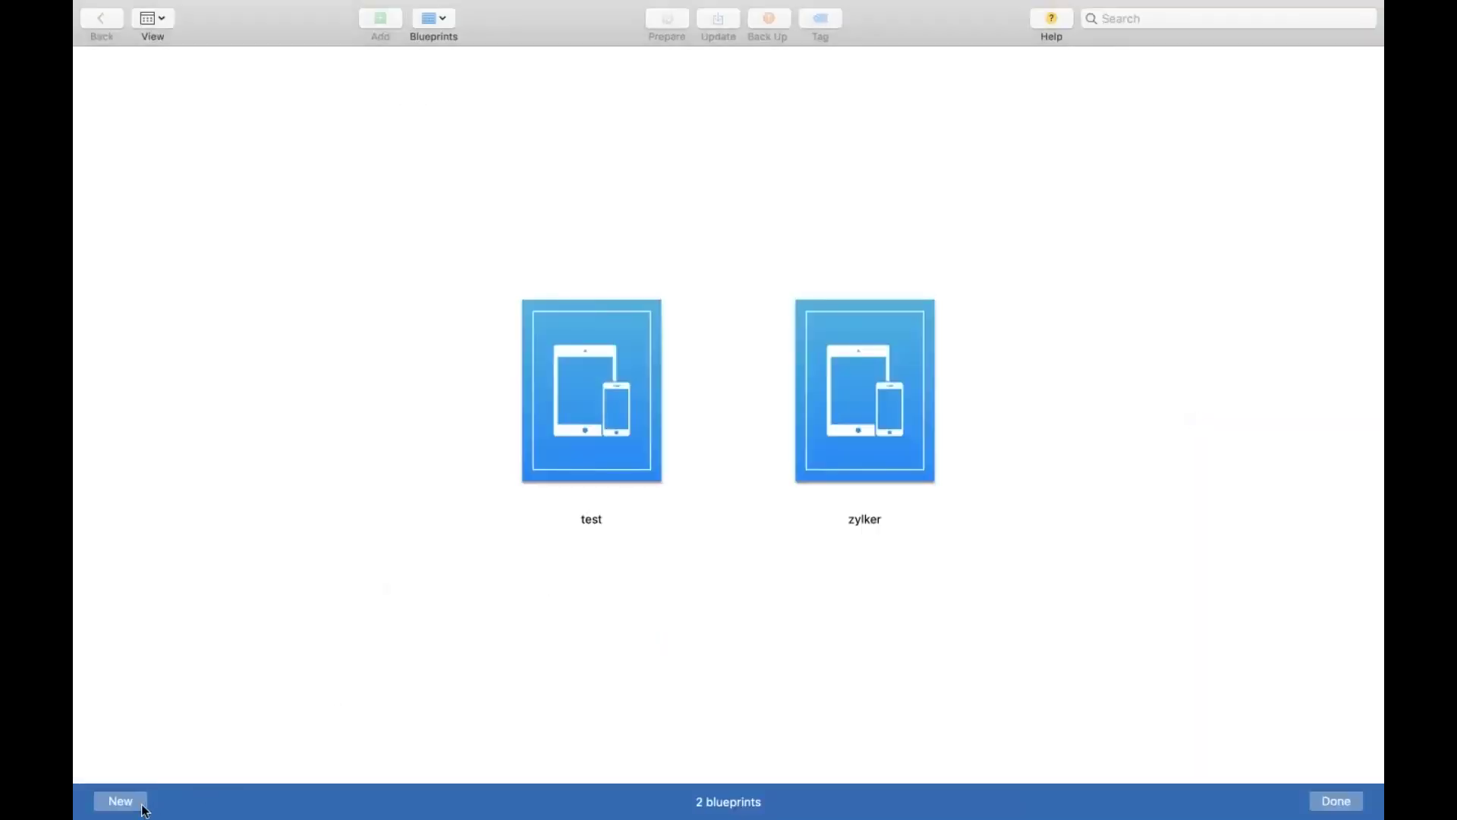
Switch to Apple Configurator 2 and create a new blueprint named "enrollment".
left_click(145, 807)
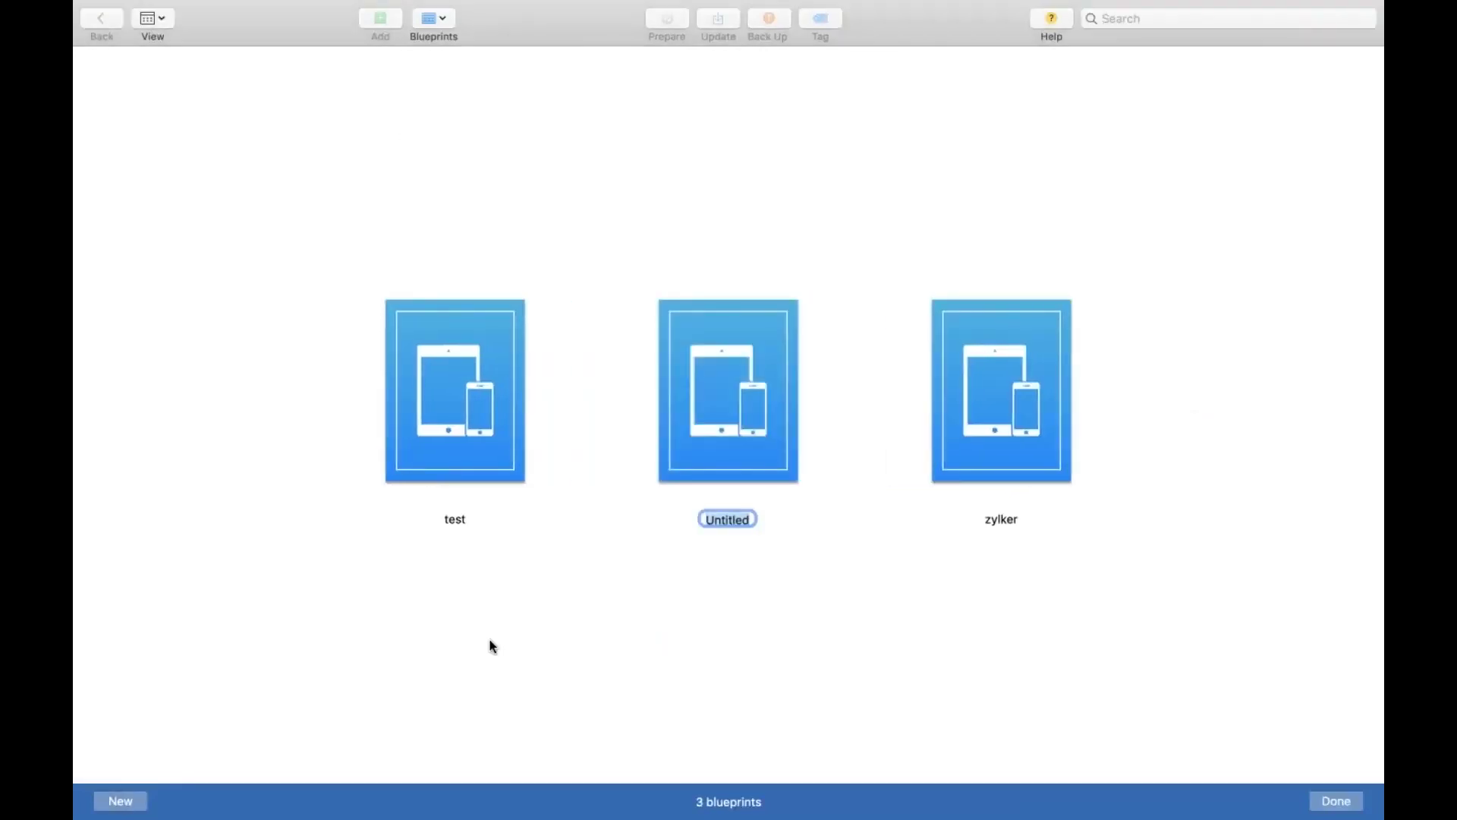
key("BackSpace")
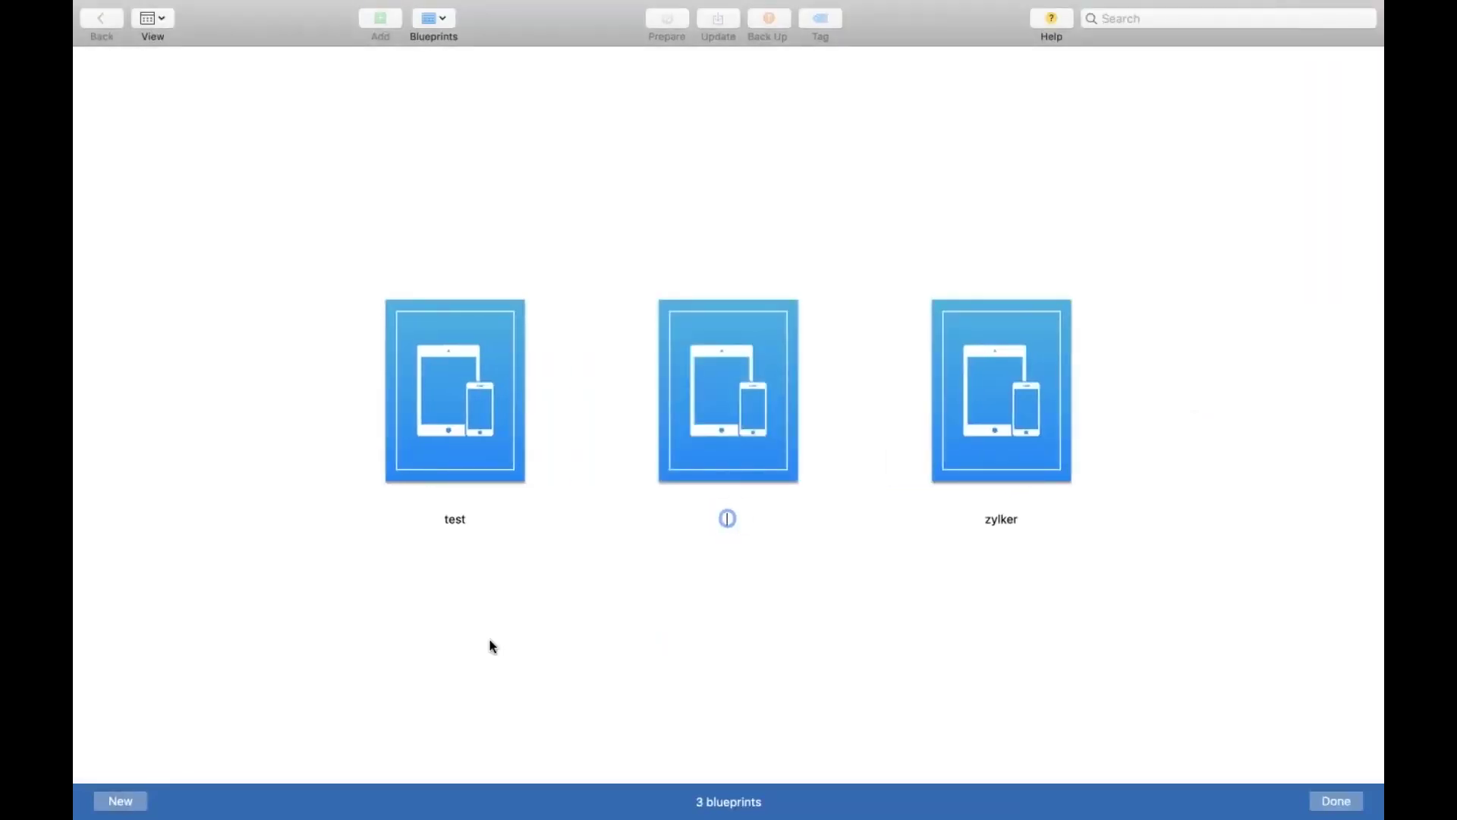
type("enrollment")
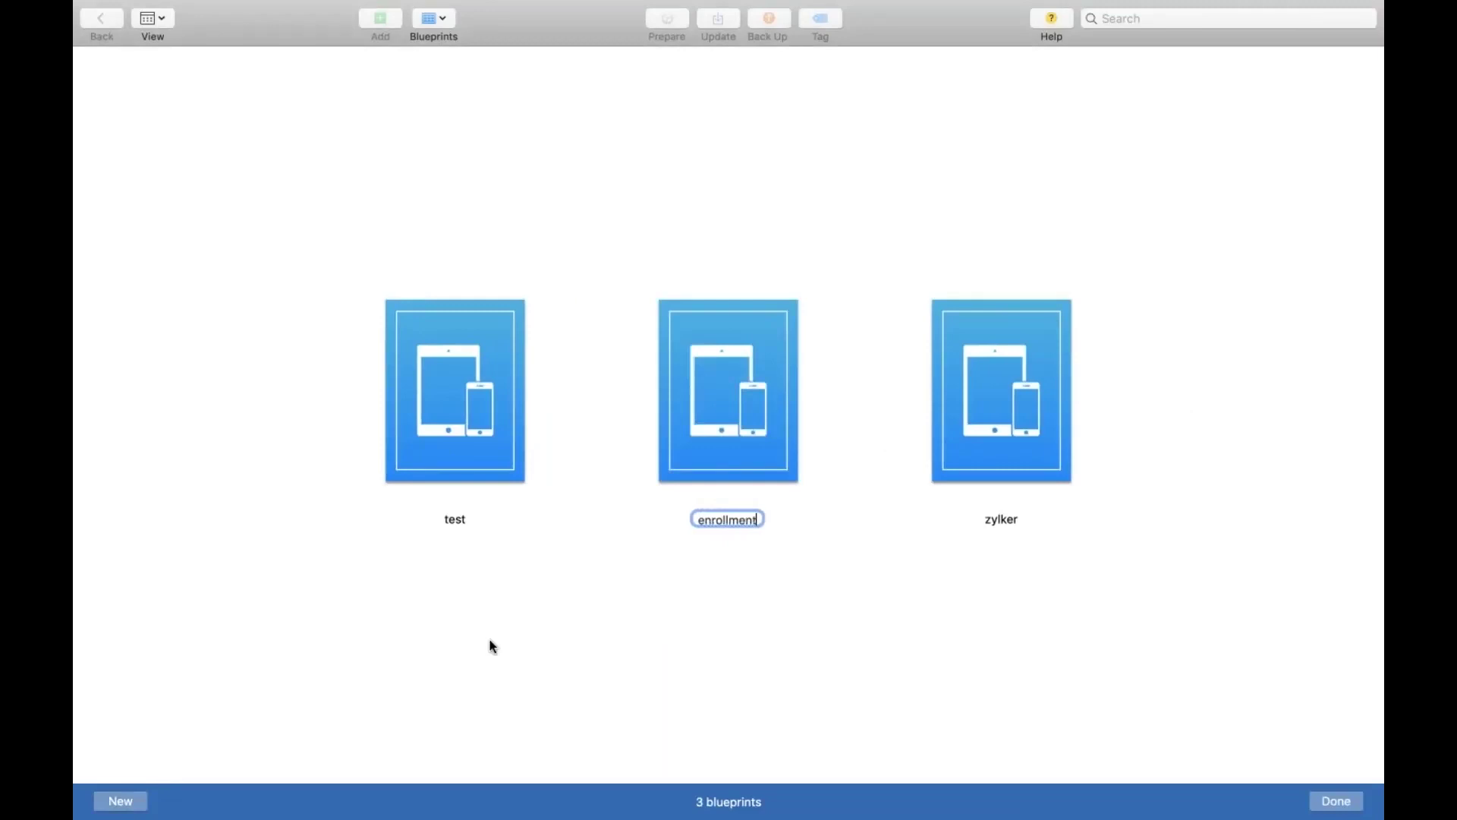
key("Return")
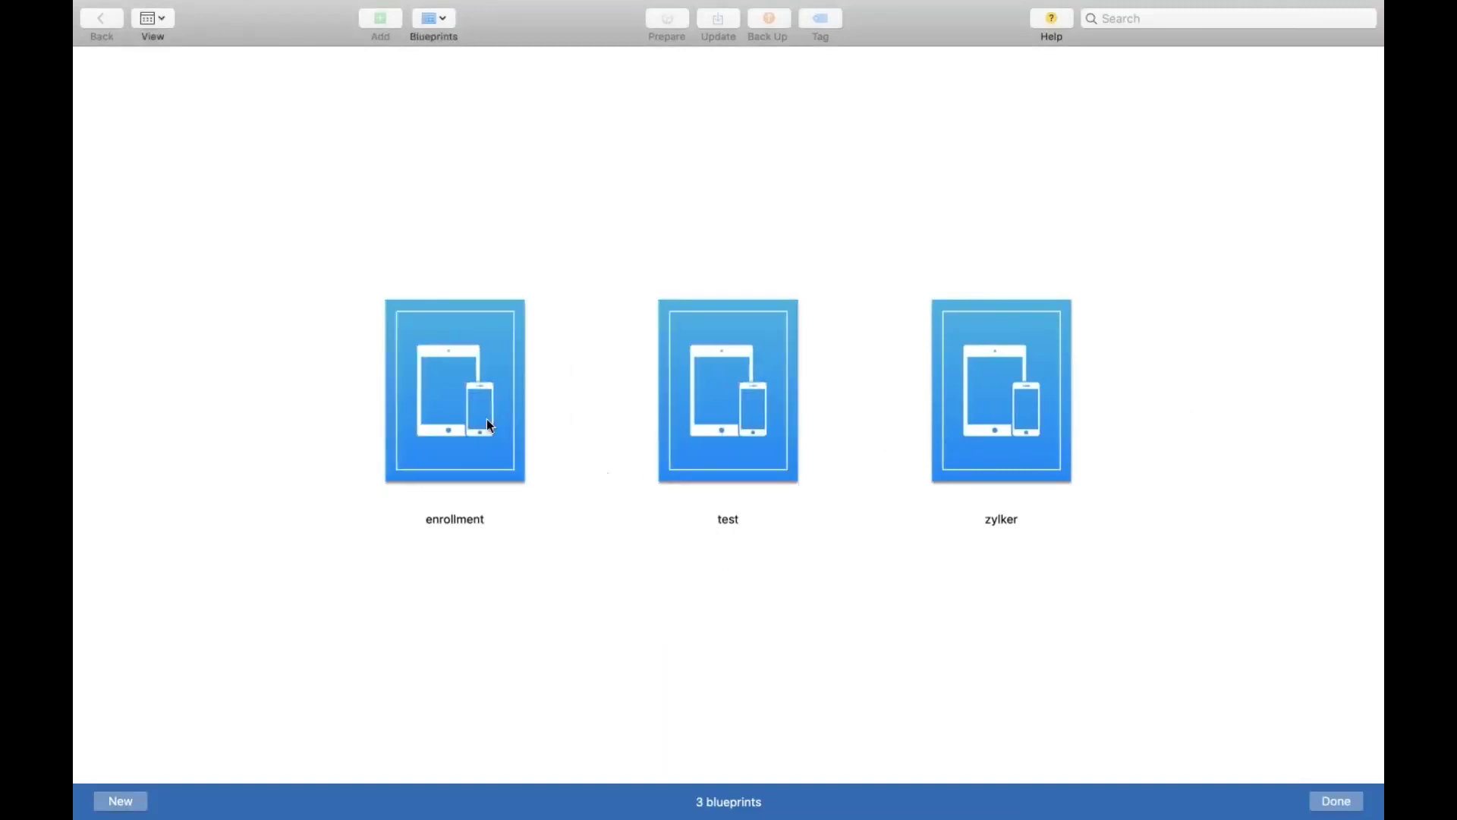
Start preparing the enrollment blueprint with manual configuration and supervised devices, disallowing pairing with other computers.
right_click(489, 423)
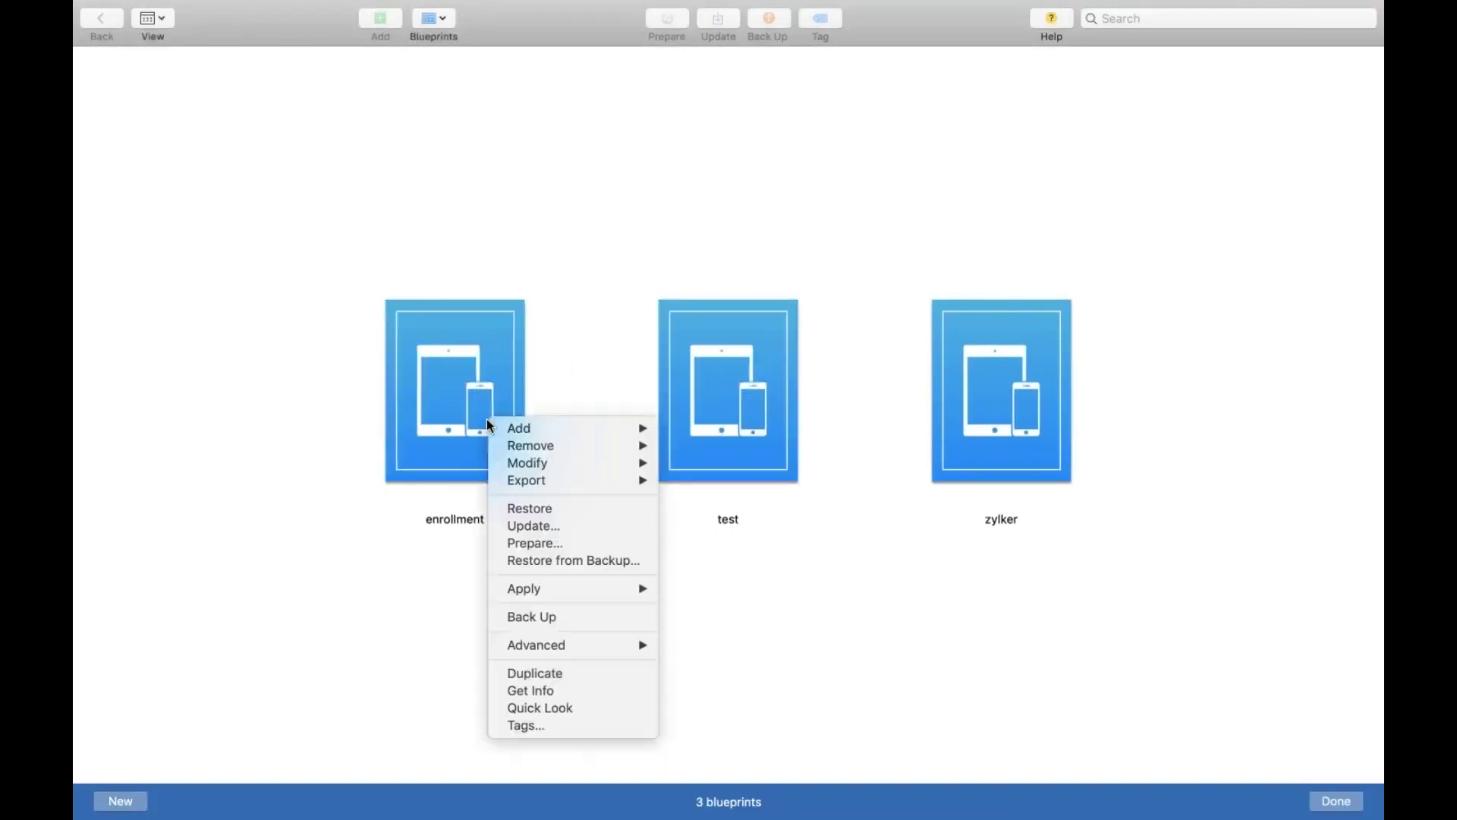
left_click(579, 547)
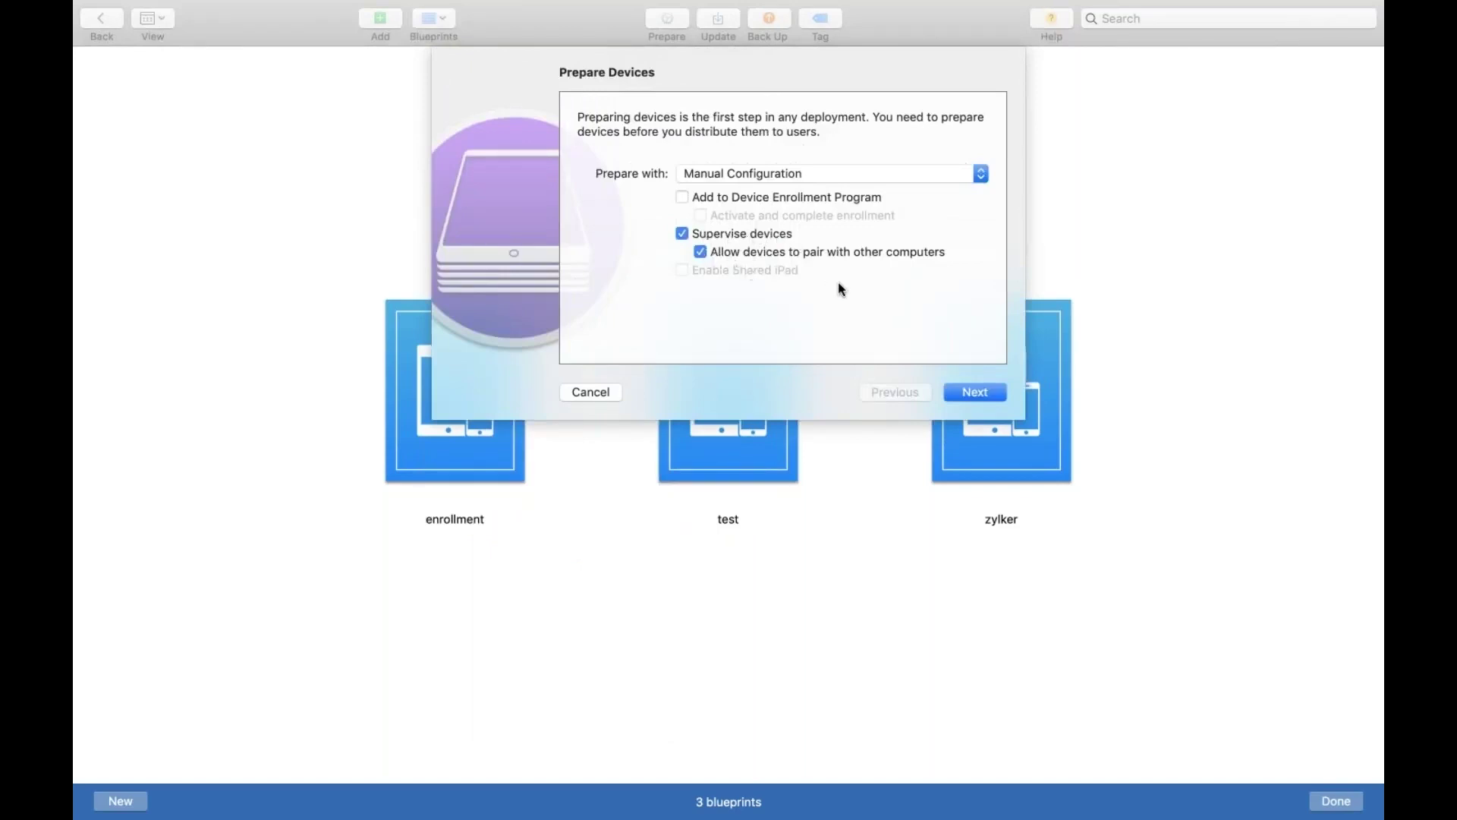
left_click(701, 250)
left_click(982, 390)
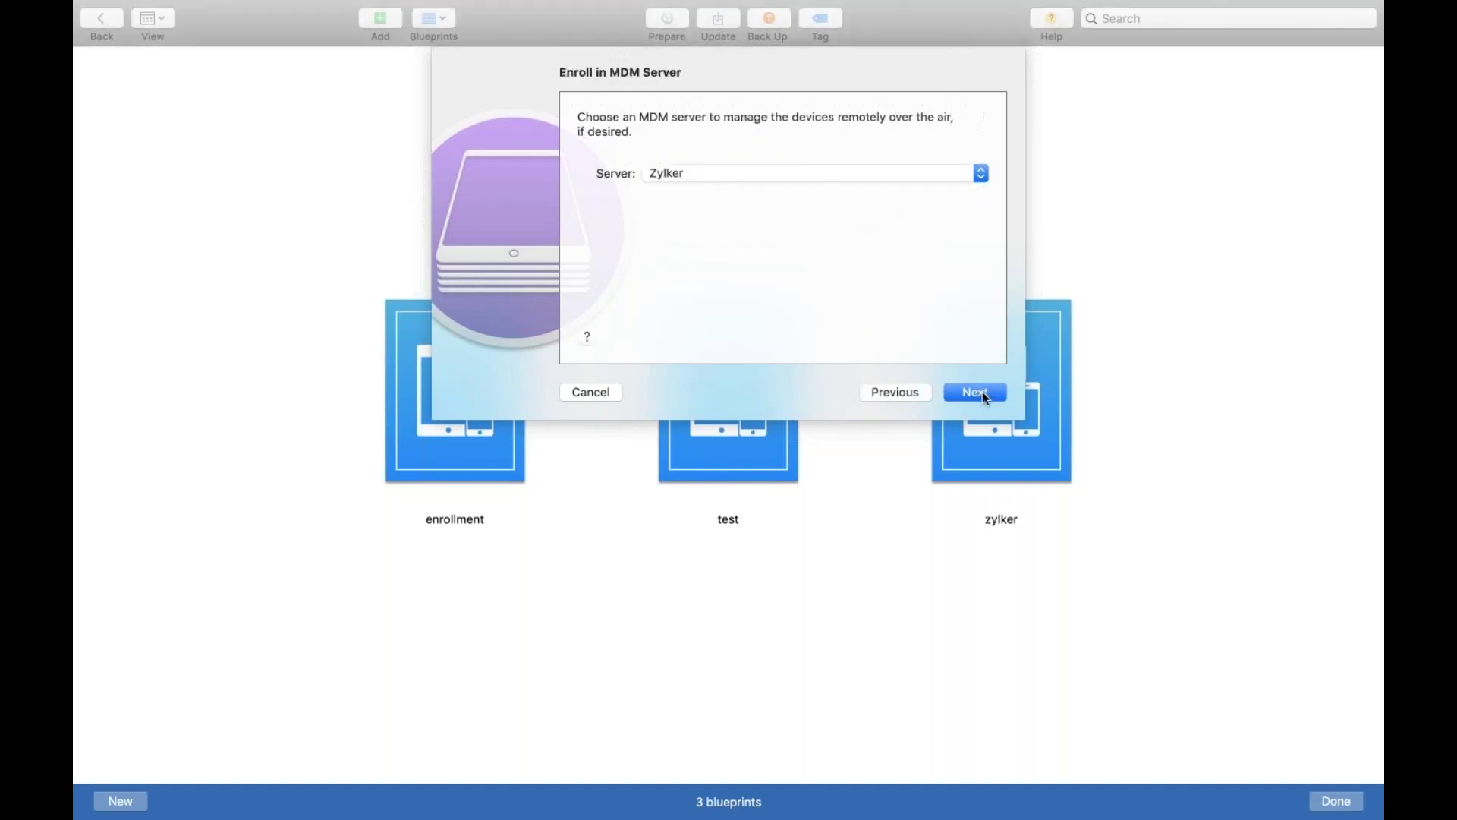
Choose to enroll in a new MDM server and enter the server's name.
left_click(852, 176)
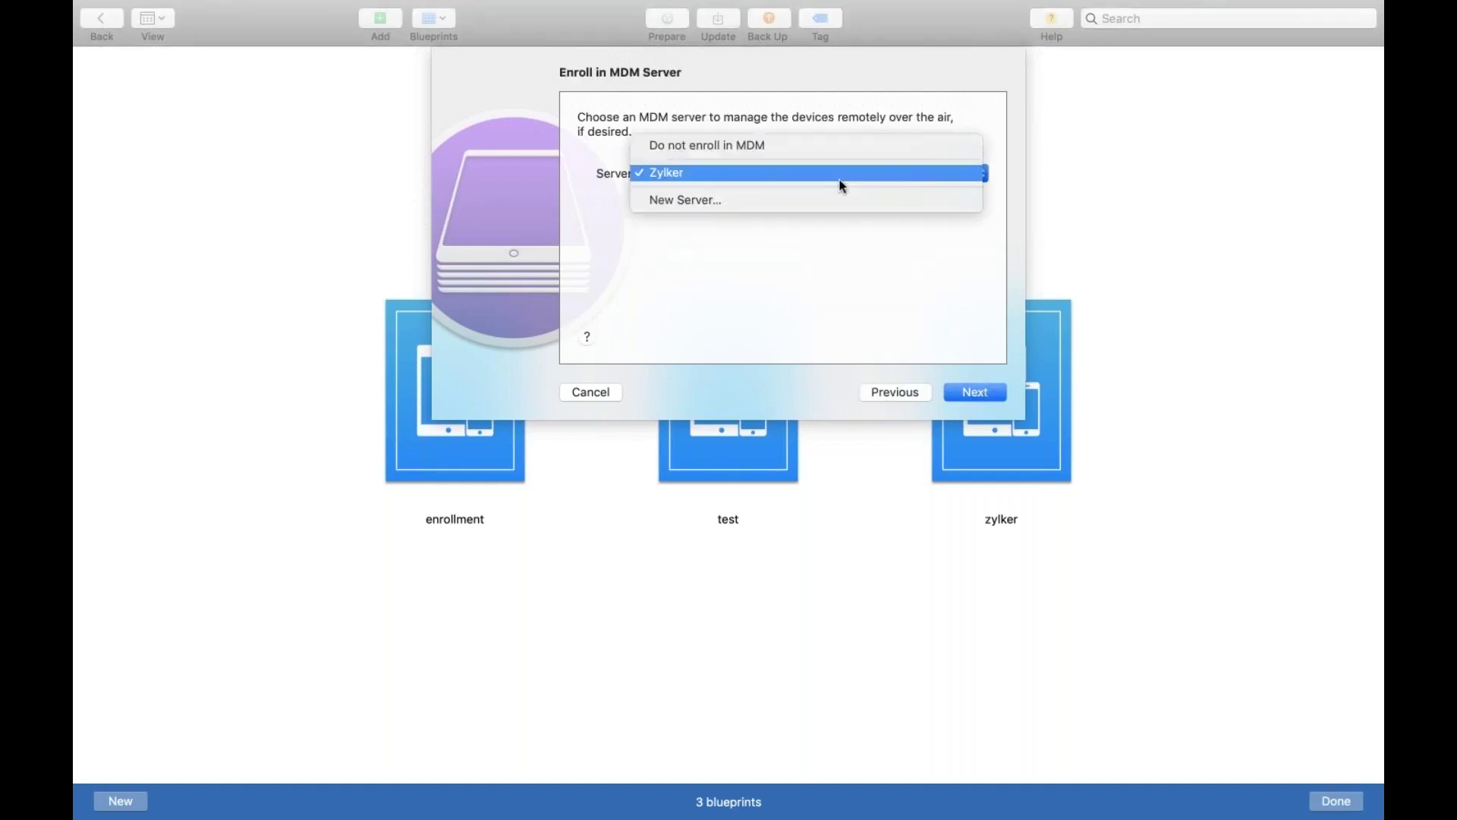
left_click(738, 202)
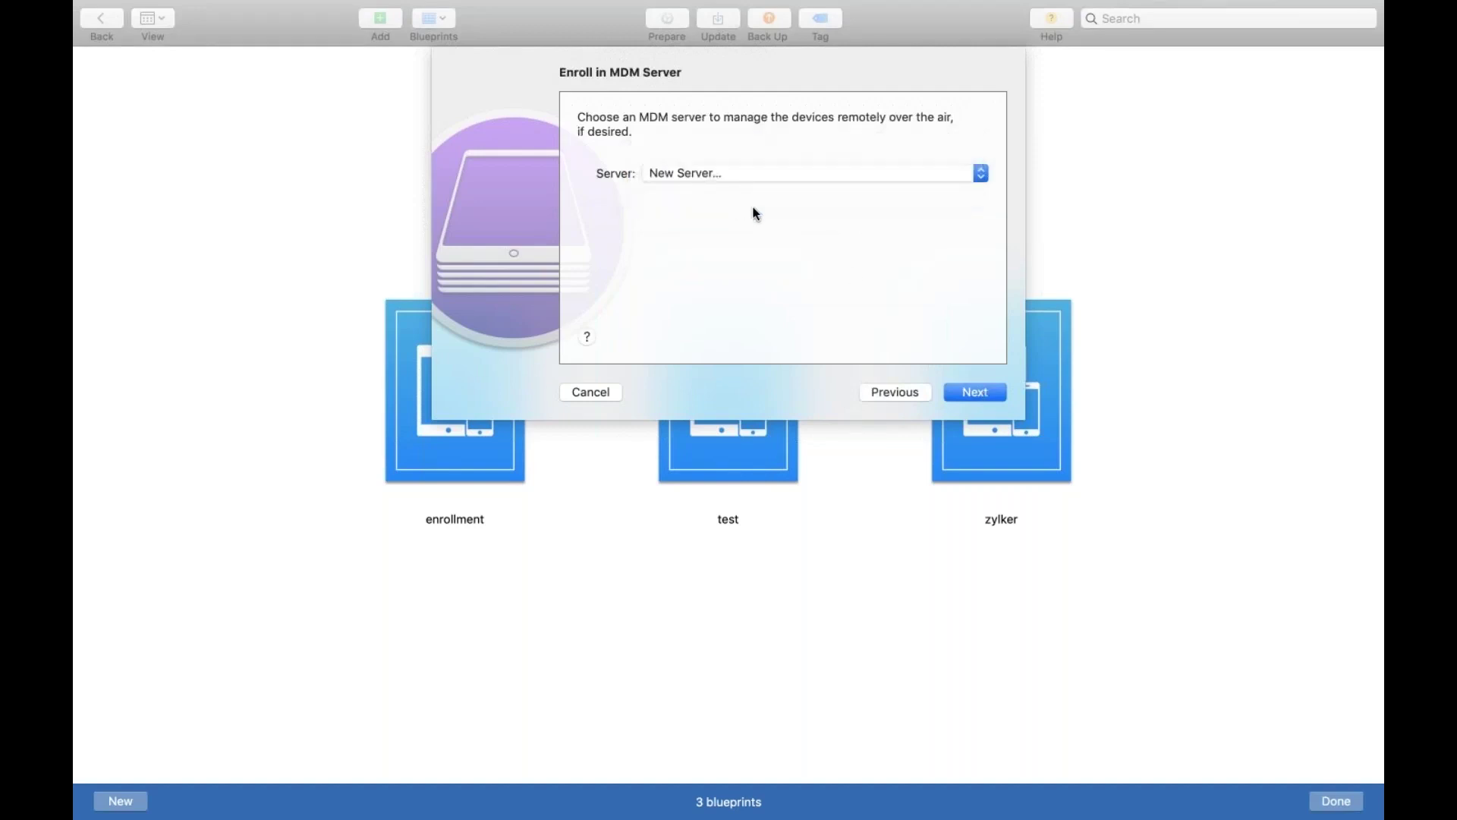
left_click(979, 393)
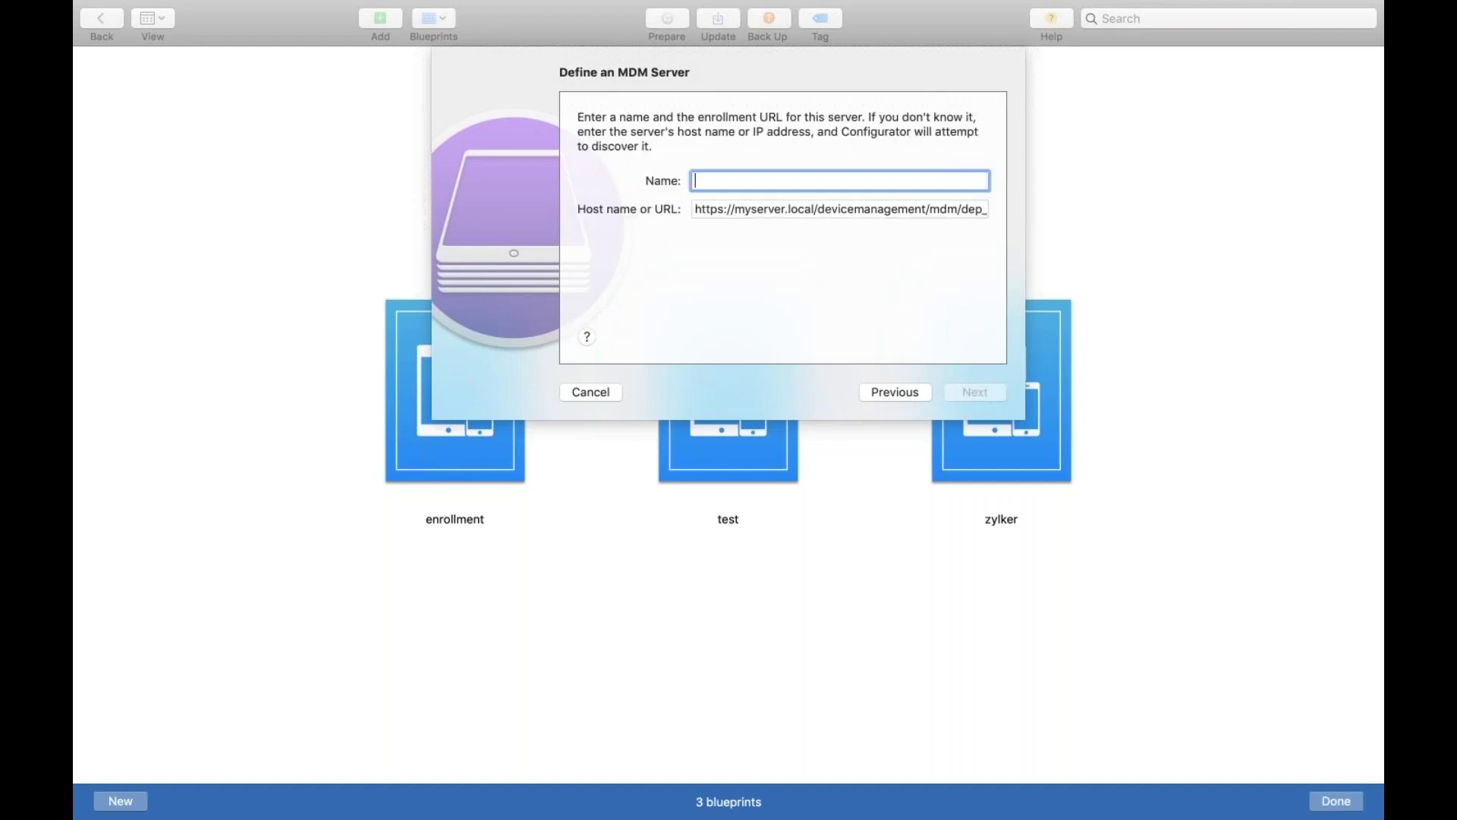
type("N")
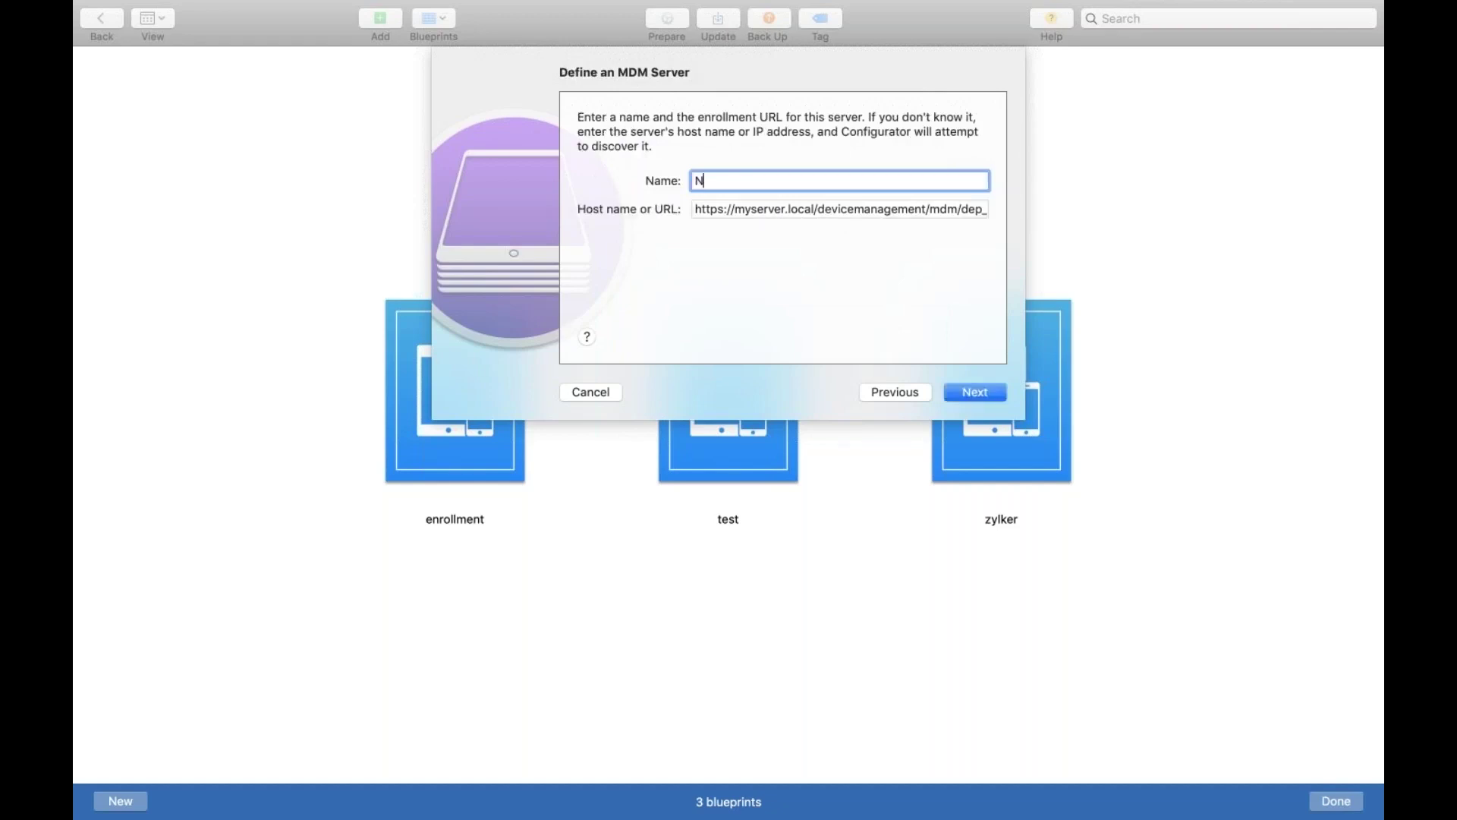
type("avin MDM")
Replace the default host URL with the MDM server URL, including its API key, copied from step 5 of the Mobile Device Manager Plus guide.
left_click(796, 212)
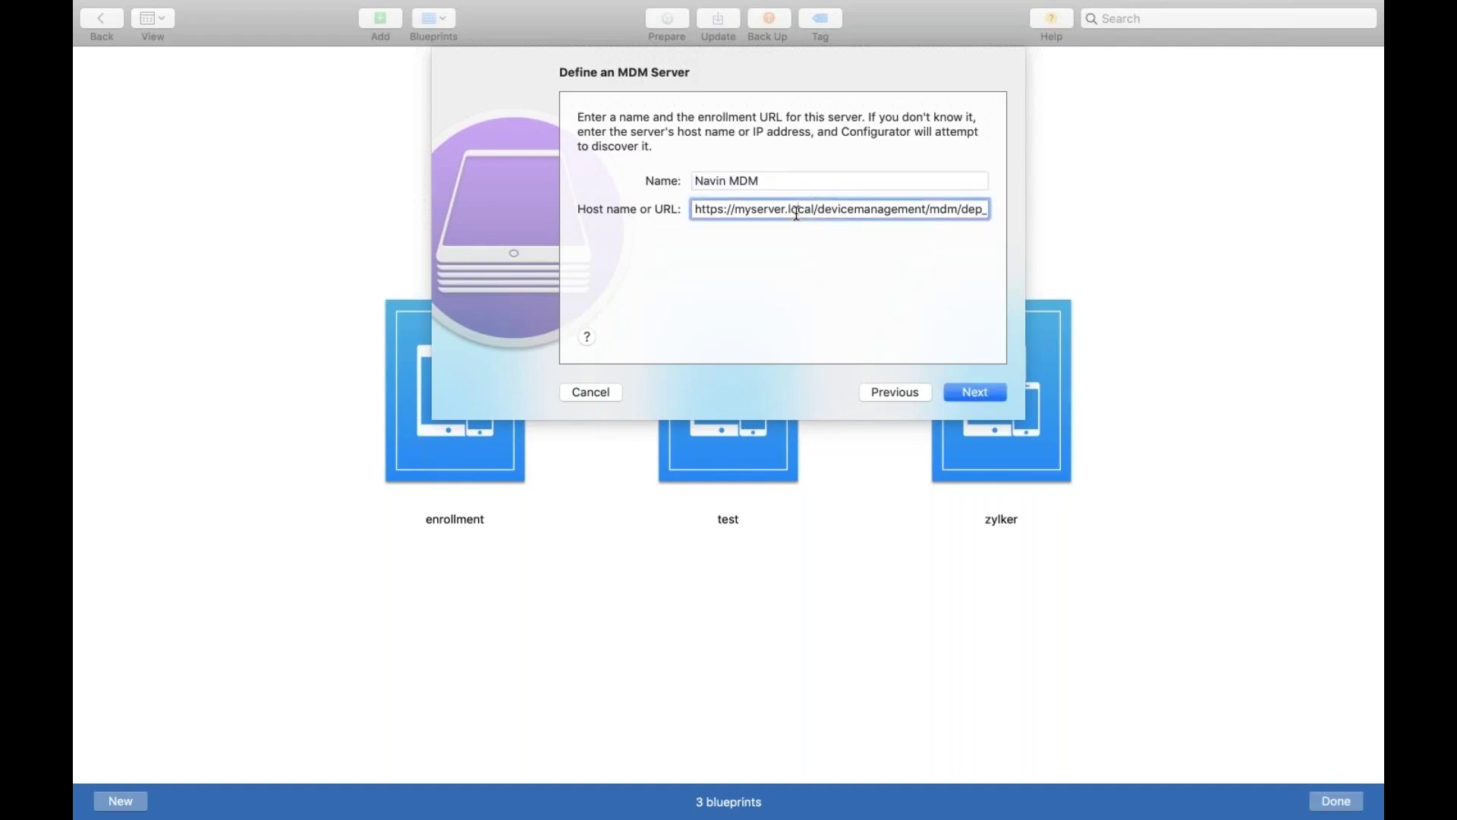
key("super+a")
key("BackSpace")
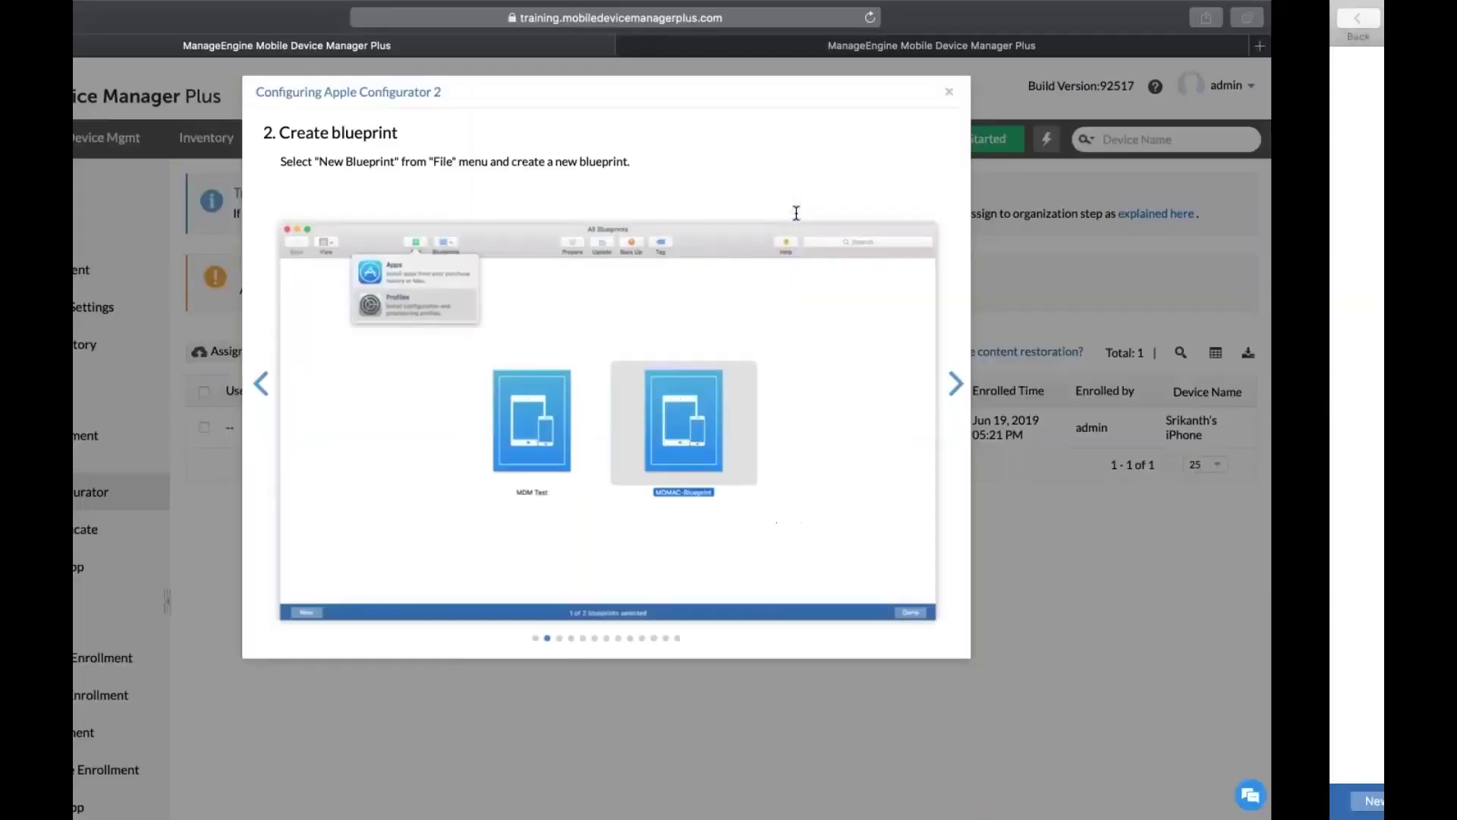
left_click(1069, 383)
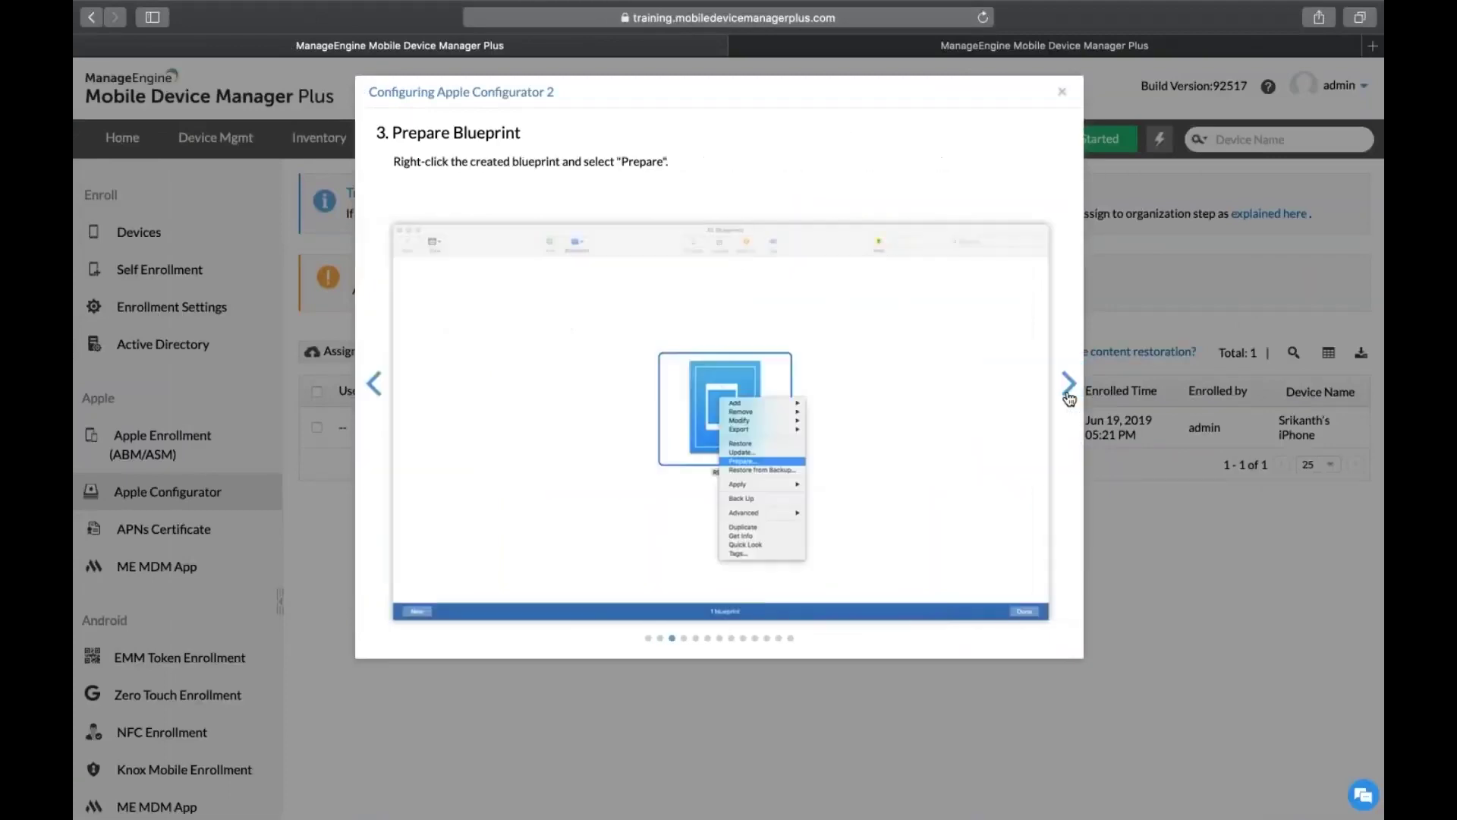
left_click(1070, 383)
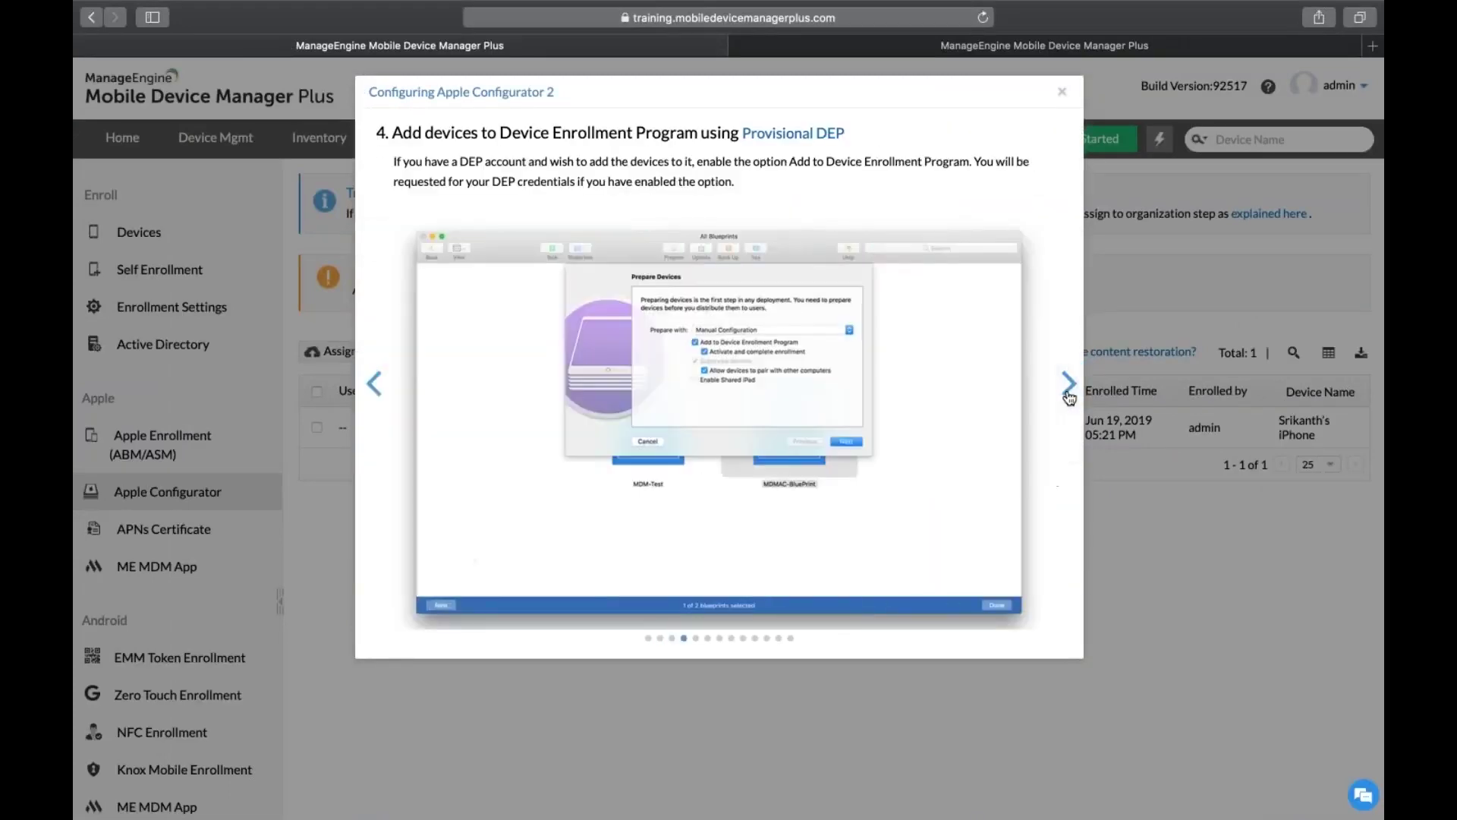
left_click(1069, 383)
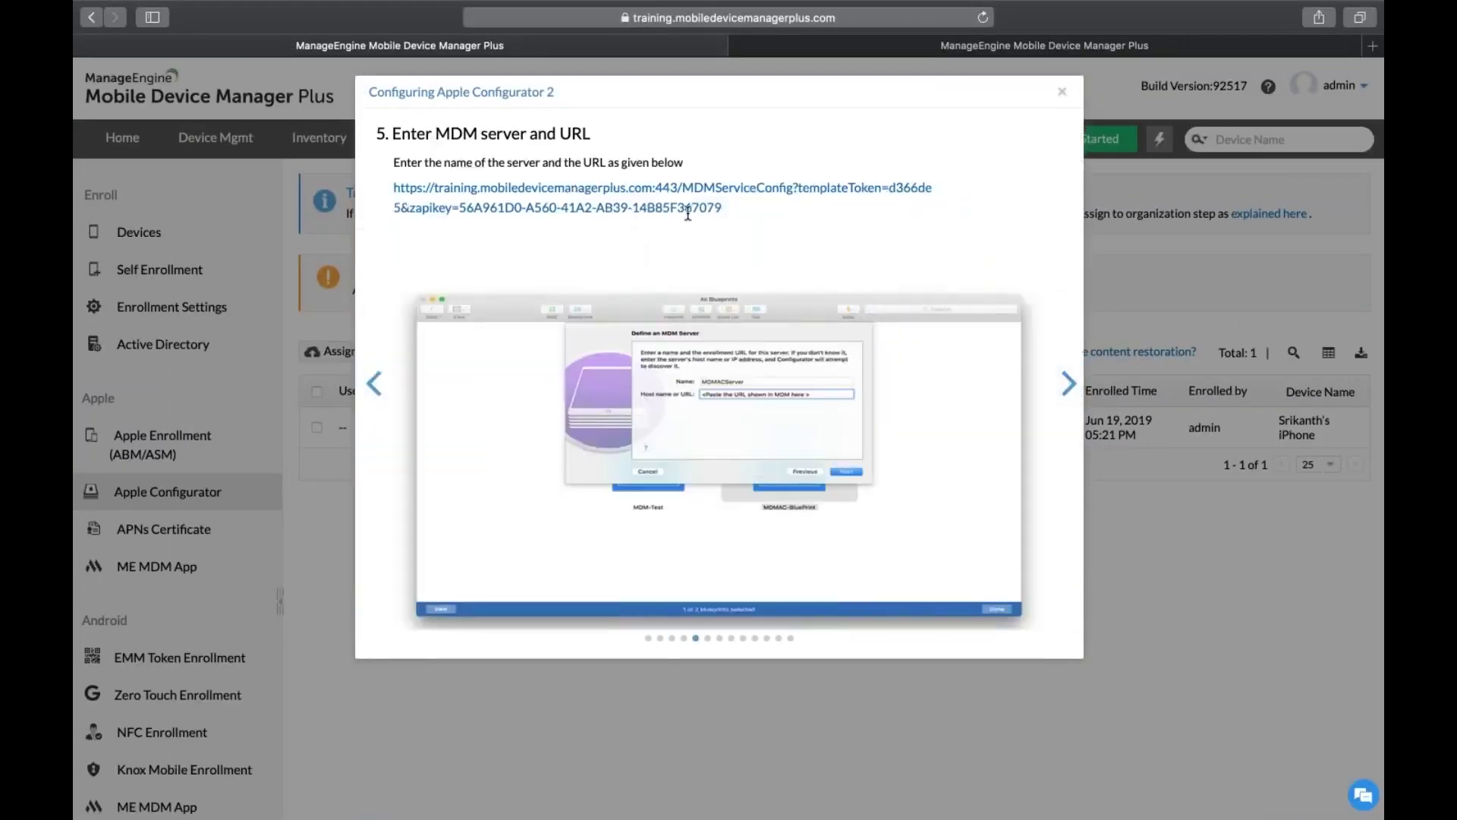
left_click(688, 214)
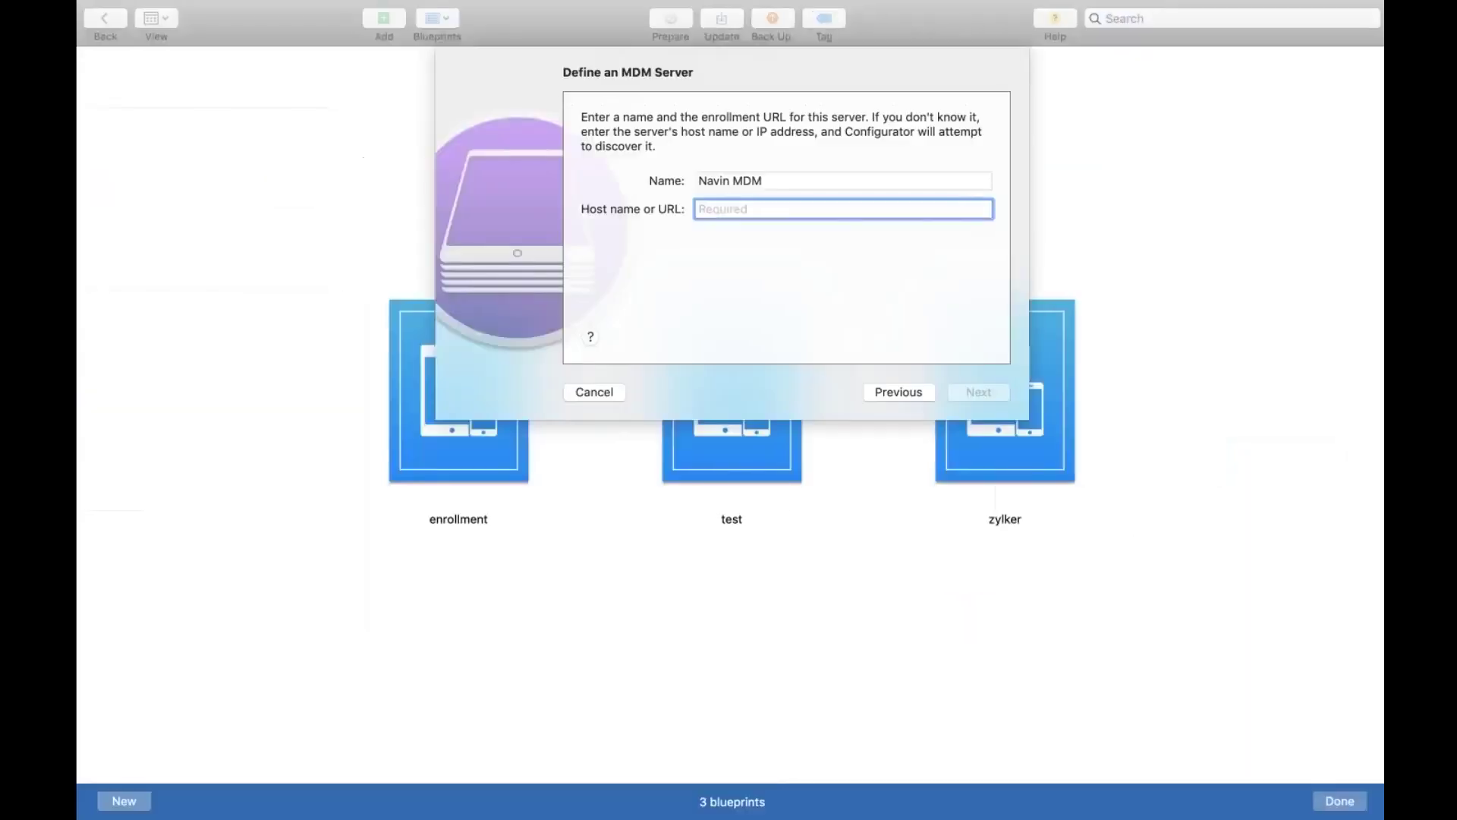
key("super+v")
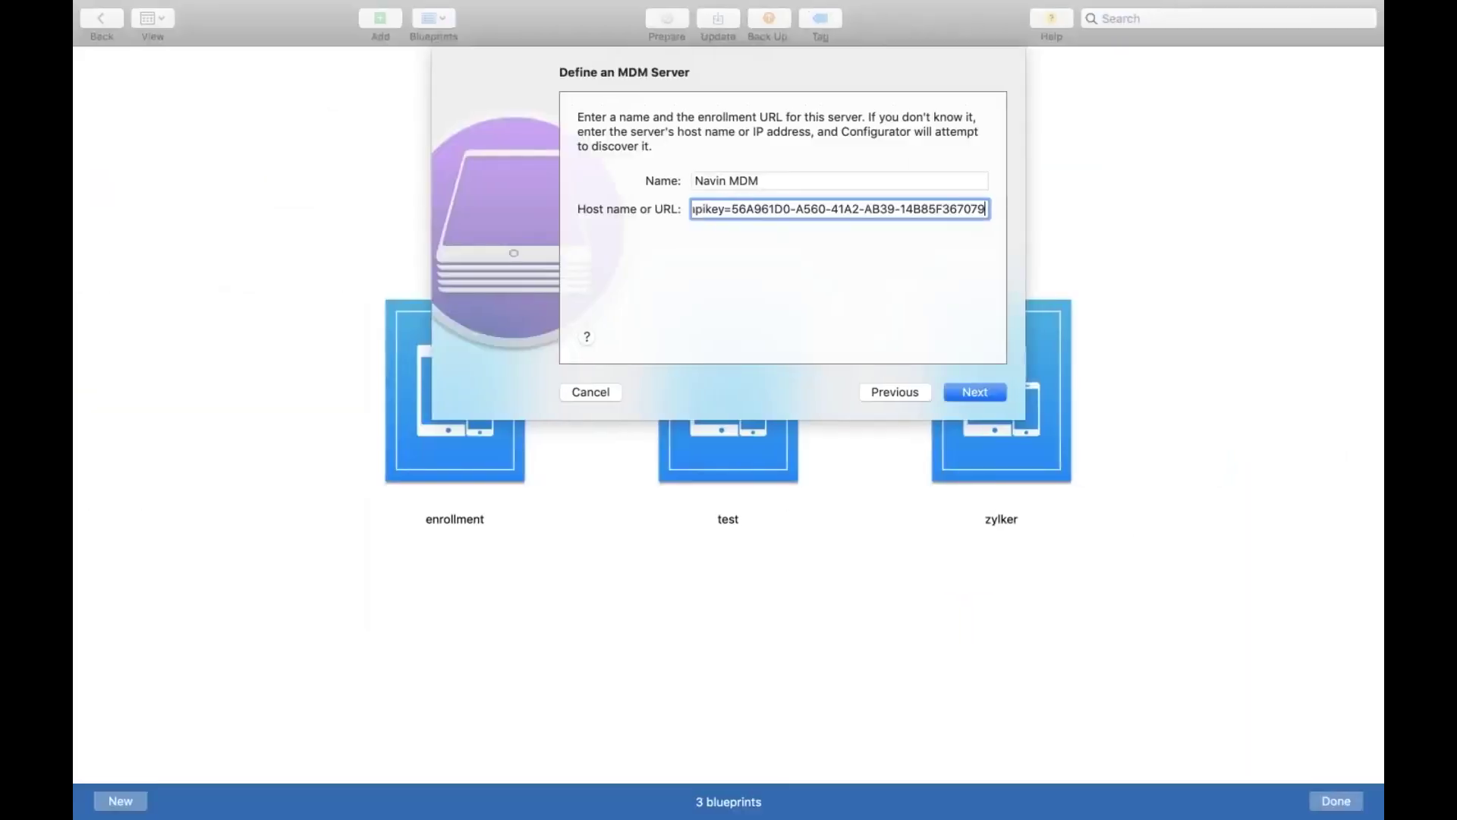
left_click(986, 391)
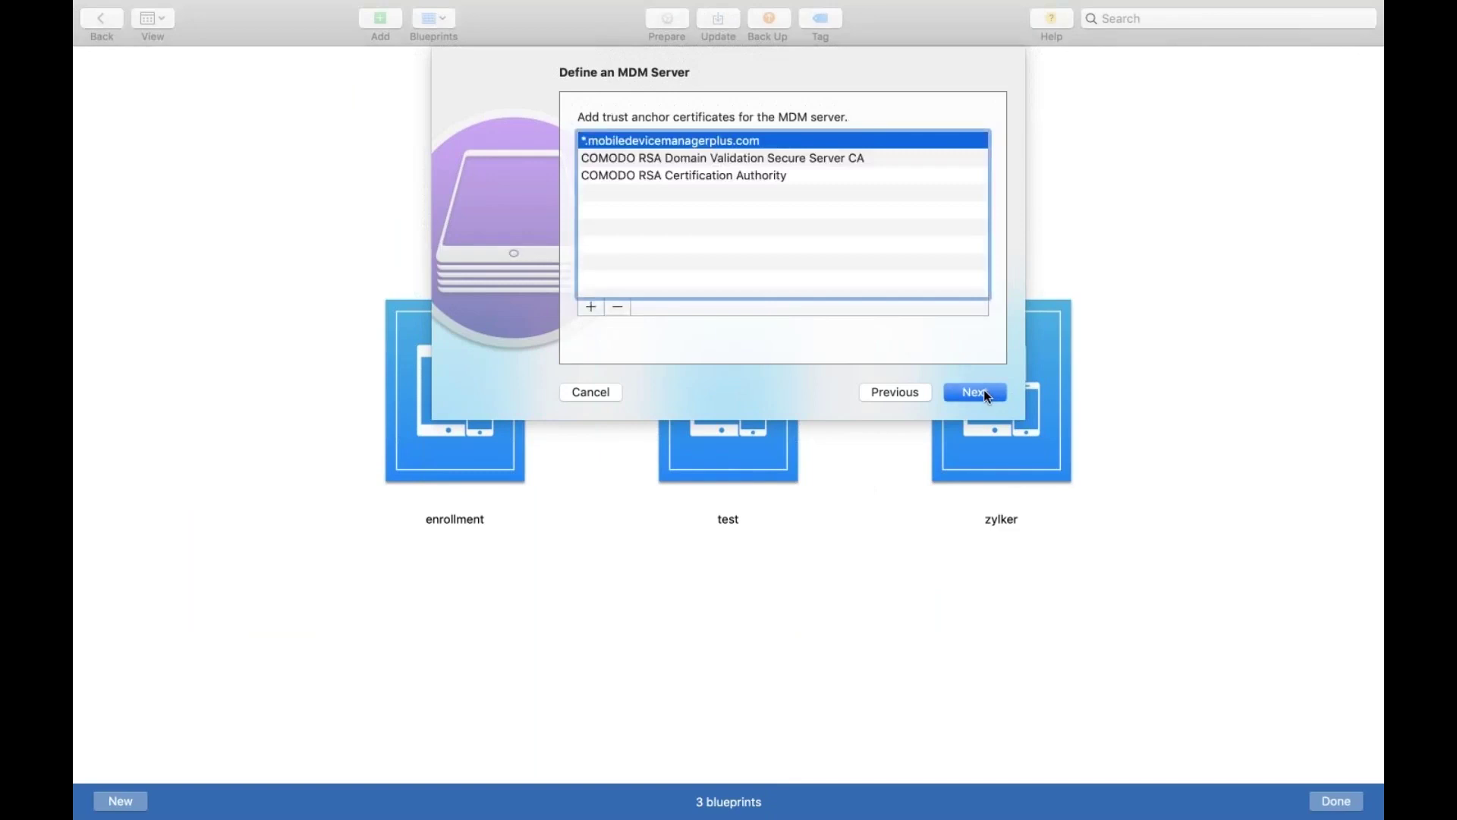
Accept the MDM server's trust anchor certificates and keep Zylker MDM as the supervising organization.
left_click(985, 394)
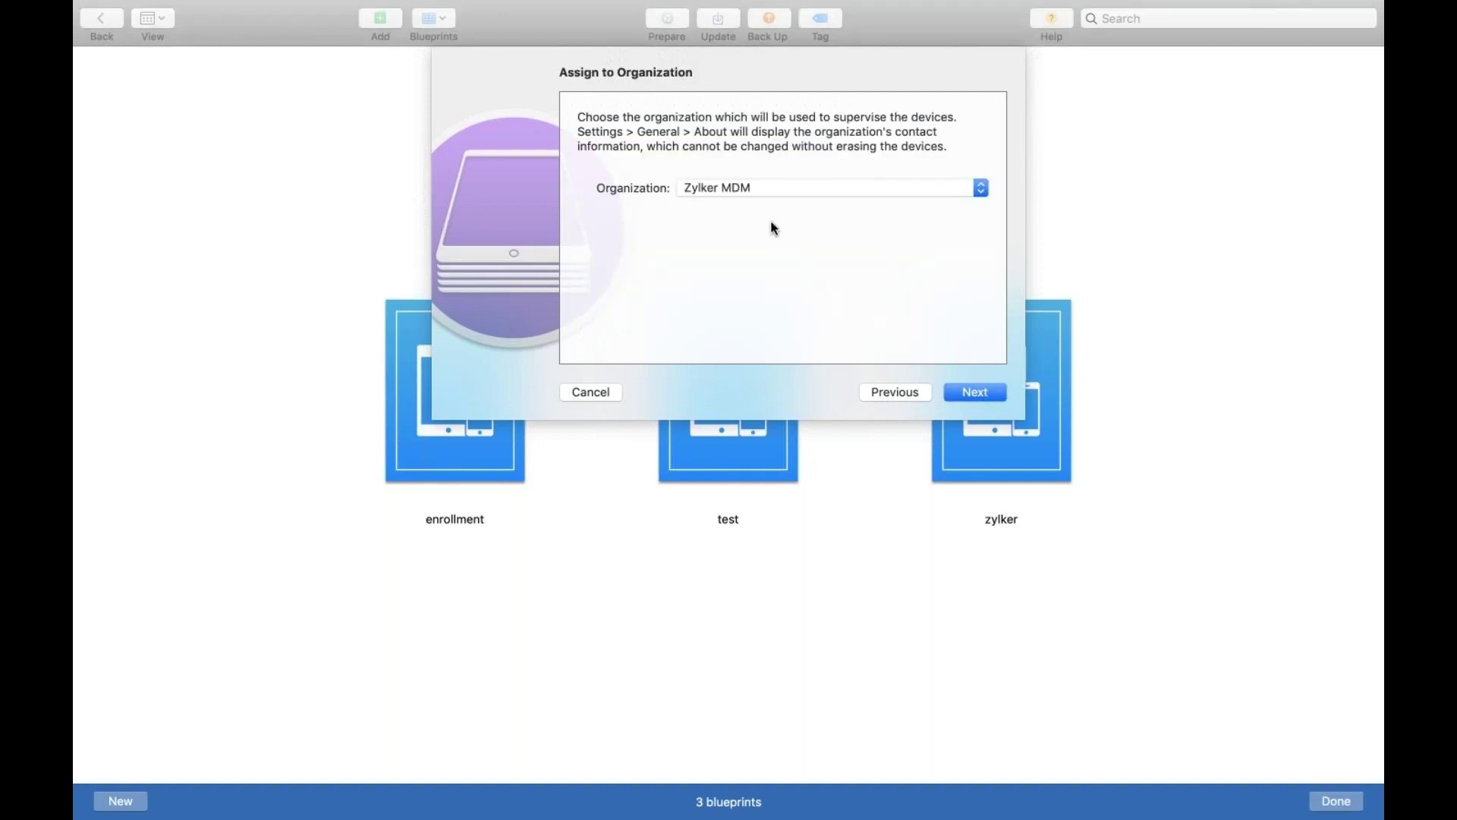
left_click(977, 393)
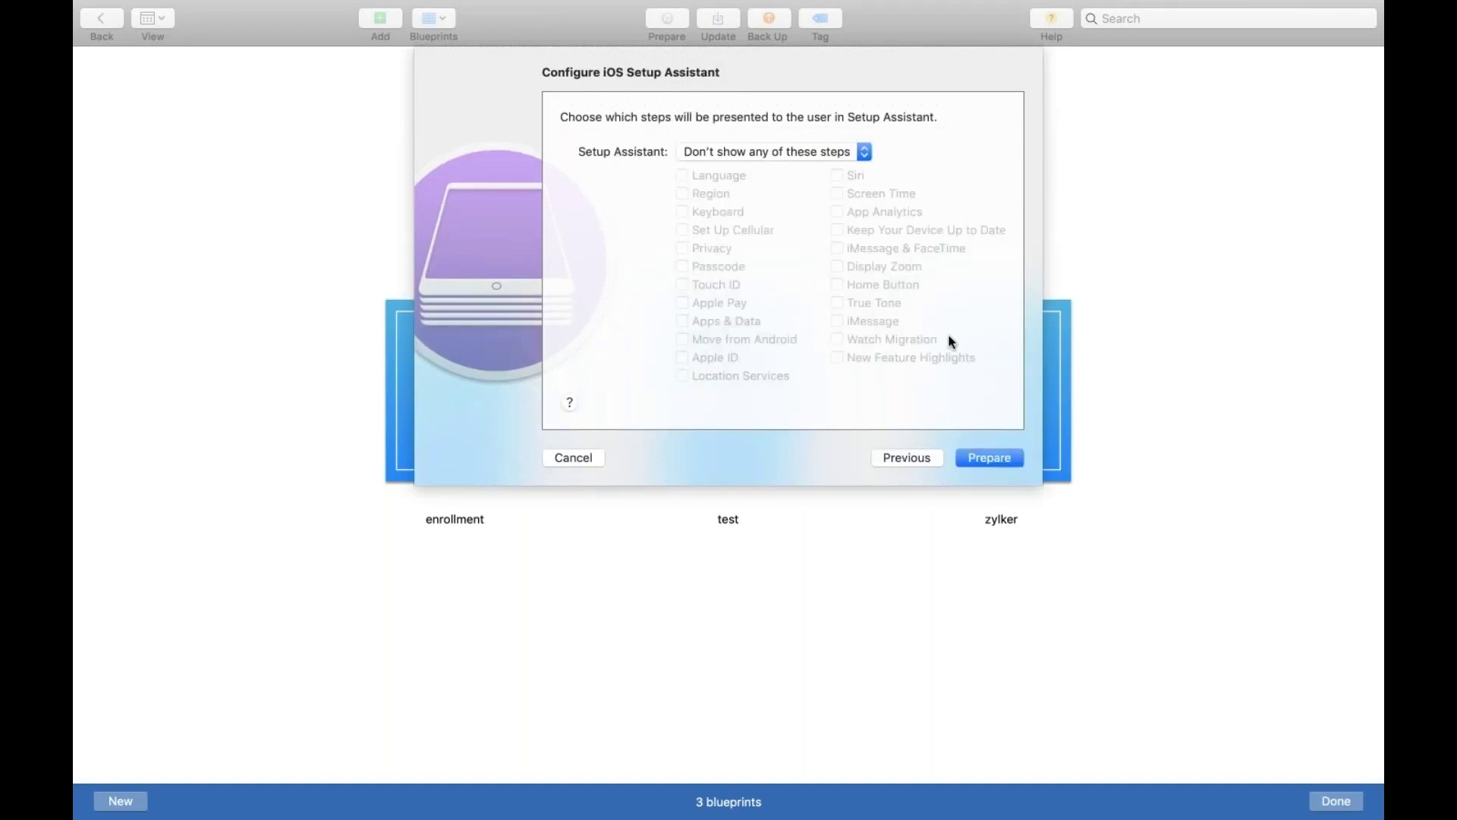
Try the "Show all steps" and "Show only some steps" options for the iOS Setup Assistant.
left_click(770, 157)
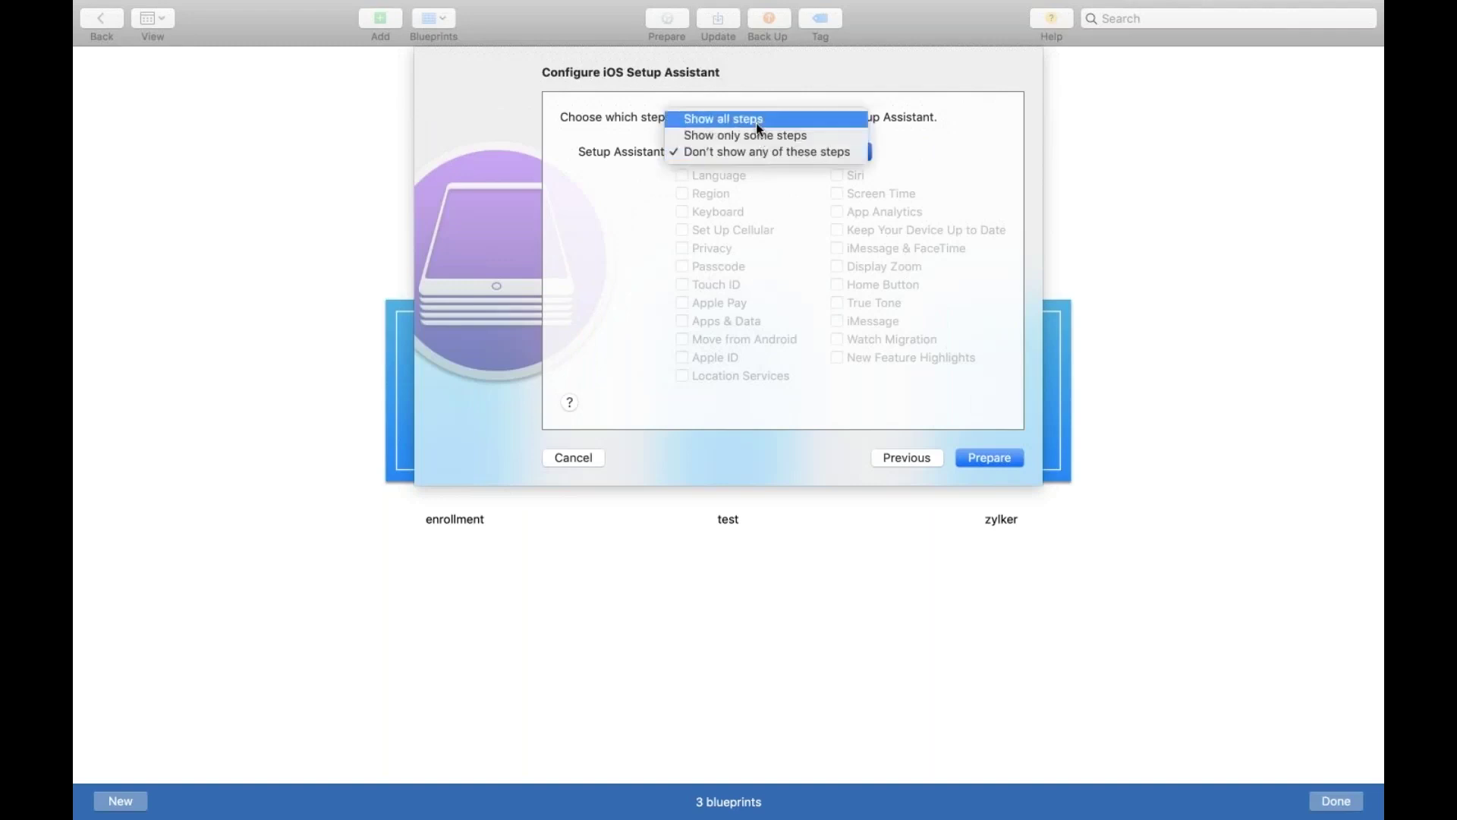
left_click(761, 122)
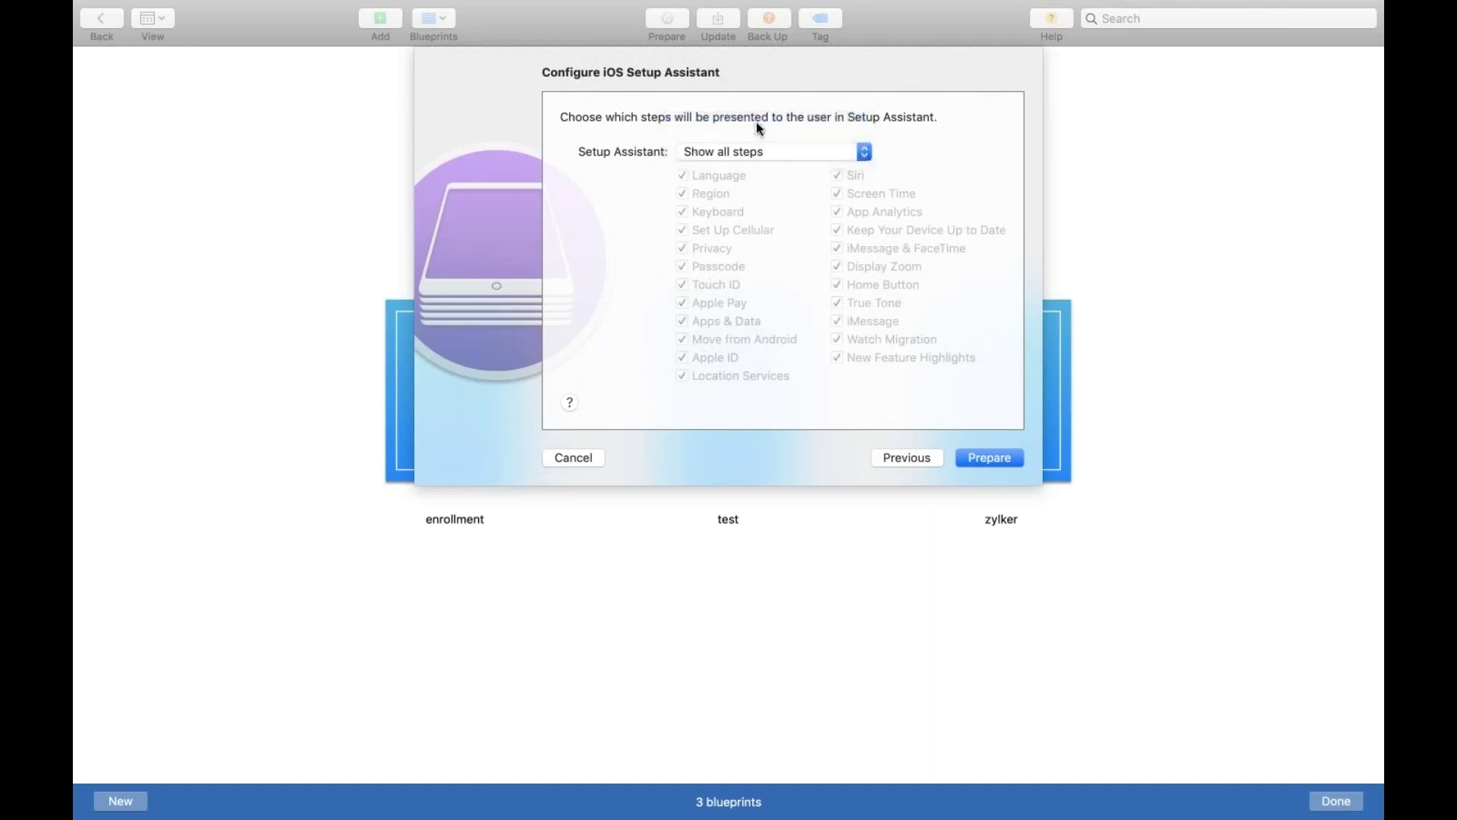
left_click(764, 149)
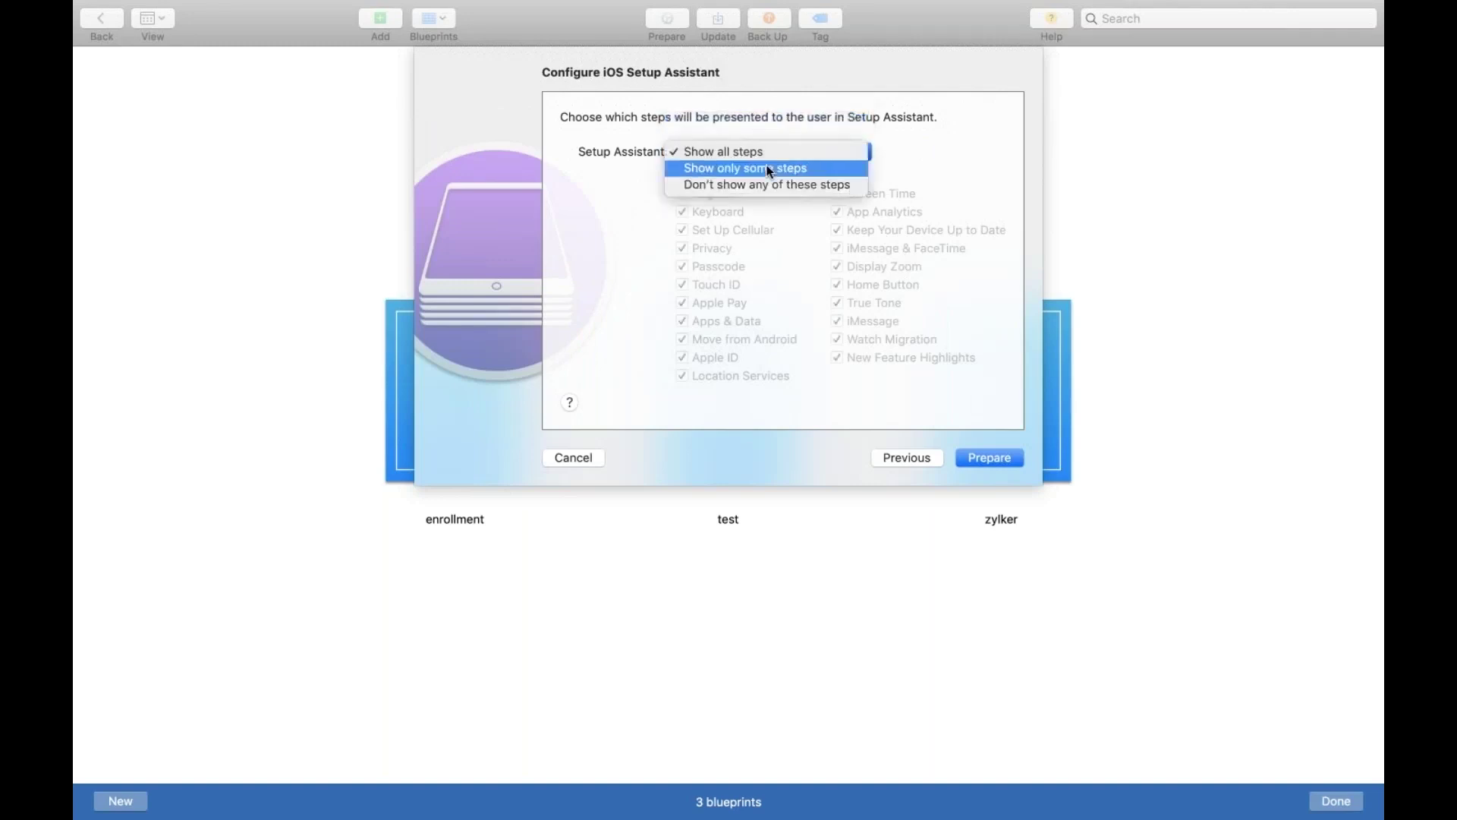
left_click(766, 166)
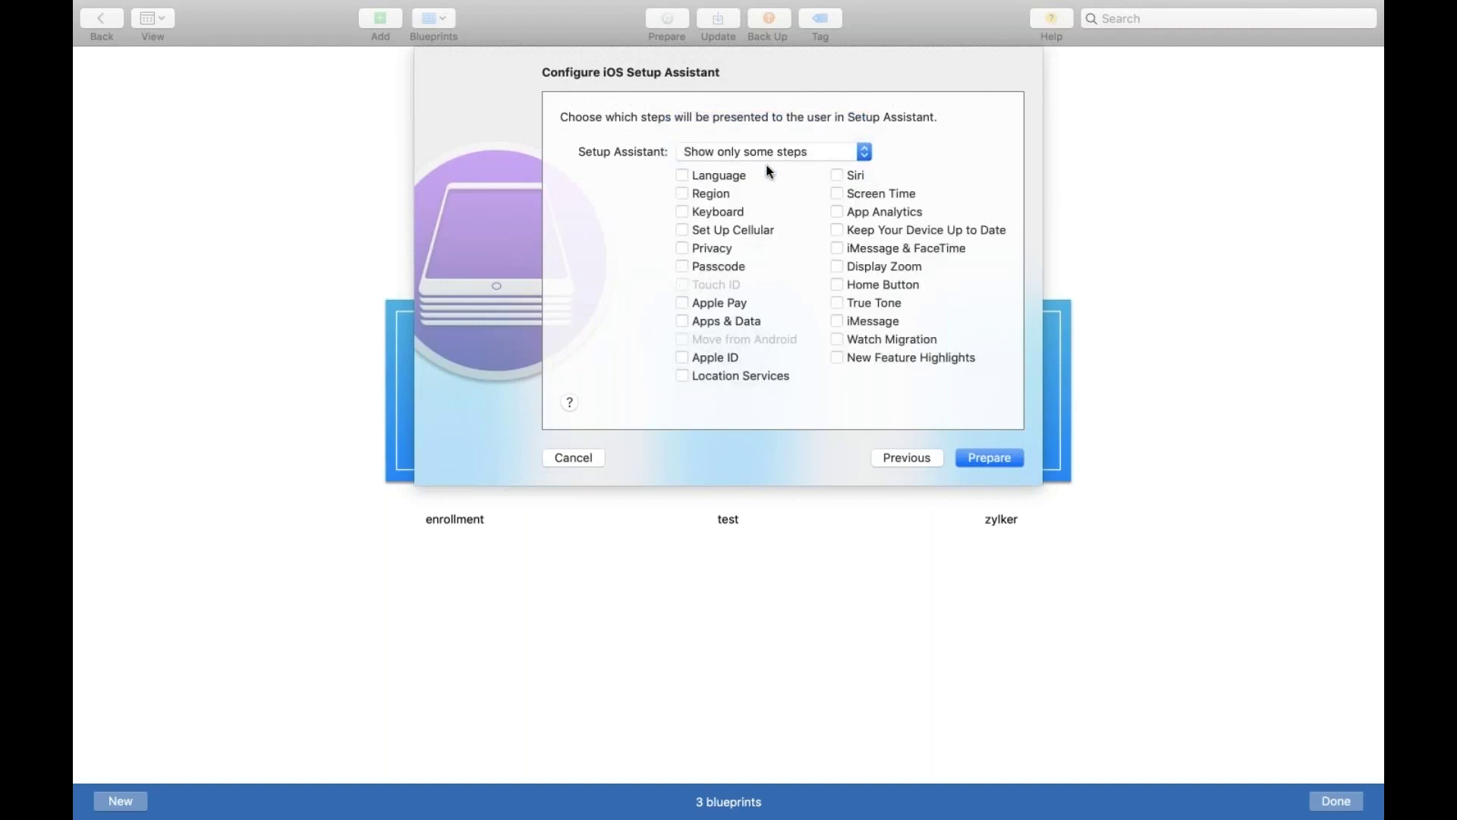
Set the iOS Setup Assistant to "Don't show any of these steps" and finish preparing the blueprint.
left_click(787, 154)
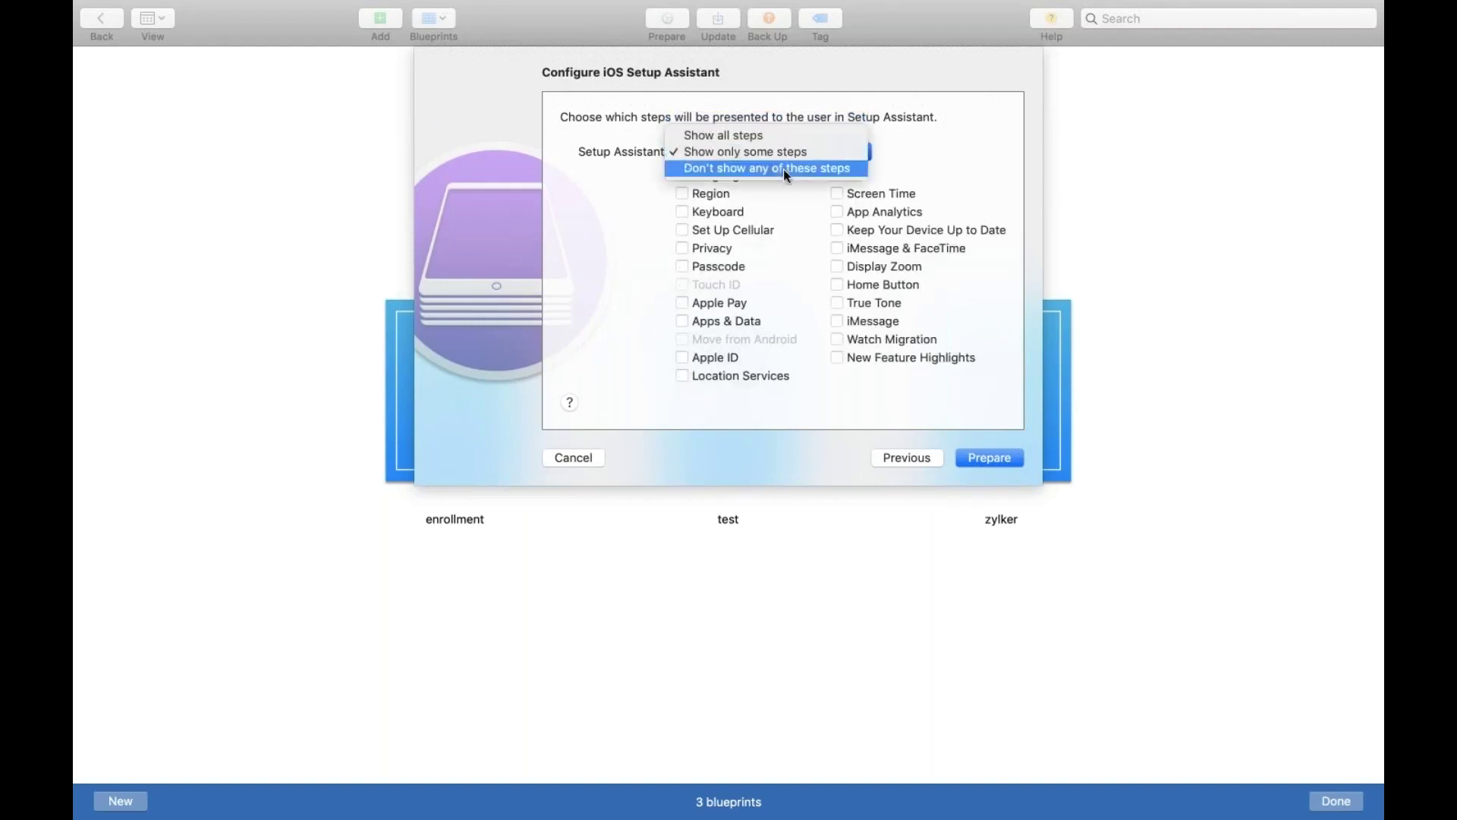
left_click(786, 169)
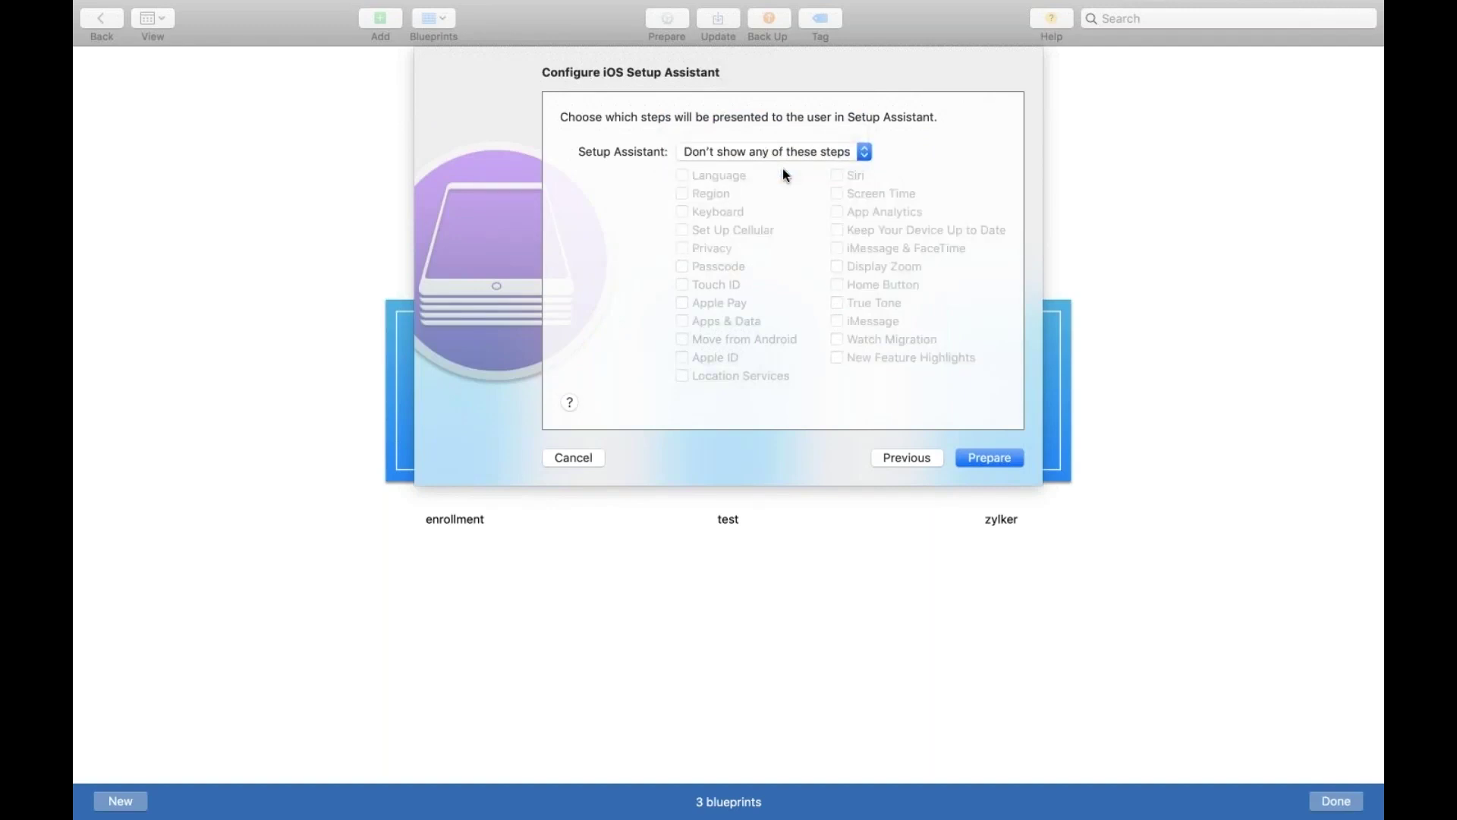
left_click(990, 459)
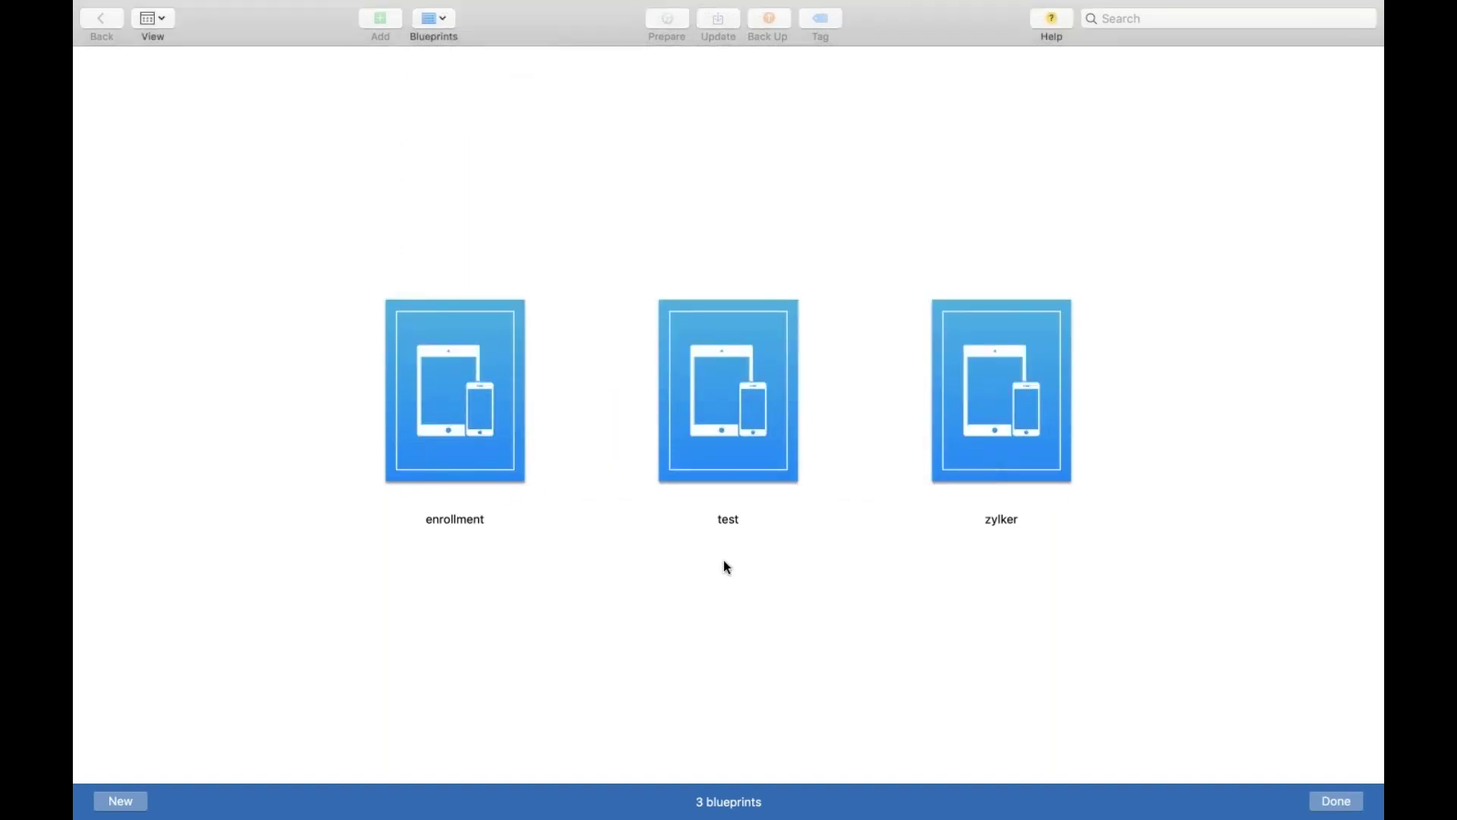
Close the blueprint list and apply the enrollment blueprint to the connected iPhone.
left_click(1322, 807)
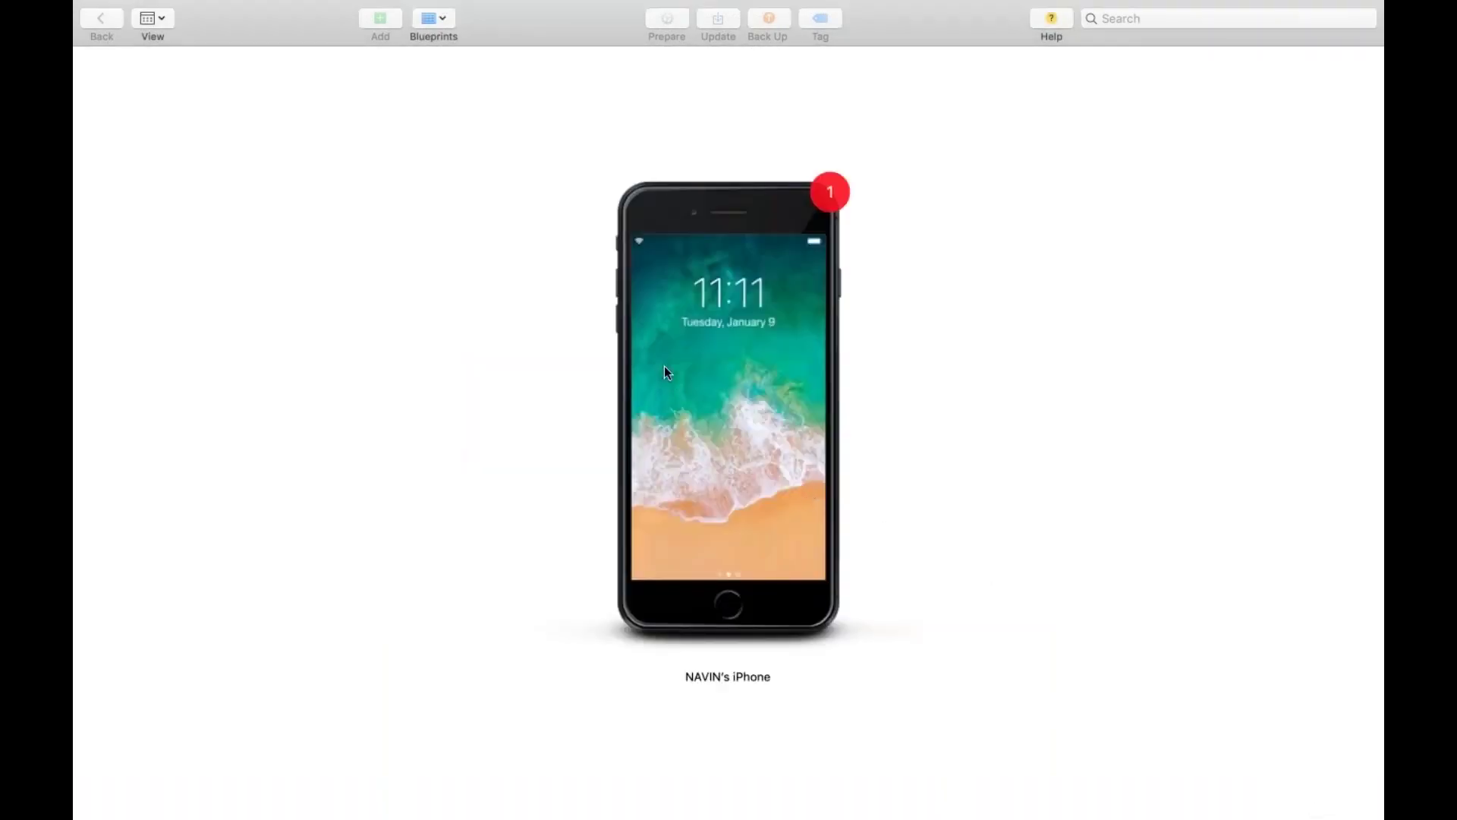
right_click(734, 326)
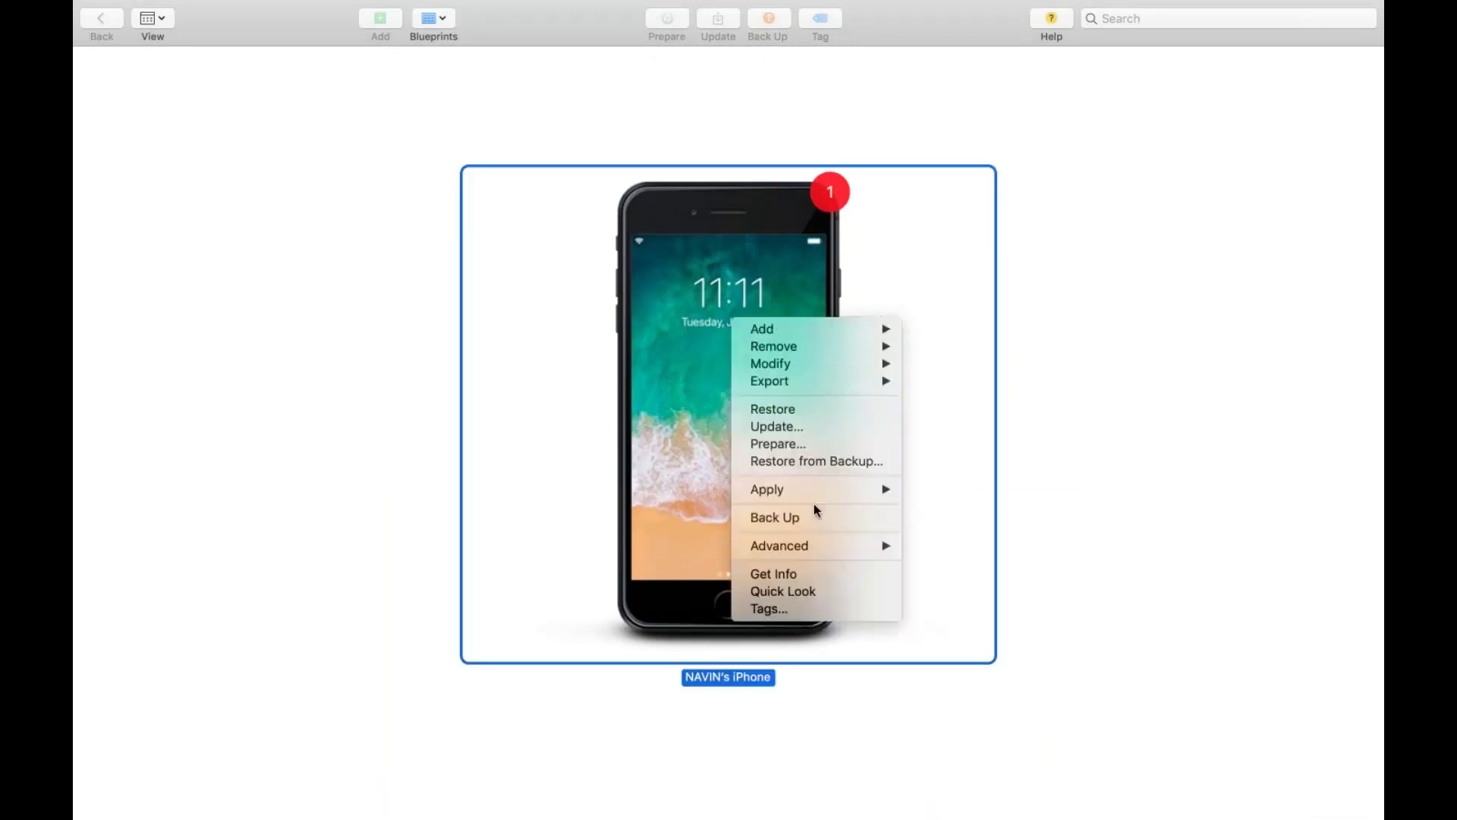
mouse_move(824, 500)
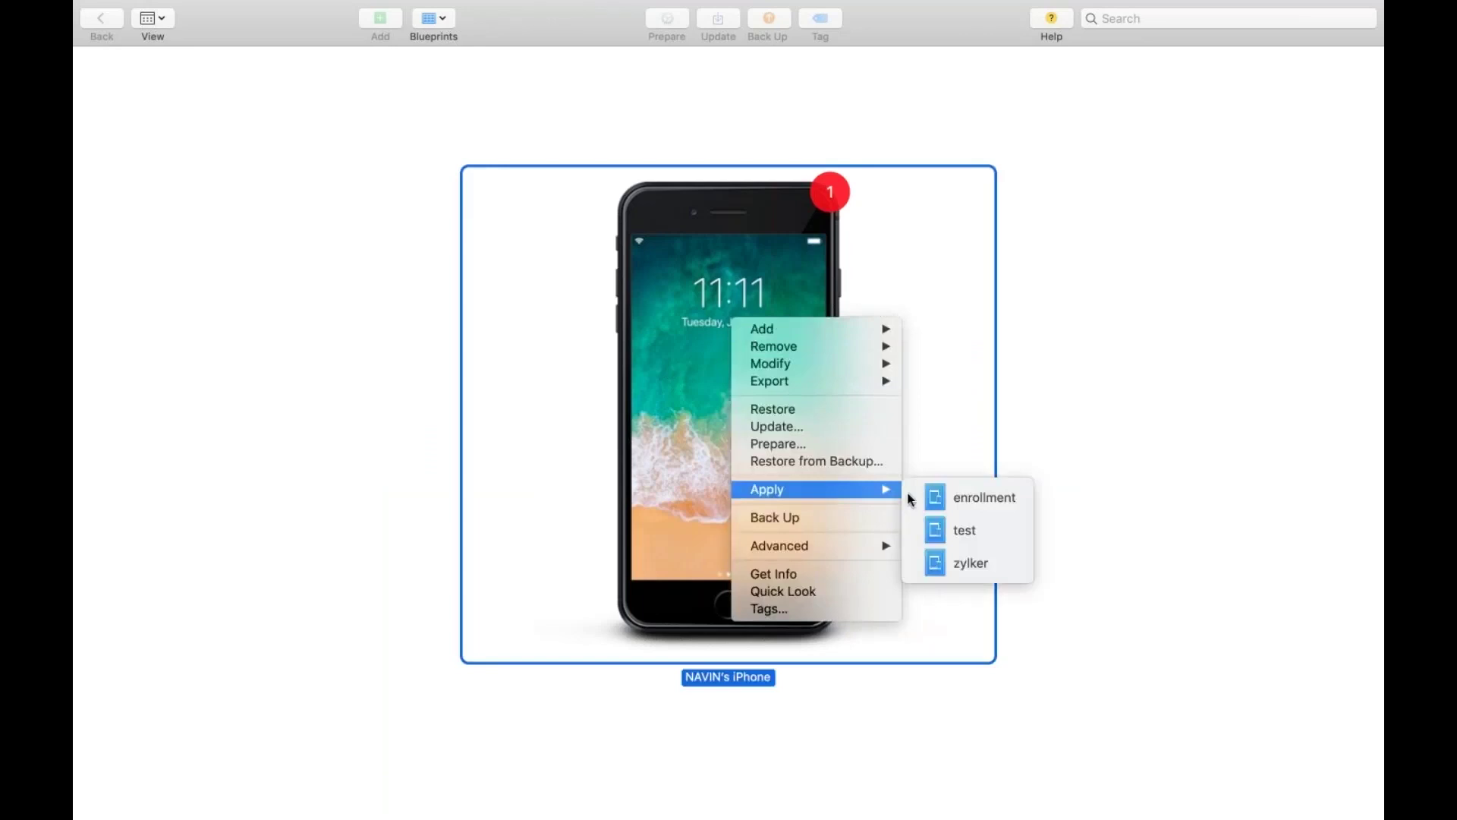
left_click(936, 502)
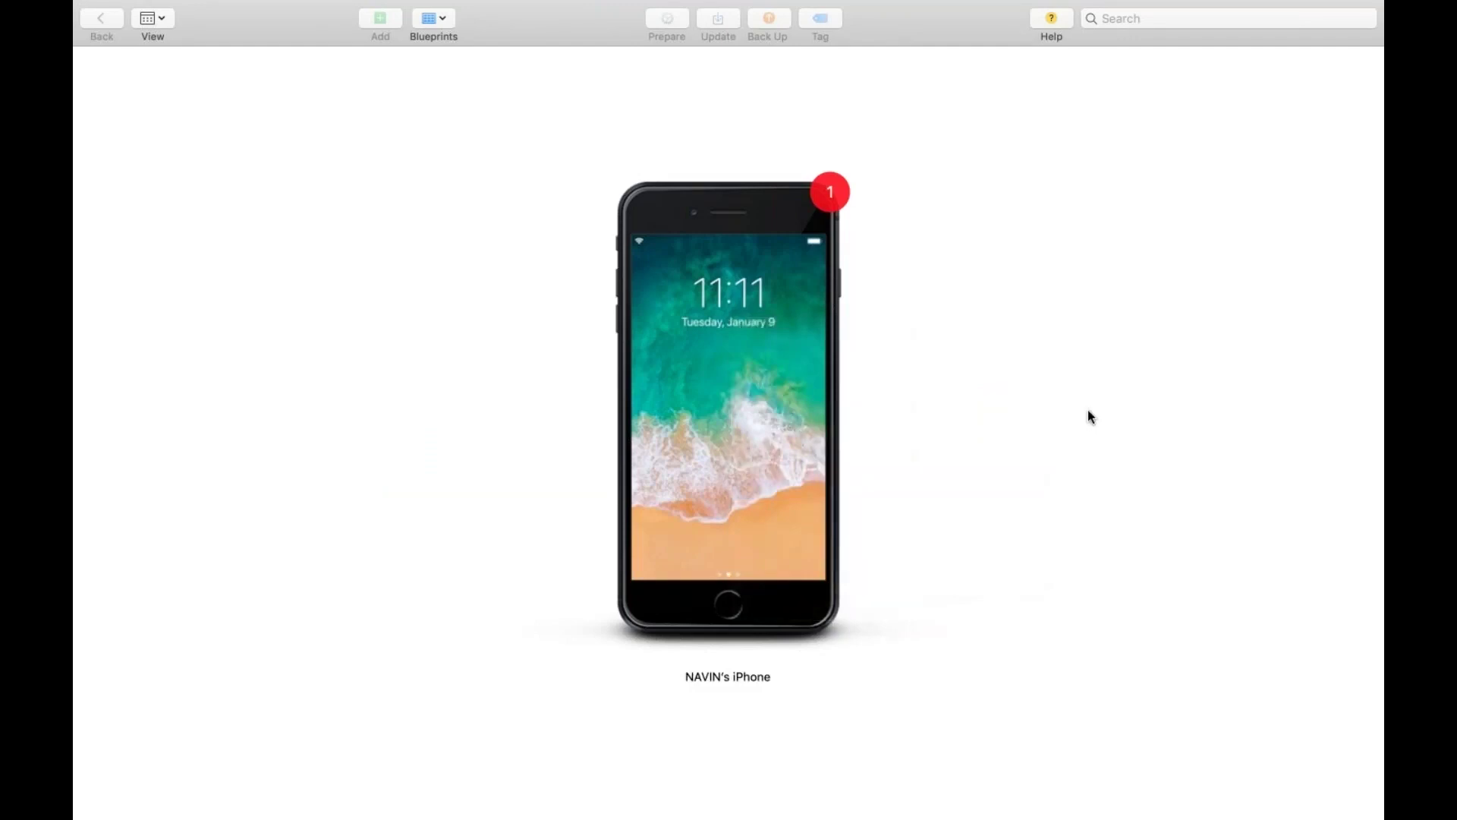
Switch to Mobile Device Manager Plus in the browser and close the Apple Configurator 2 setup guide.
key("ctrl+Left")
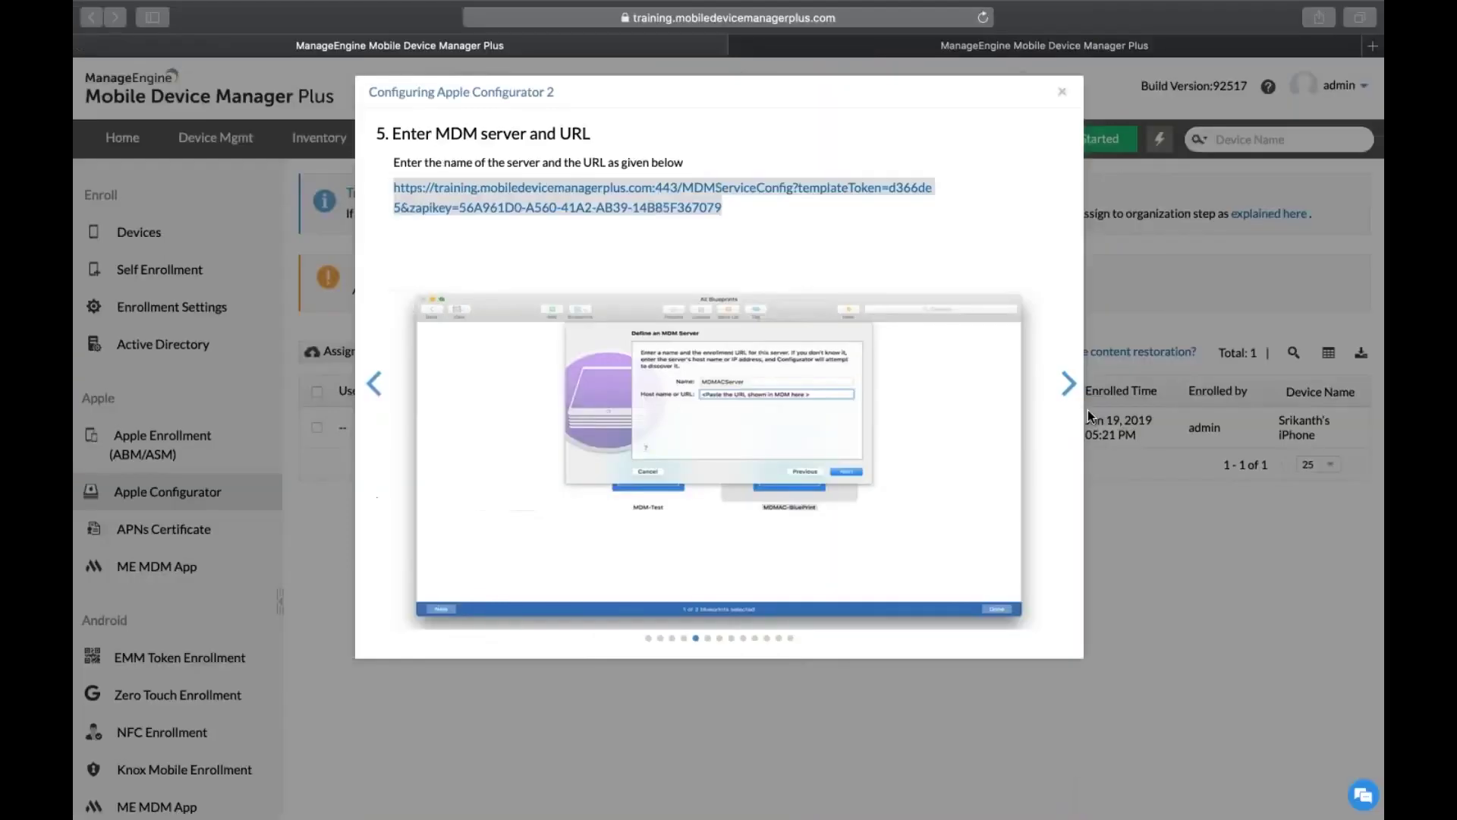
left_click(1064, 93)
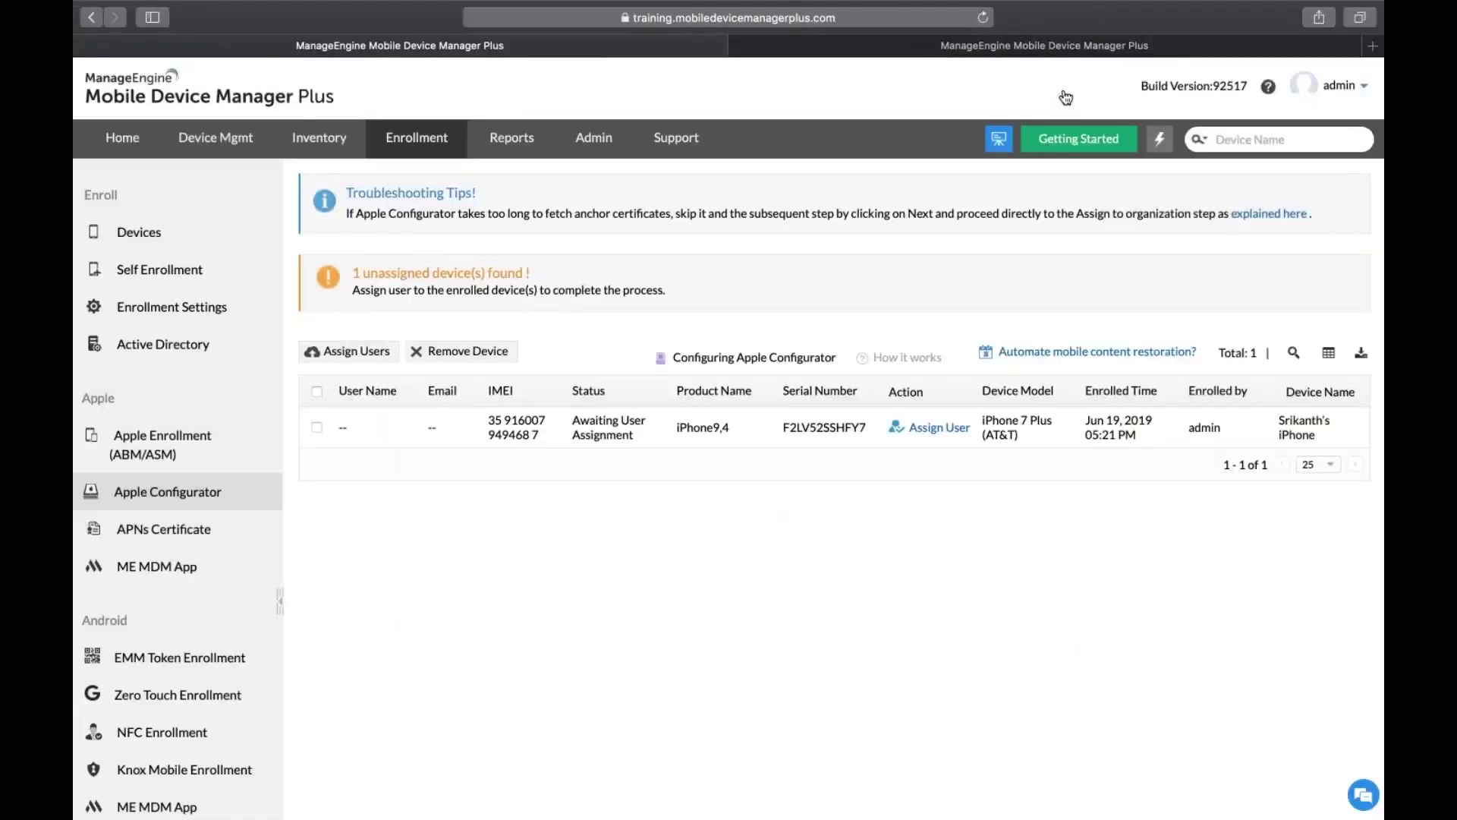
key("ctrl+Left")
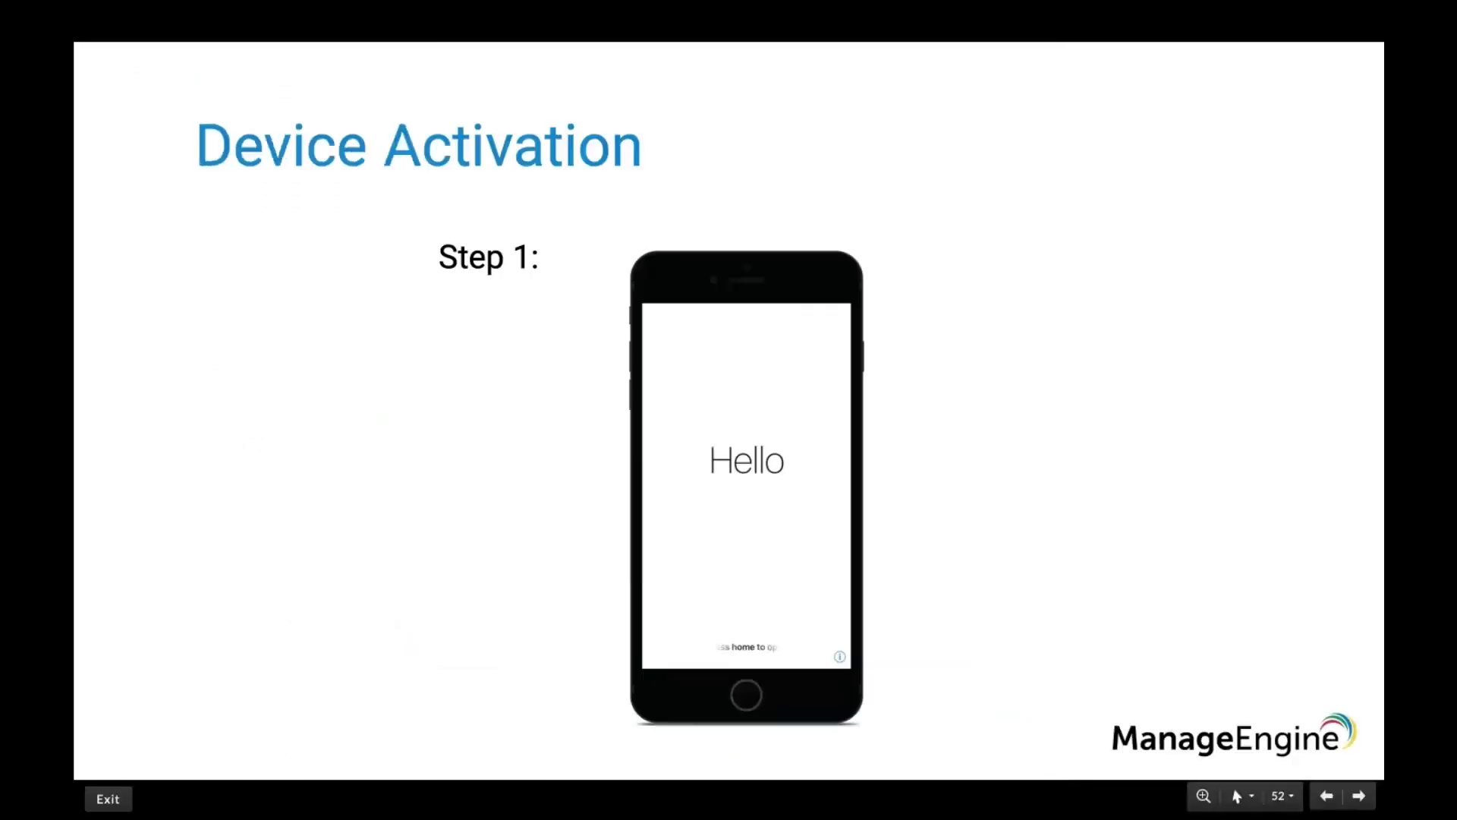
key("Right")
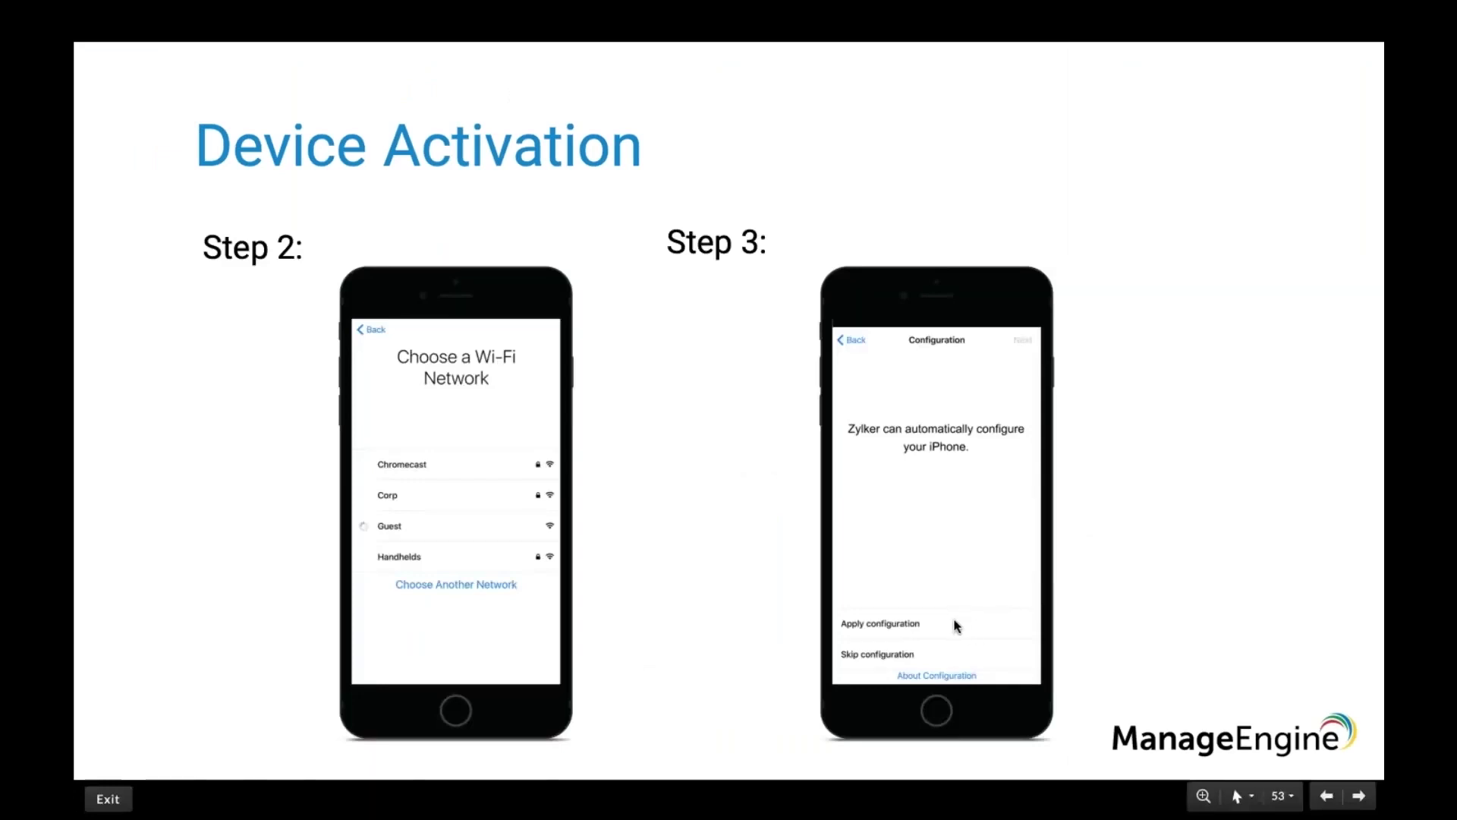
key("Right")
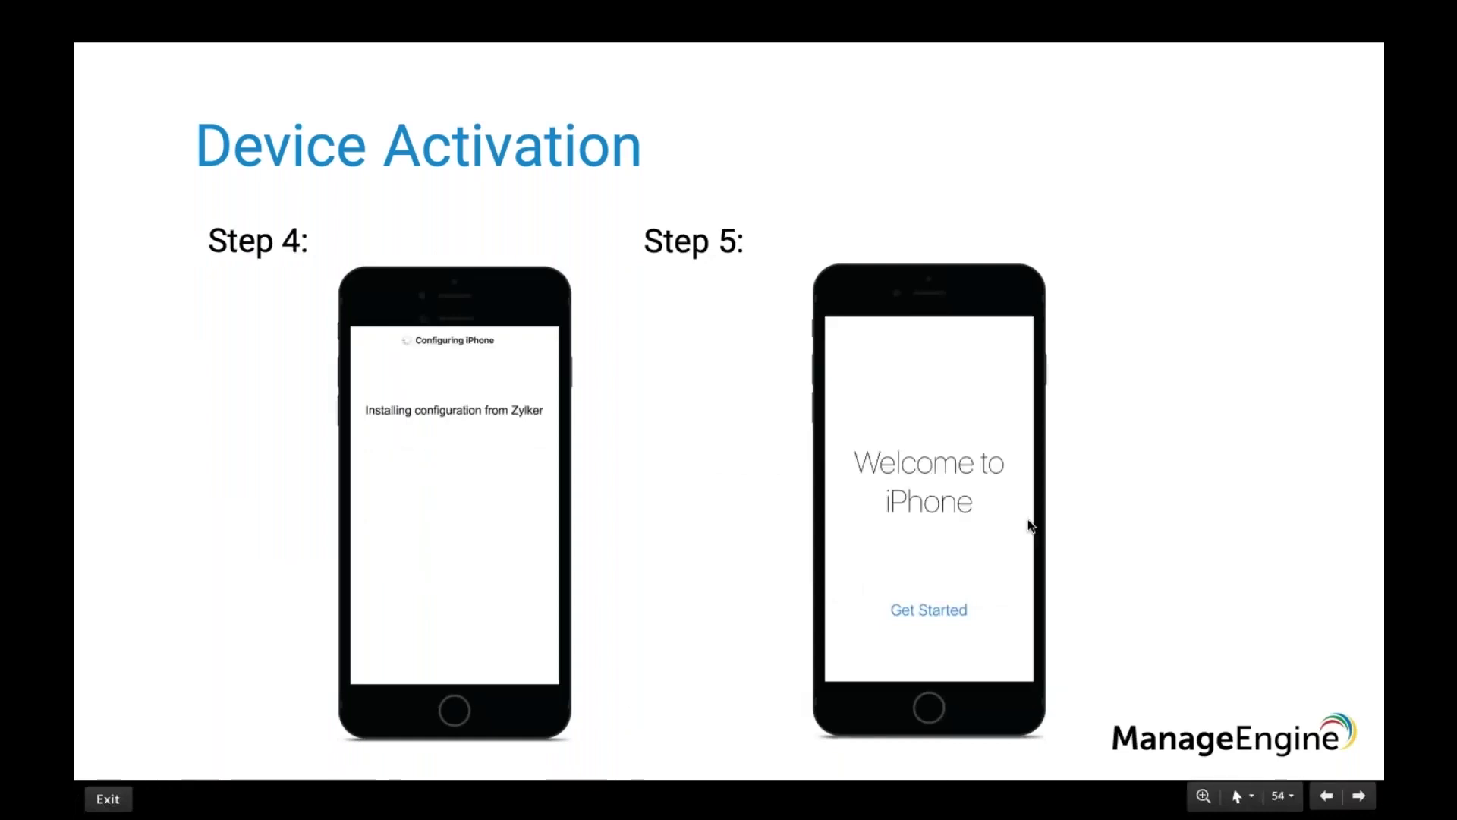
key("Right")
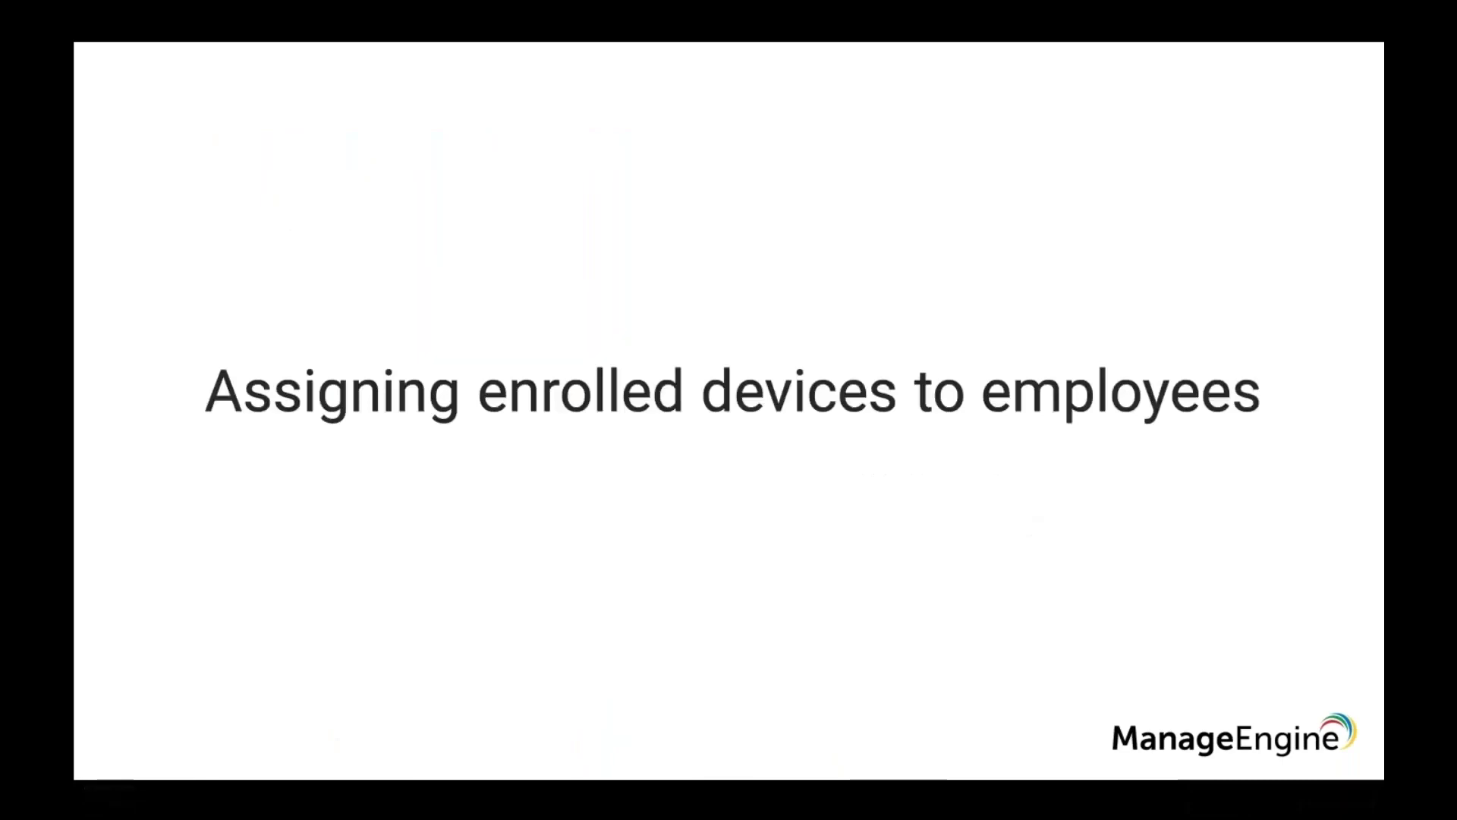
key("Right")
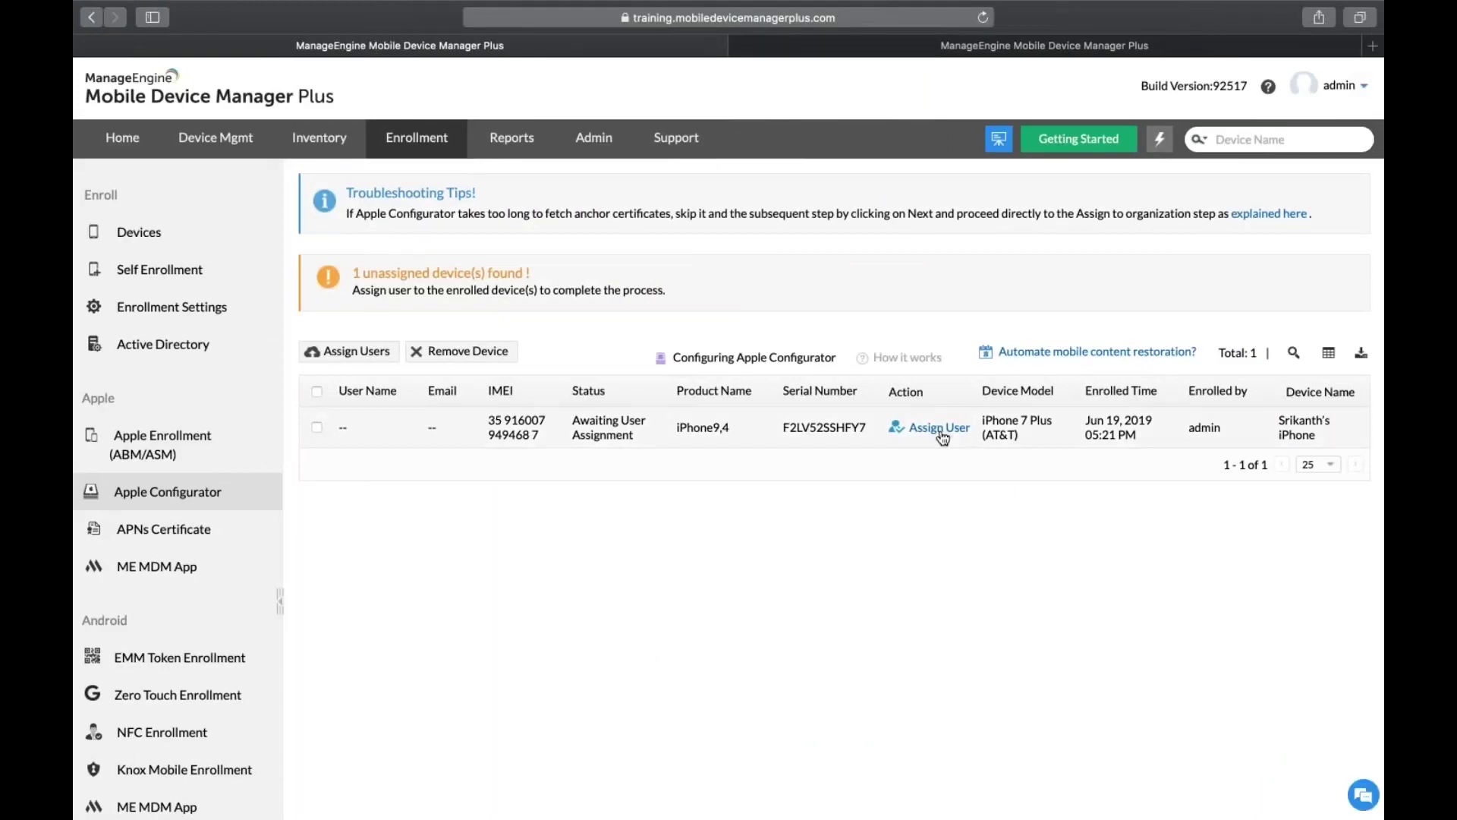
Try assigning the unassigned iPhone to a domain user from zohocorp.com, and close the assignment form without assigning anyone.
left_click(940, 429)
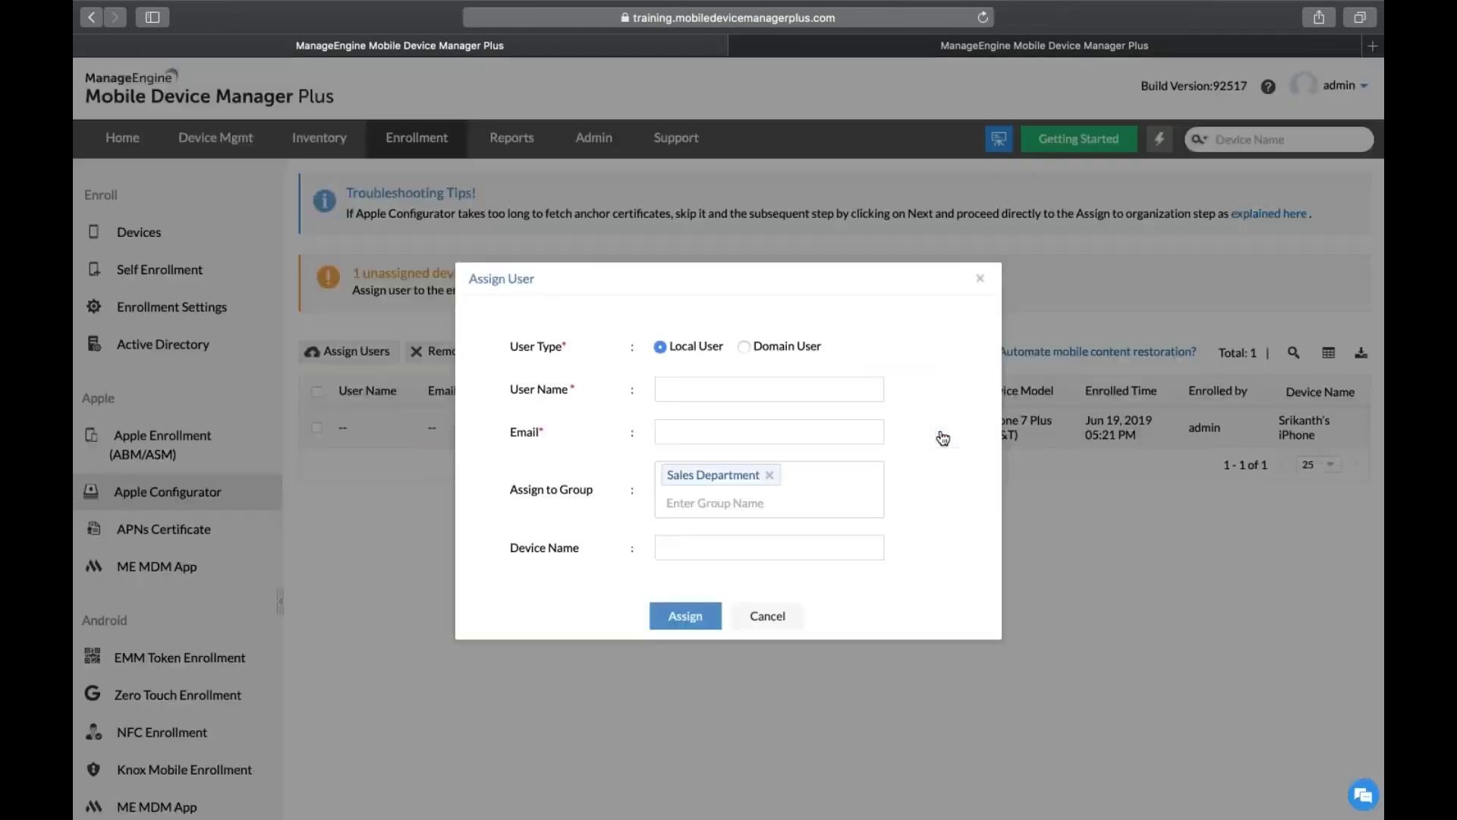
left_click(745, 347)
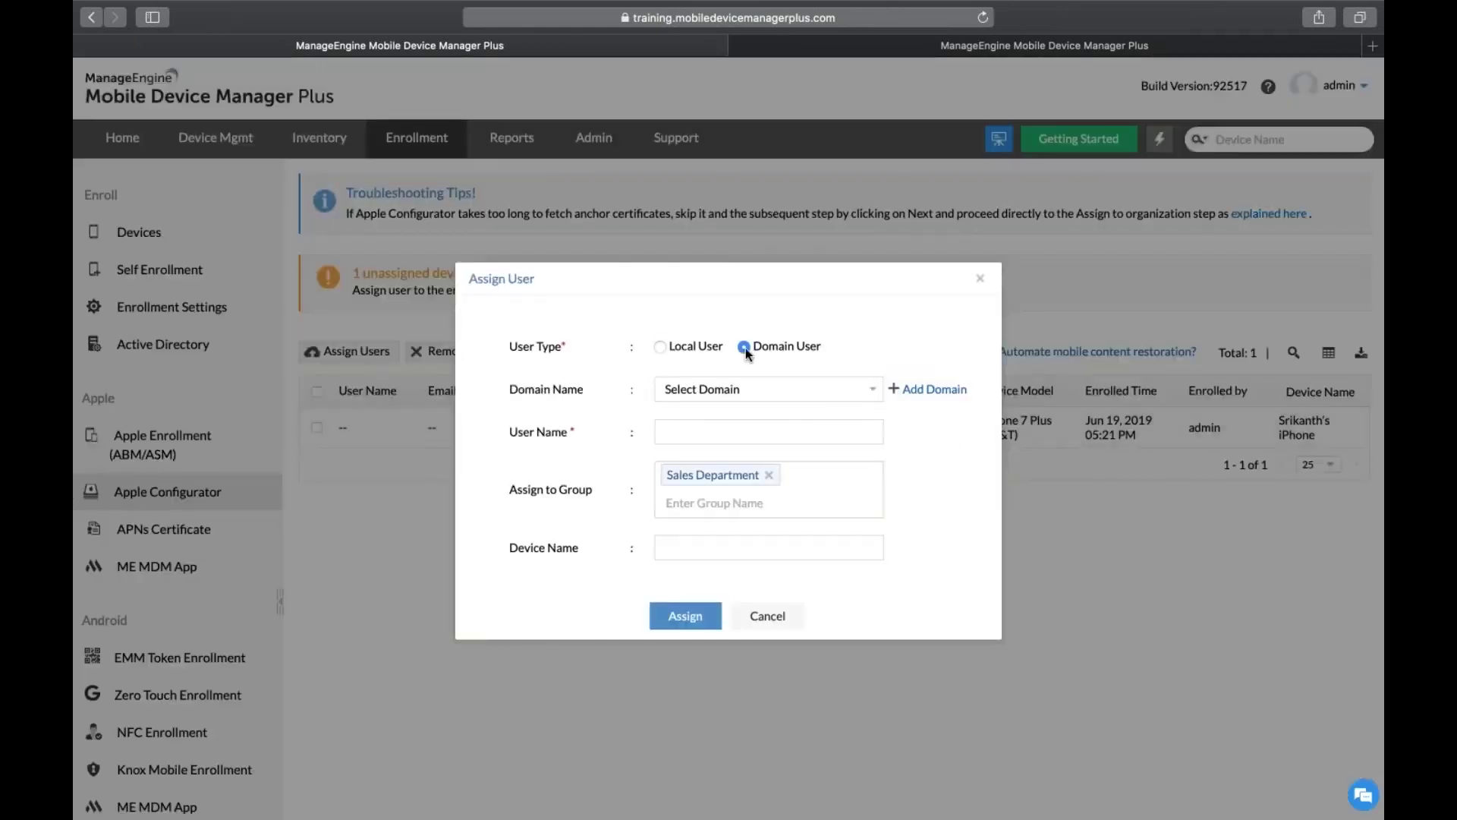
left_click(734, 386)
left_click(725, 456)
left_click(727, 433)
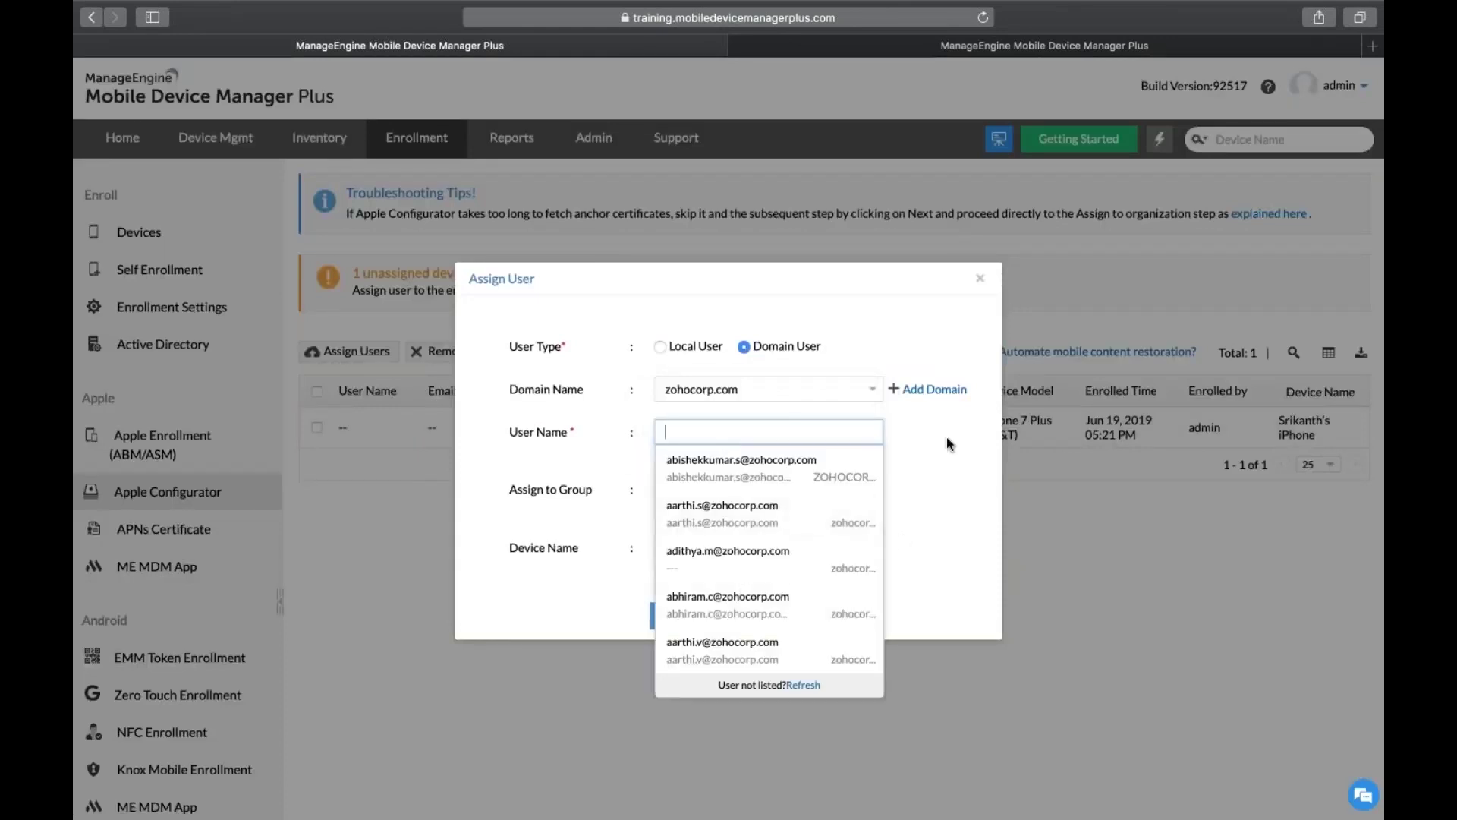
left_click(980, 280)
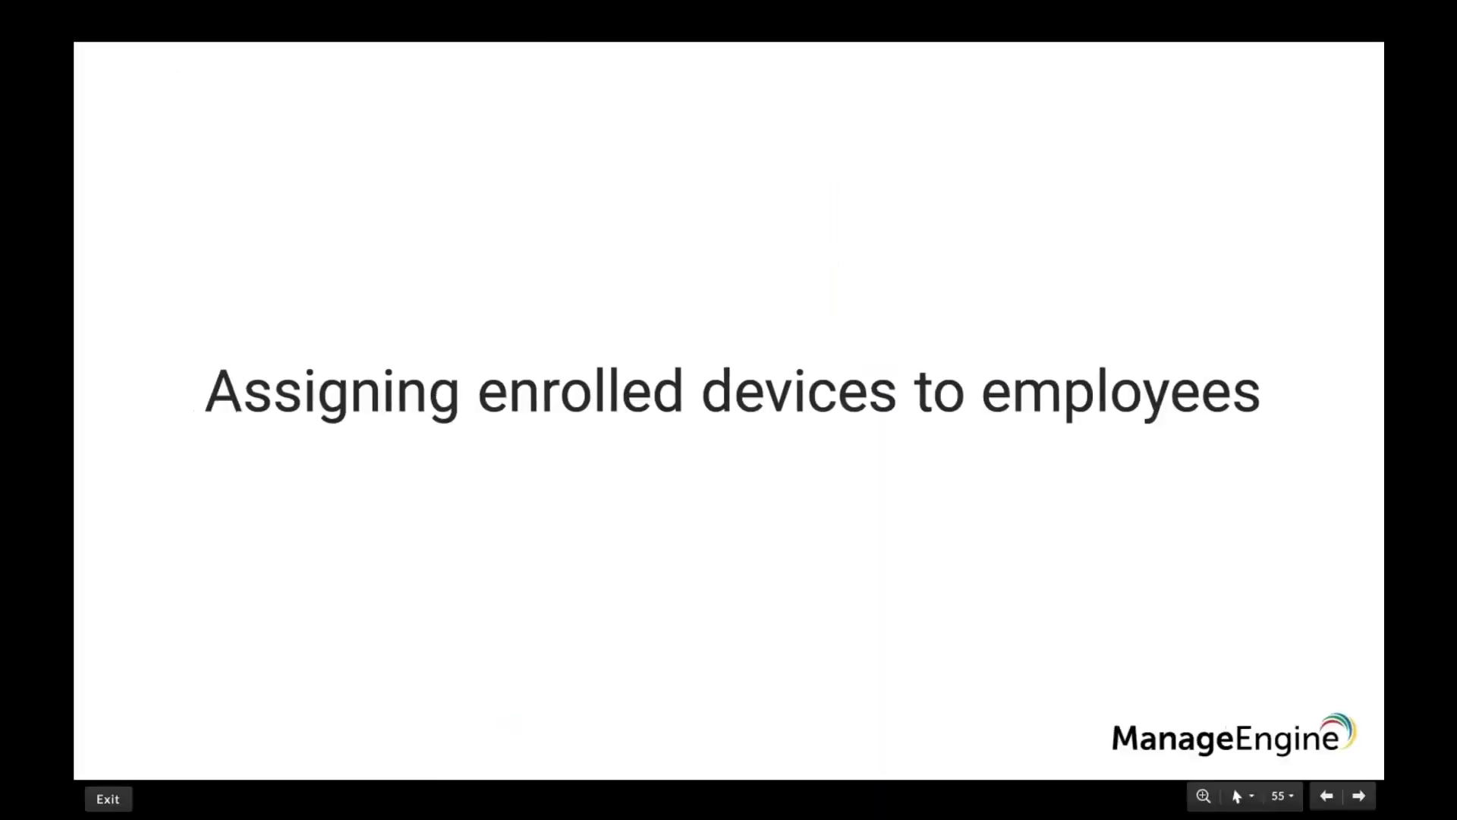
key("Right")
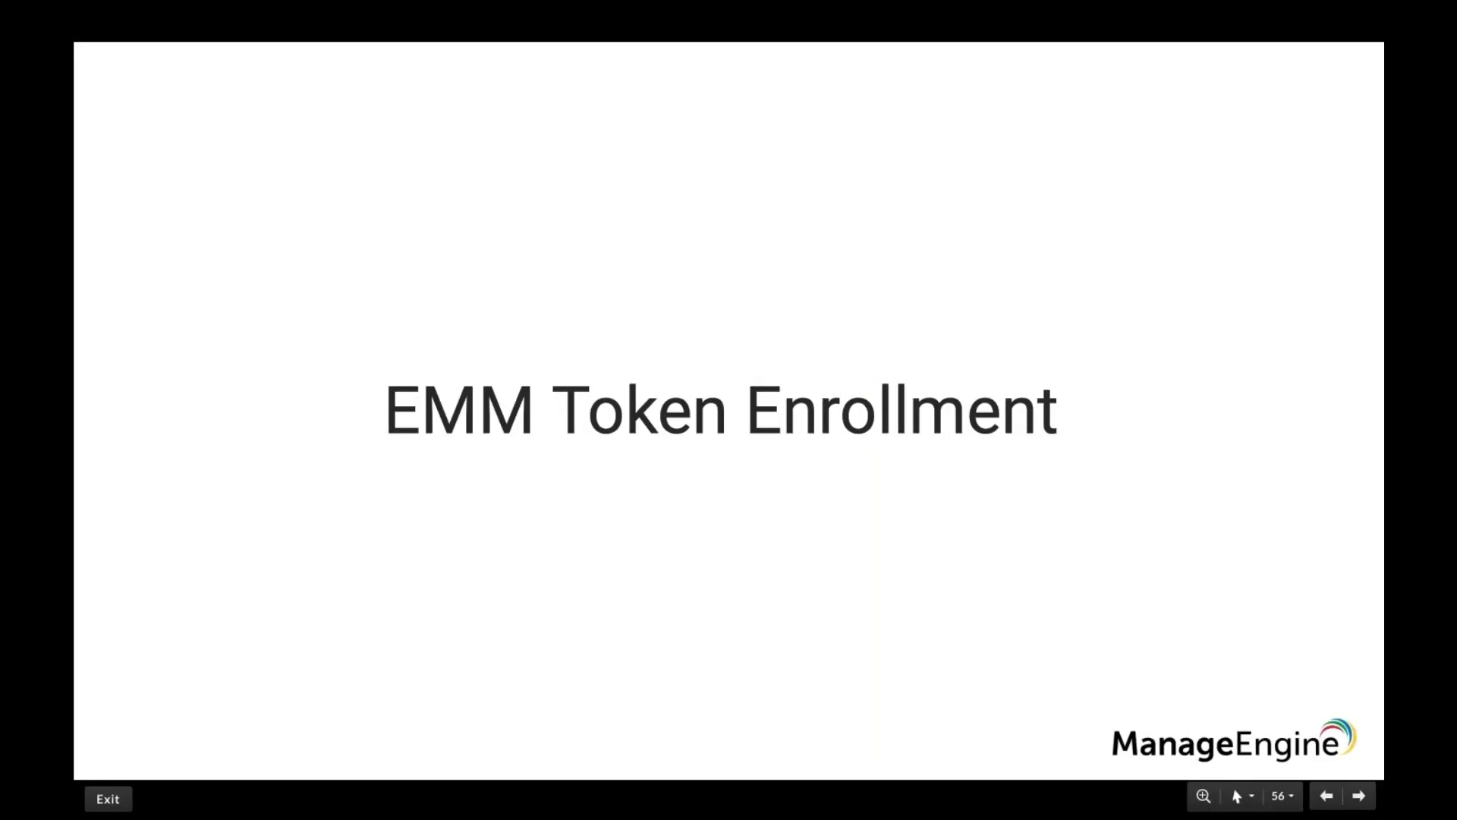
key("Right")
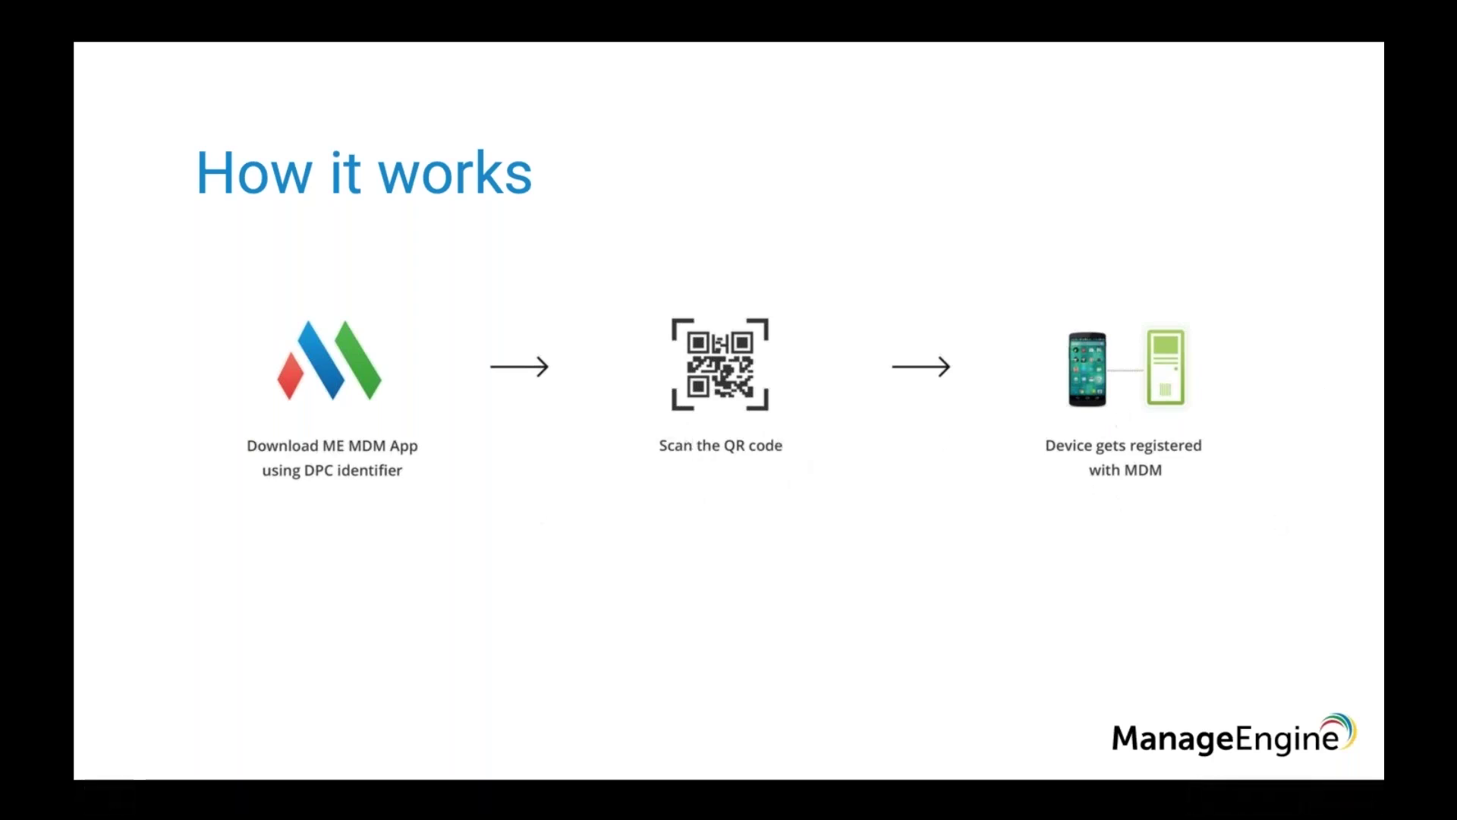
key("Right")
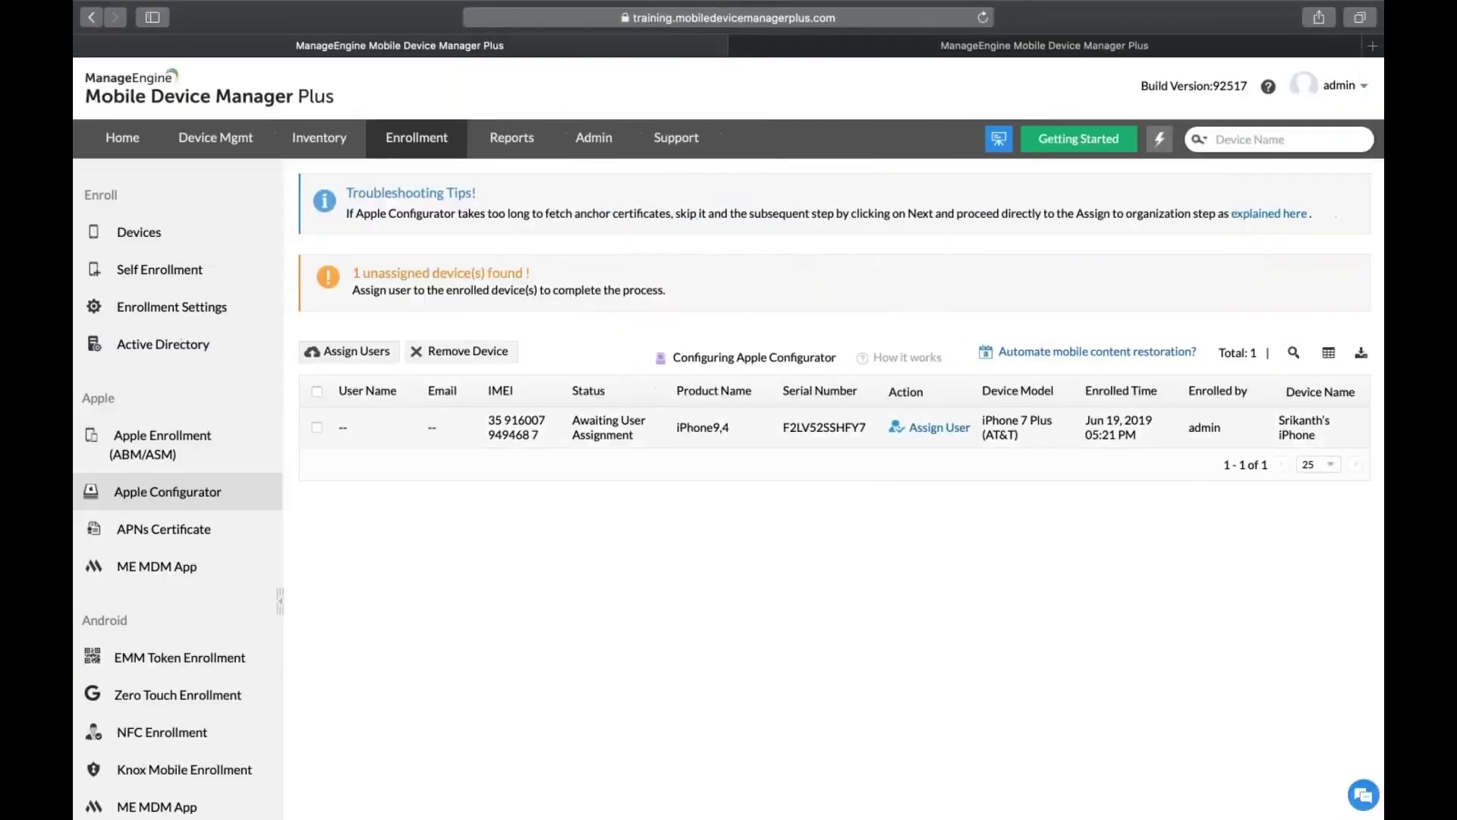
Open the EMM Token Enrollment instructions for Android devices.
left_click(212, 659)
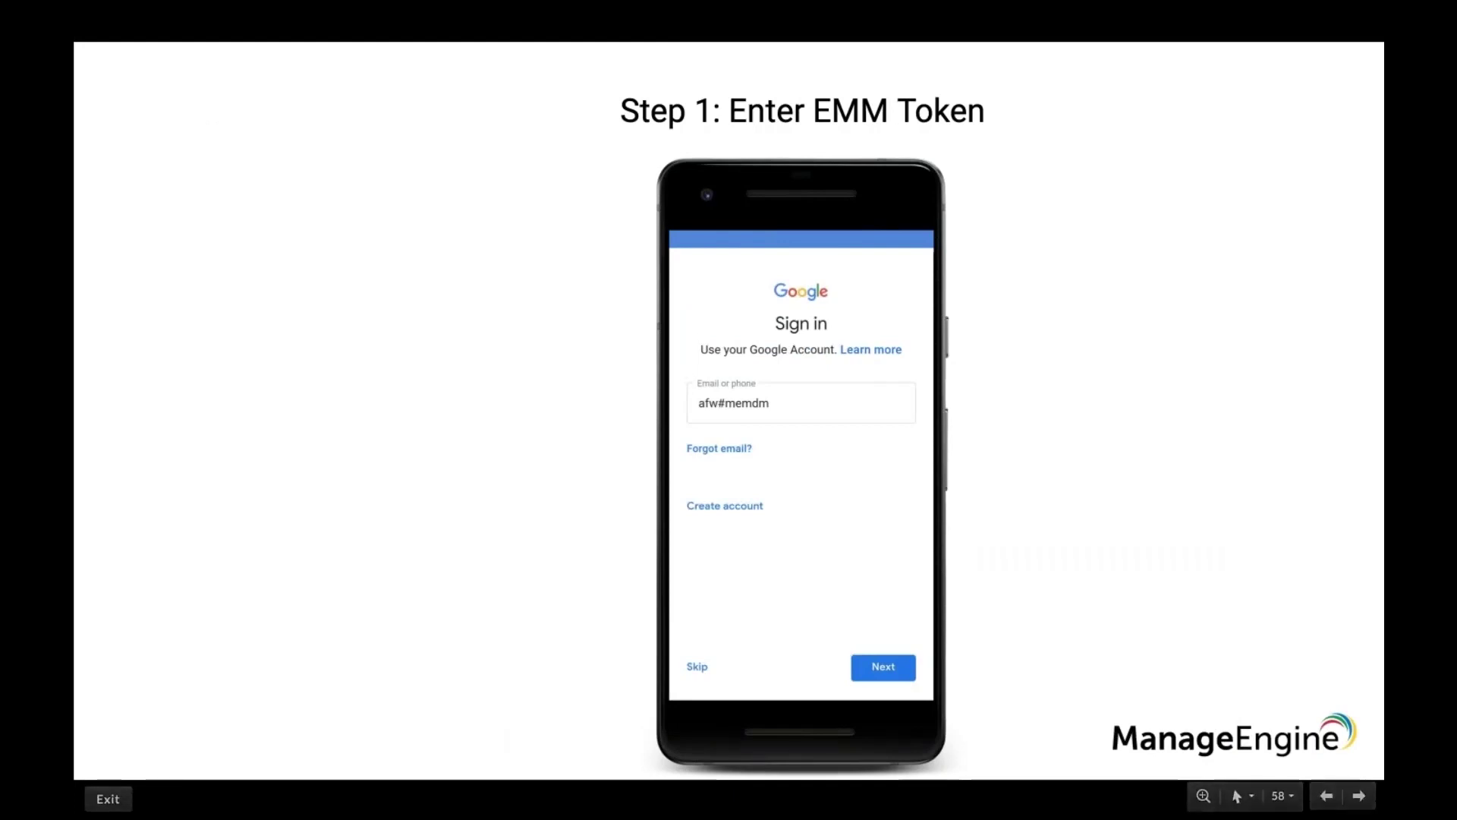
left_click(861, 430)
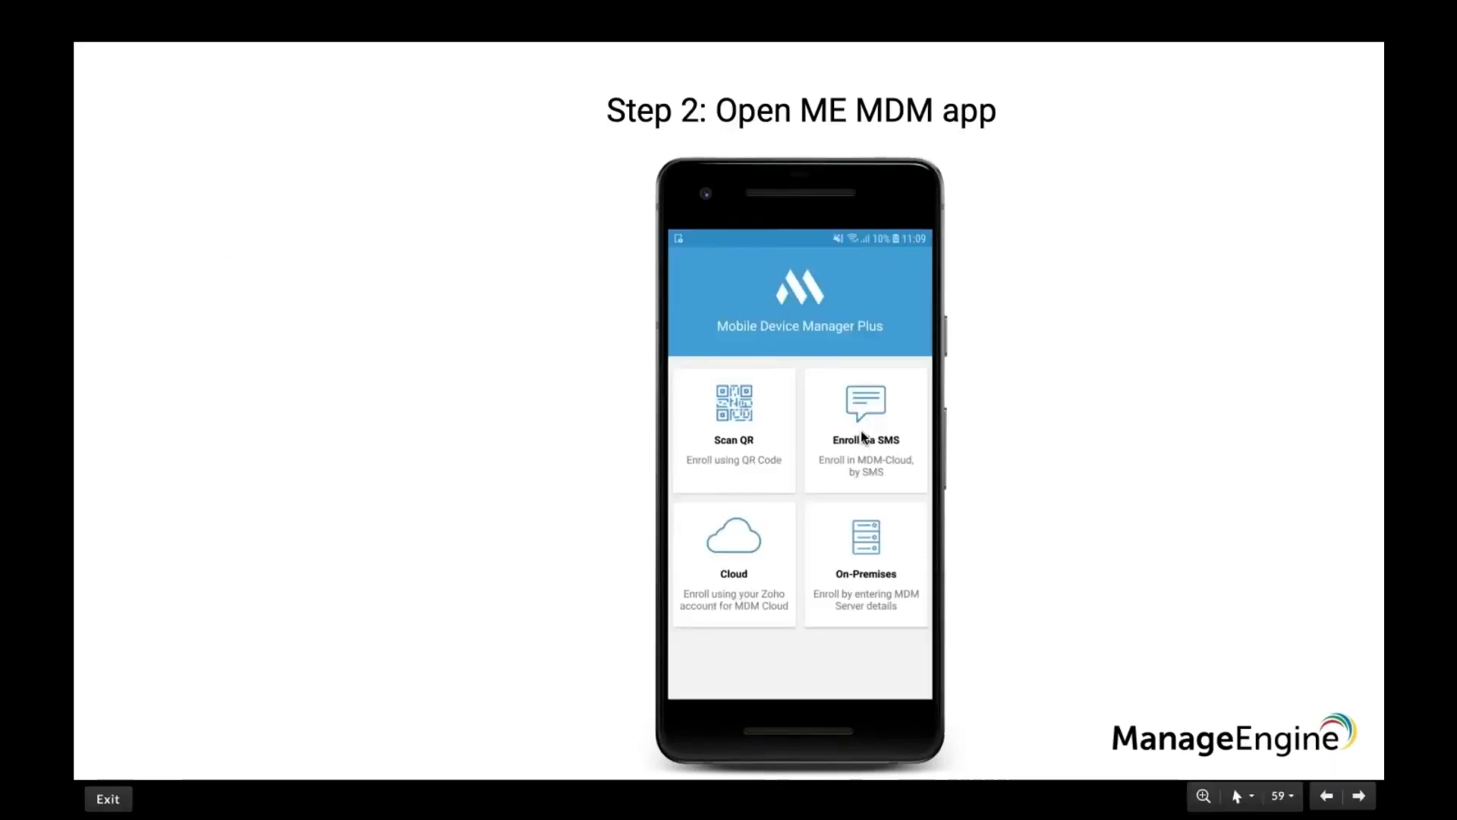
left_click(860, 431)
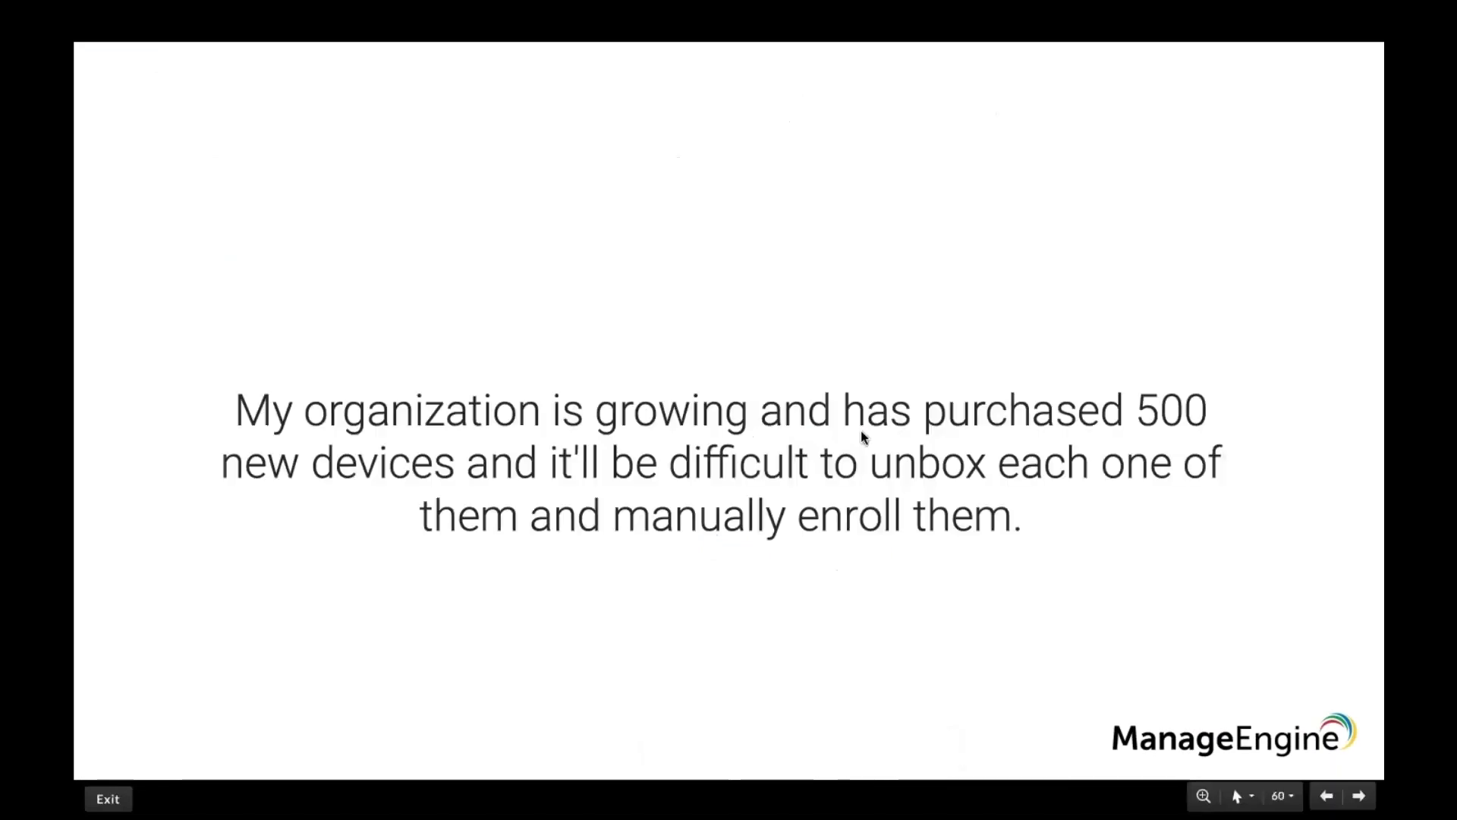
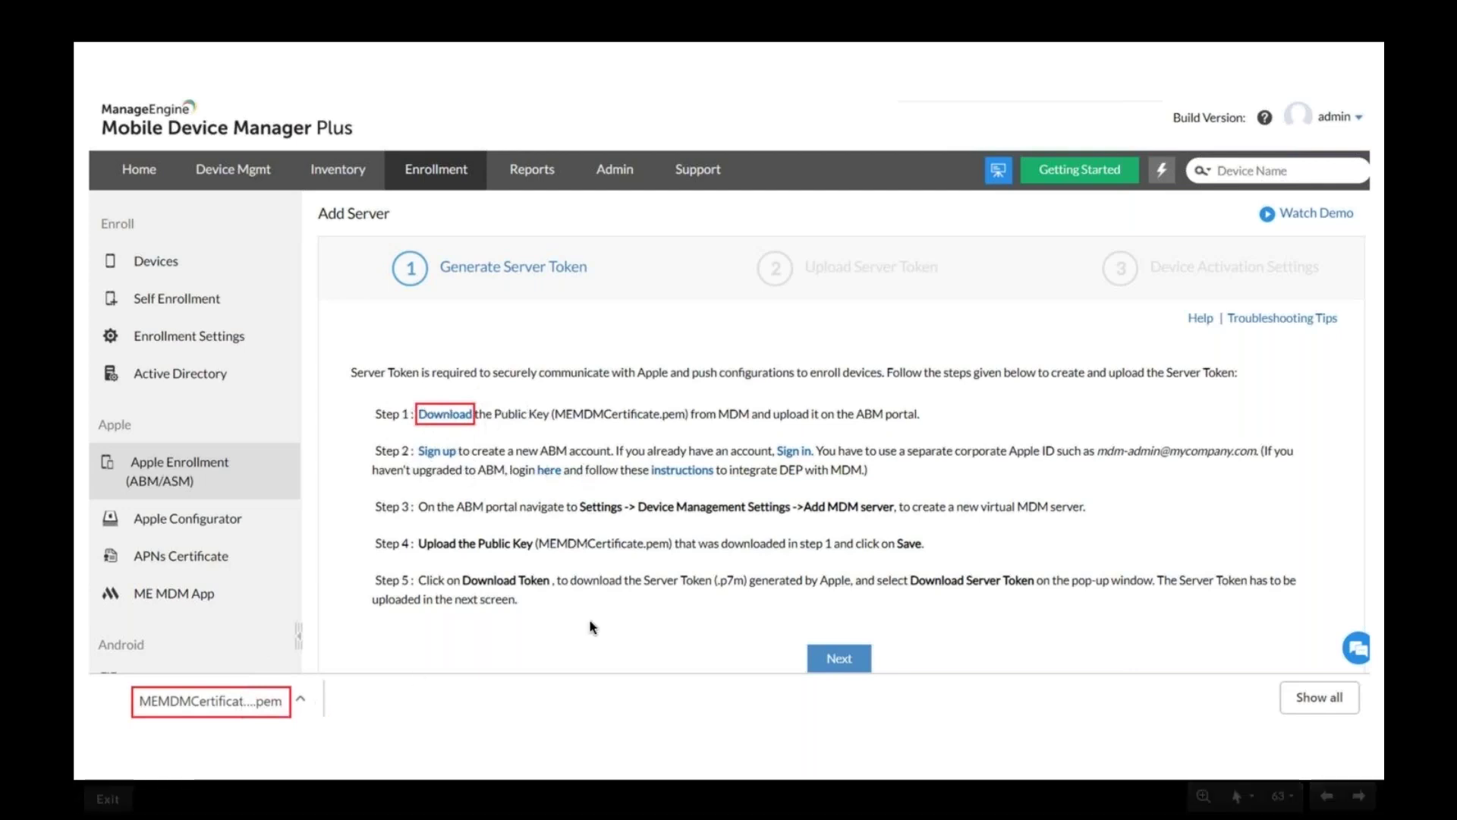
key("Right")
key("Left")
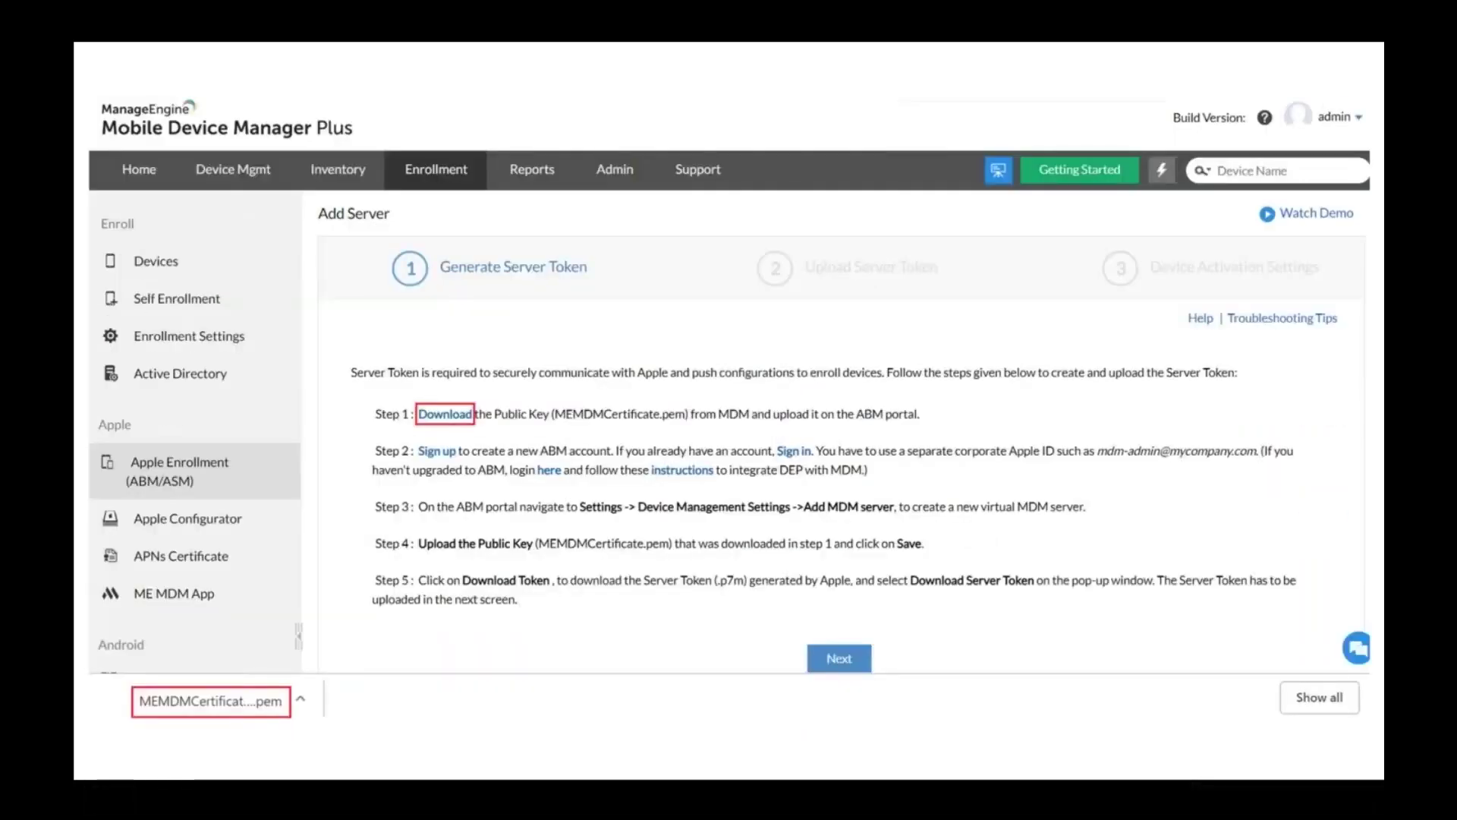
key("Right")
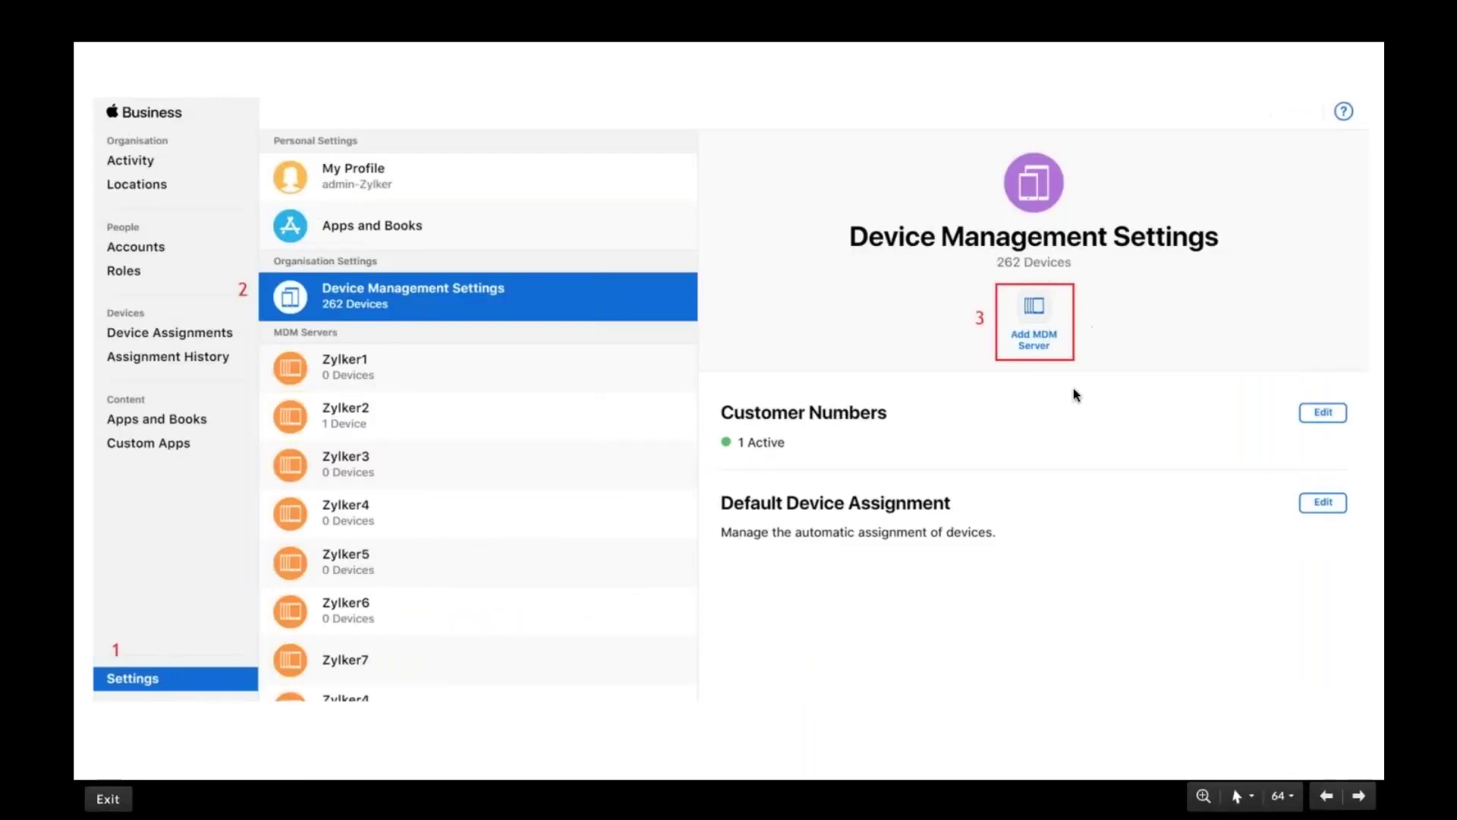
key("Right")
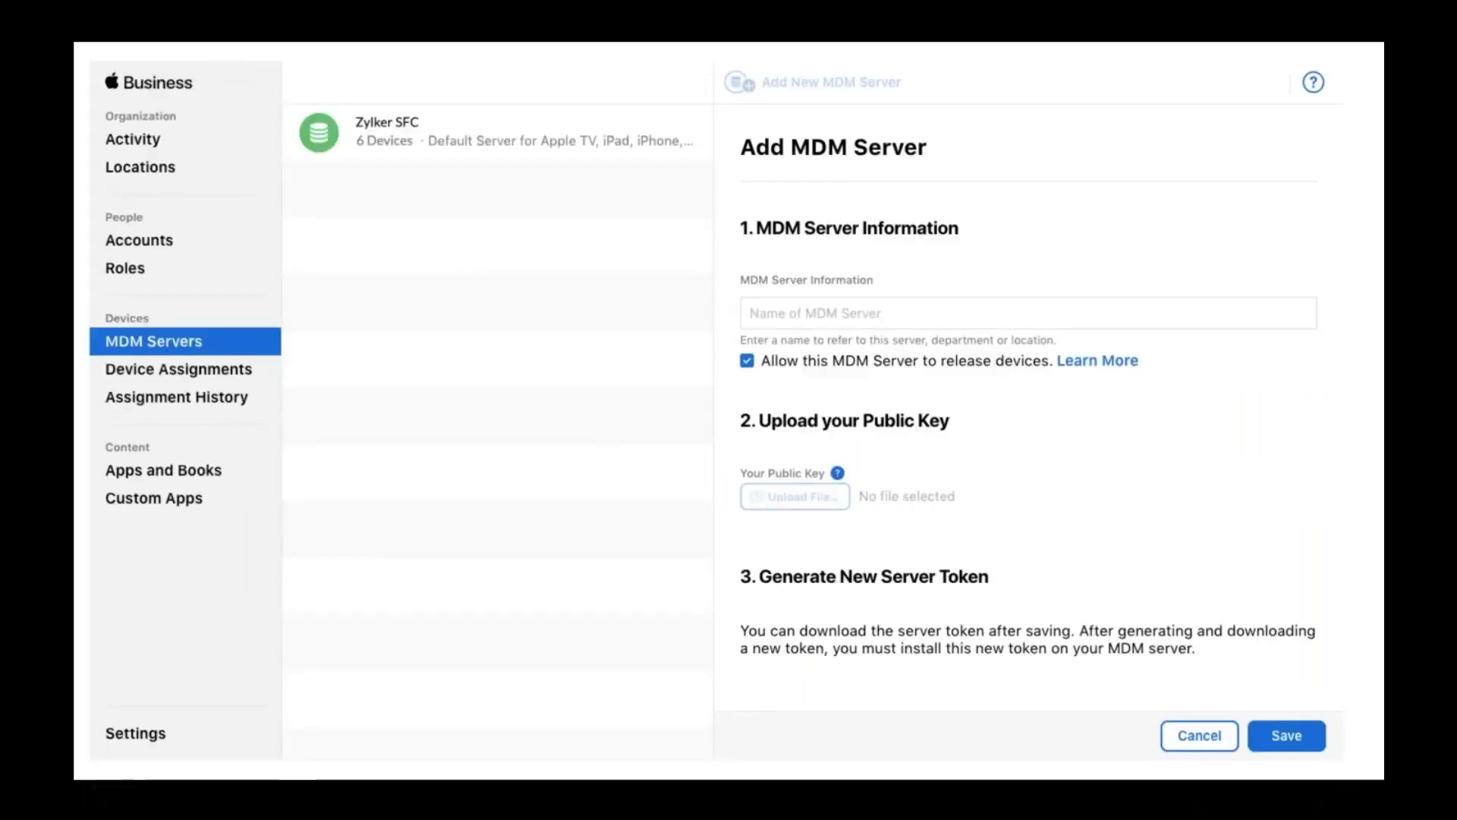
key("Left")
key("Left")
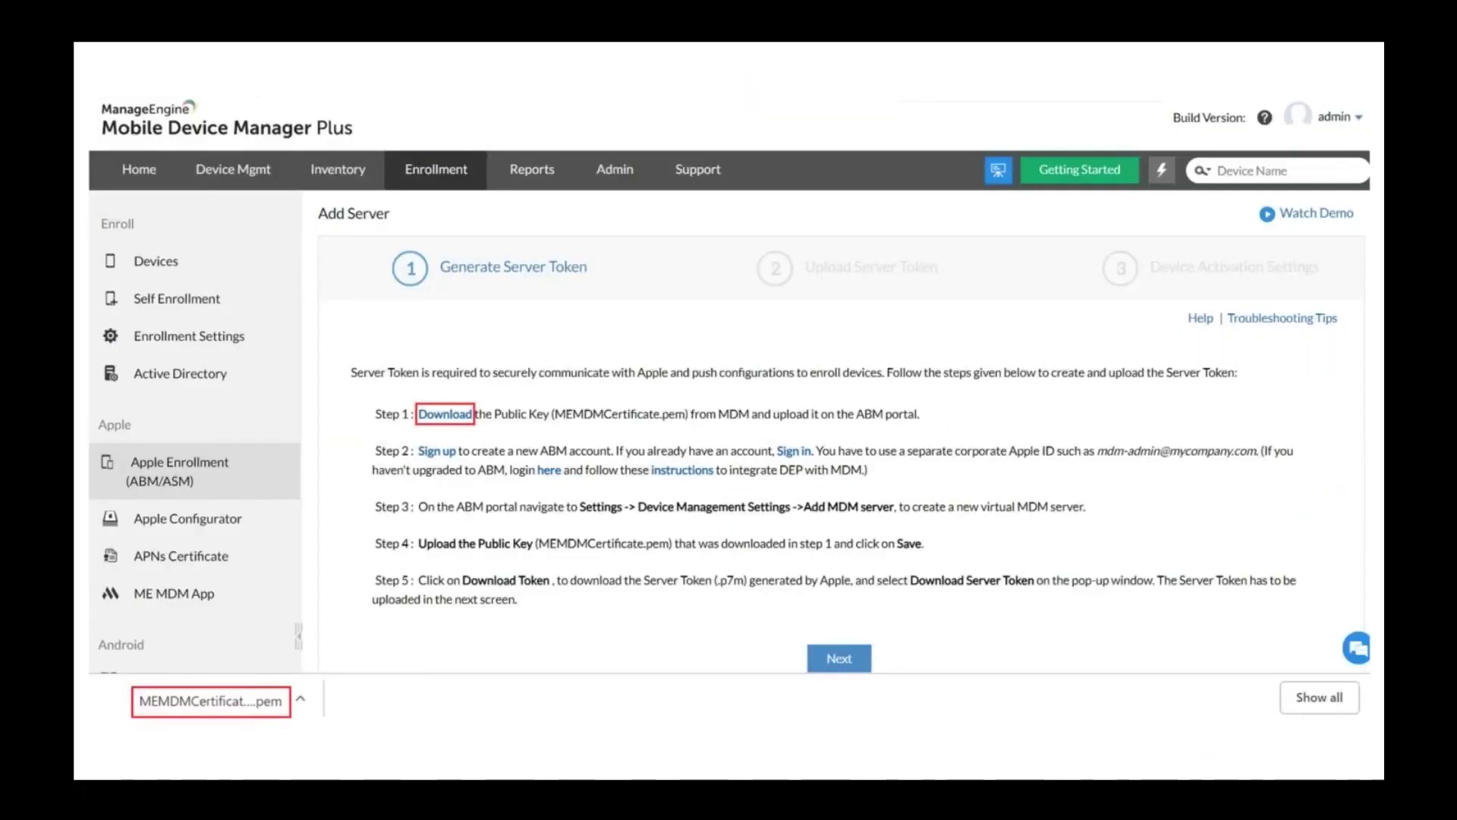
key("Right")
key("Right")
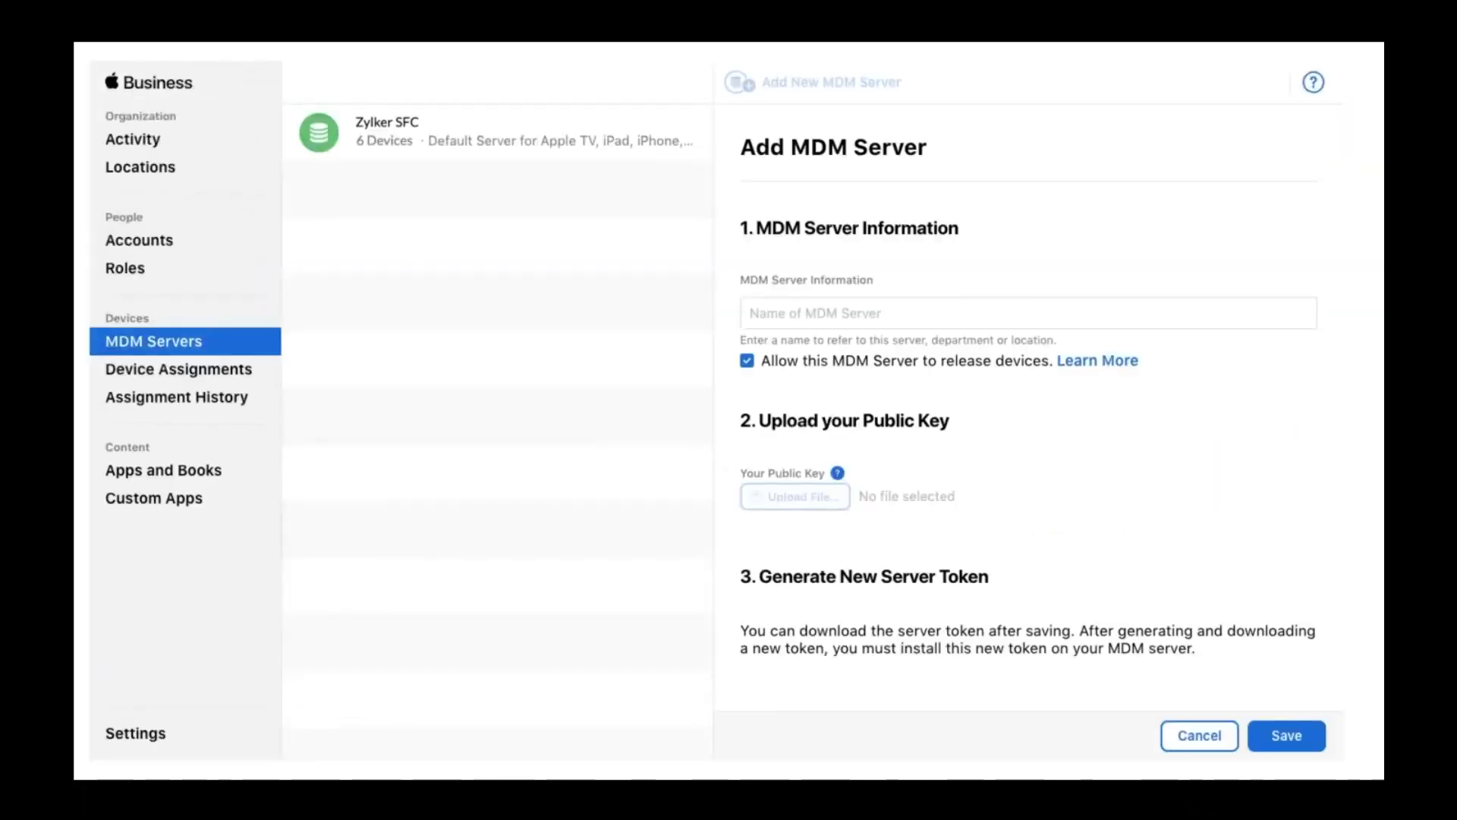
key("Right")
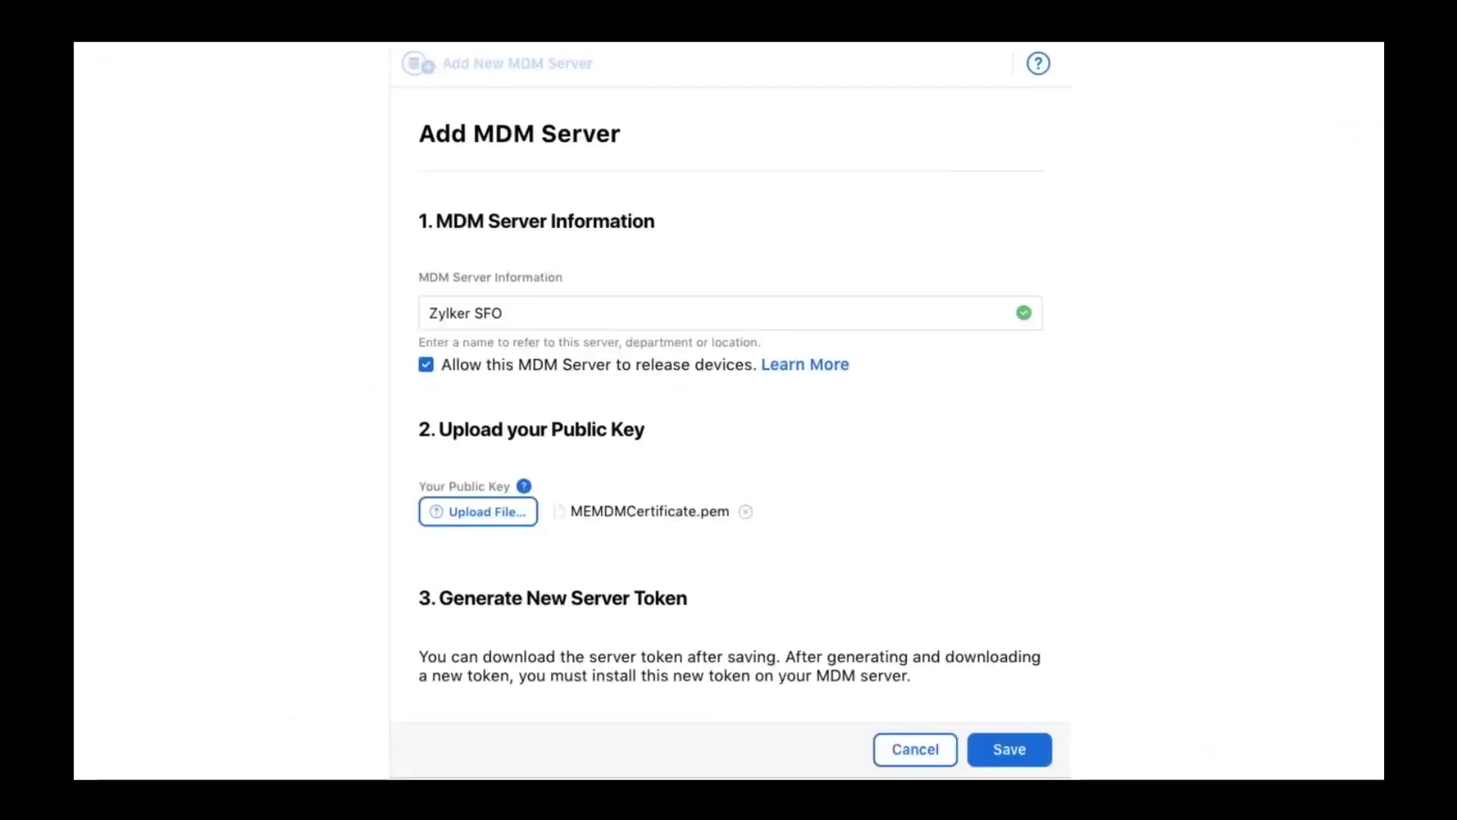
key("Right")
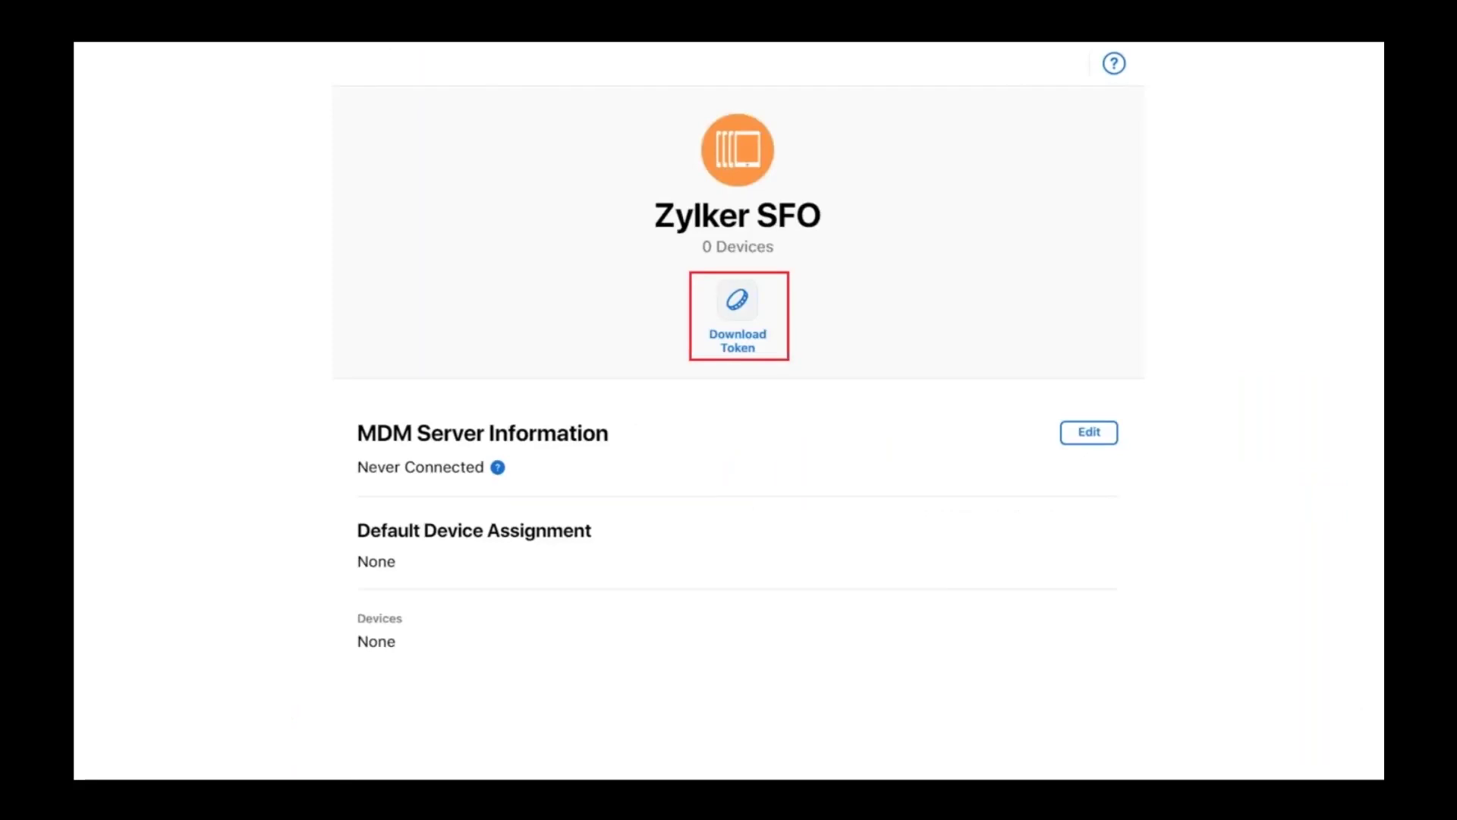
key("Right")
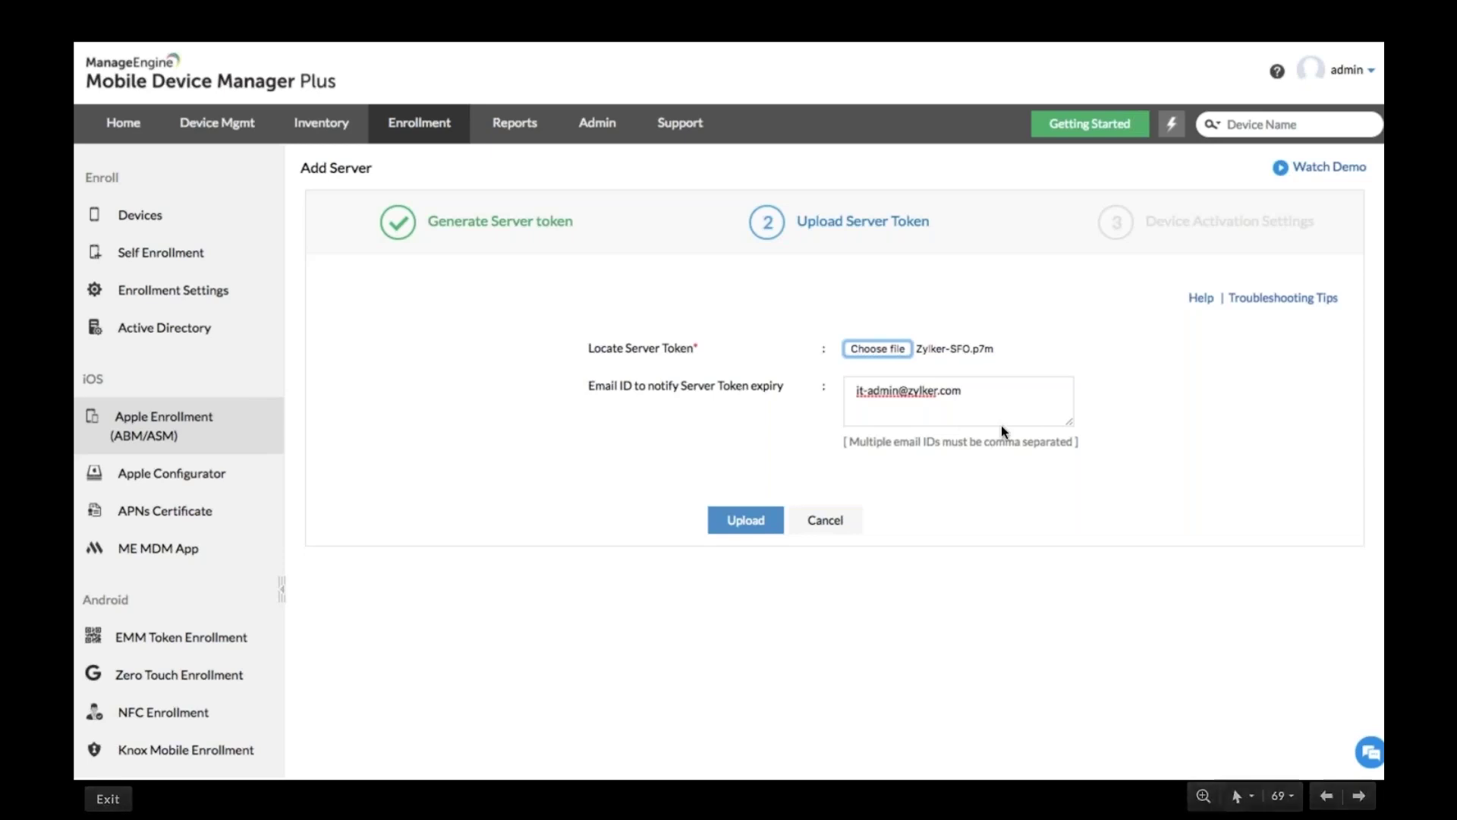
left_click(760, 517)
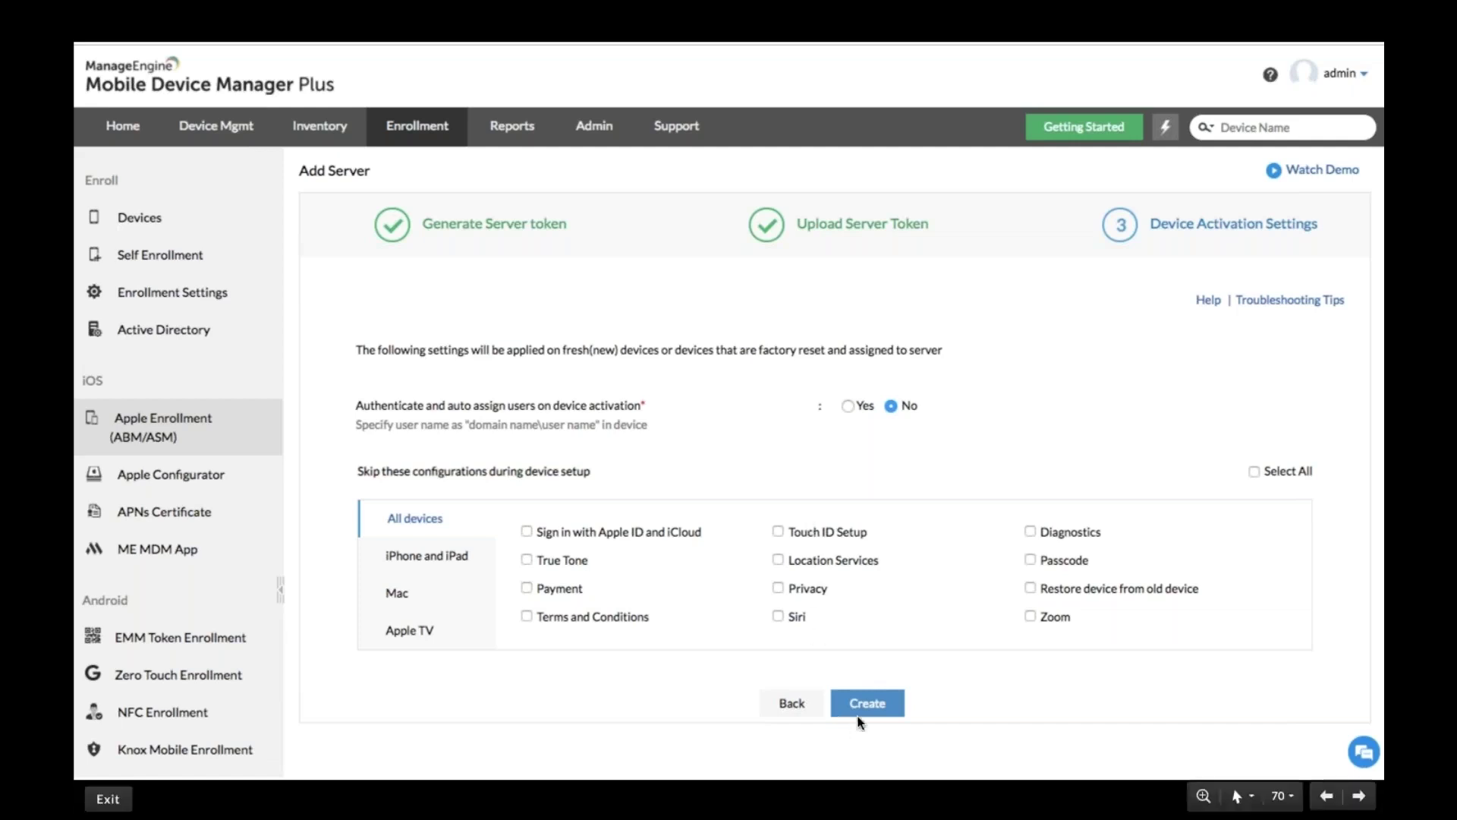
left_click(884, 706)
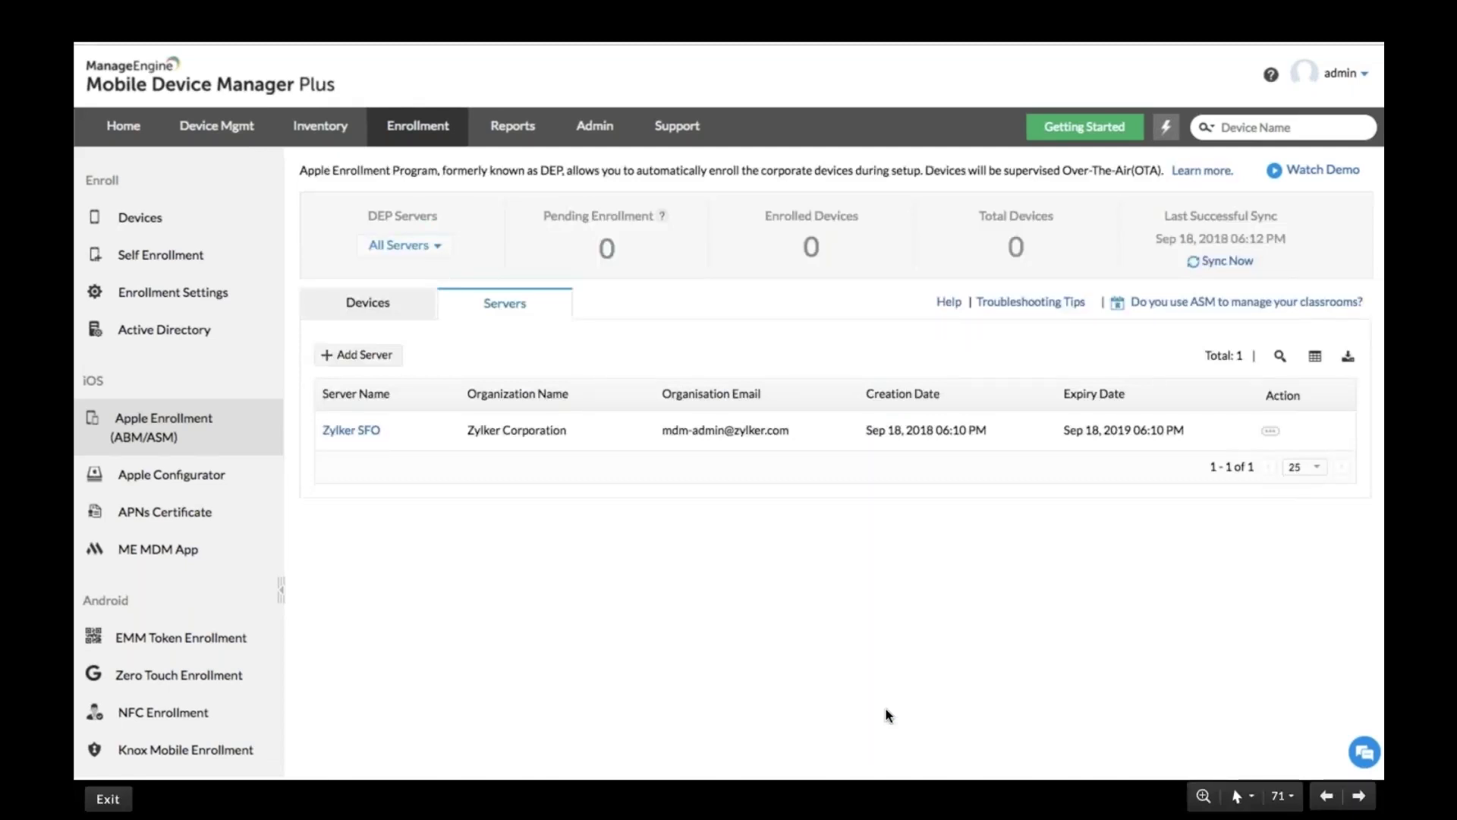
left_click(886, 710)
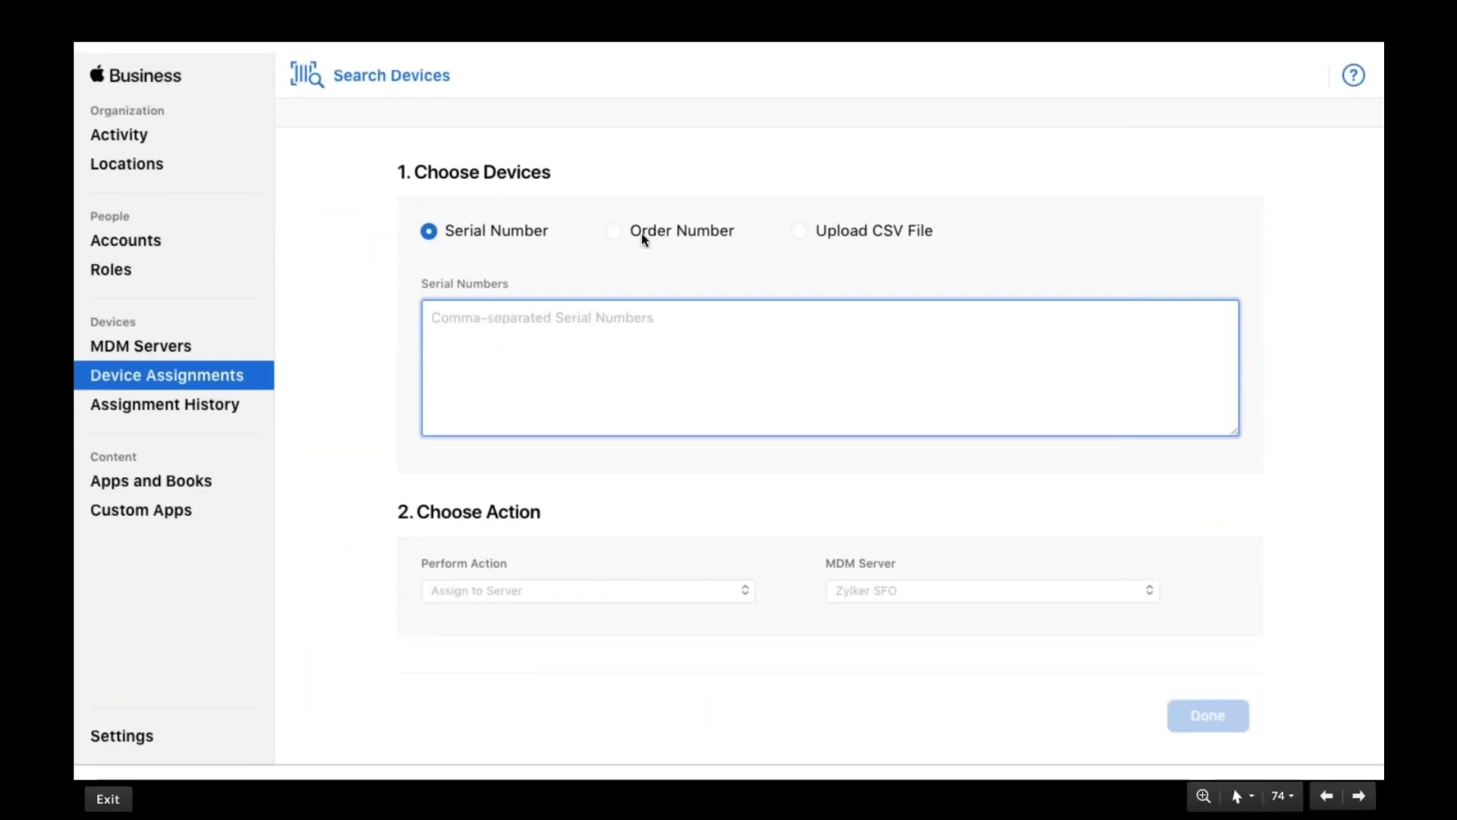
left_click(670, 447)
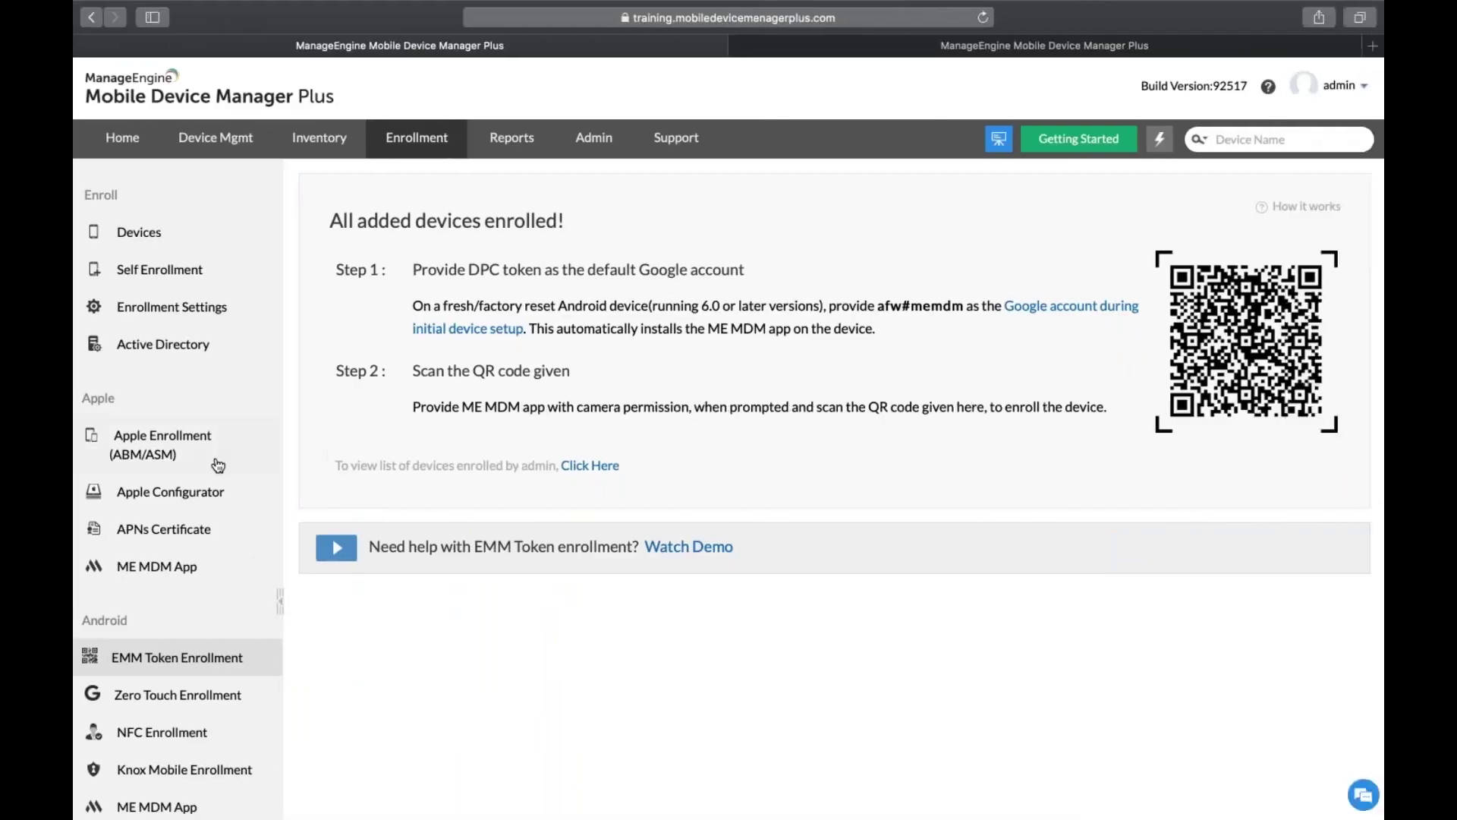
Open the Apple Enrollment (ABM/ASM) overview of devices and servers.
left_click(217, 466)
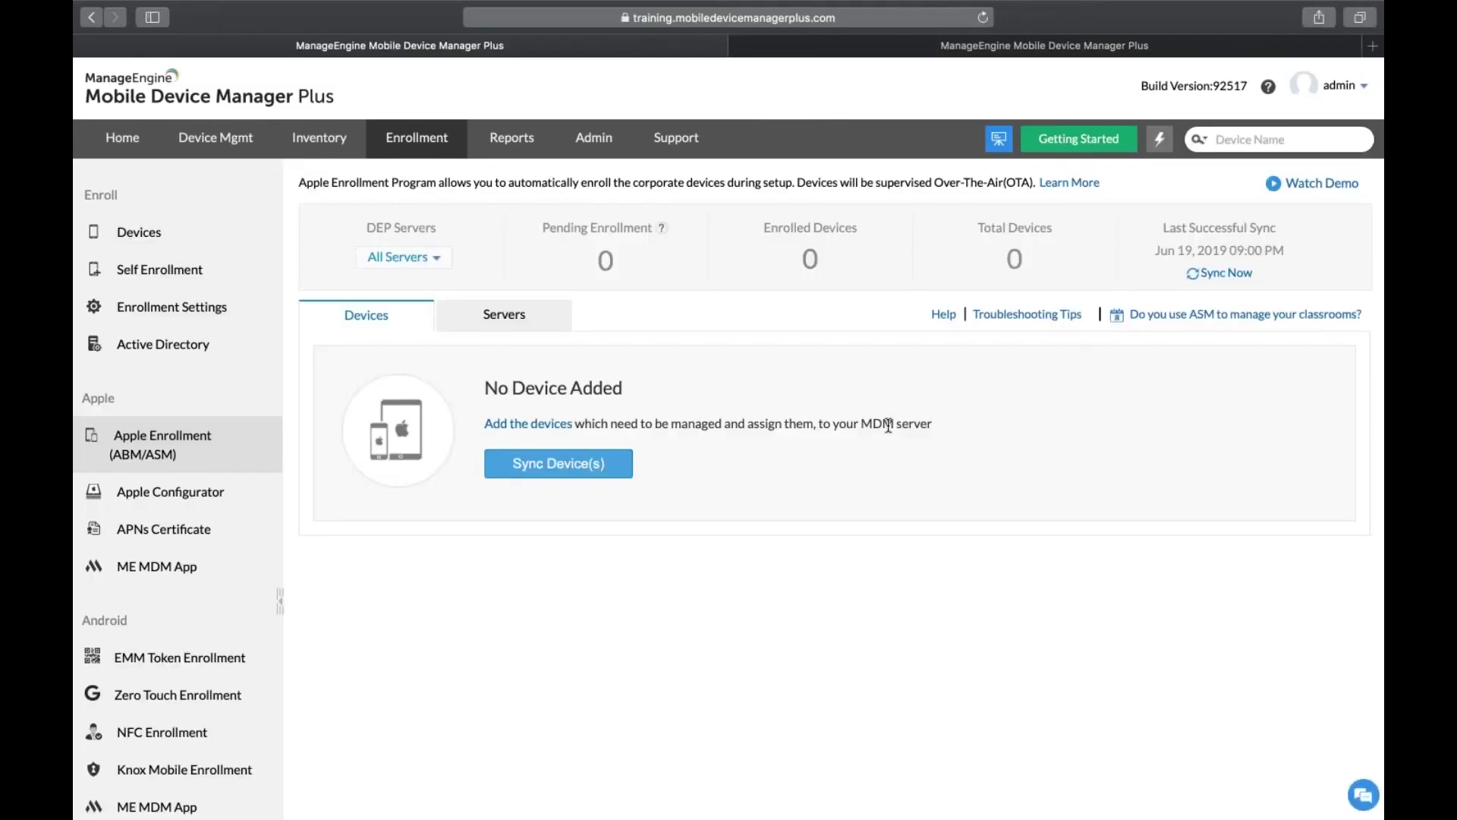
Switch to the presentation and advance through the Apple Business Manager slides to the Zero Touch Enrollment slide.
key("ctrl+Left")
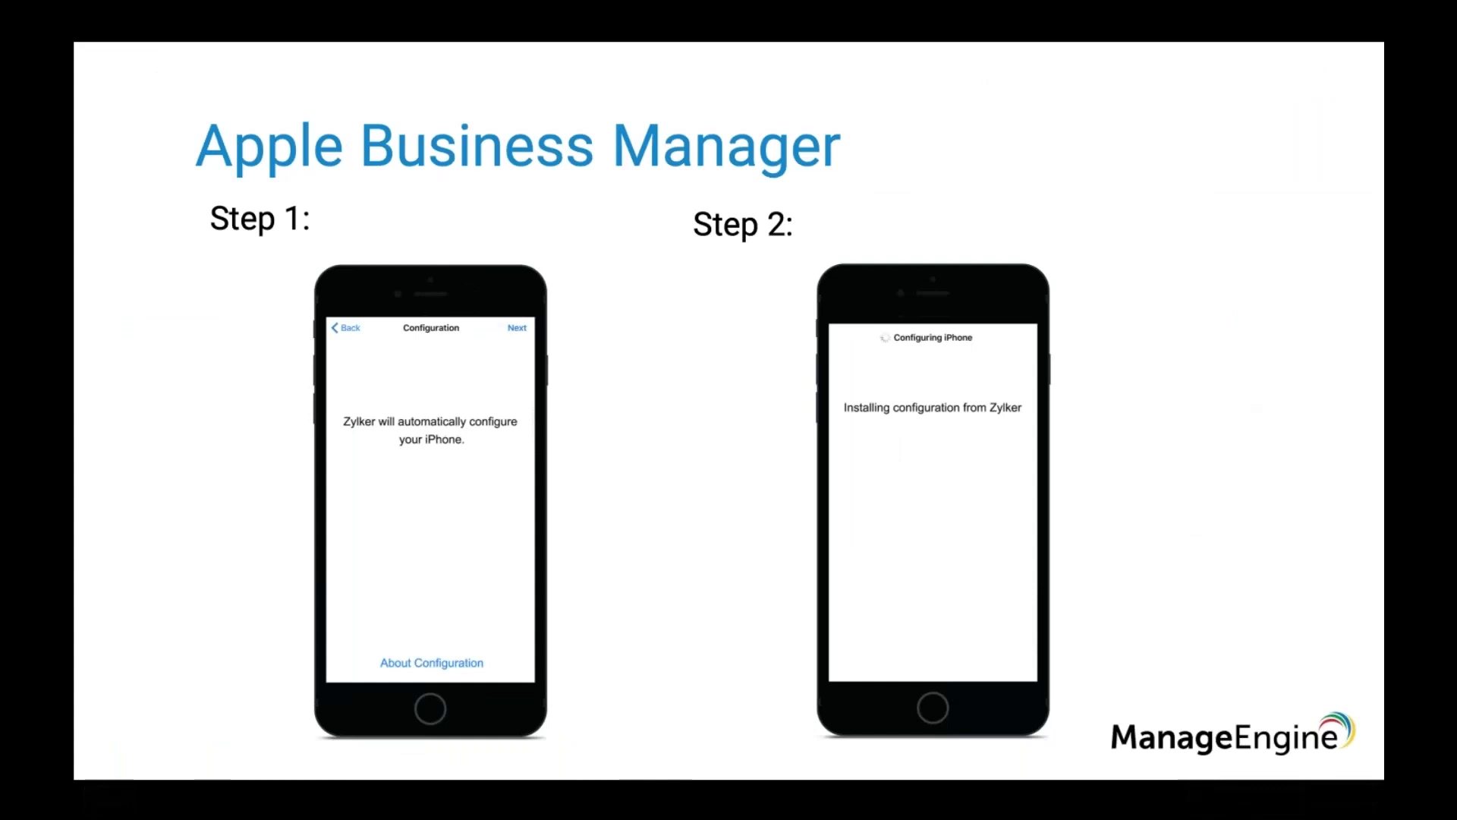
key("Right")
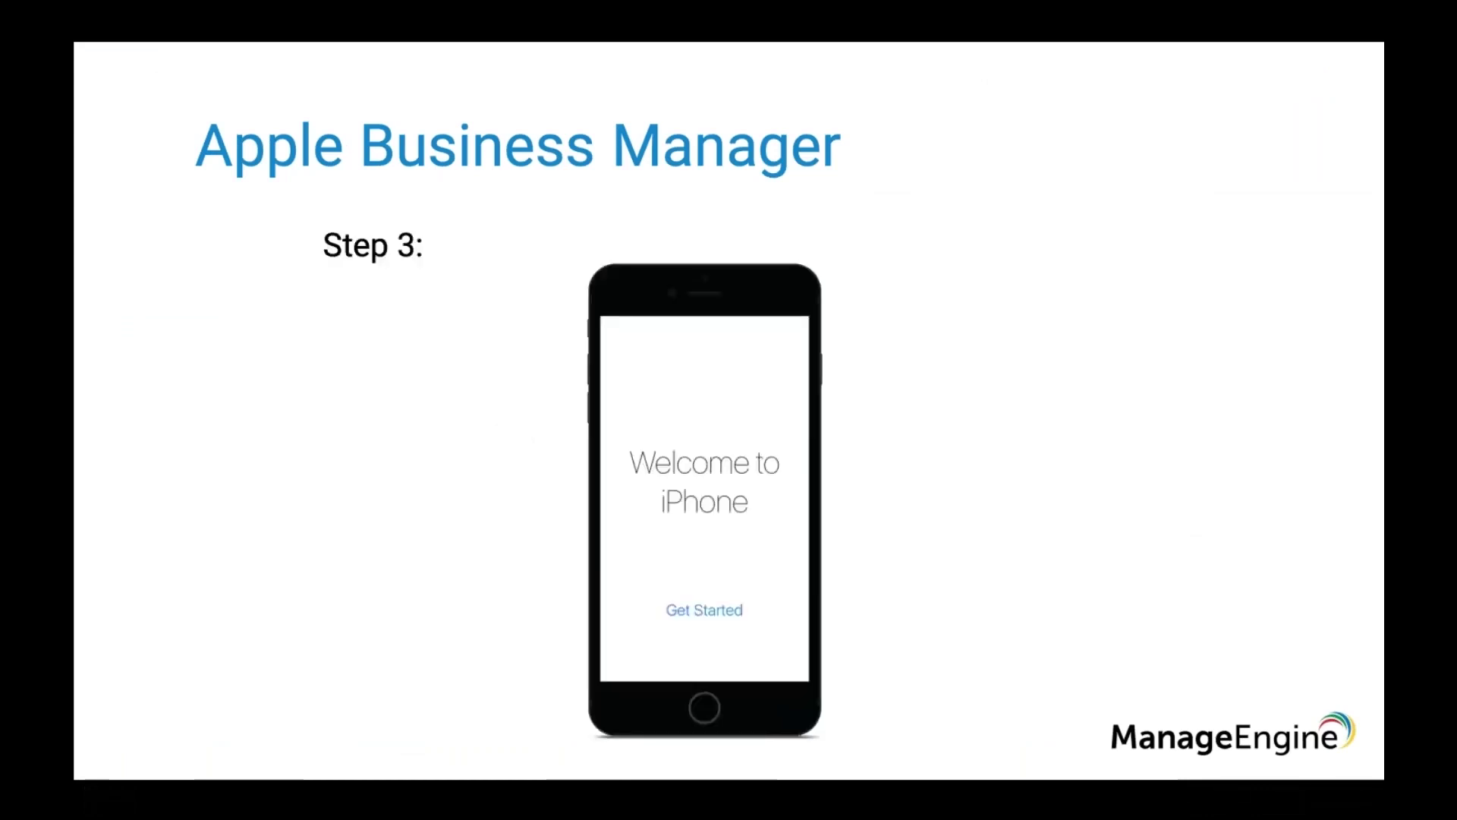
key("Right")
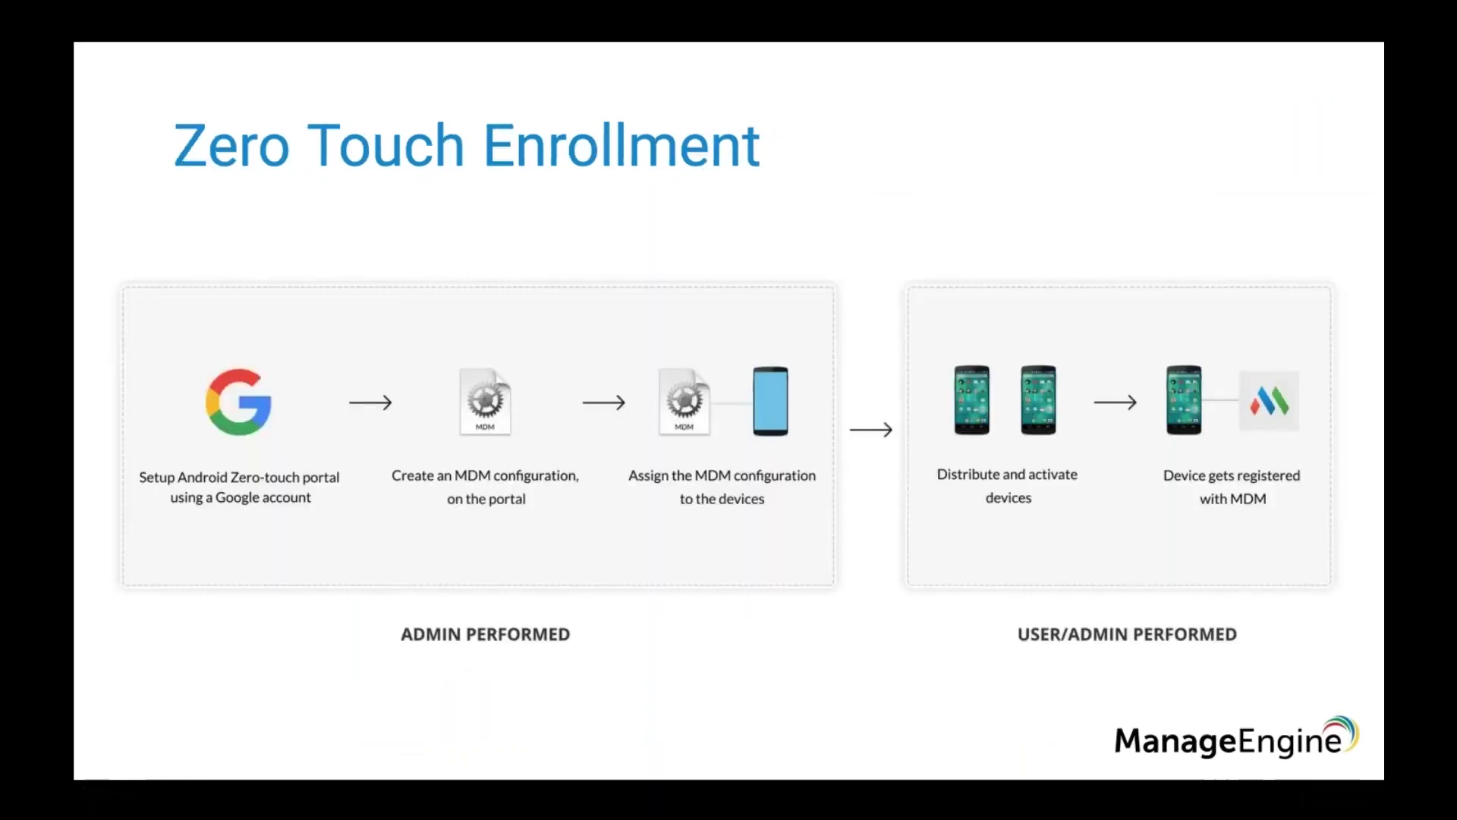
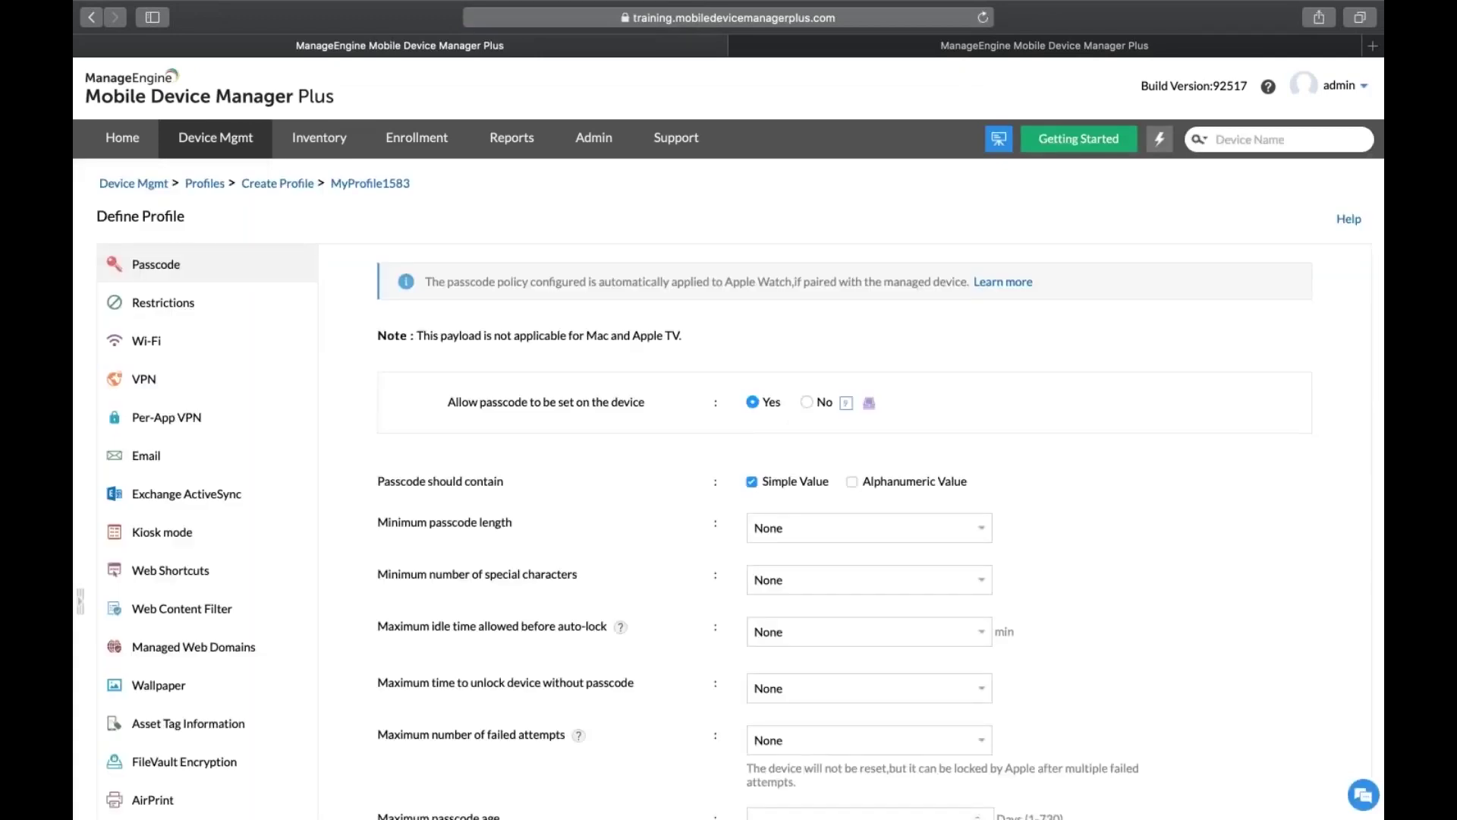
Check the supervised-devices note for the passcode permission, try disallowing device passcodes, and allow them again.
scroll(728, 456, "down", 3)
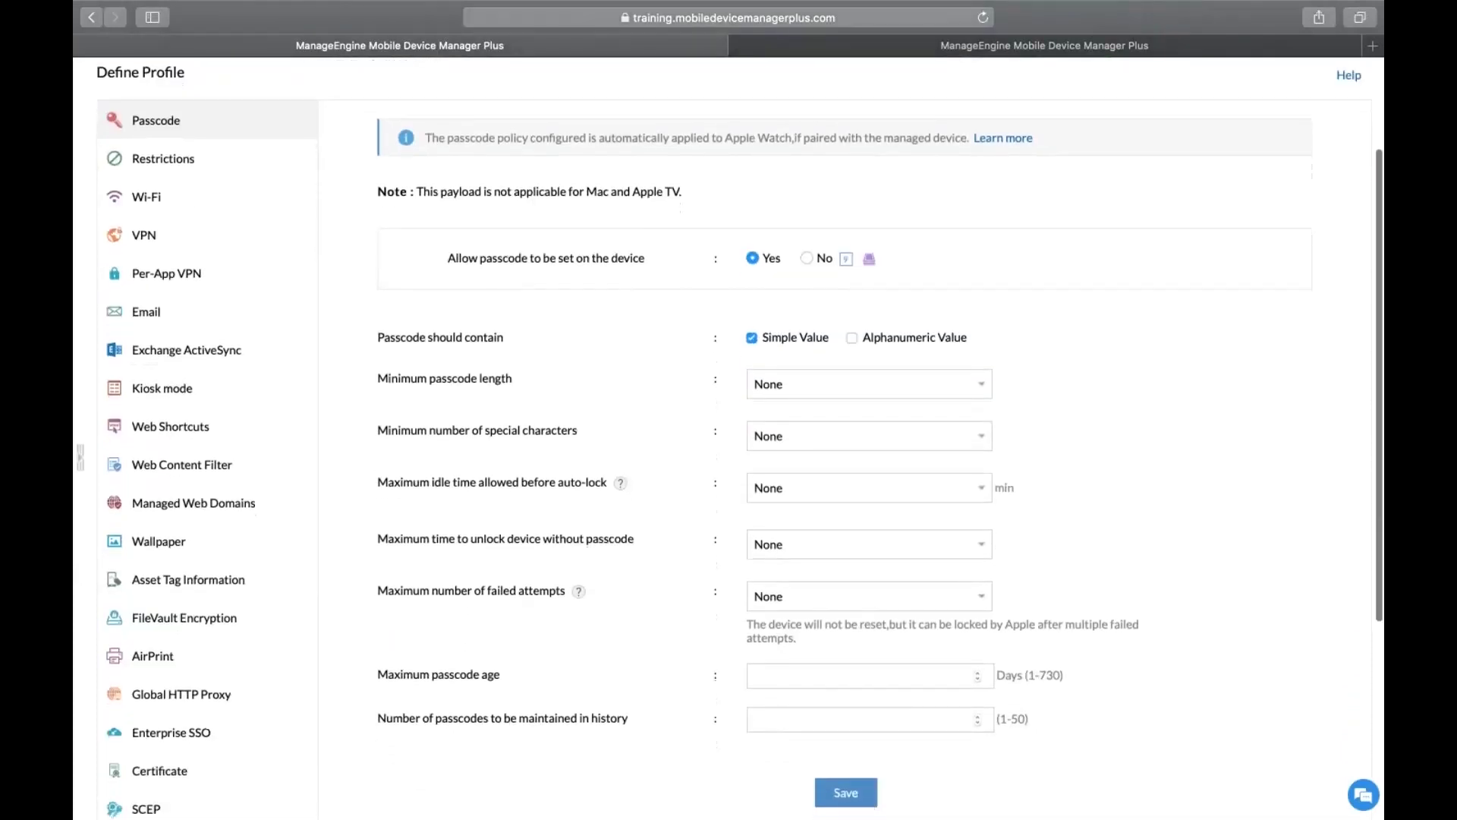
mouse_move(871, 261)
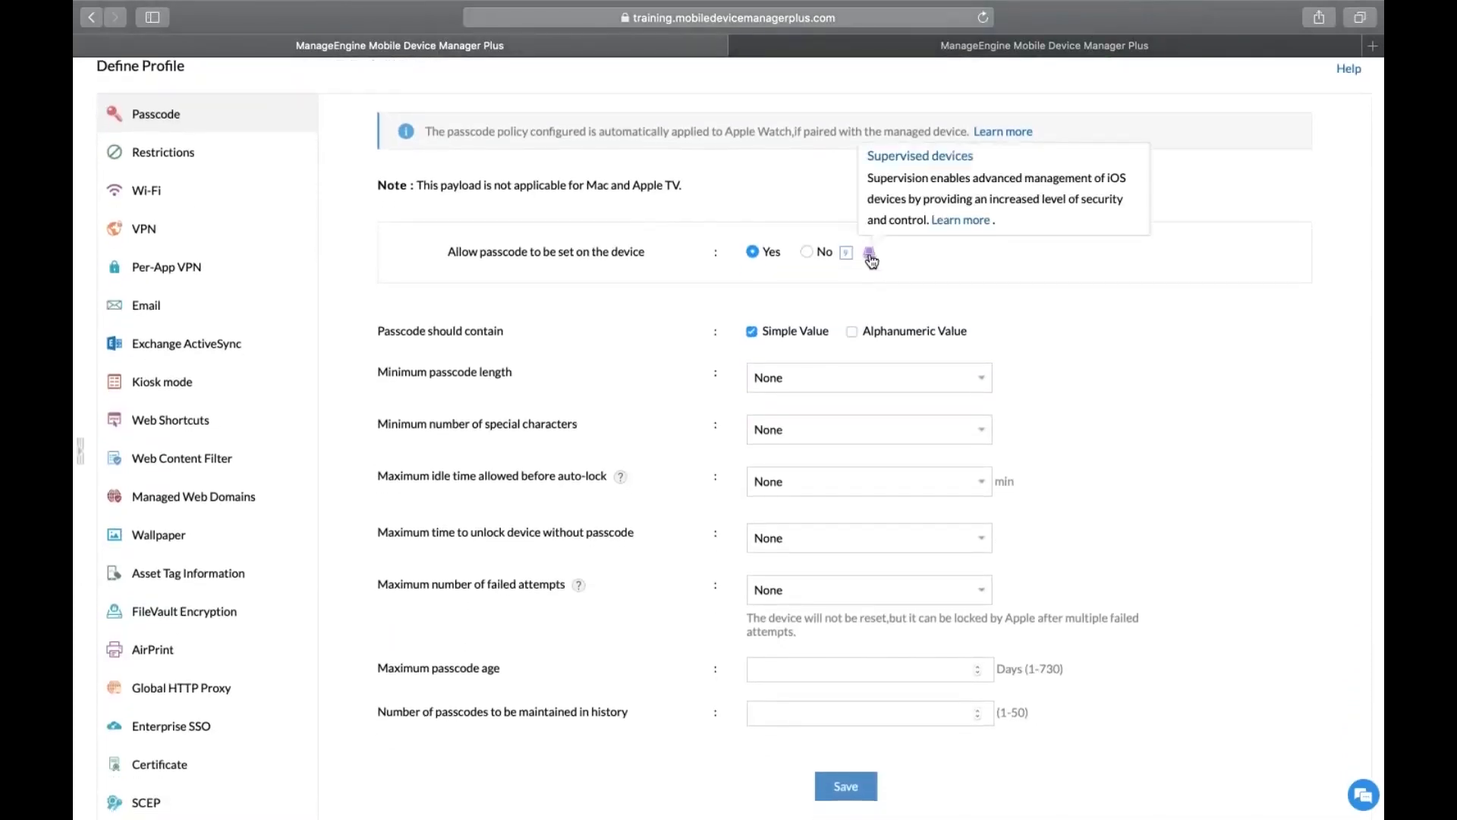
left_click(807, 253)
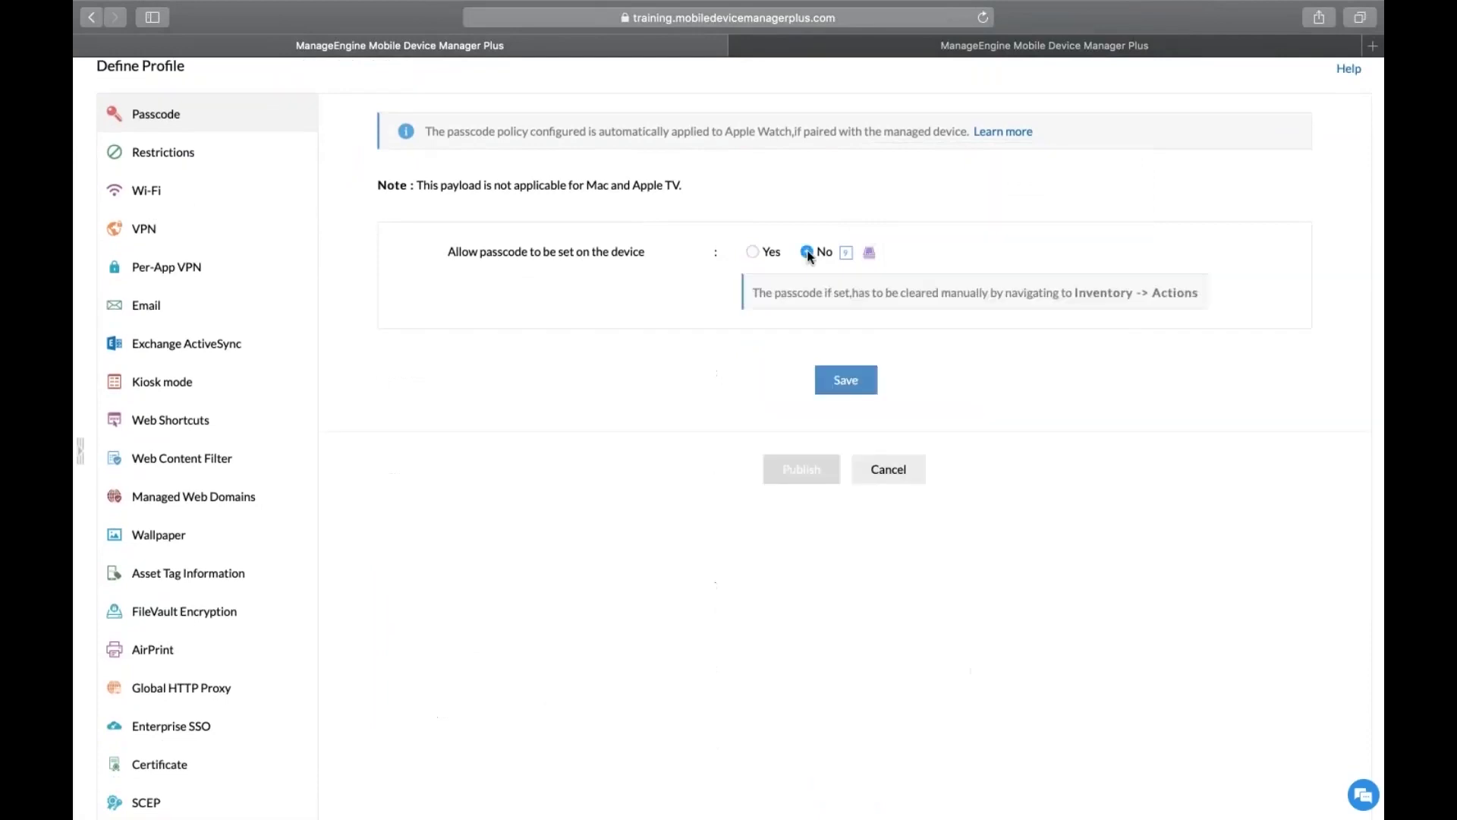
left_click(751, 253)
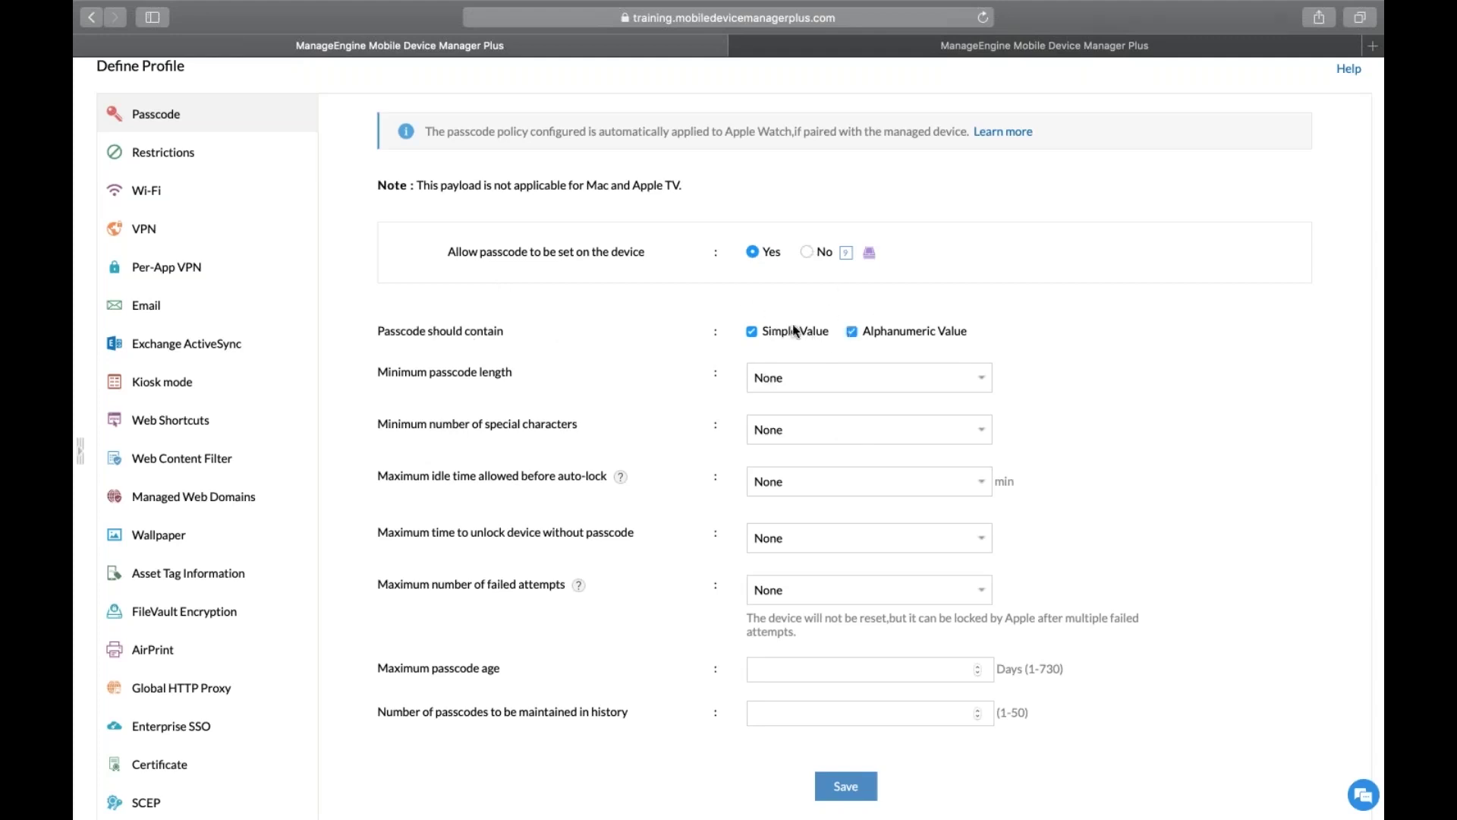
Exclude simple values from the passcode policy in MyProfile1583 and set the minimum passcode length to 6.
left_click(752, 331)
left_click(784, 378)
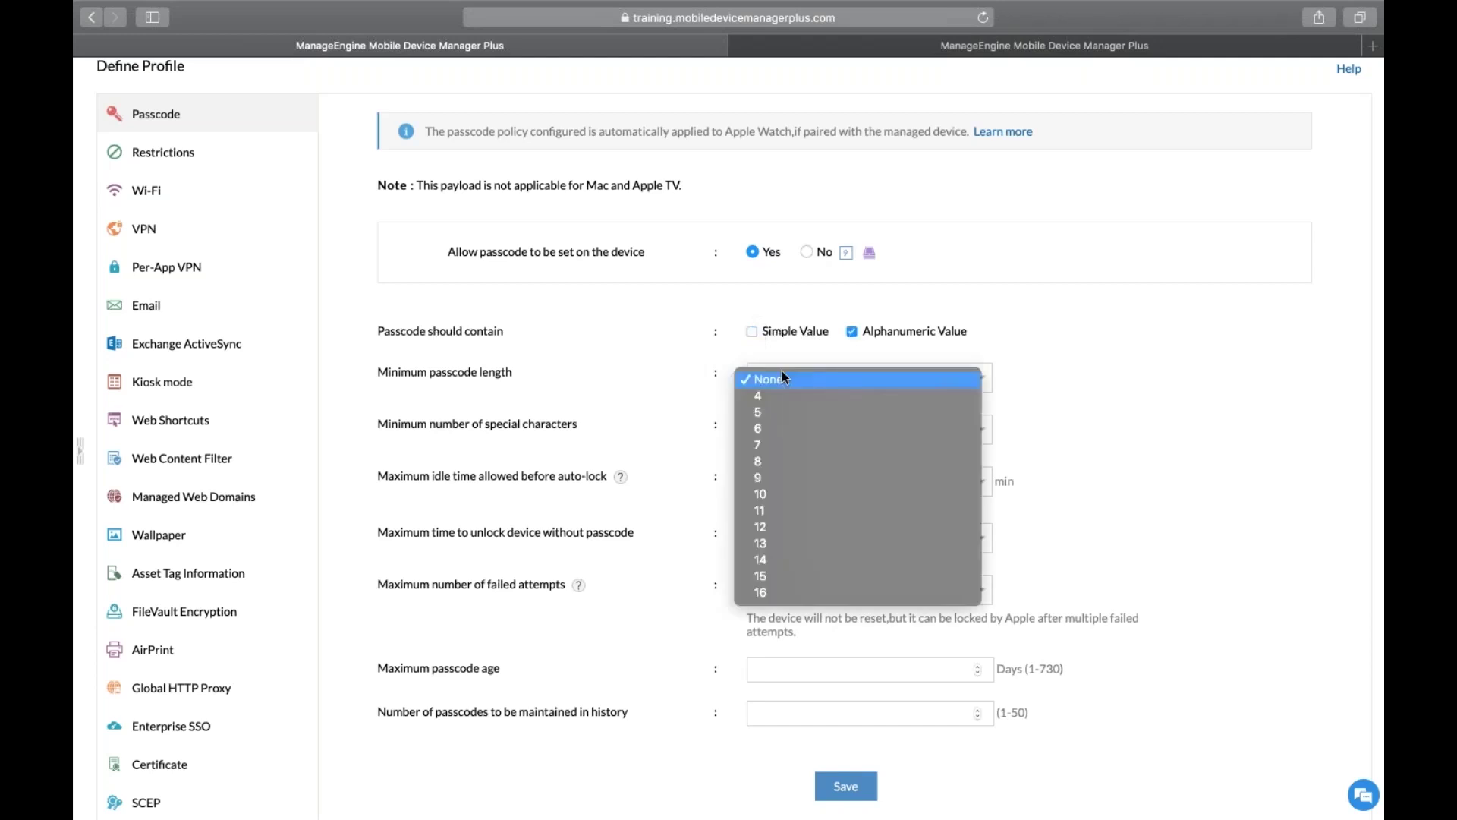
left_click(780, 432)
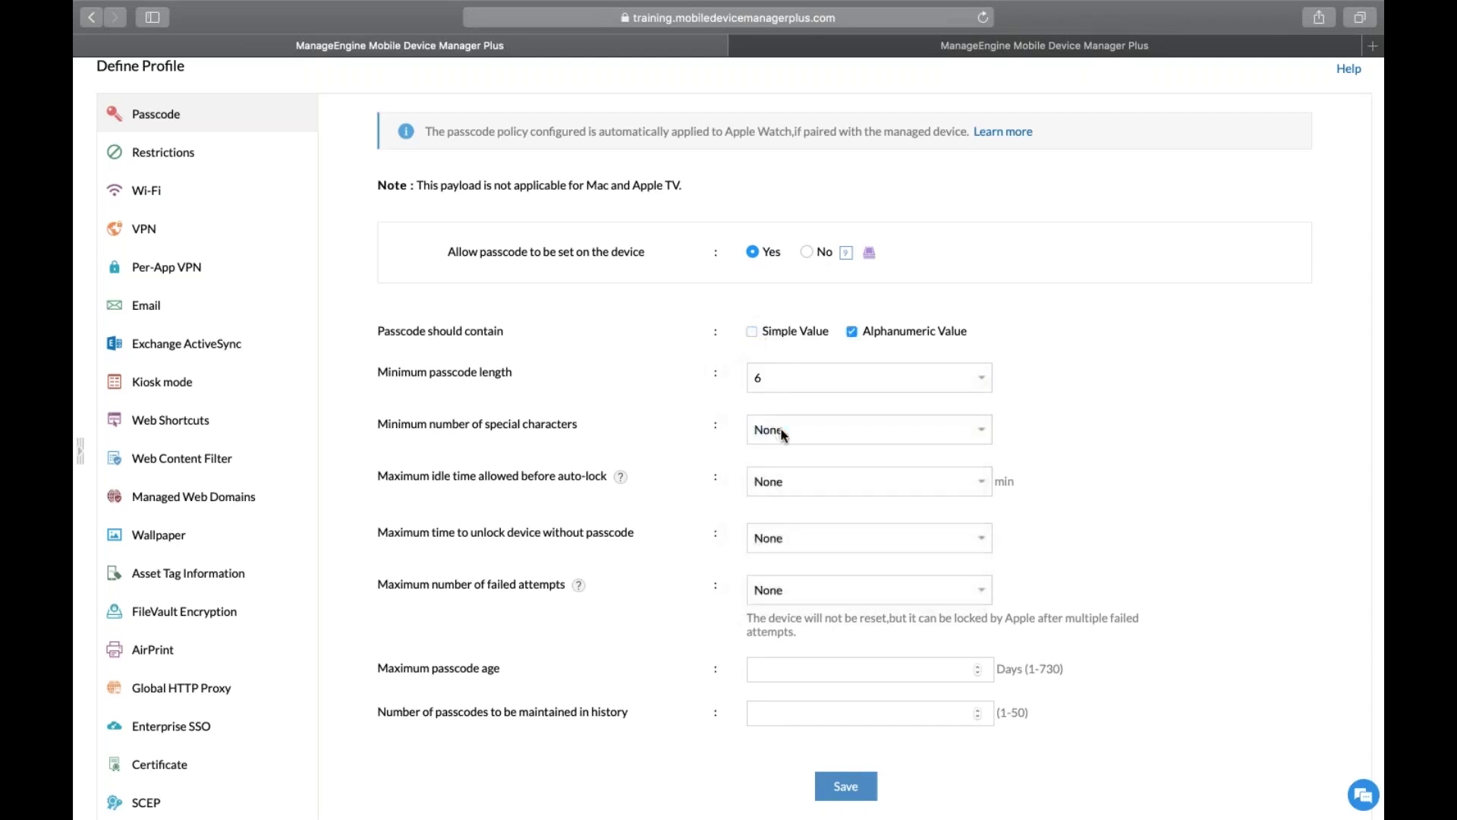
Require at least 2 special characters, keep 1 passcode in history, and try to save the passcode policy.
left_click(779, 431)
left_click(768, 464)
type("1")
left_click(845, 787)
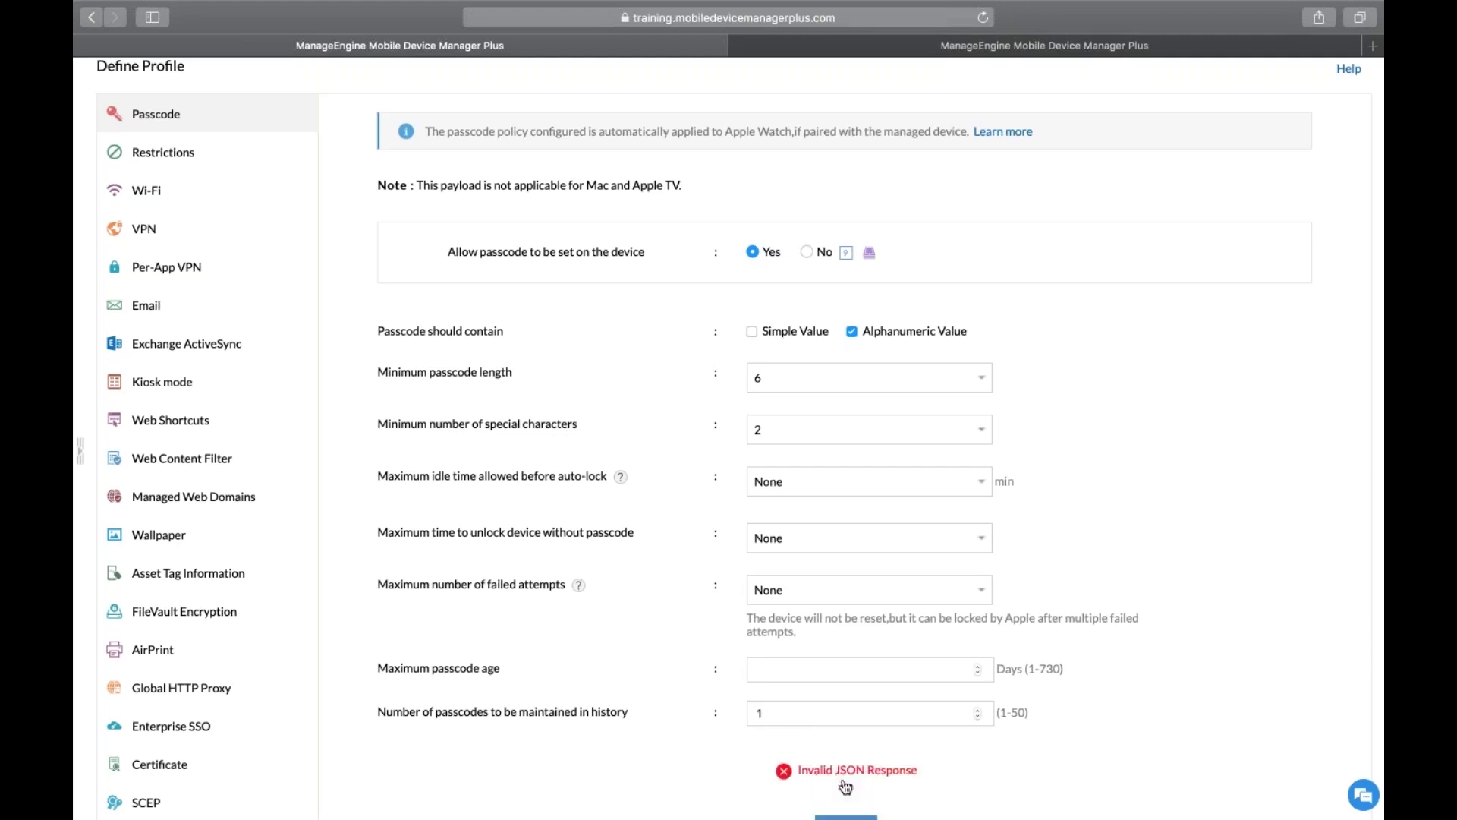
Try associating the Containerization profile with the chrome group, and close the profile selection without applying it.
scroll(708, 726, "down", 2)
scroll(708, 726, "up", 4)
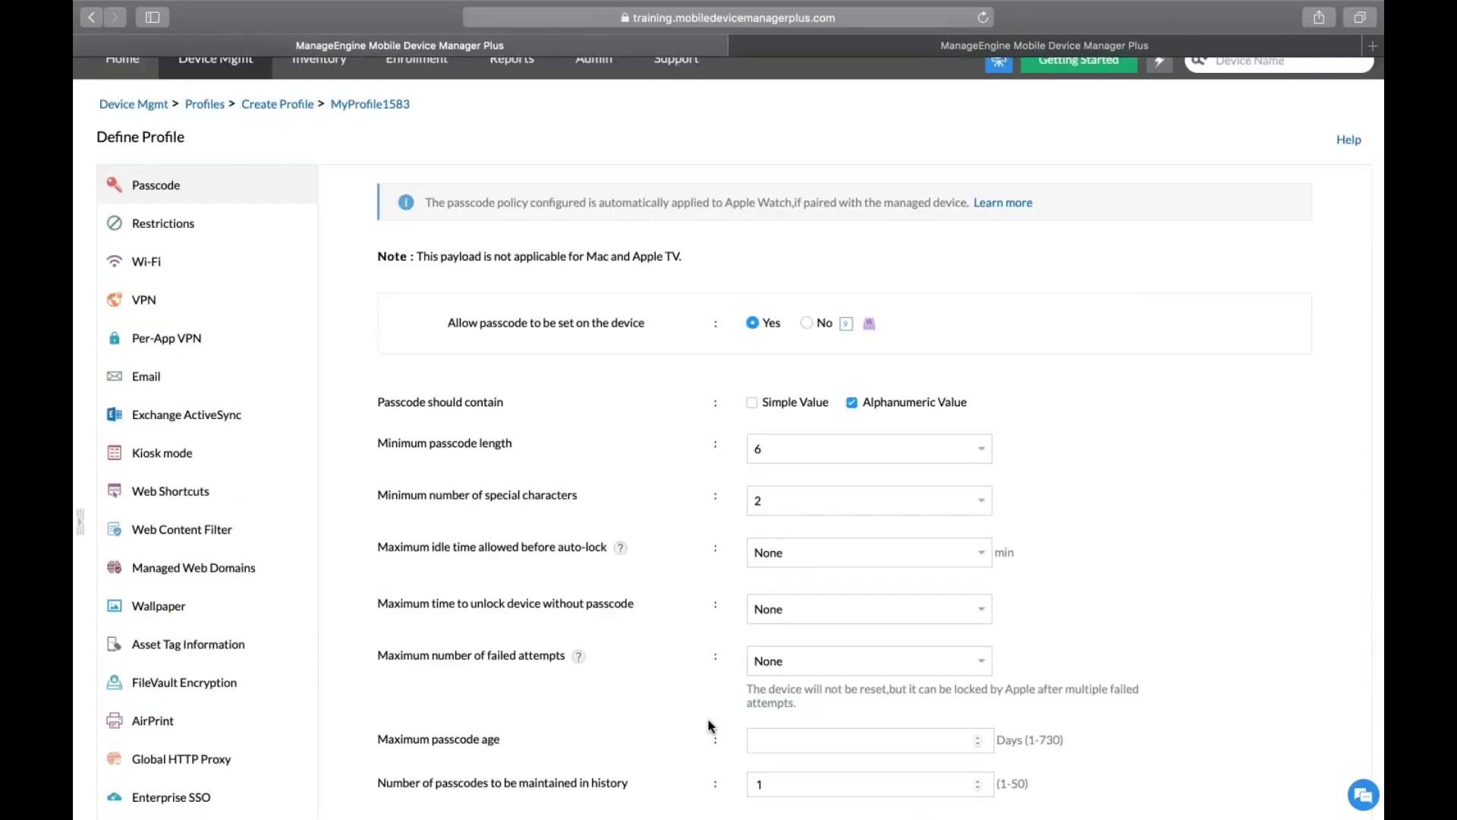
scroll(388, 465, "up", 2)
left_click(243, 148)
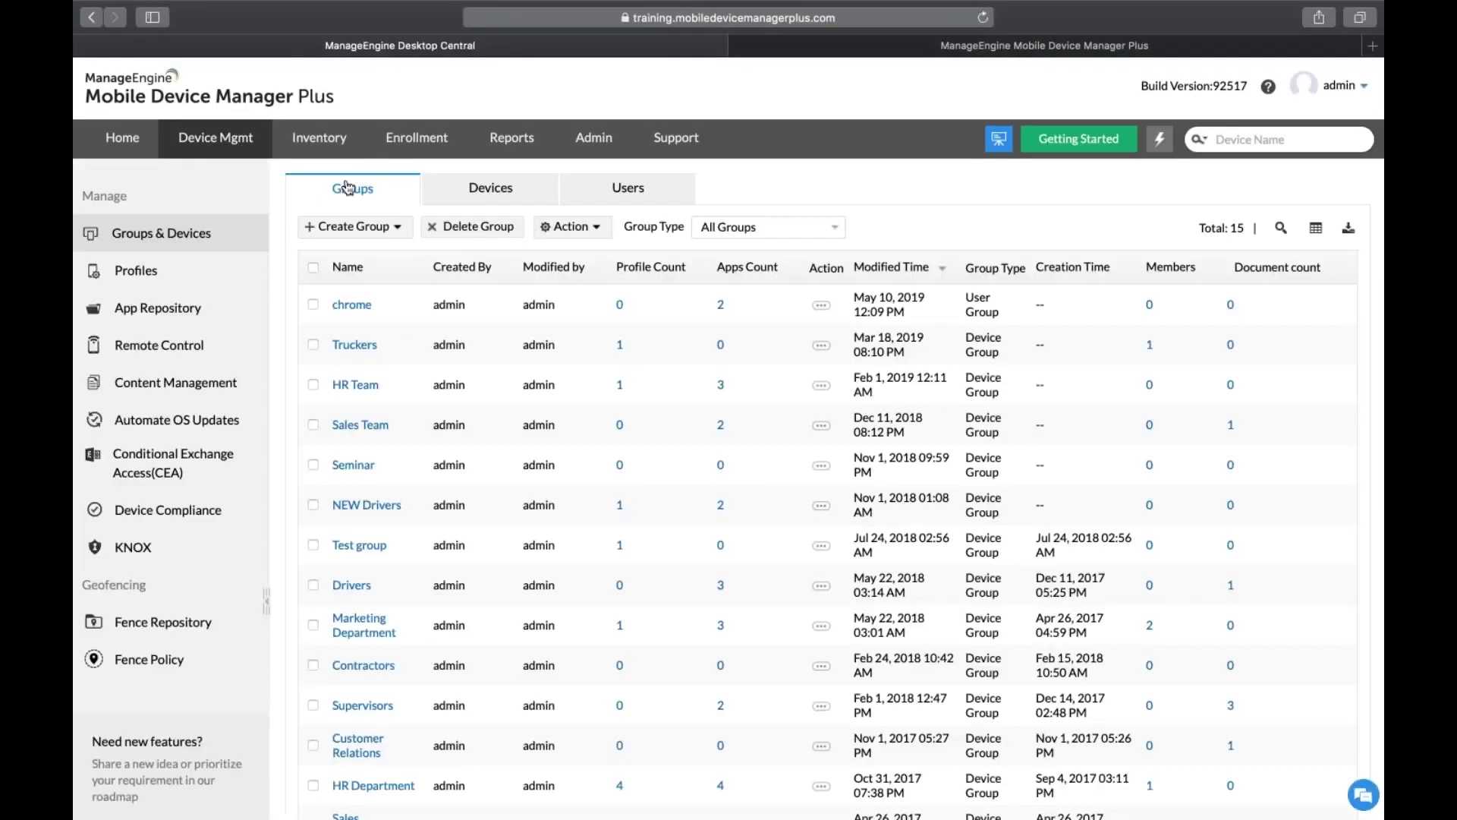
left_click(313, 303)
left_click(571, 226)
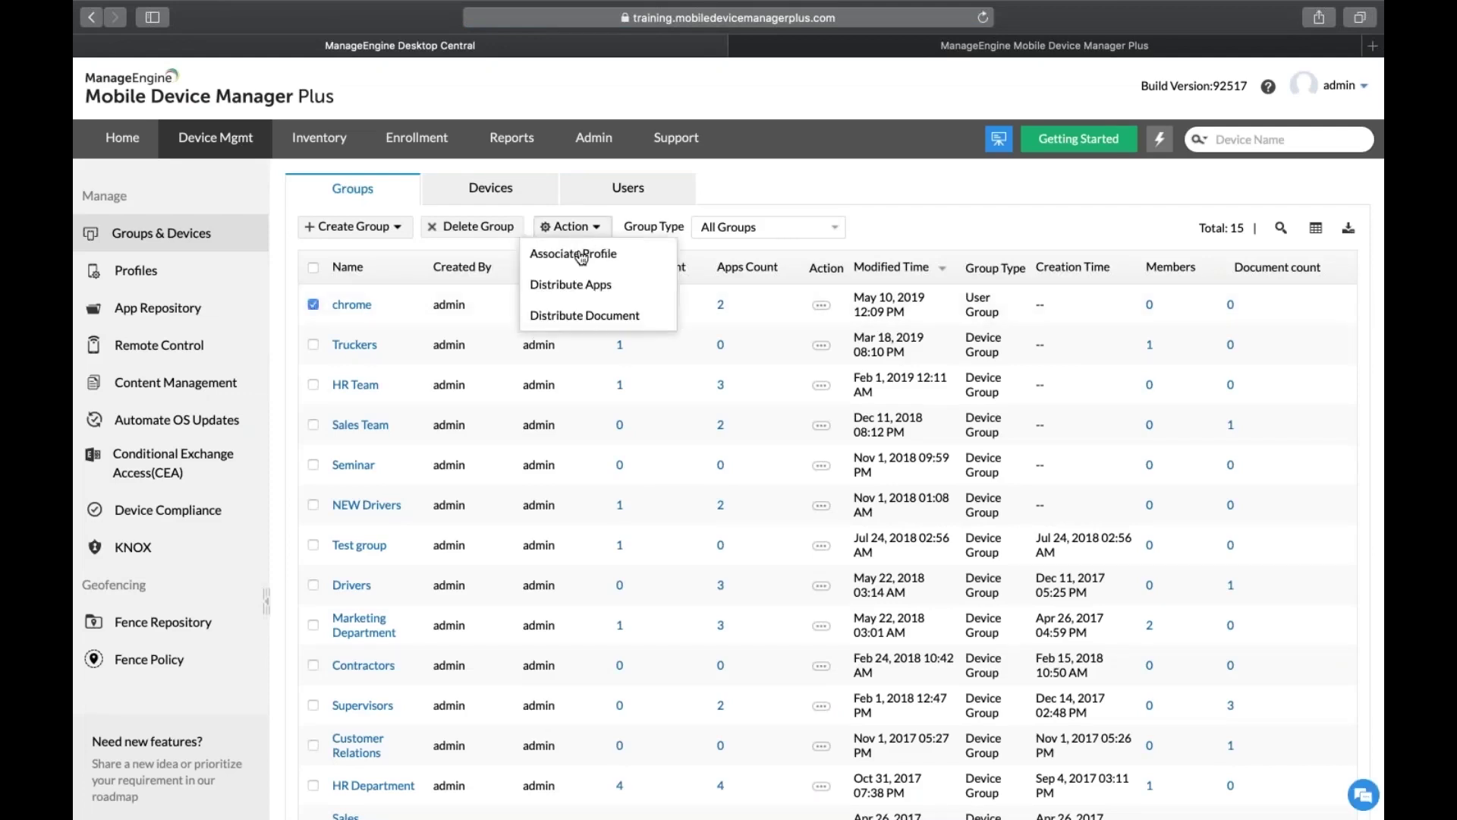
left_click(582, 258)
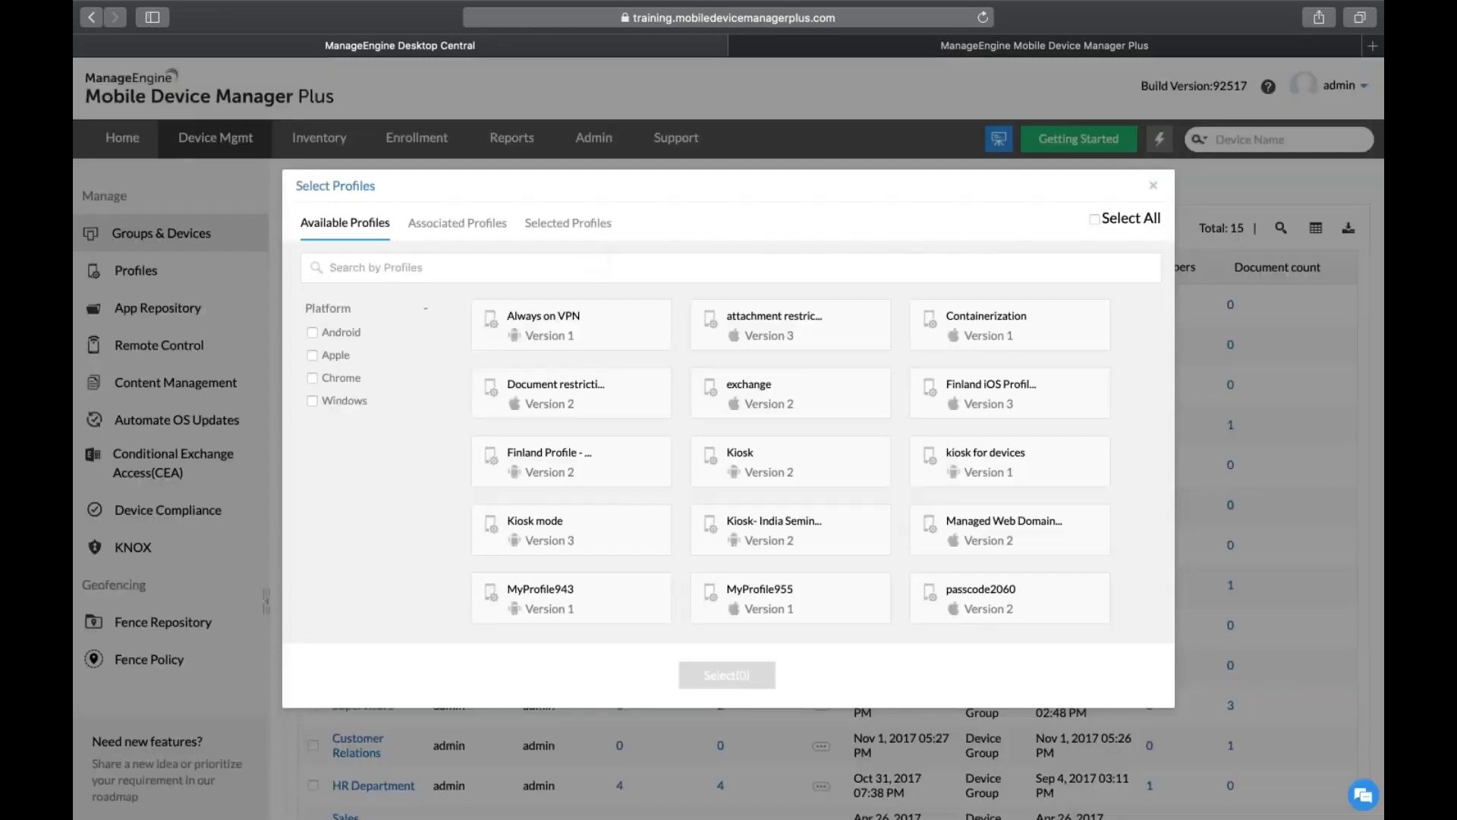
left_click(959, 343)
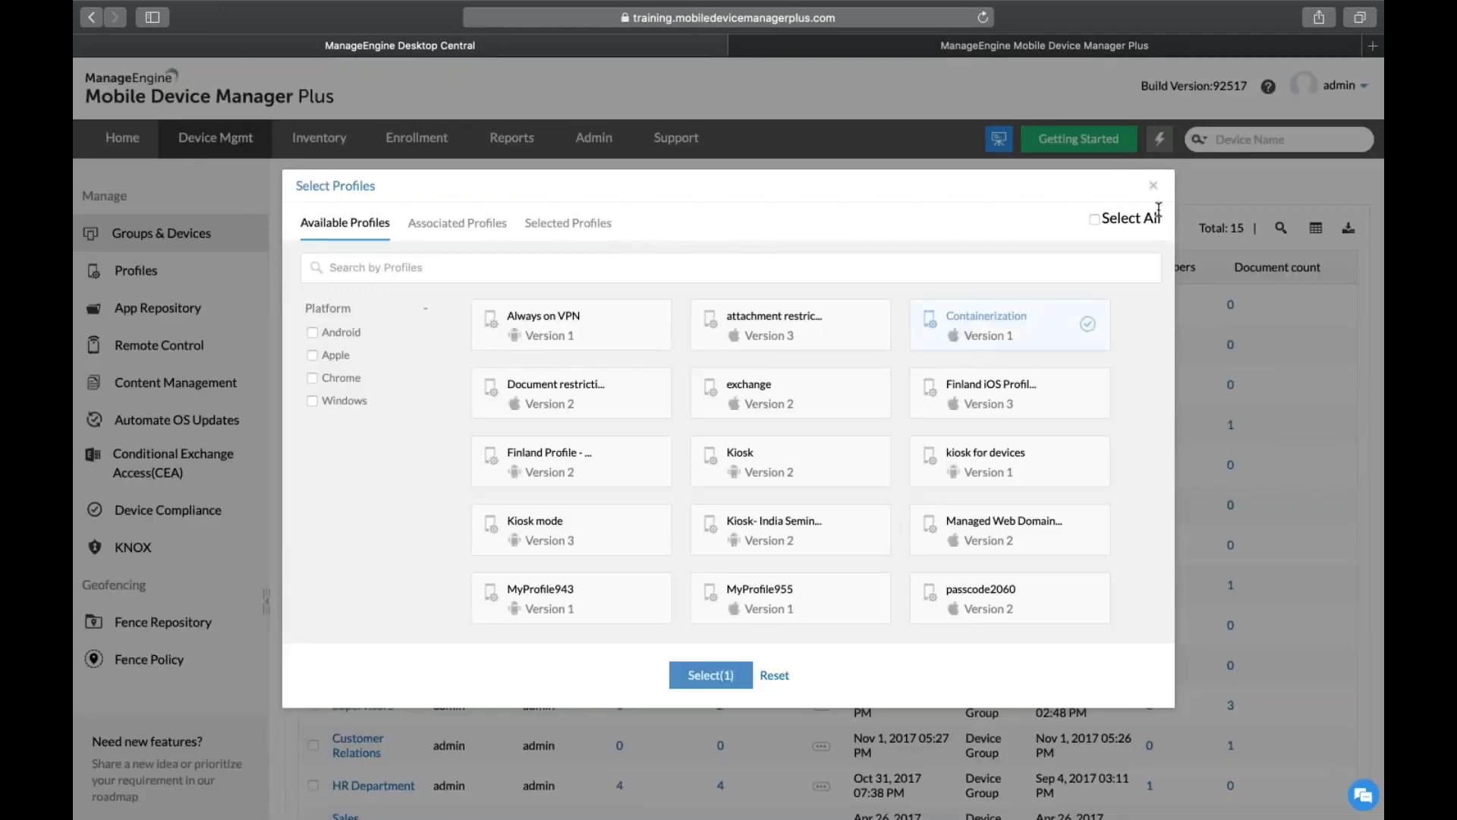
left_click(1152, 185)
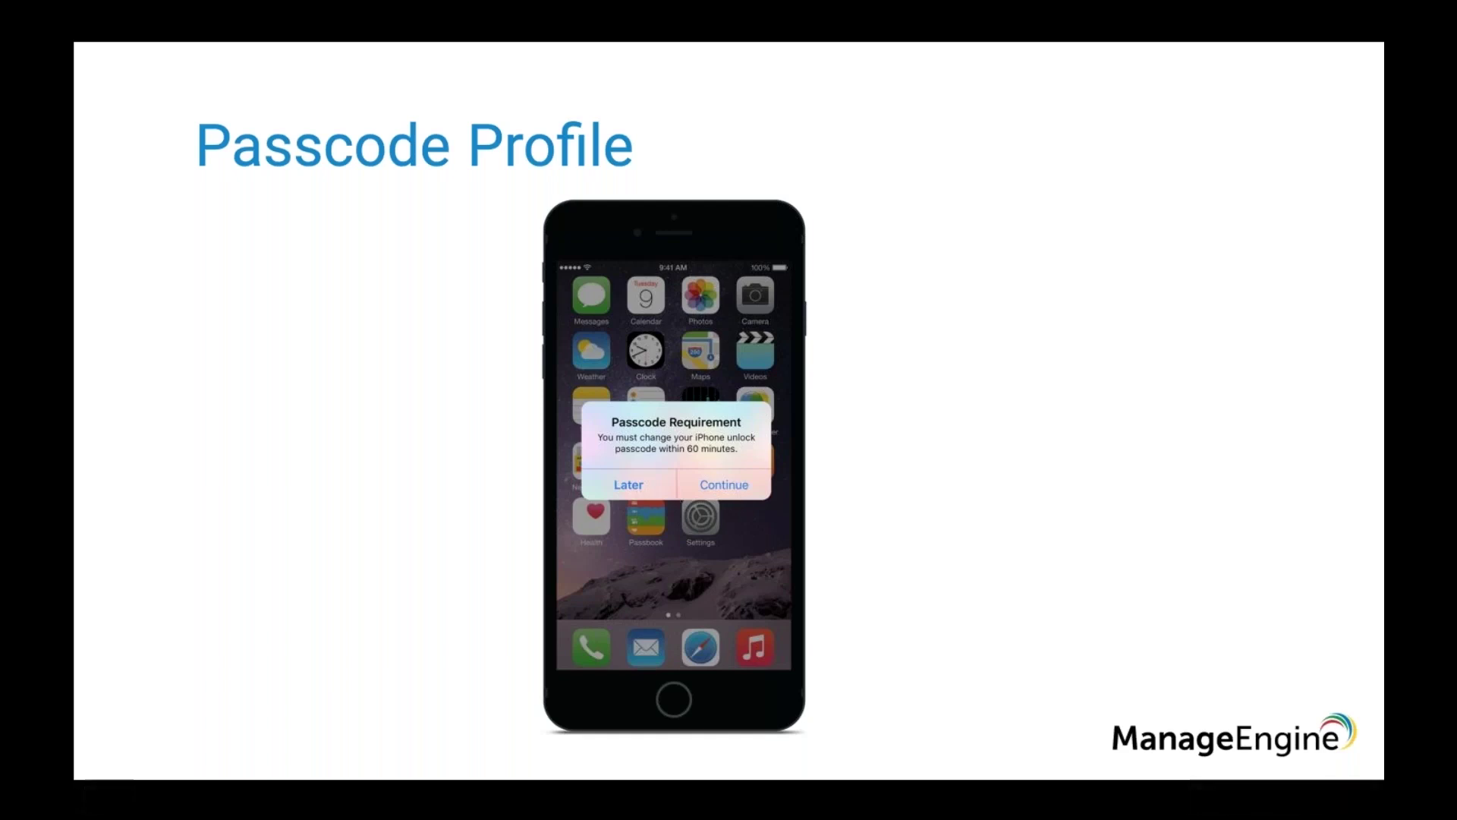
Return to Mobile Device Manager Plus from the presentation, deselect the chrome group, and start a search by group name.
key("ctrl+Right")
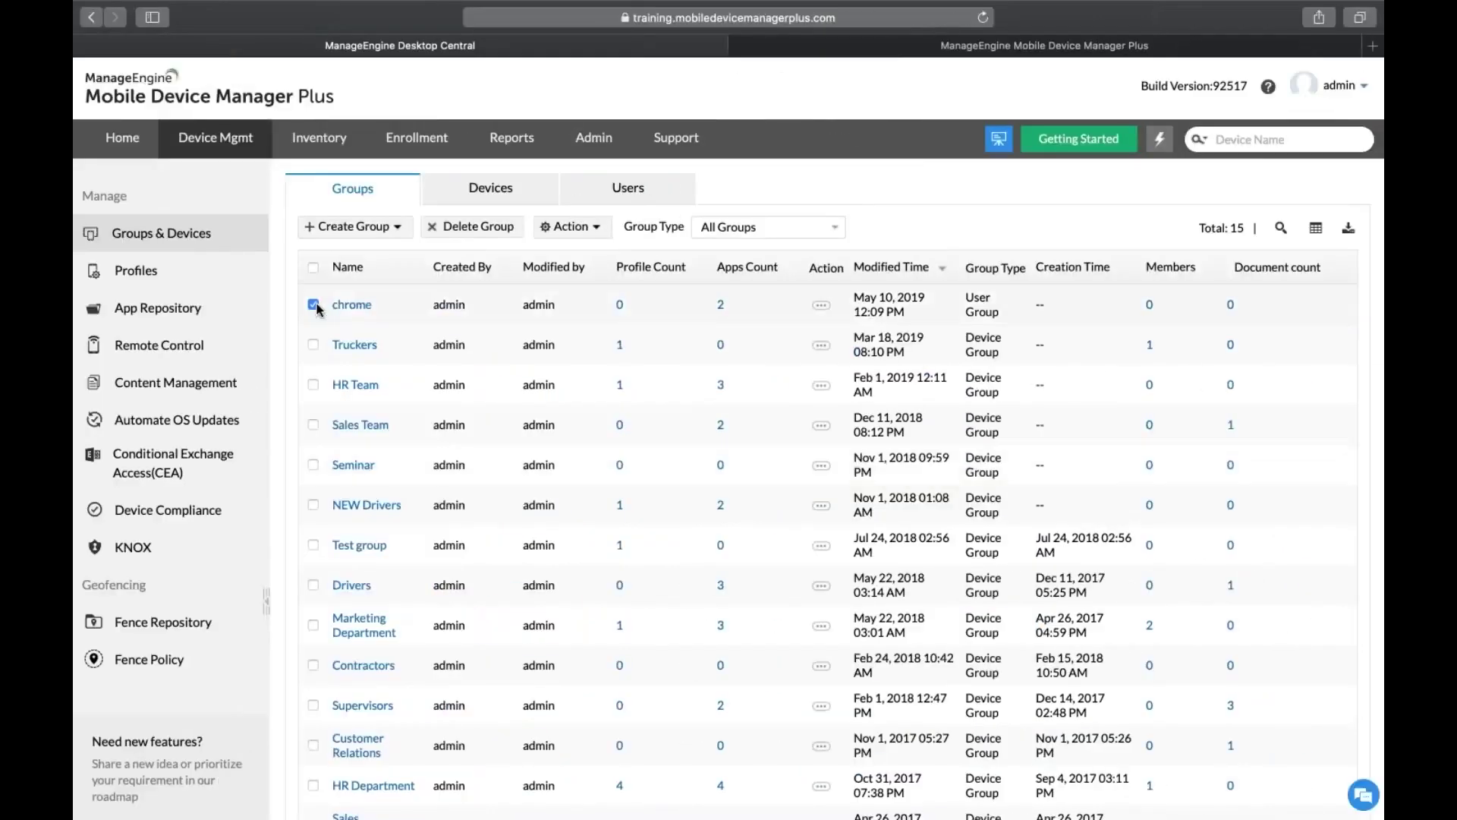
left_click(314, 305)
left_click(1285, 230)
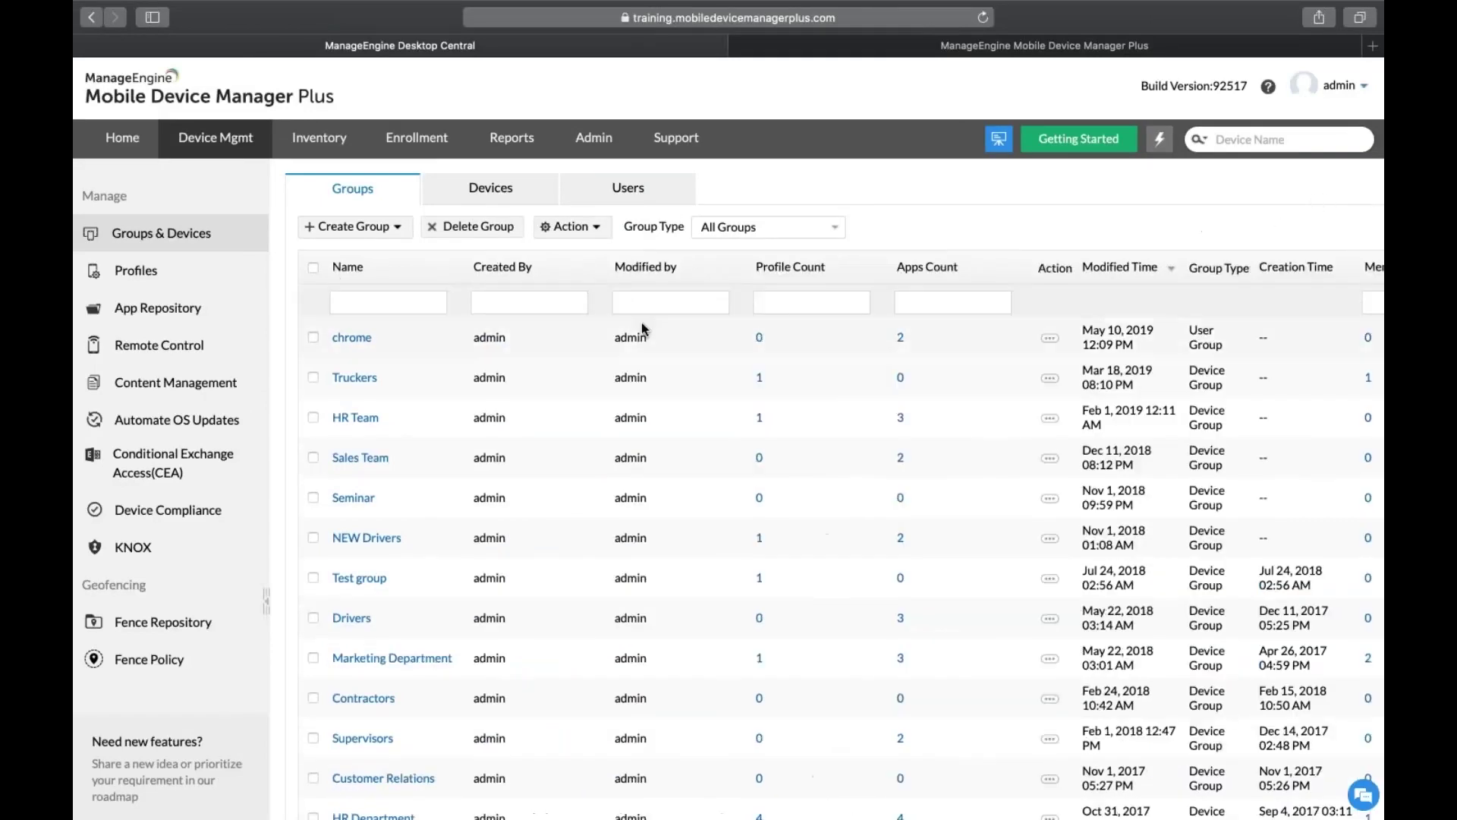
left_click(394, 302)
Search the profiles by name for "provi" and open the profile details of Provisioning devices.
left_click(240, 270)
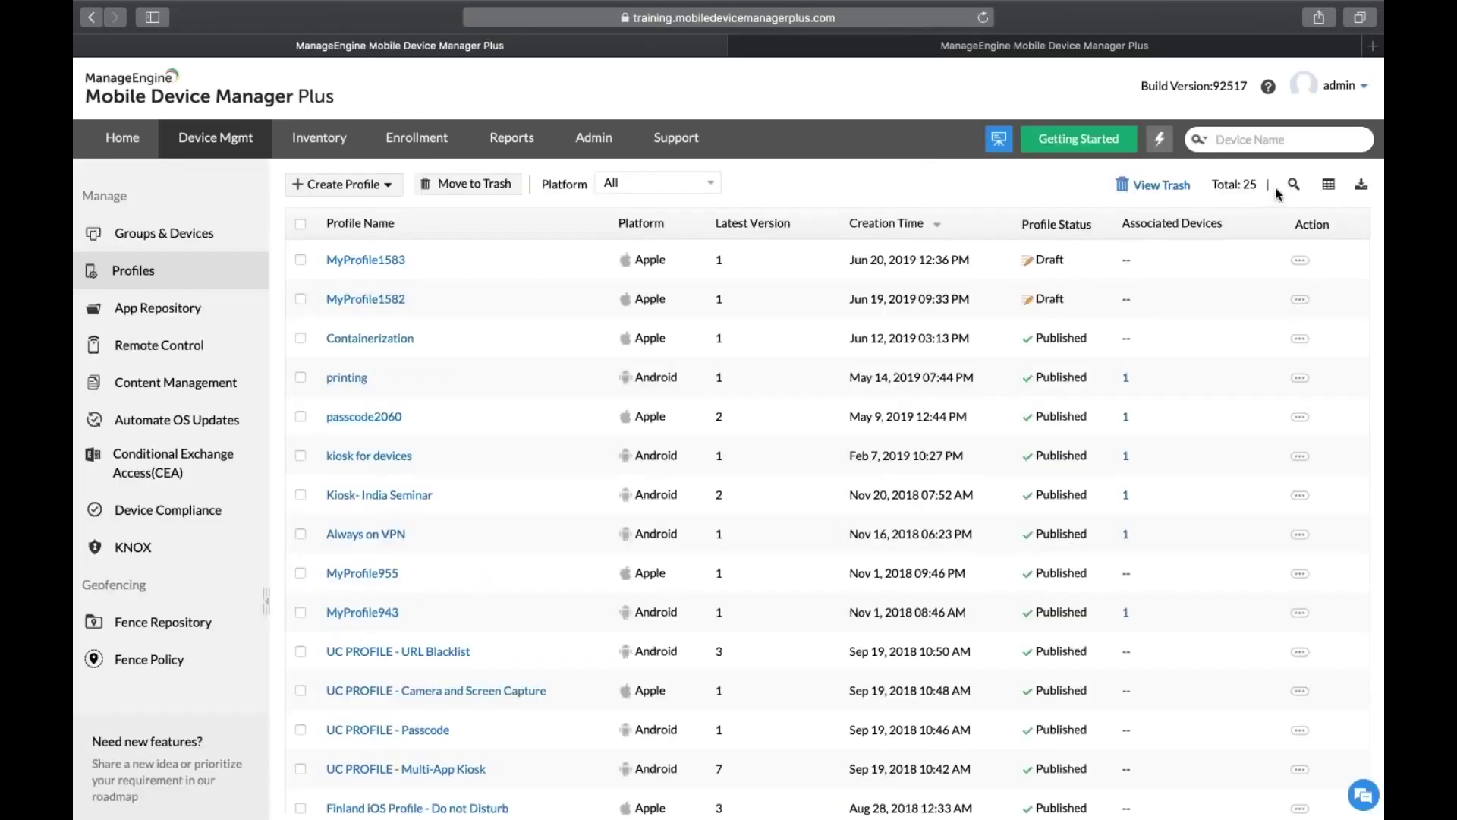
left_click(1294, 185)
left_click(415, 260)
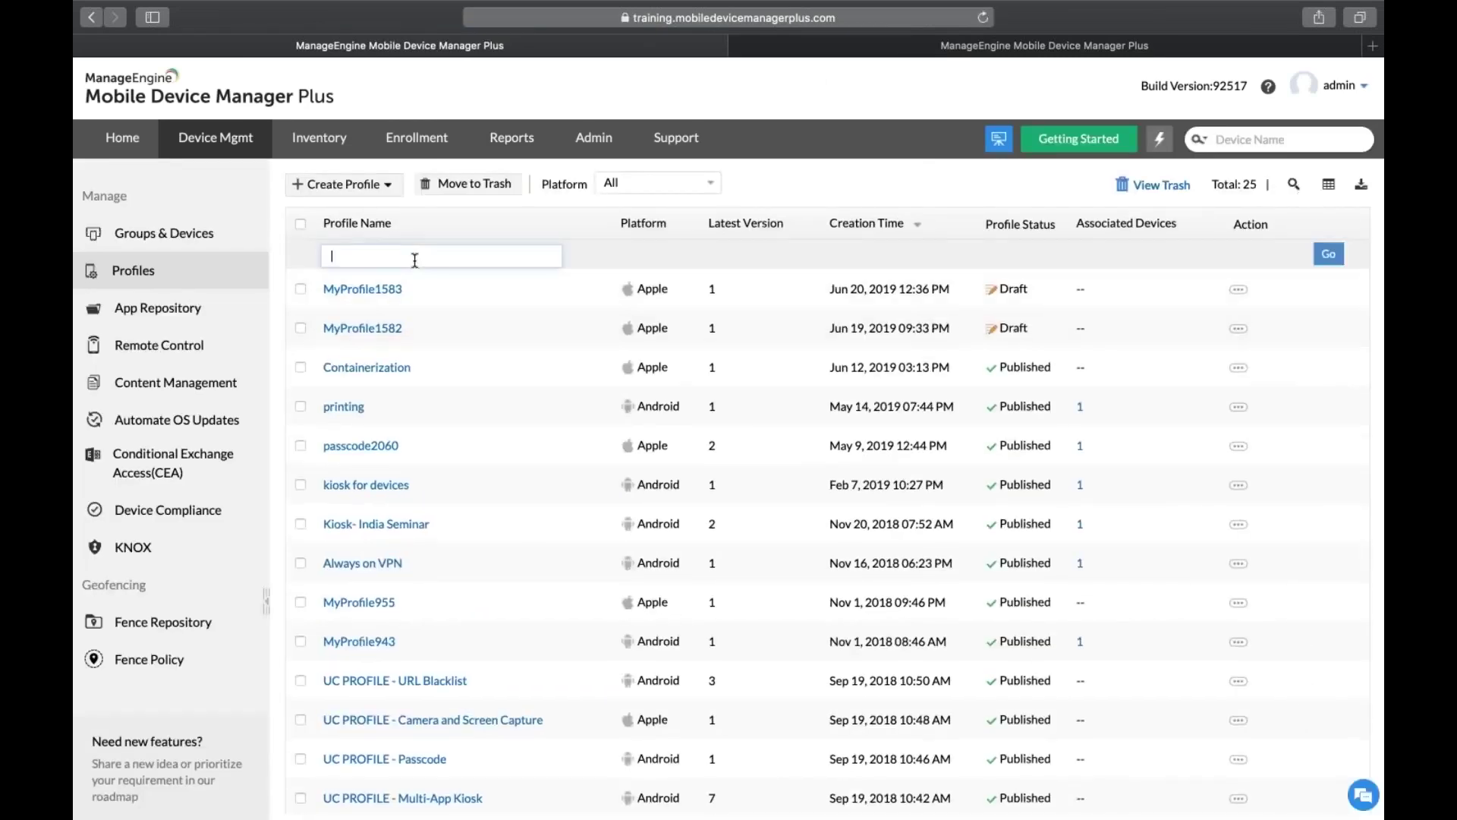
type("provi")
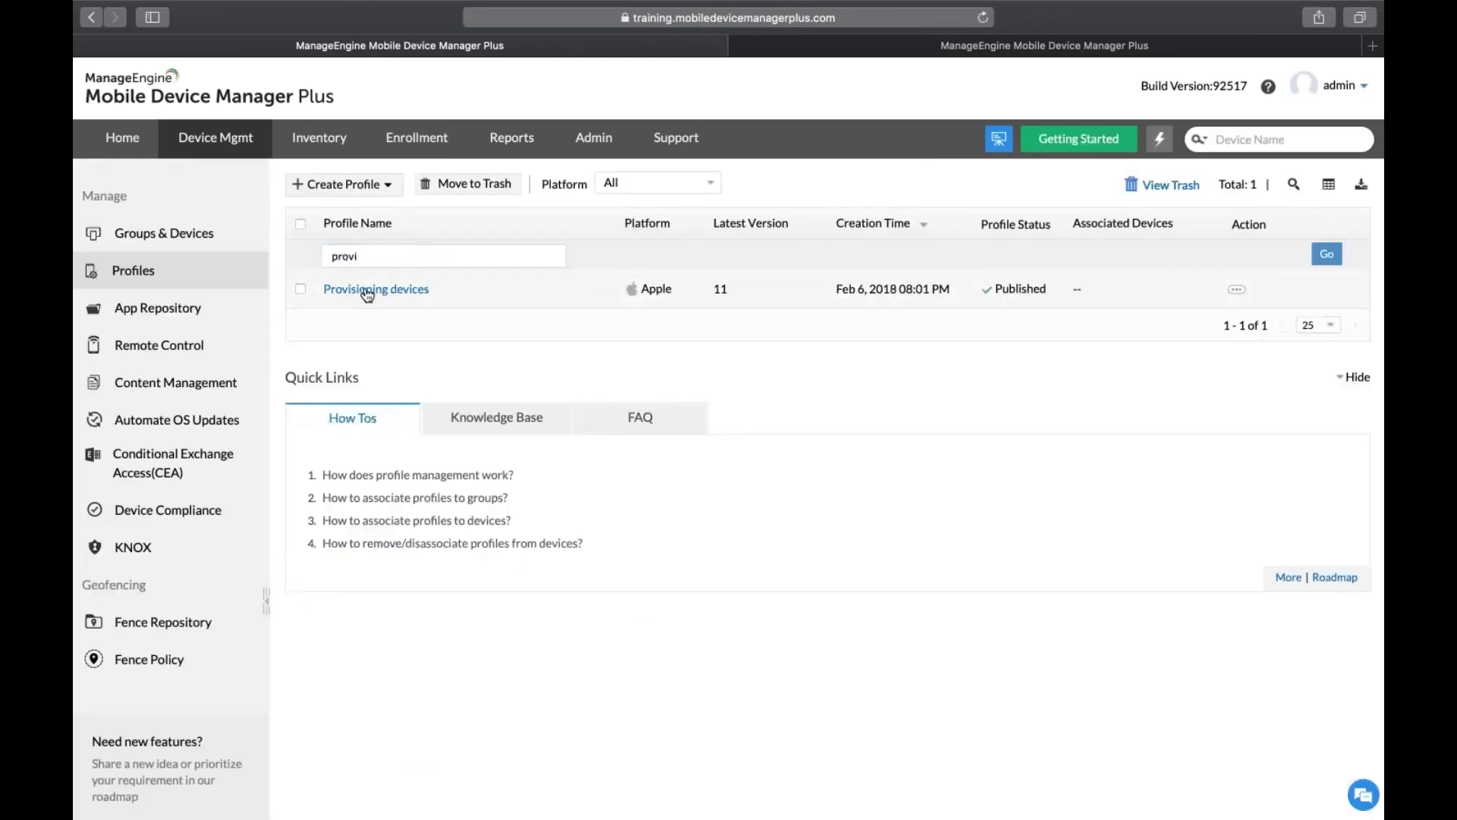
left_click(367, 293)
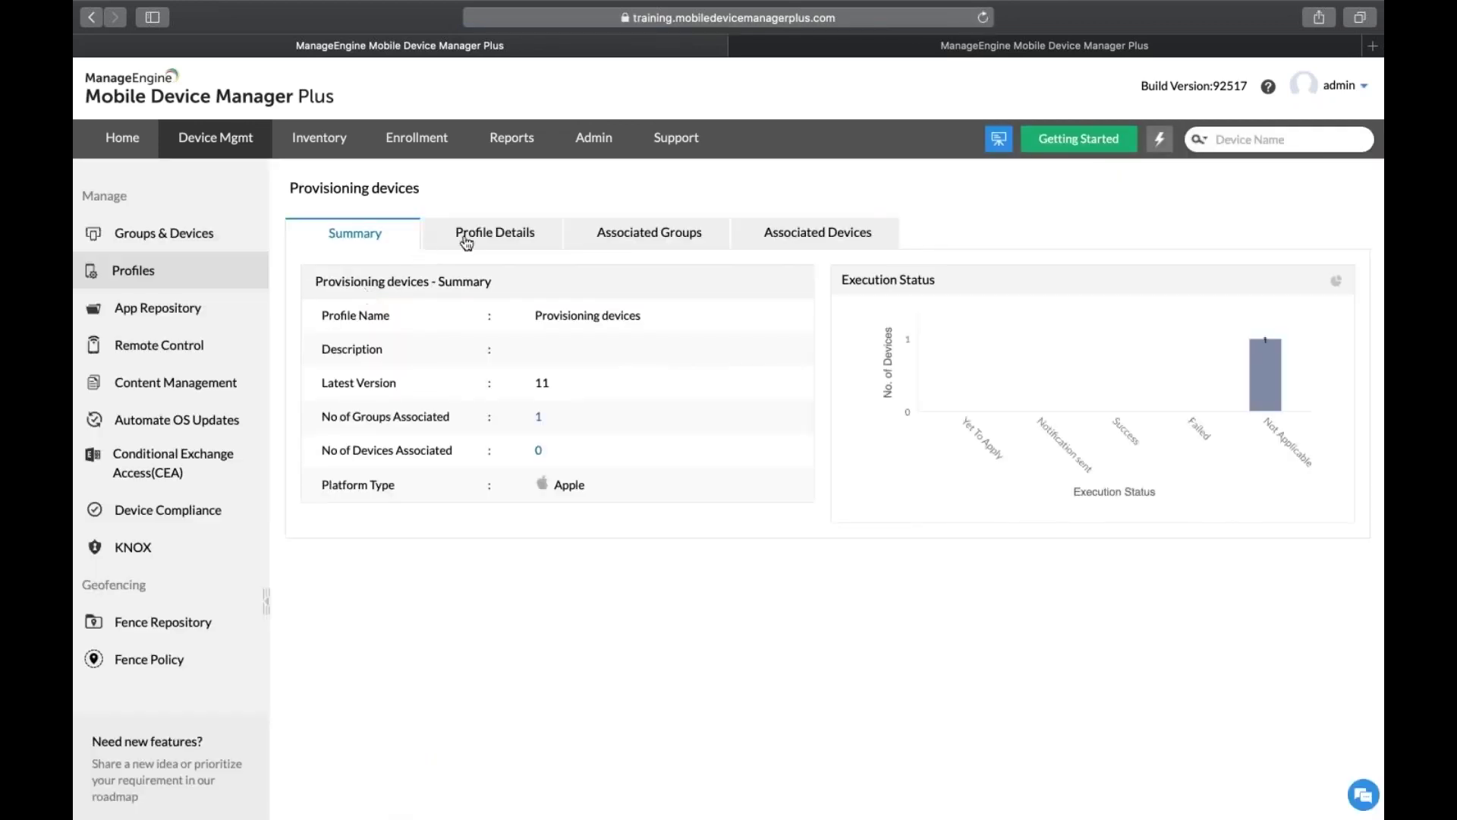
left_click(466, 241)
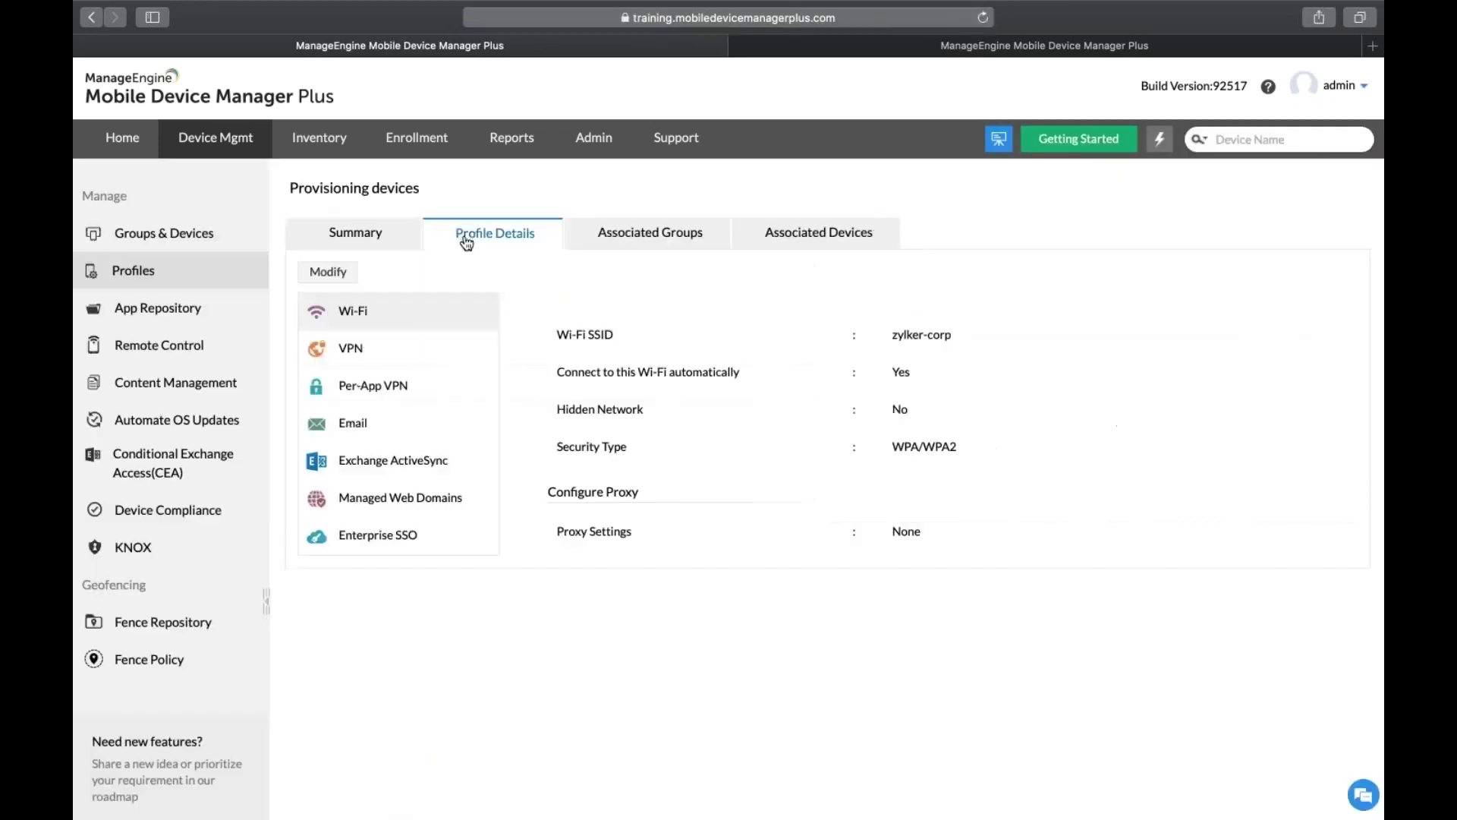
Open the Provisioning devices profile for modification, keep its basic information, and review its Wi-Fi settings.
left_click(346, 274)
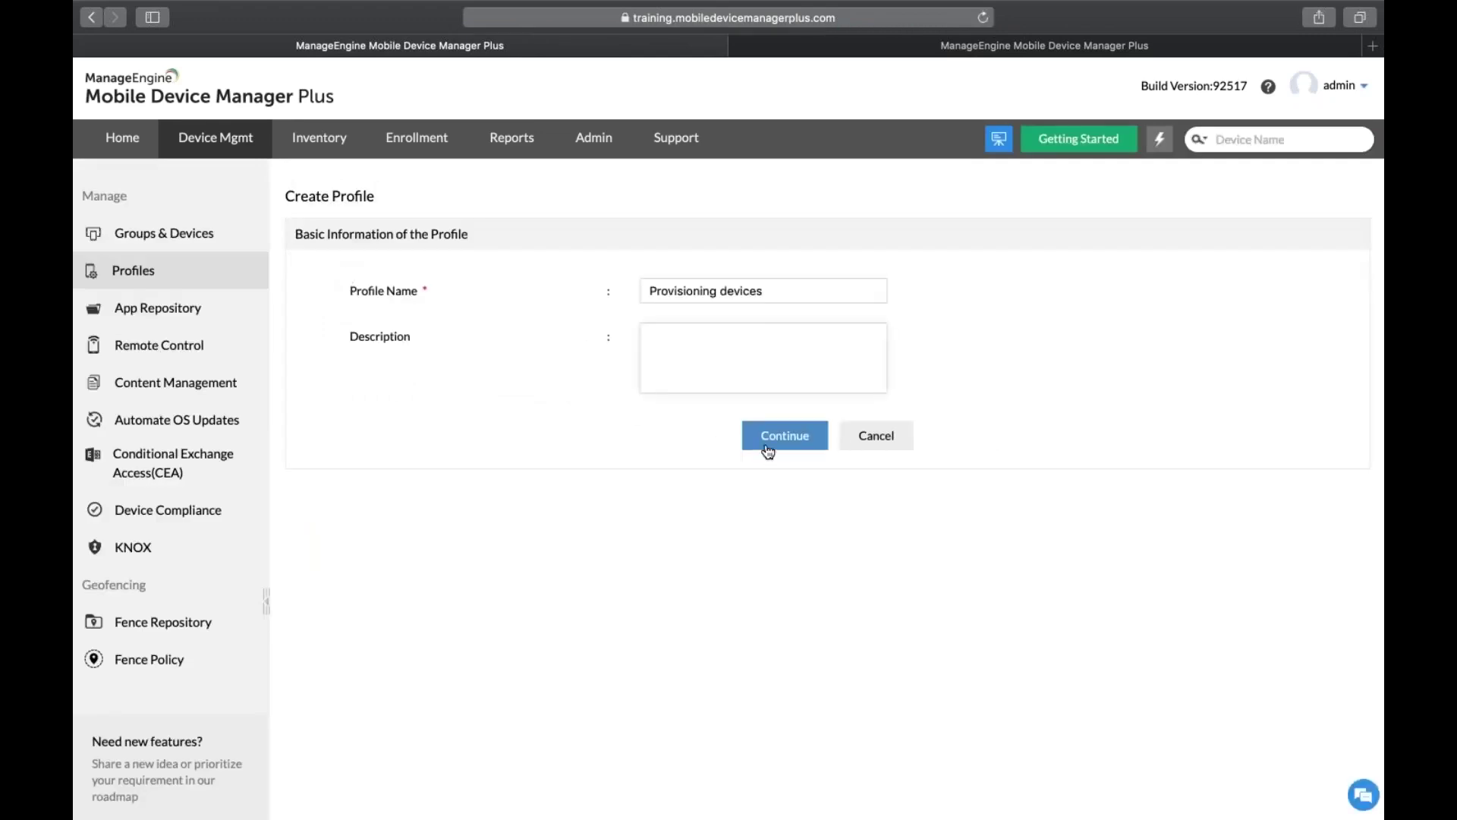
left_click(768, 451)
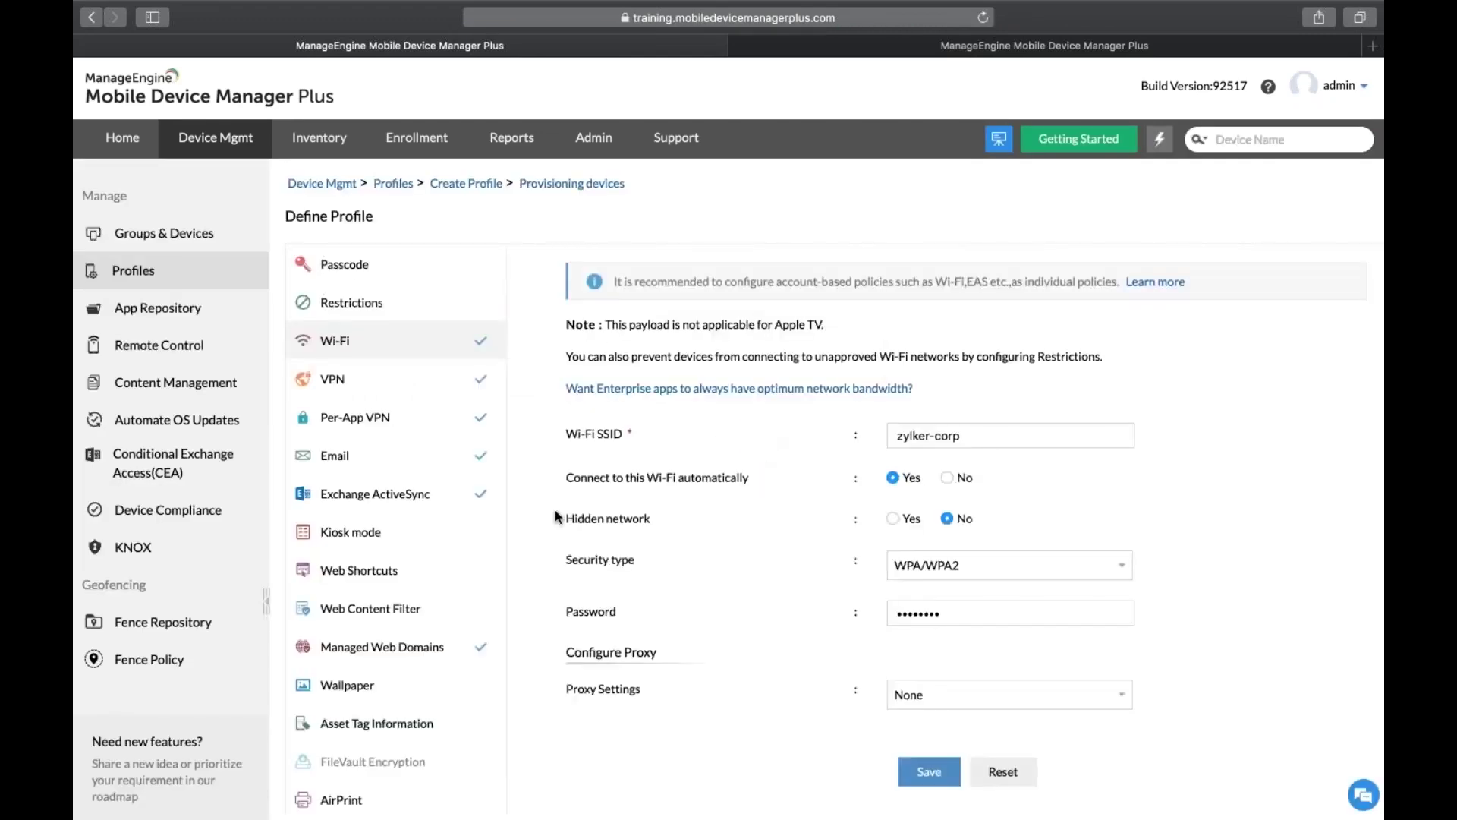
scroll(557, 517, "down", 2)
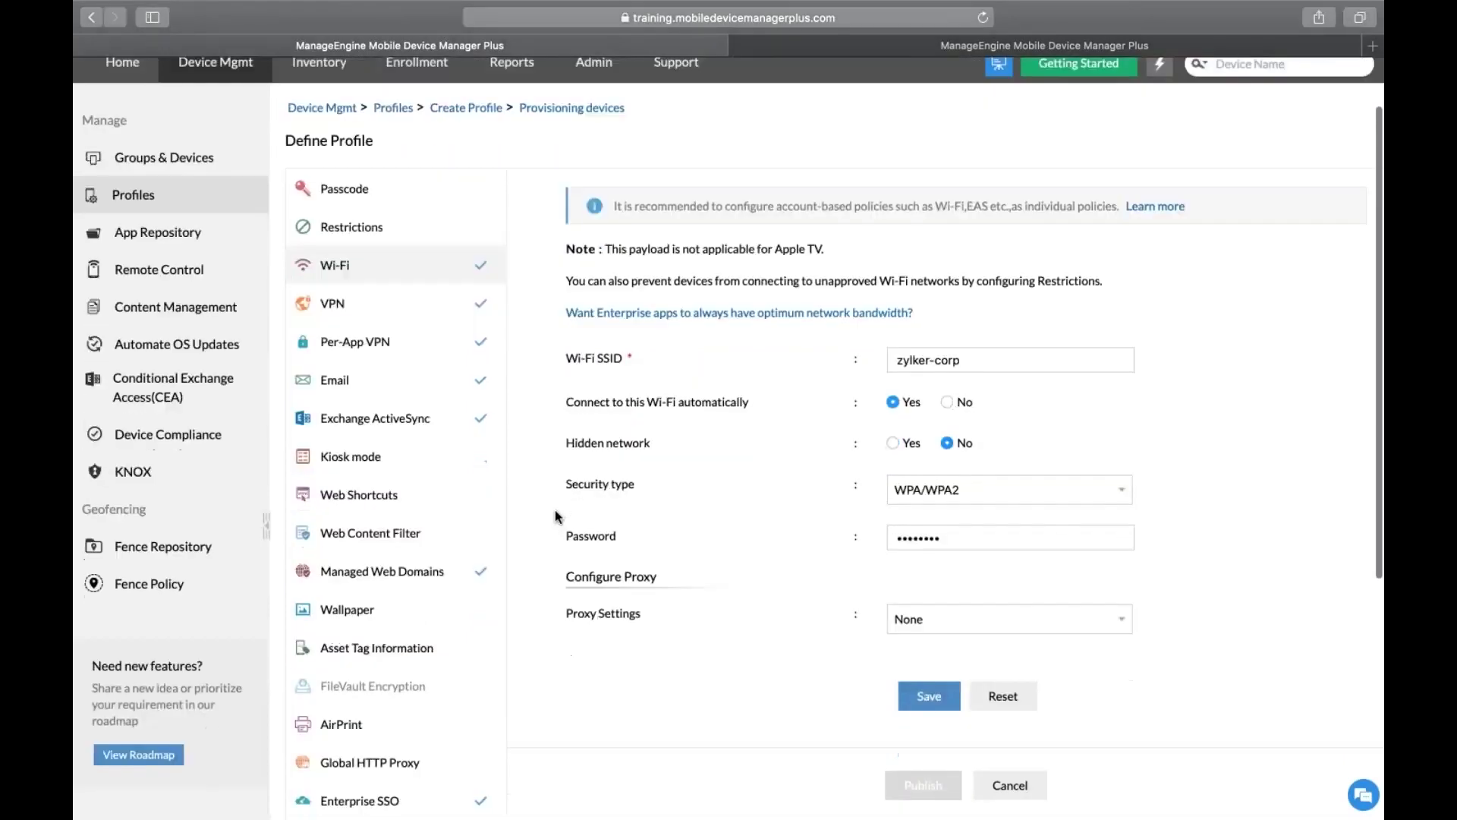
scroll(554, 509, "down", 2)
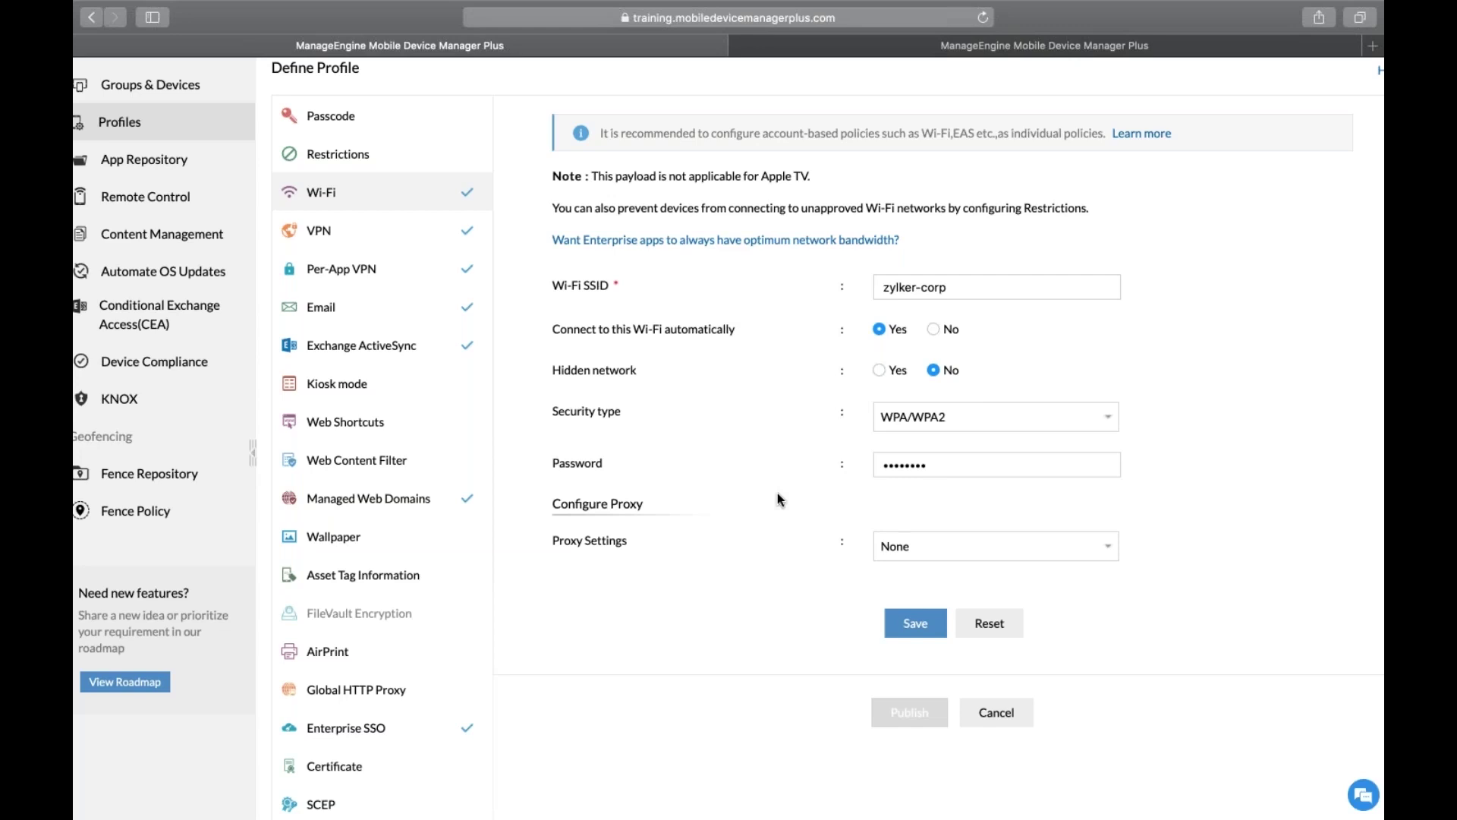
scroll(425, 235, "up", 3)
Examine the profile's VPN settings, including the available connection types, authentication, VPN On-Demand domains and proxy options.
left_click(326, 379)
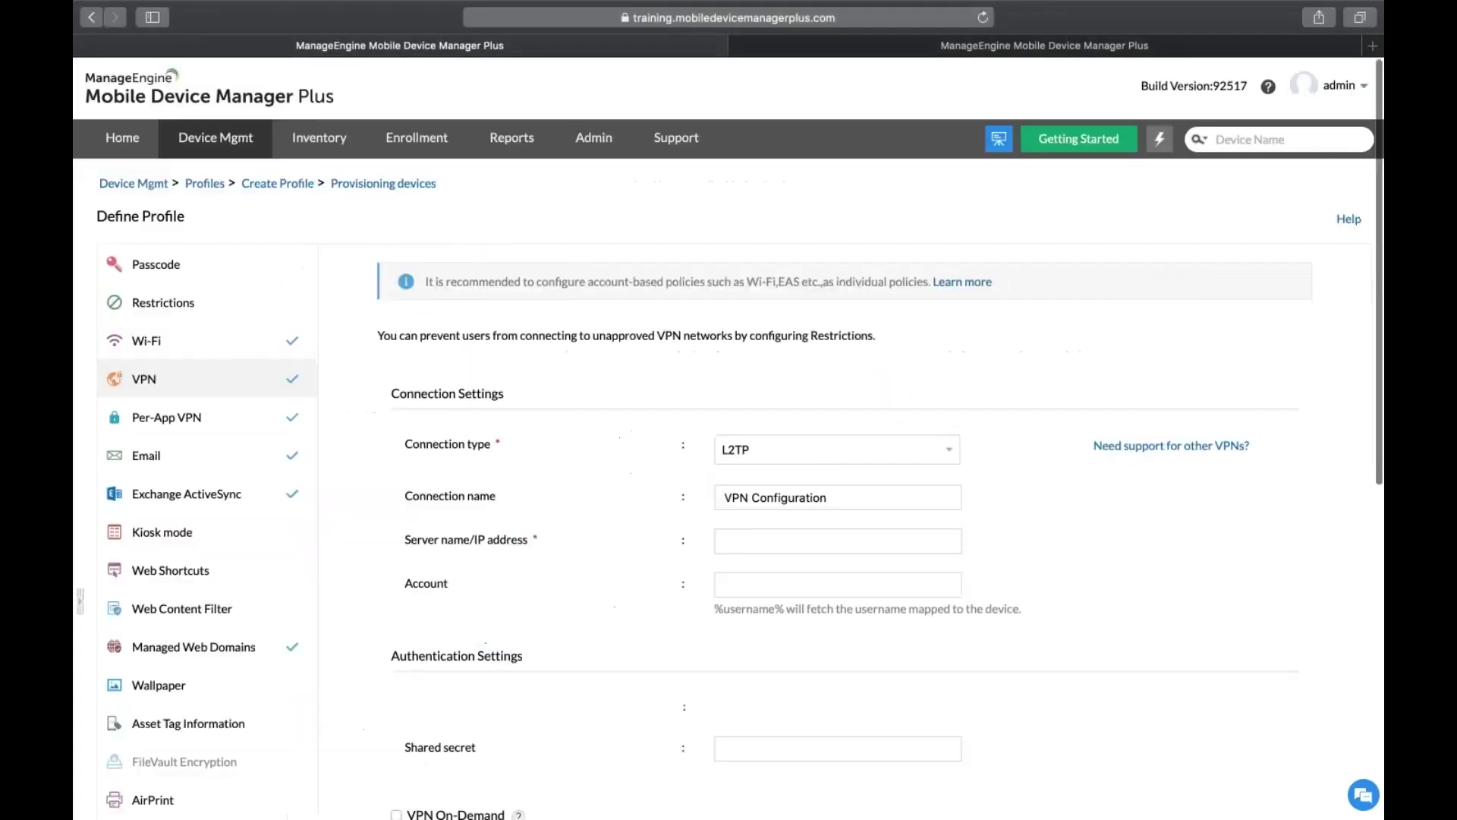
scroll(561, 393, "down", 1)
scroll(561, 393, "down", 1)
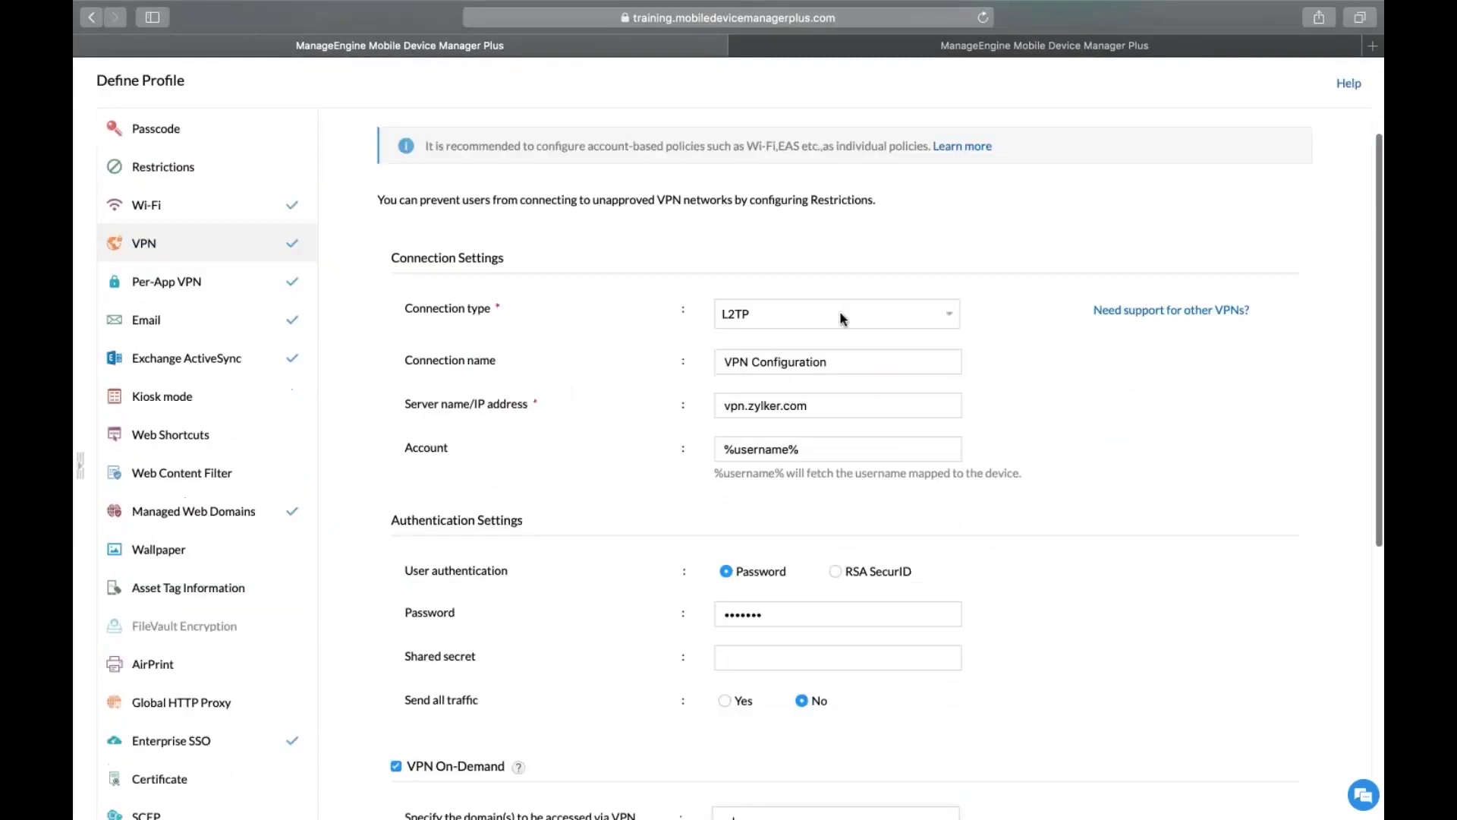
left_click(826, 316)
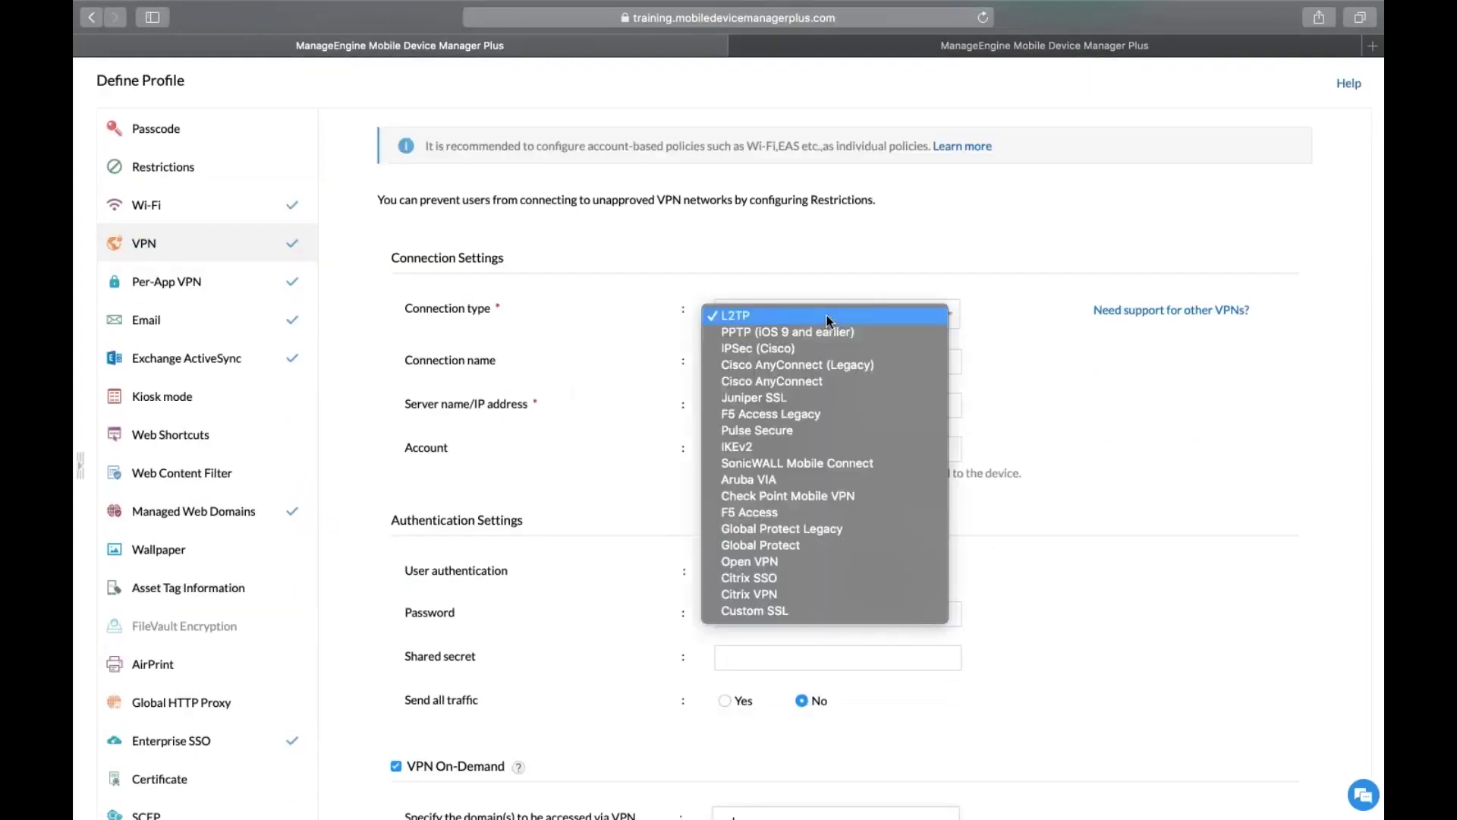
left_click(604, 432)
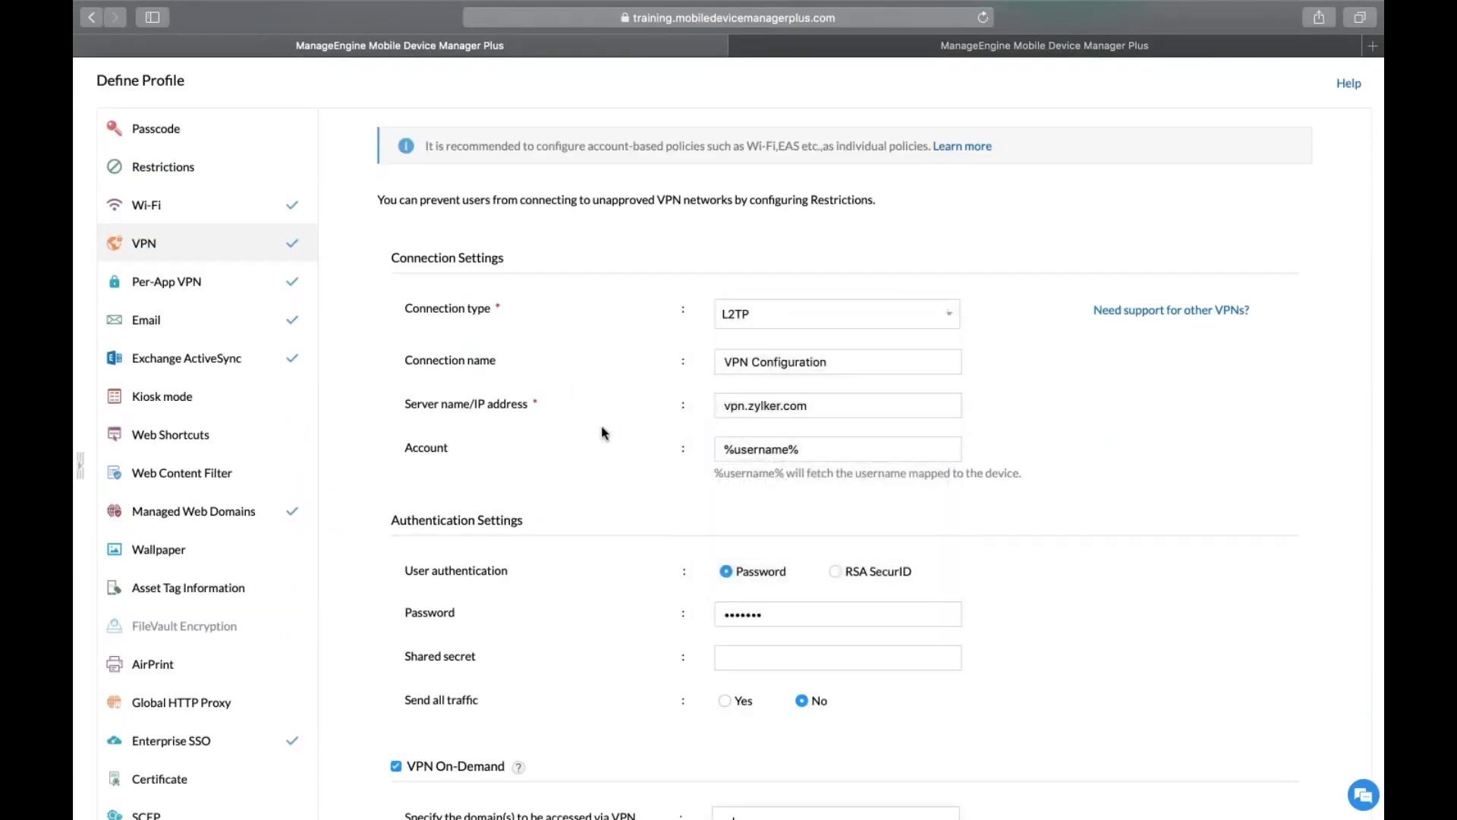
scroll(603, 432, "down", 5)
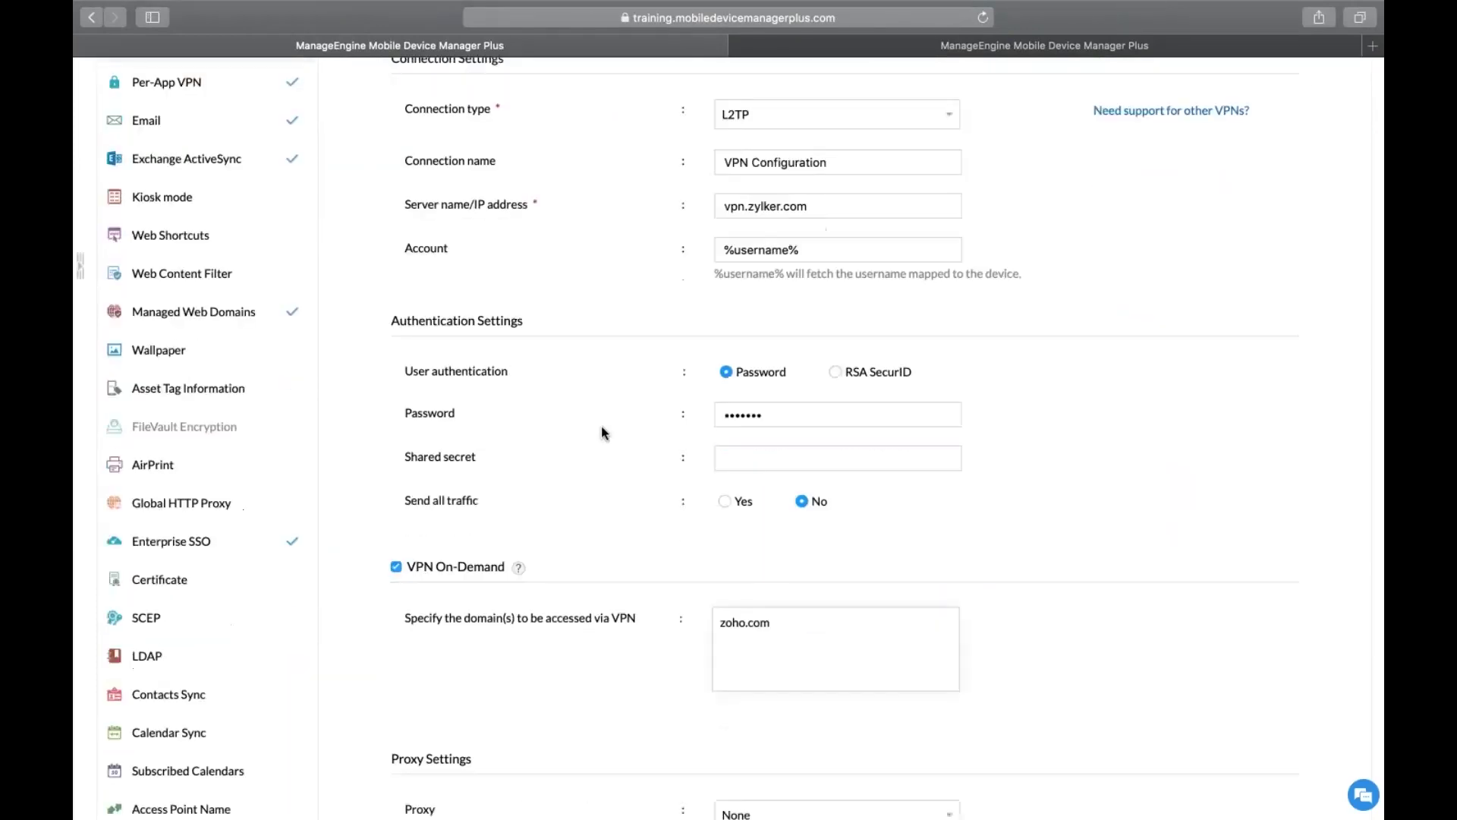
scroll(602, 429, "down", 3)
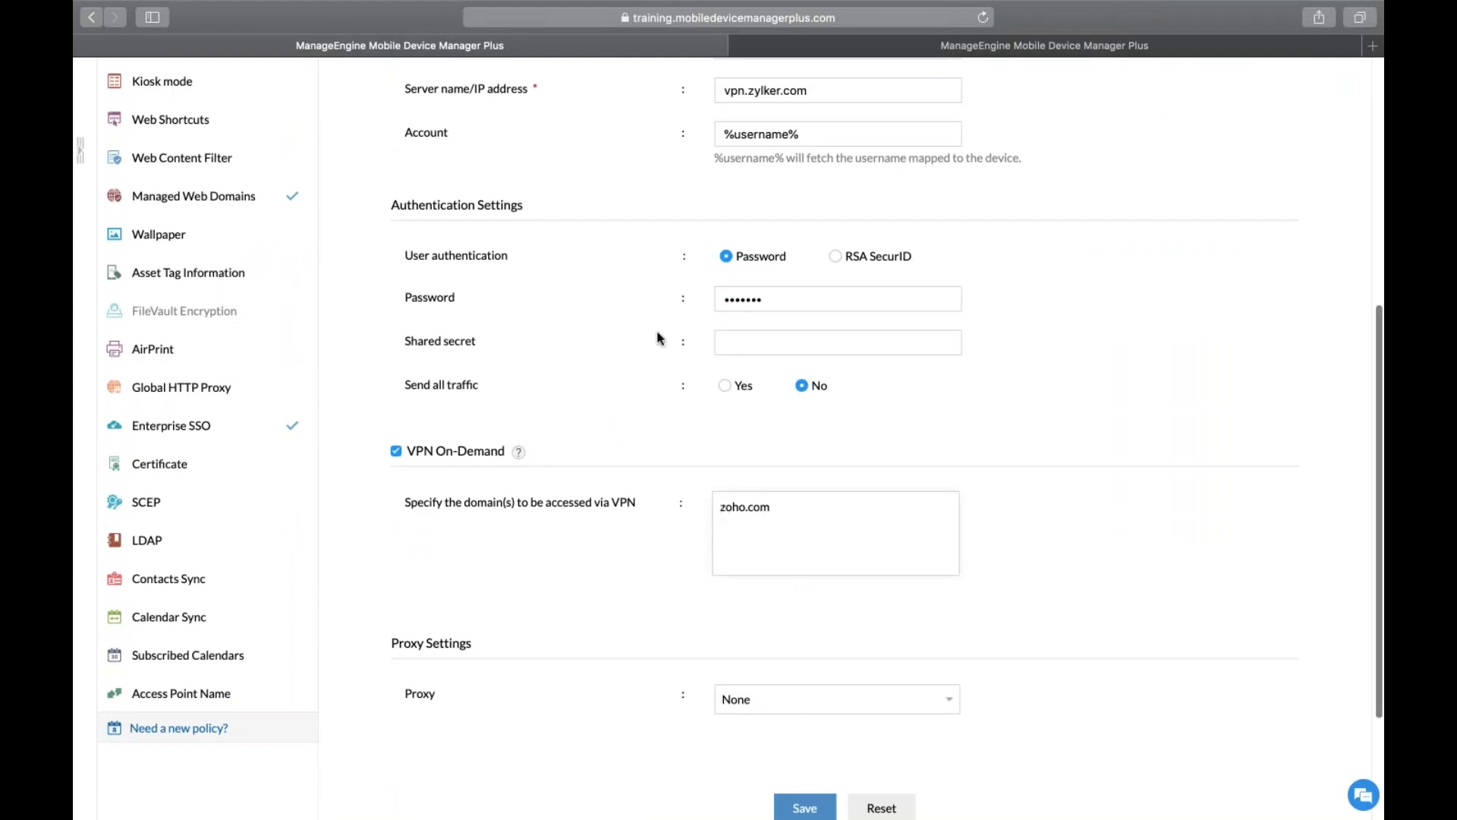
scroll(659, 338, "up", 5)
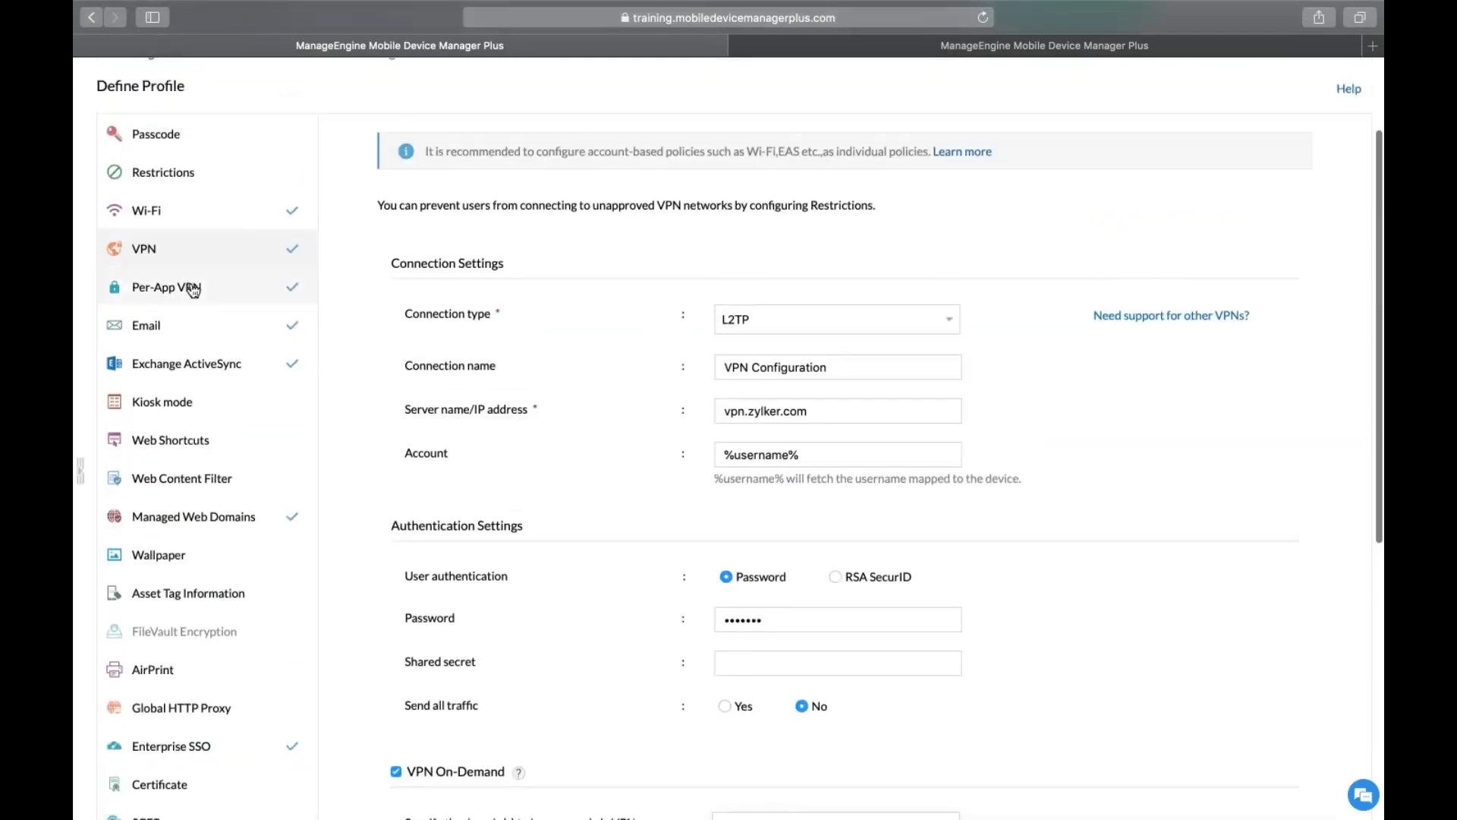
Review the profile's Per-App VPN settings, including the assigned apps, automatic connection, secure communication method and general VPN settings.
left_click(282, 287)
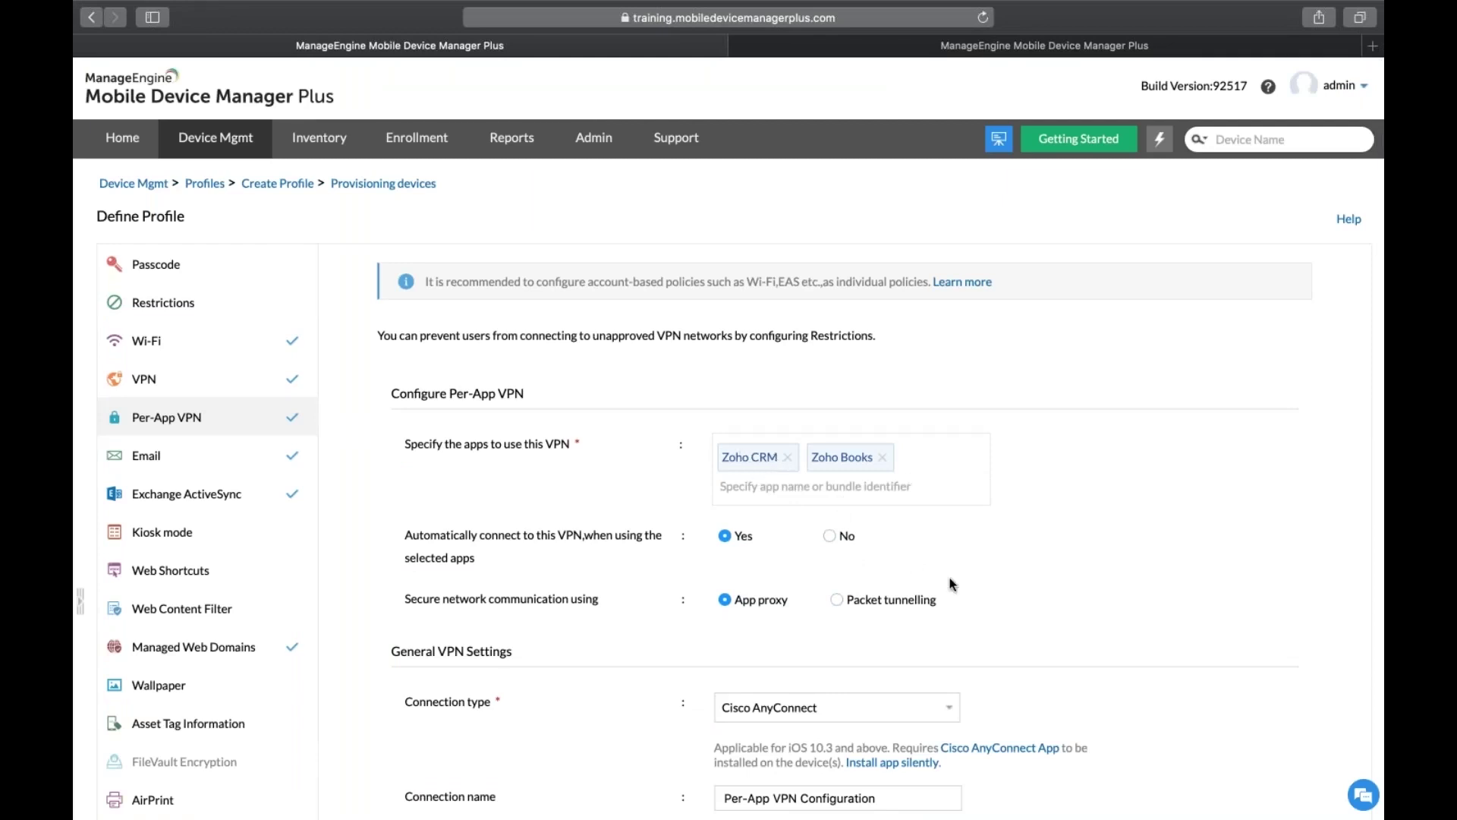
scroll(951, 584, "down", 4)
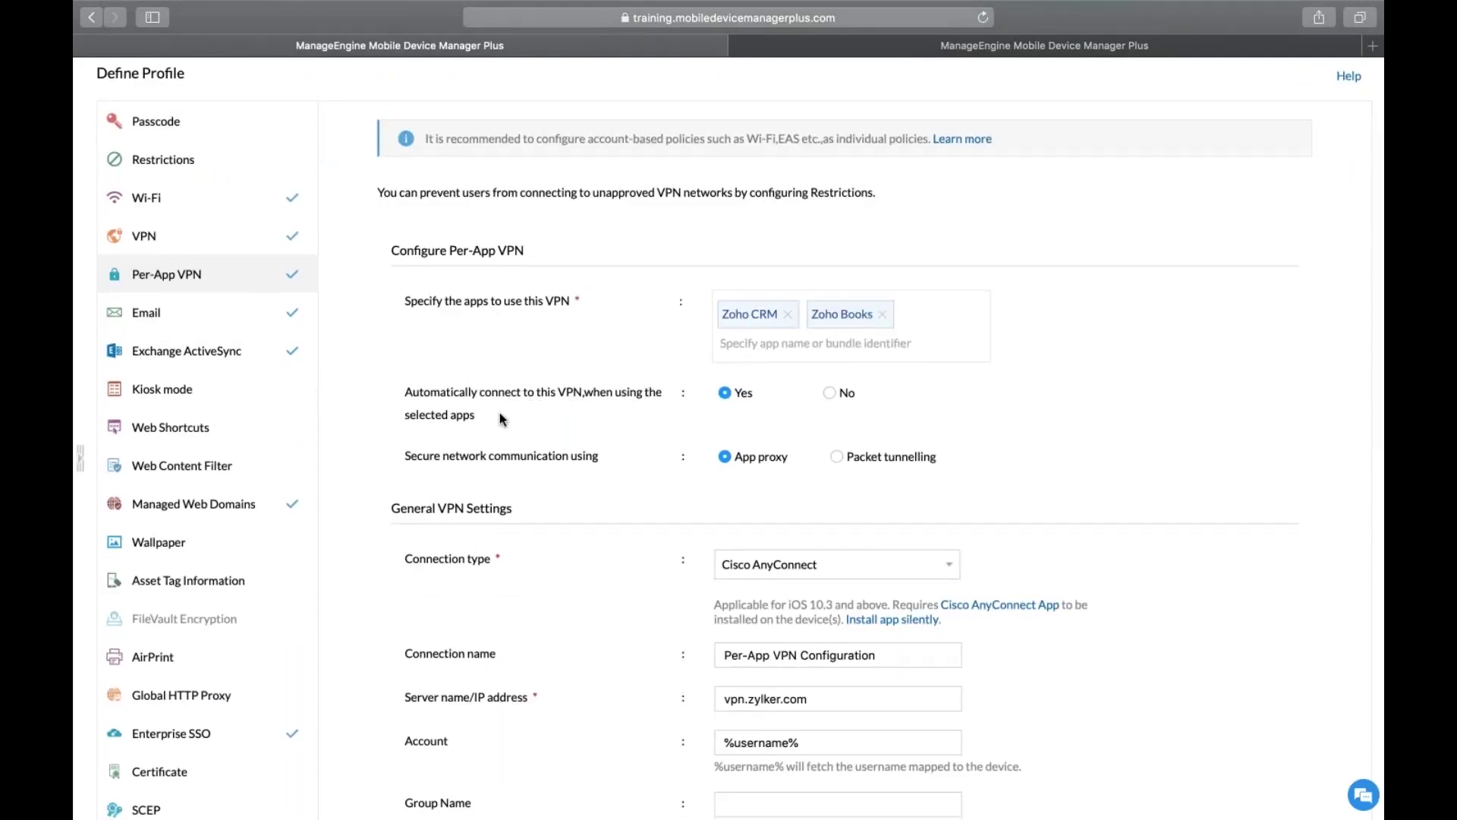
scroll(500, 412, "down", 5)
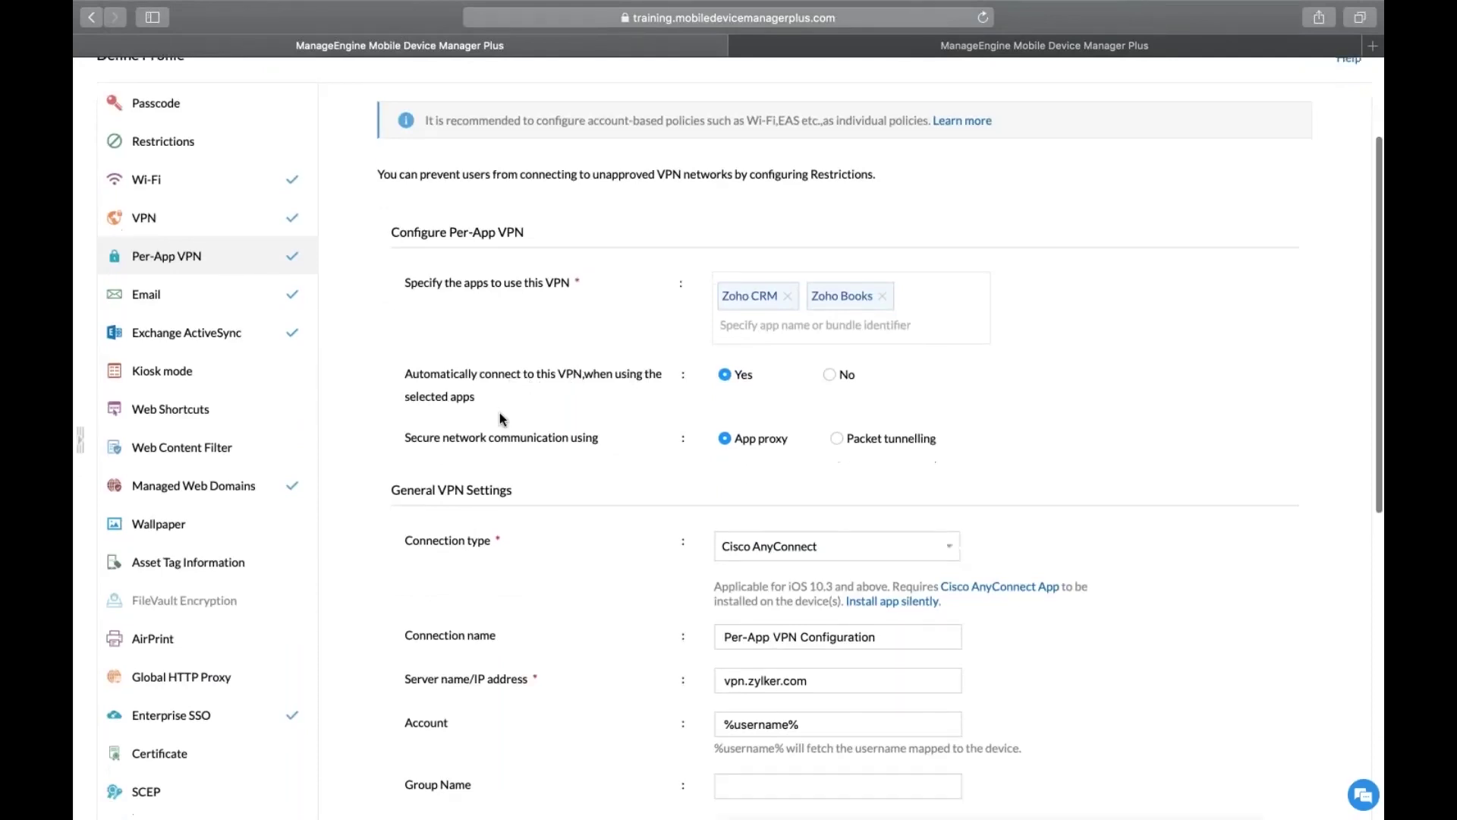
scroll(499, 412, "up", 8)
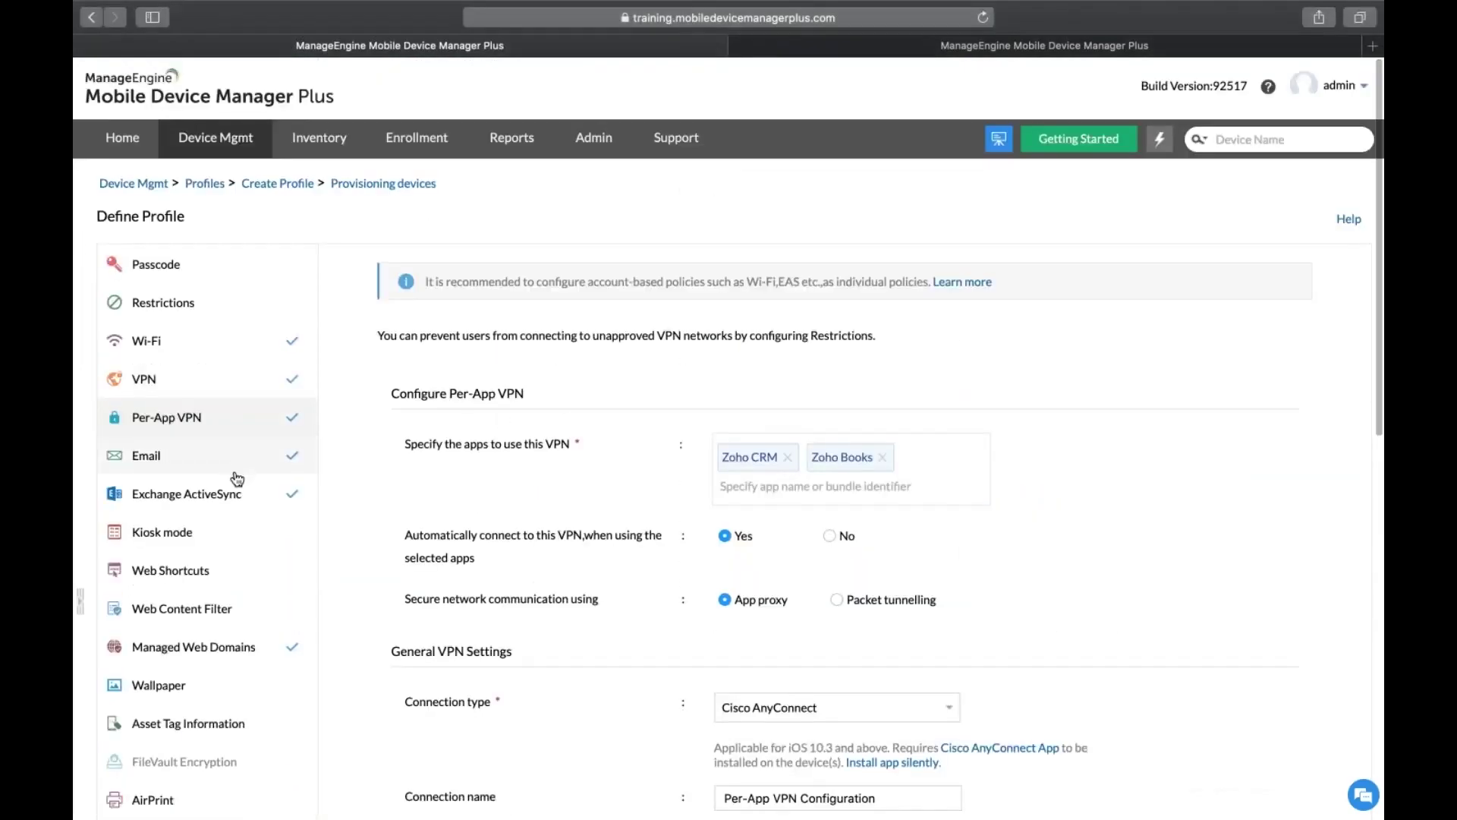
Open the Exchange ActiveSync settings, choose Exchange On-Premises as the host type, and review the configuration fields it offers.
left_click(208, 513)
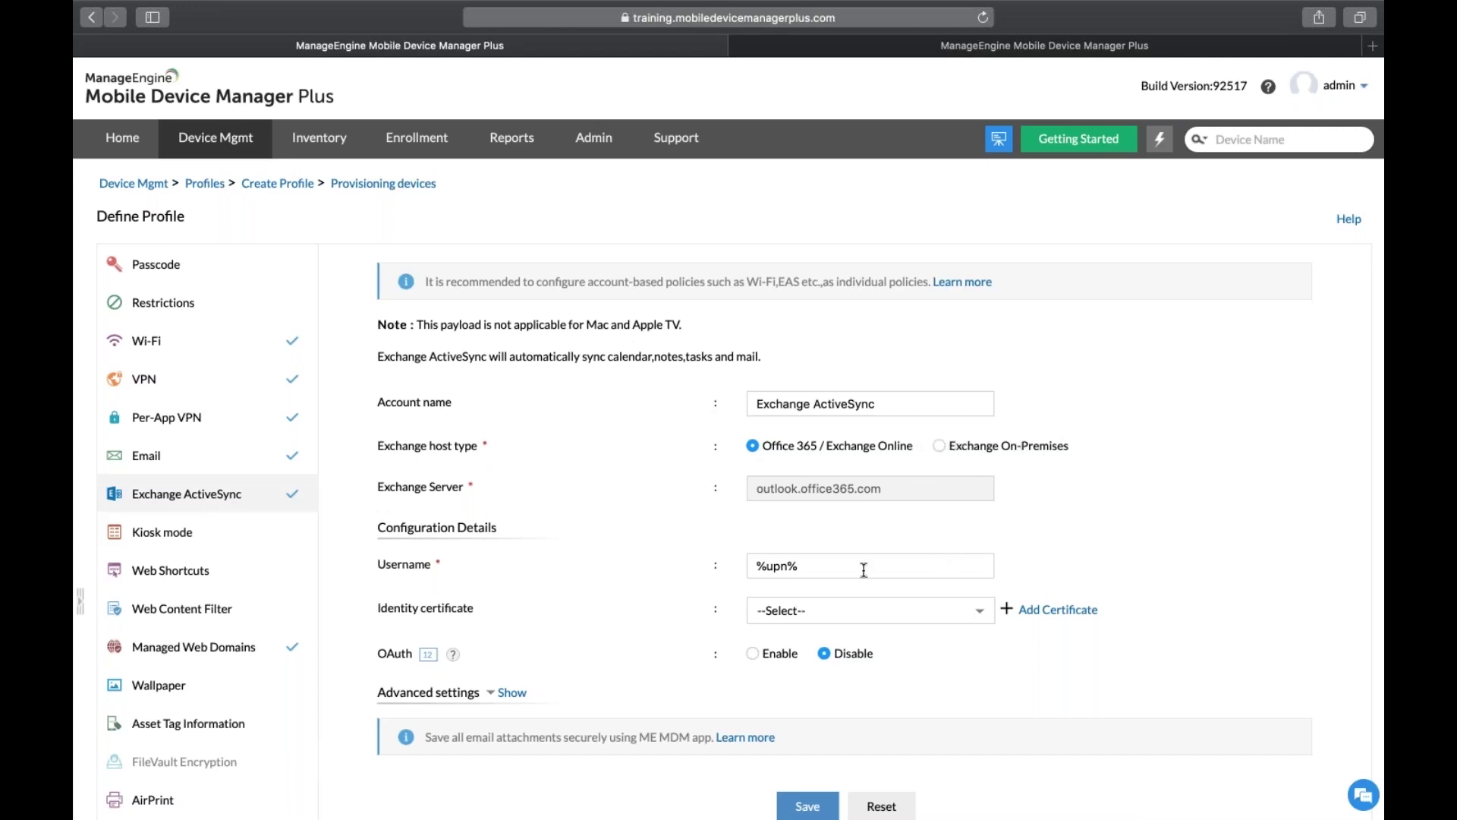
left_click(940, 445)
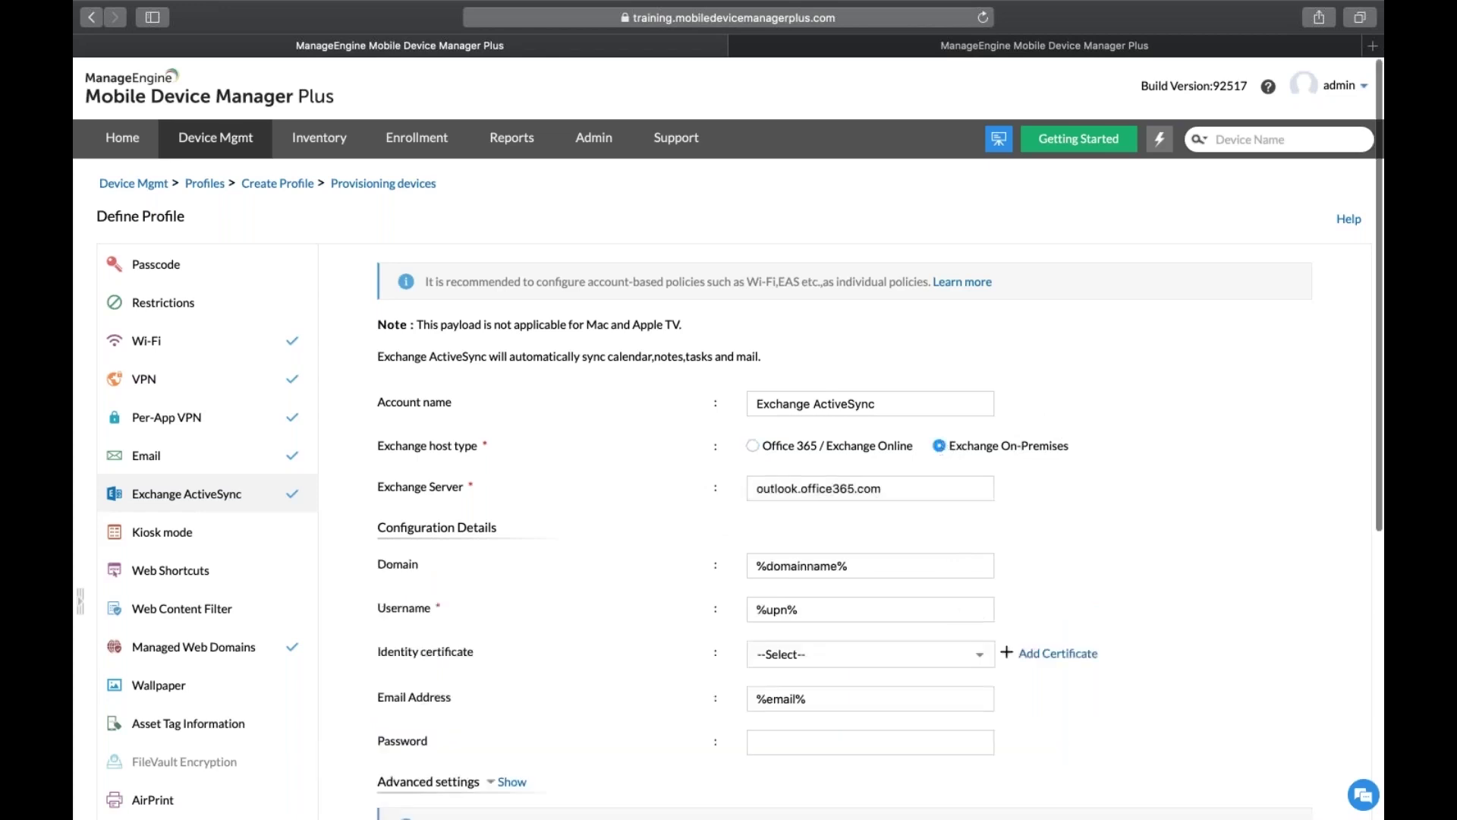
scroll(838, 421, "down", 3)
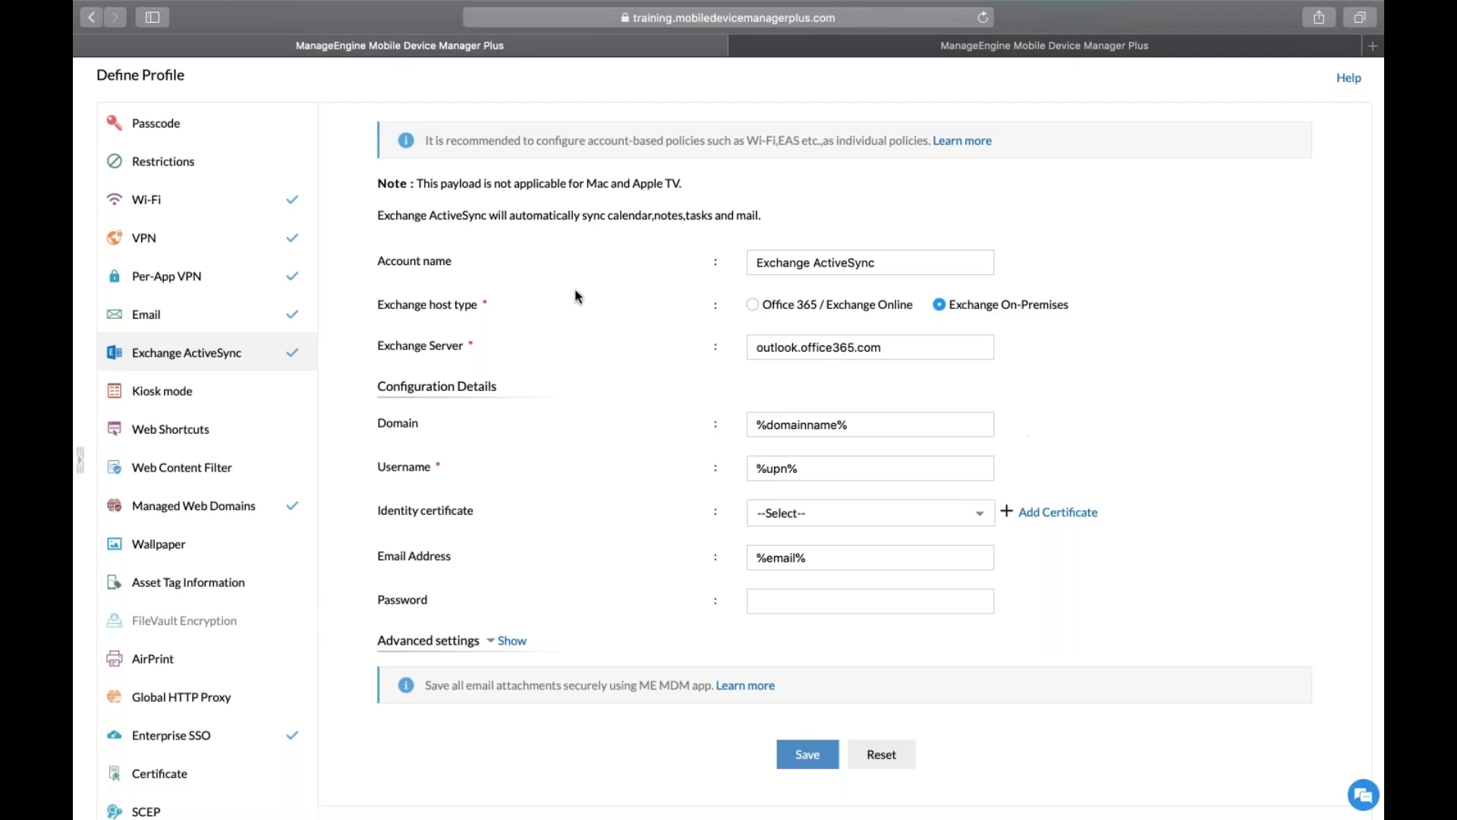
scroll(212, 314, "up", 3)
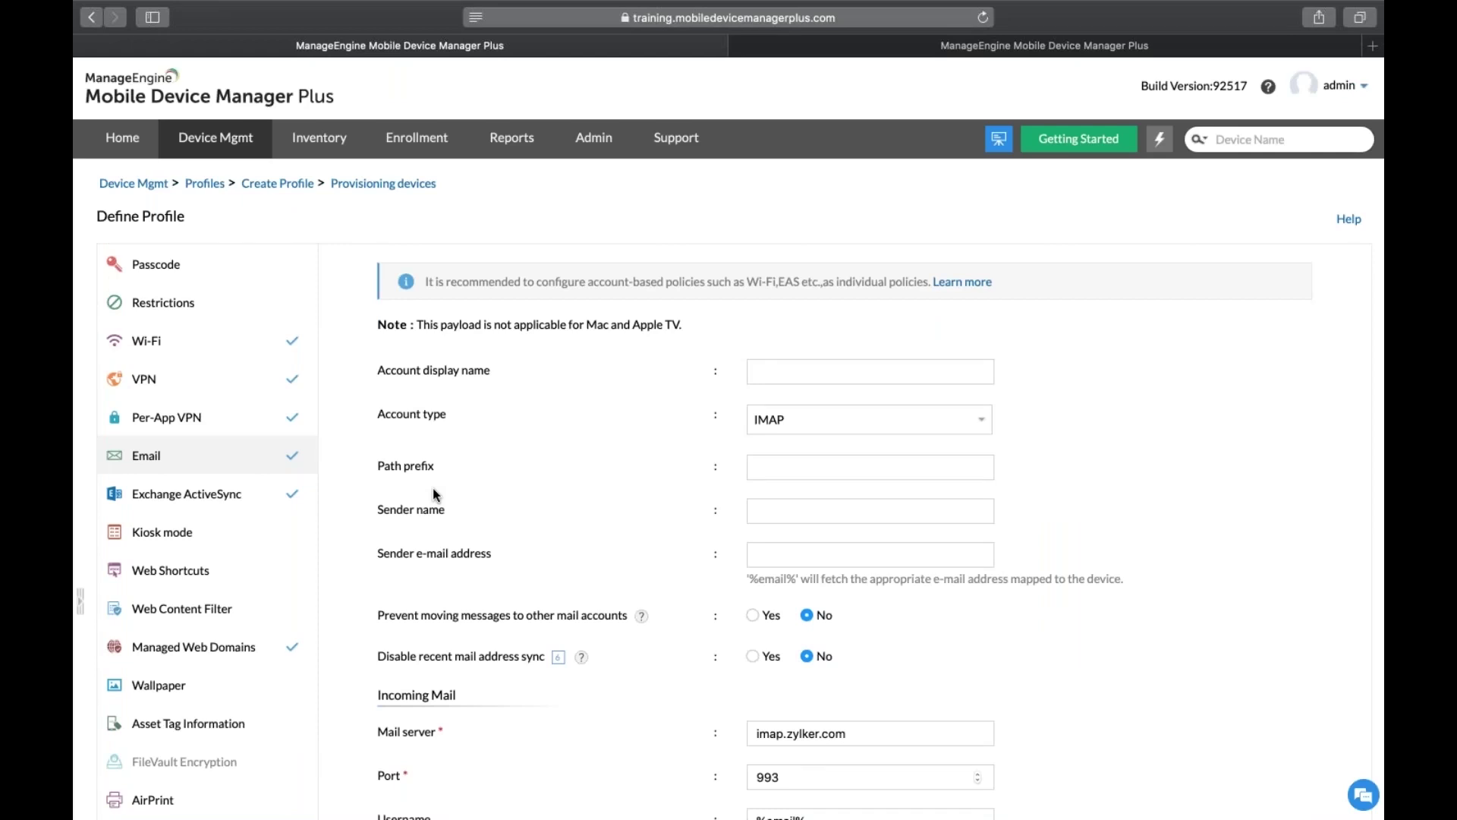
Check the Email policy's account type options and review its incoming and outgoing mail settings.
left_click(810, 420)
left_click(661, 460)
scroll(662, 460, "down", 10)
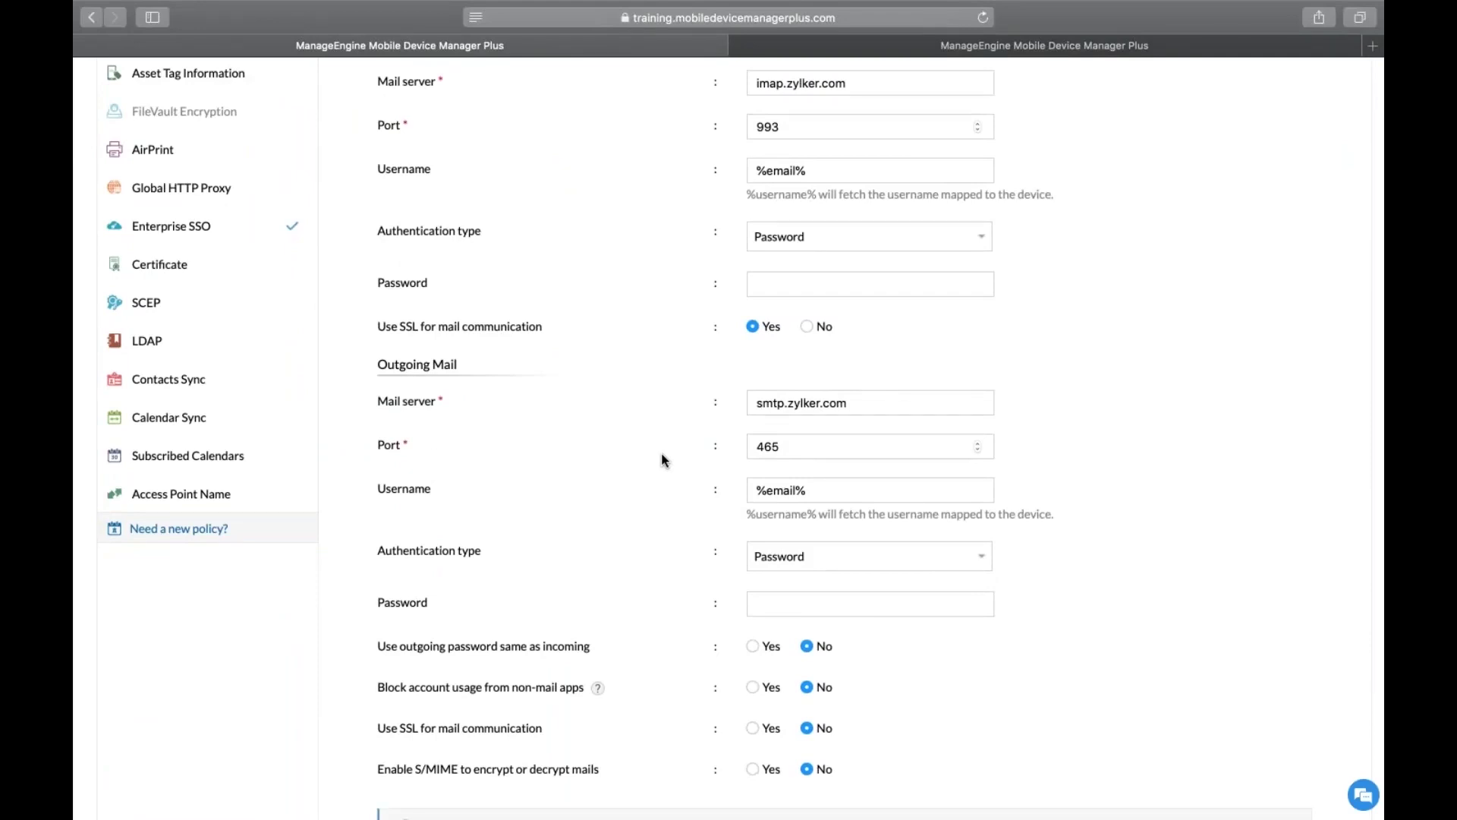
scroll(662, 455, "up", 5)
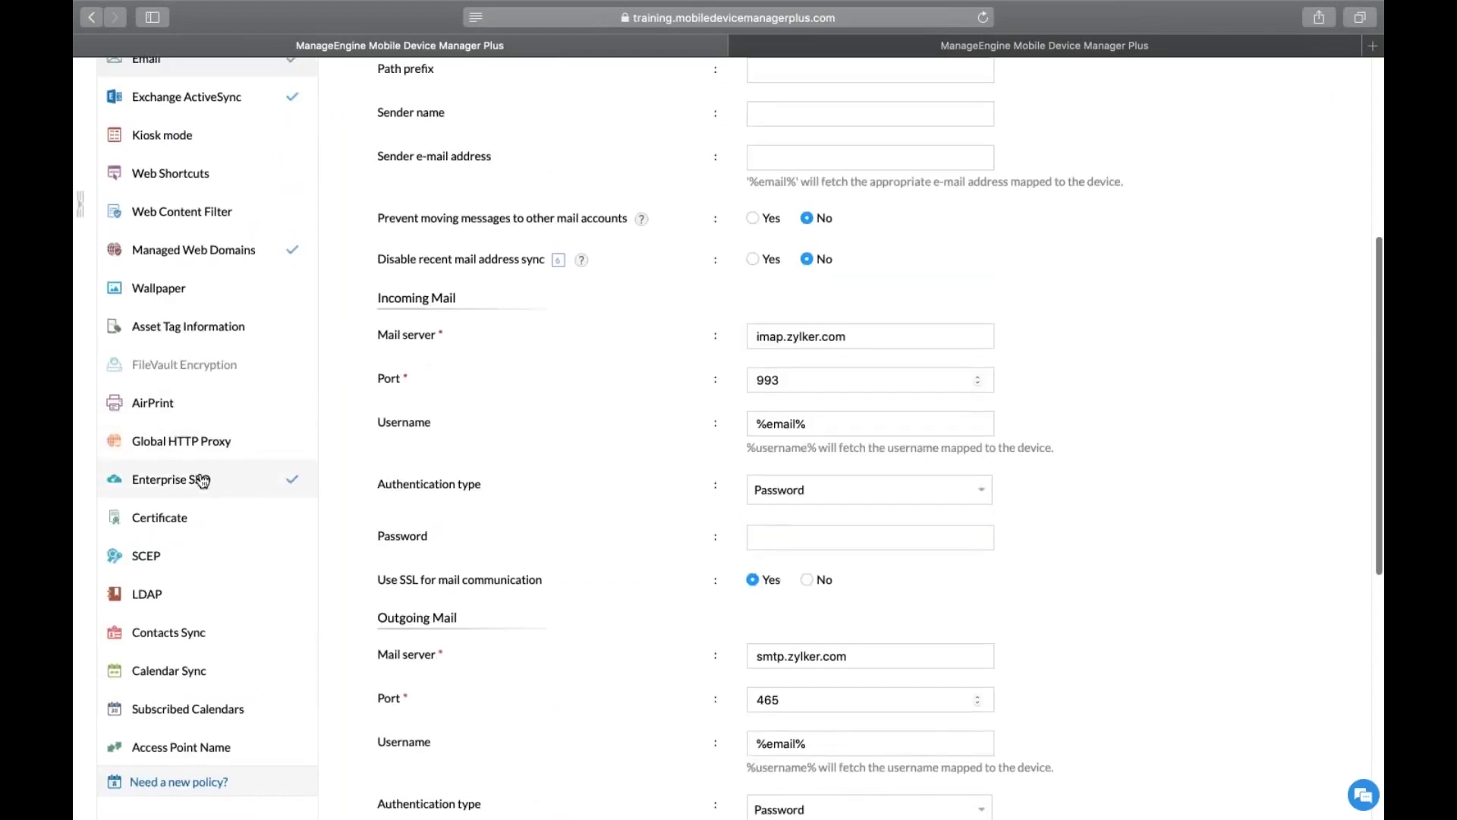
Open the Enterprise SSO settings and review the Kerberos account details, apps allowed for Single Sign On and URL options.
left_click(202, 480)
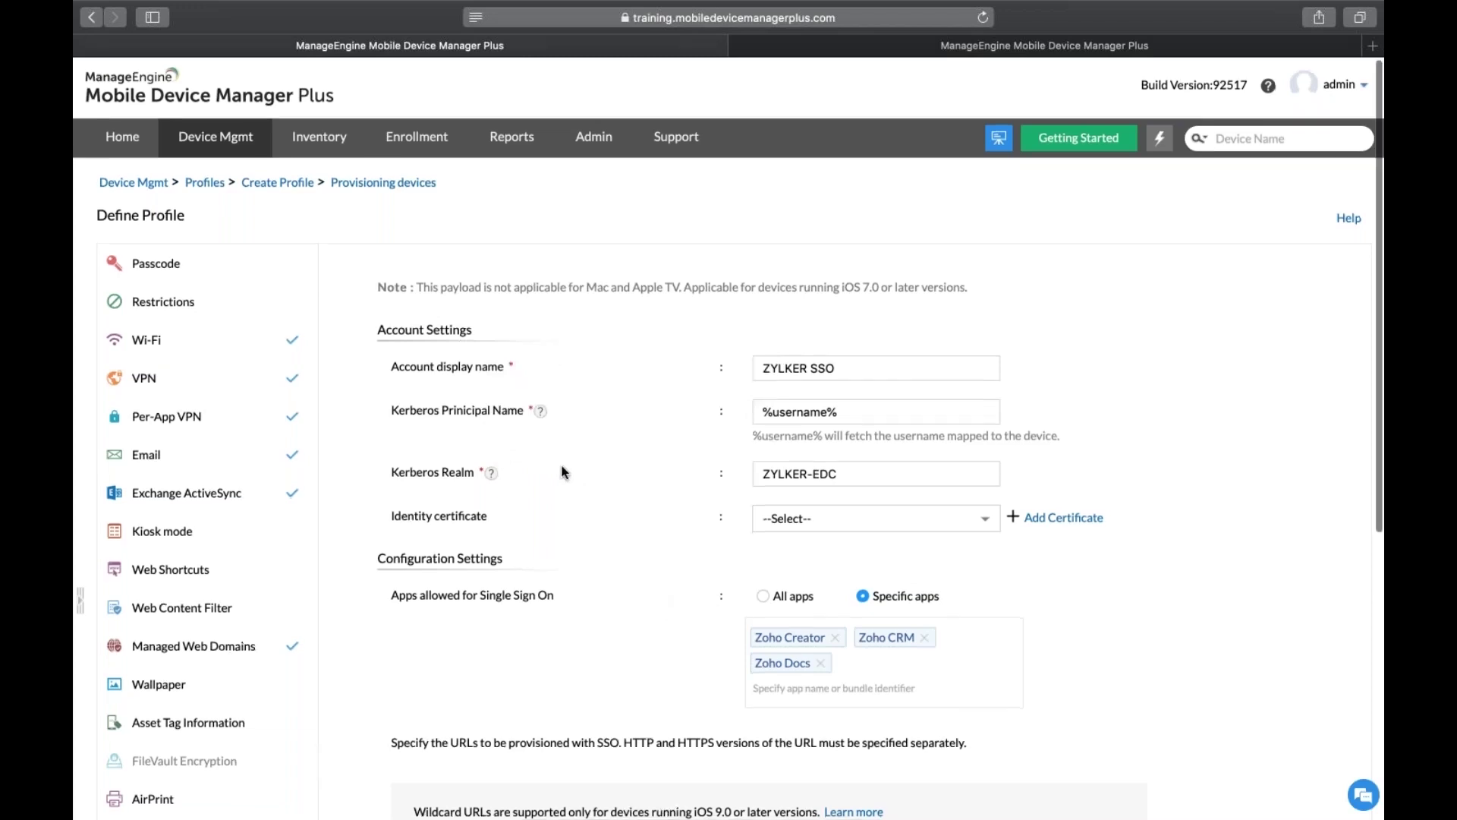
scroll(562, 471, "down", 3)
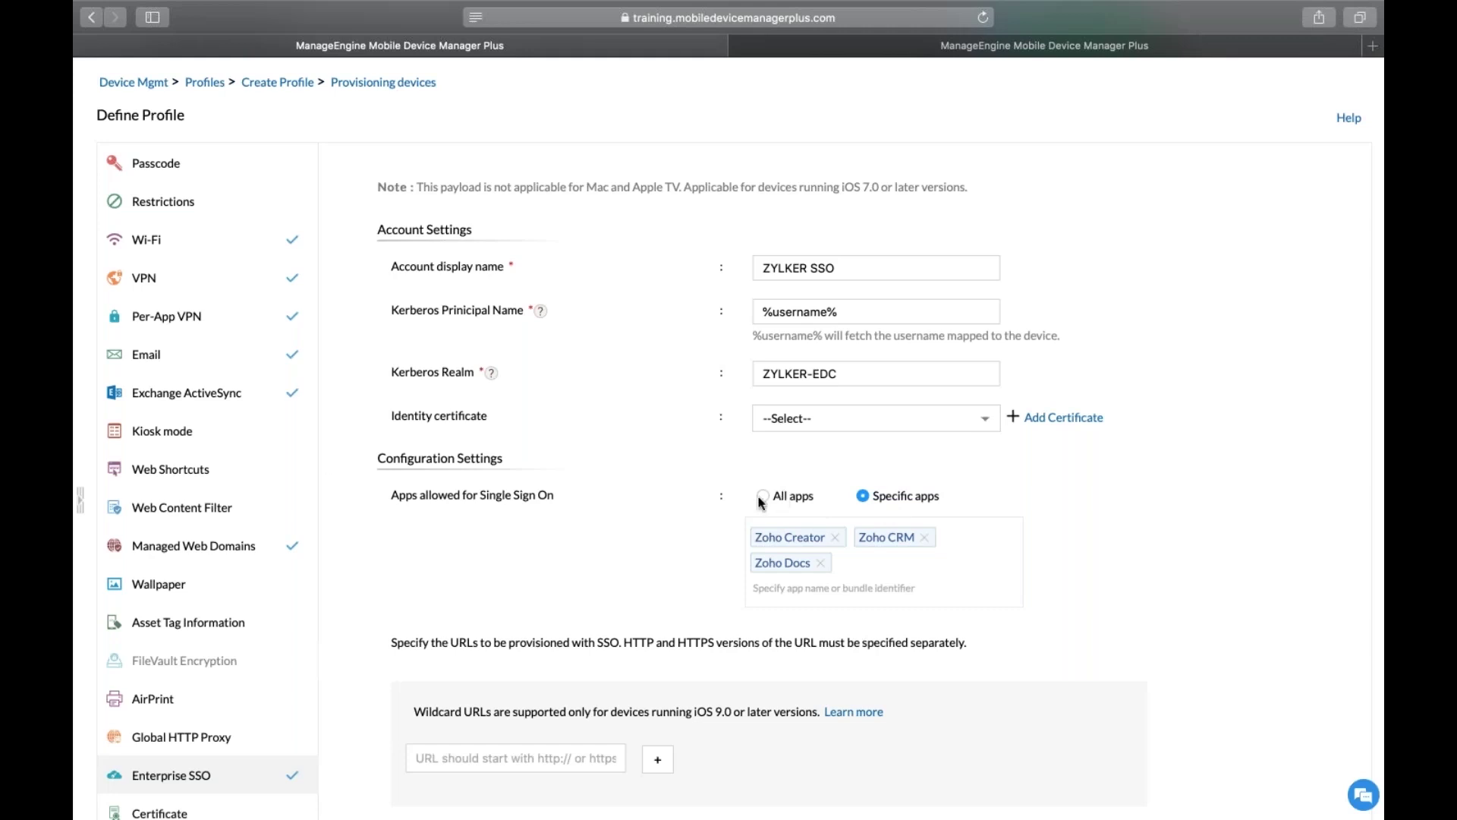
scroll(261, 636, "down", 2)
scroll(262, 636, "down", 5)
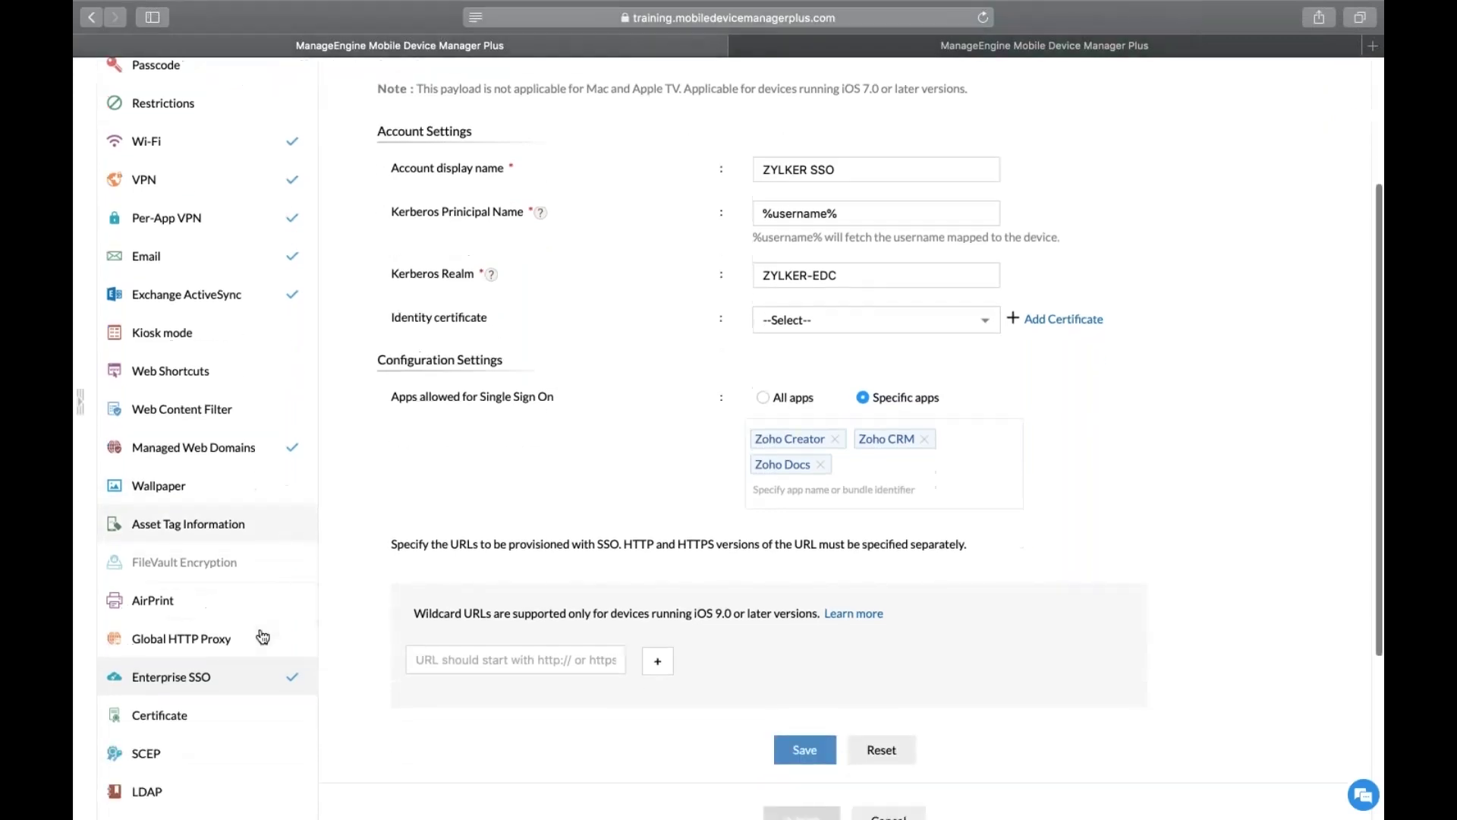
scroll(260, 543, "up", 2)
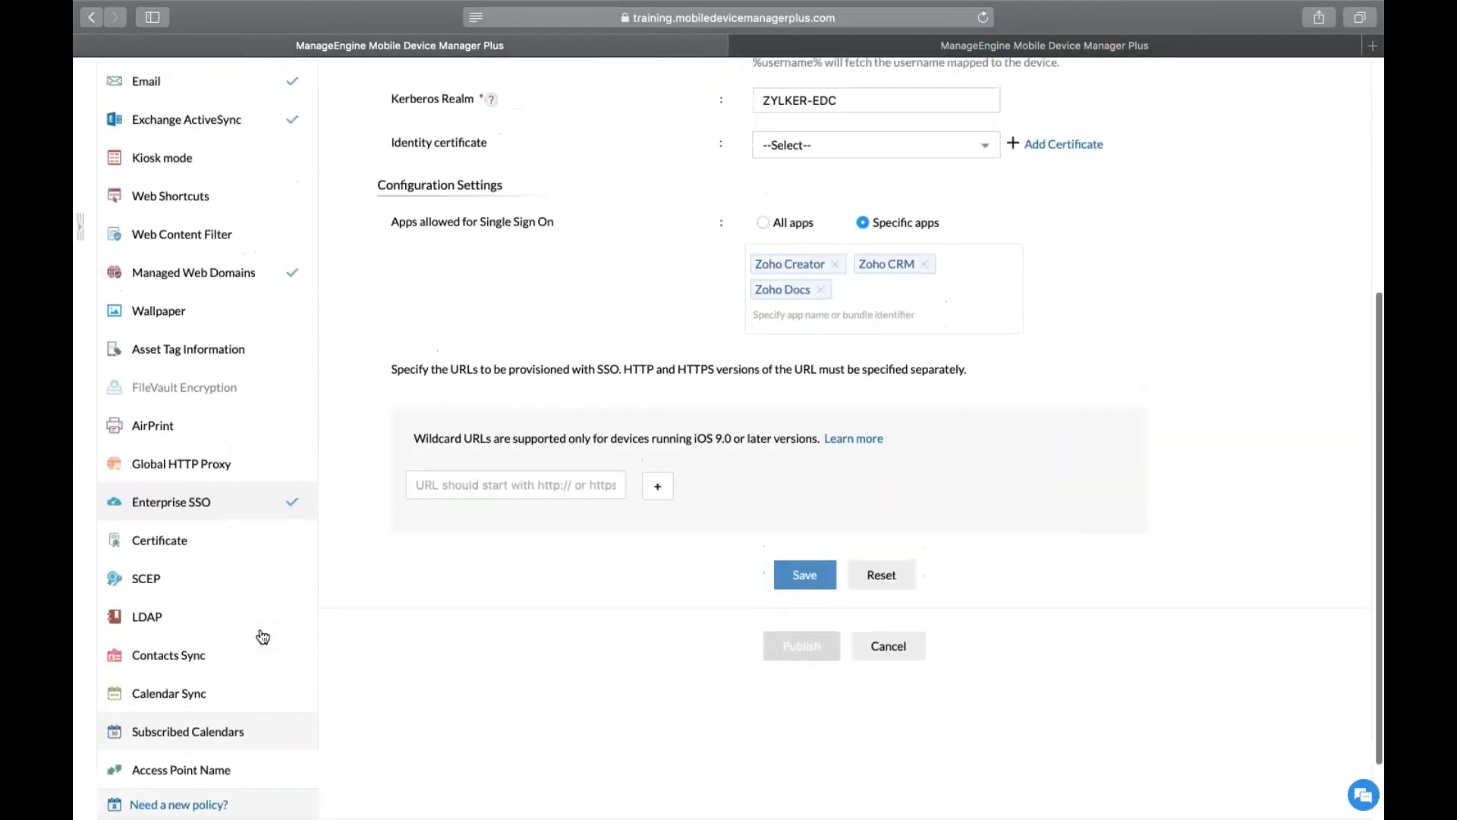
View the profile's Wallpaper settings, and leave the profile for the presentation slide on preventing unmanaged devices from accessing corporate e-mails.
left_click(236, 348)
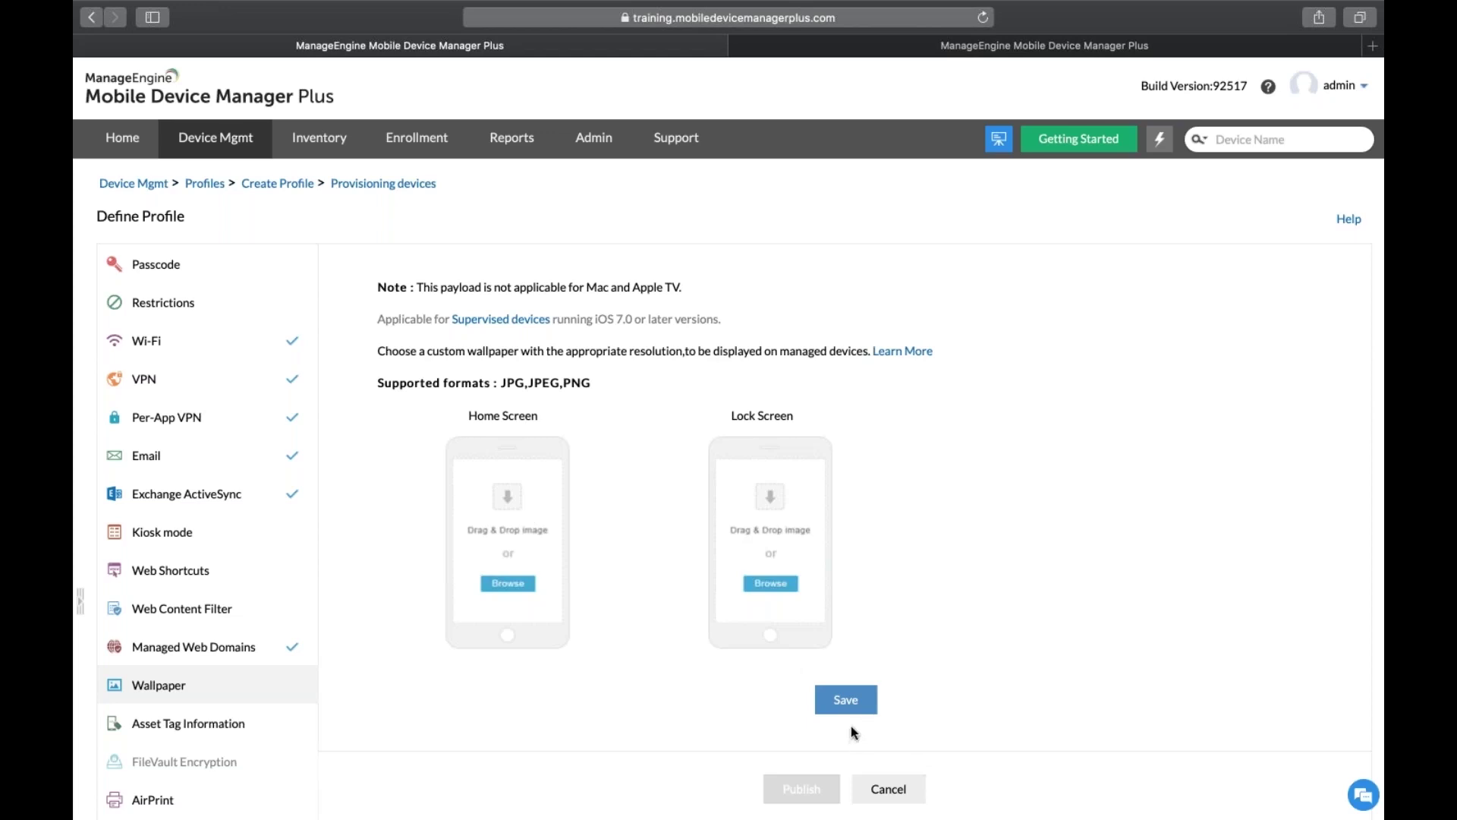
left_click(236, 139)
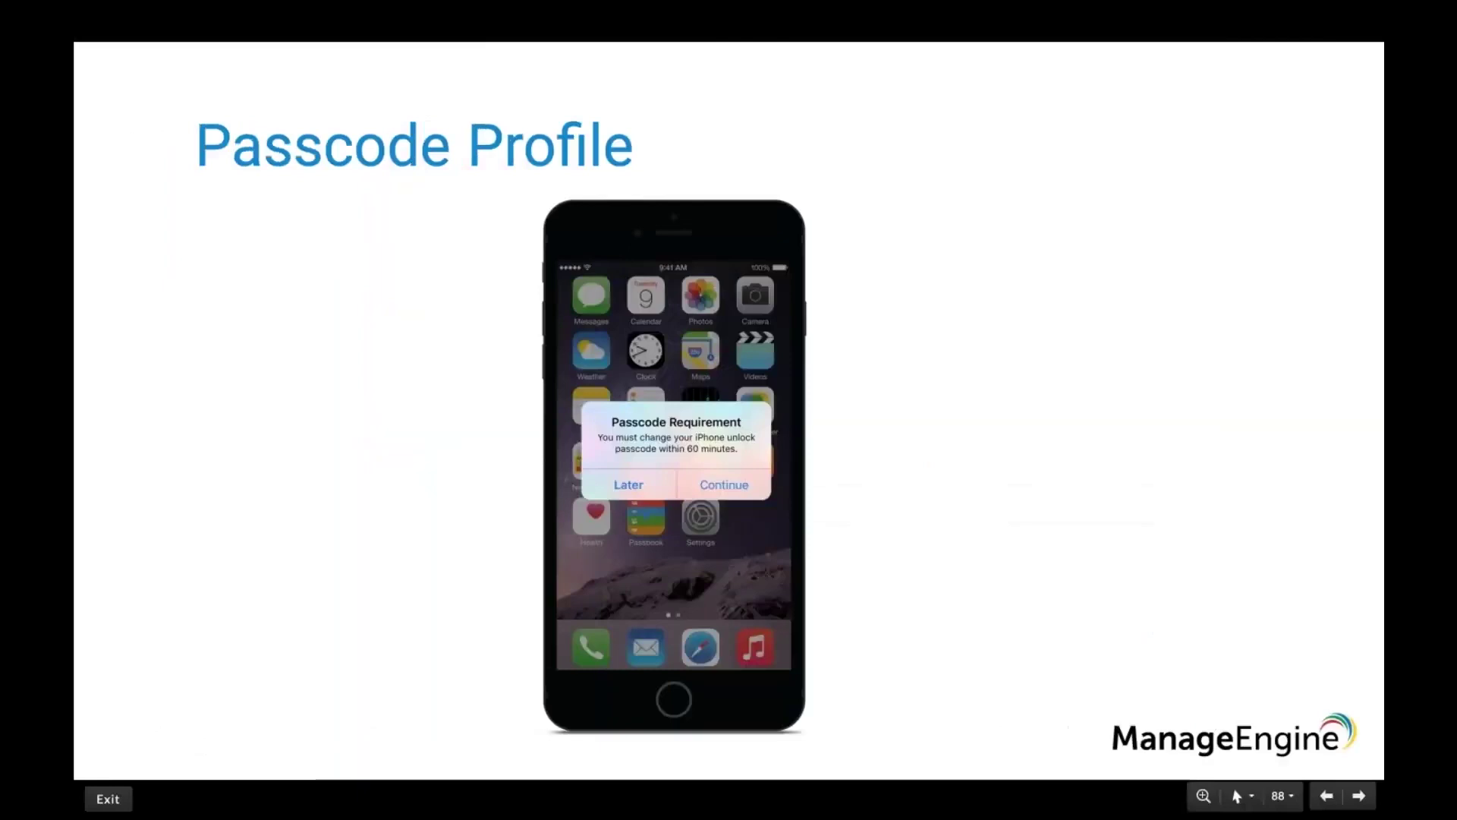
key("Right")
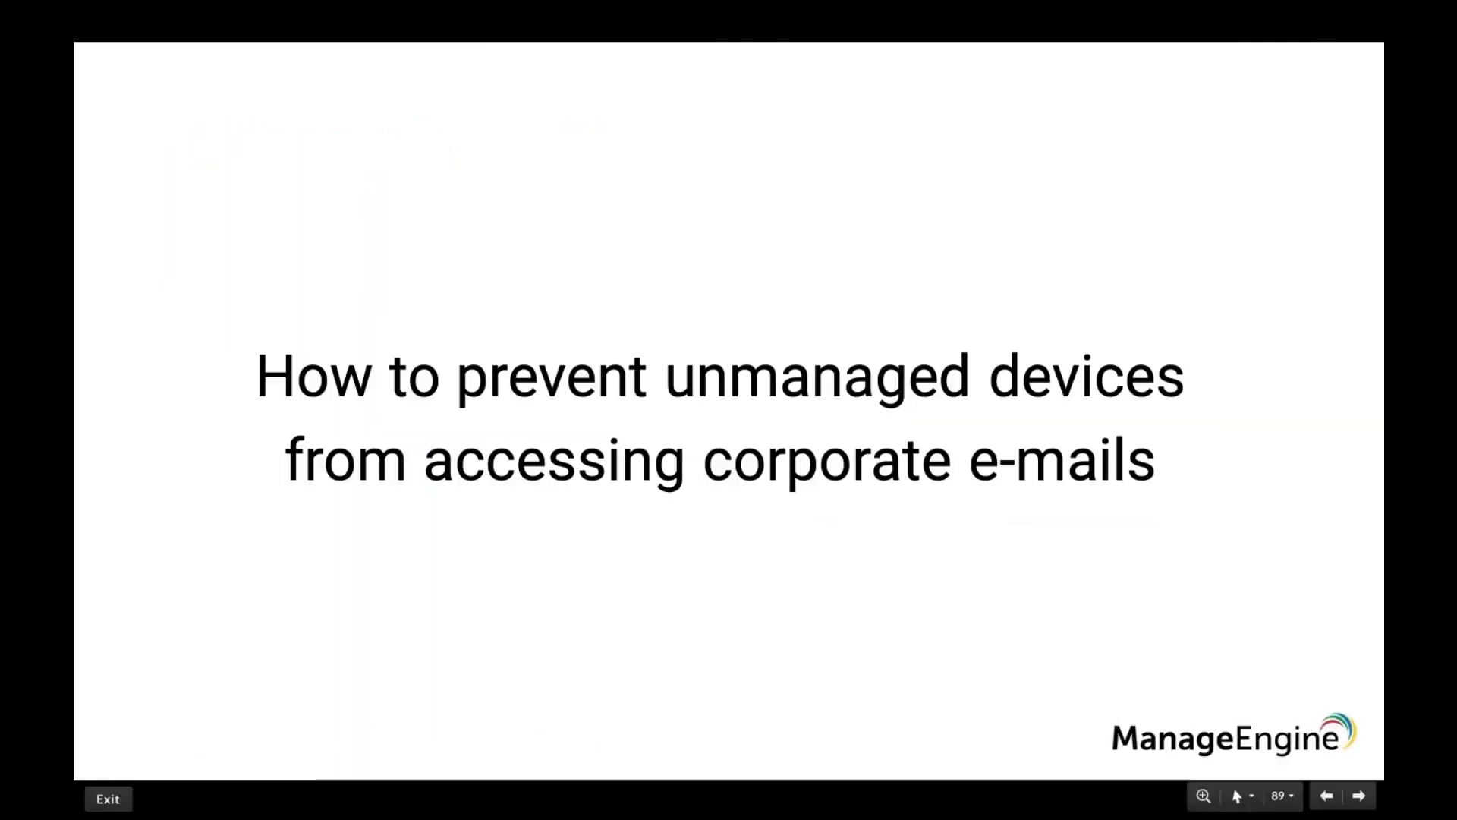
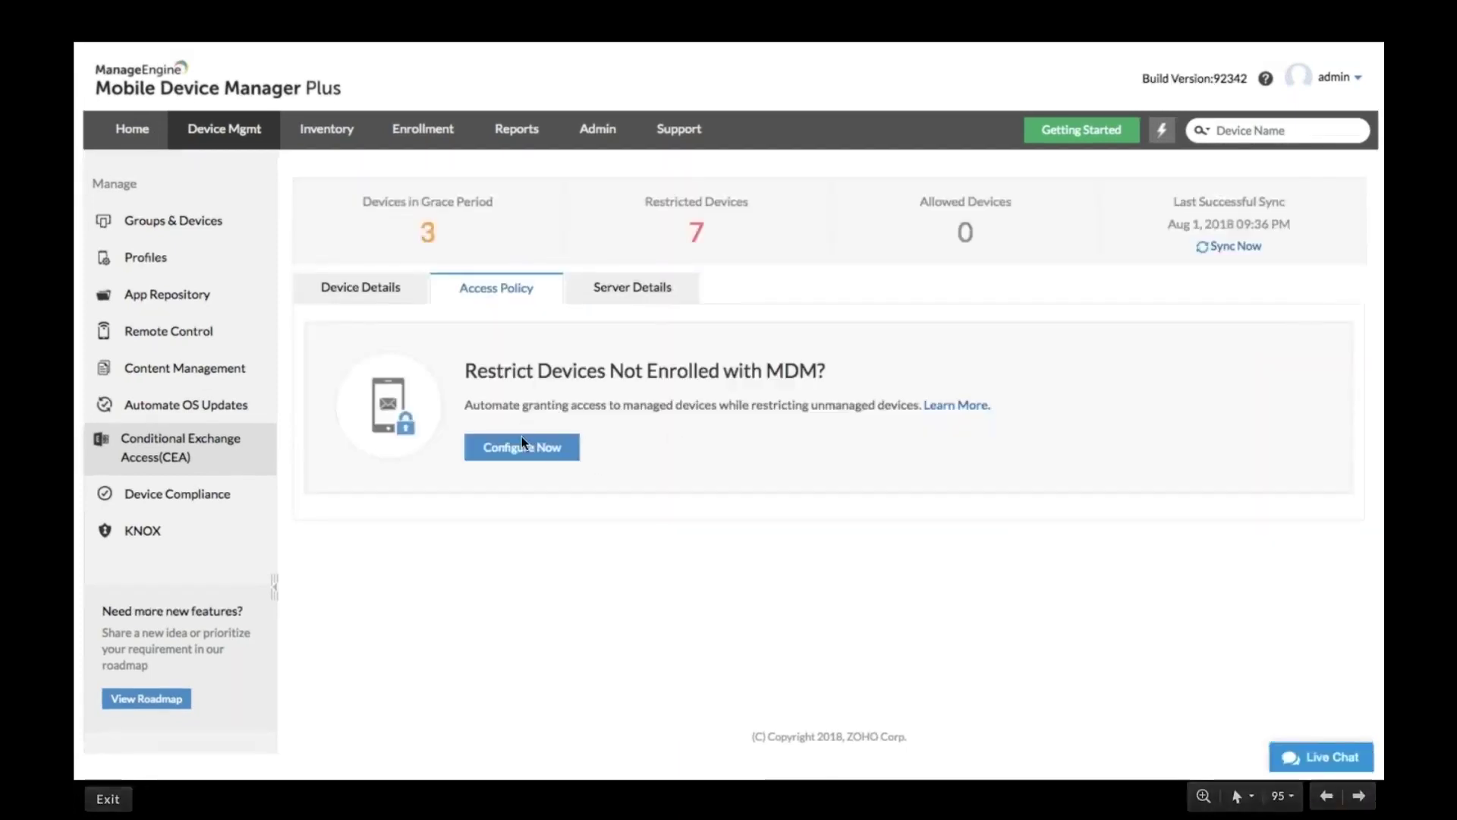
Configure the Conditional Exchange Access policy for all users without a grace period and apply it.
left_click(521, 435)
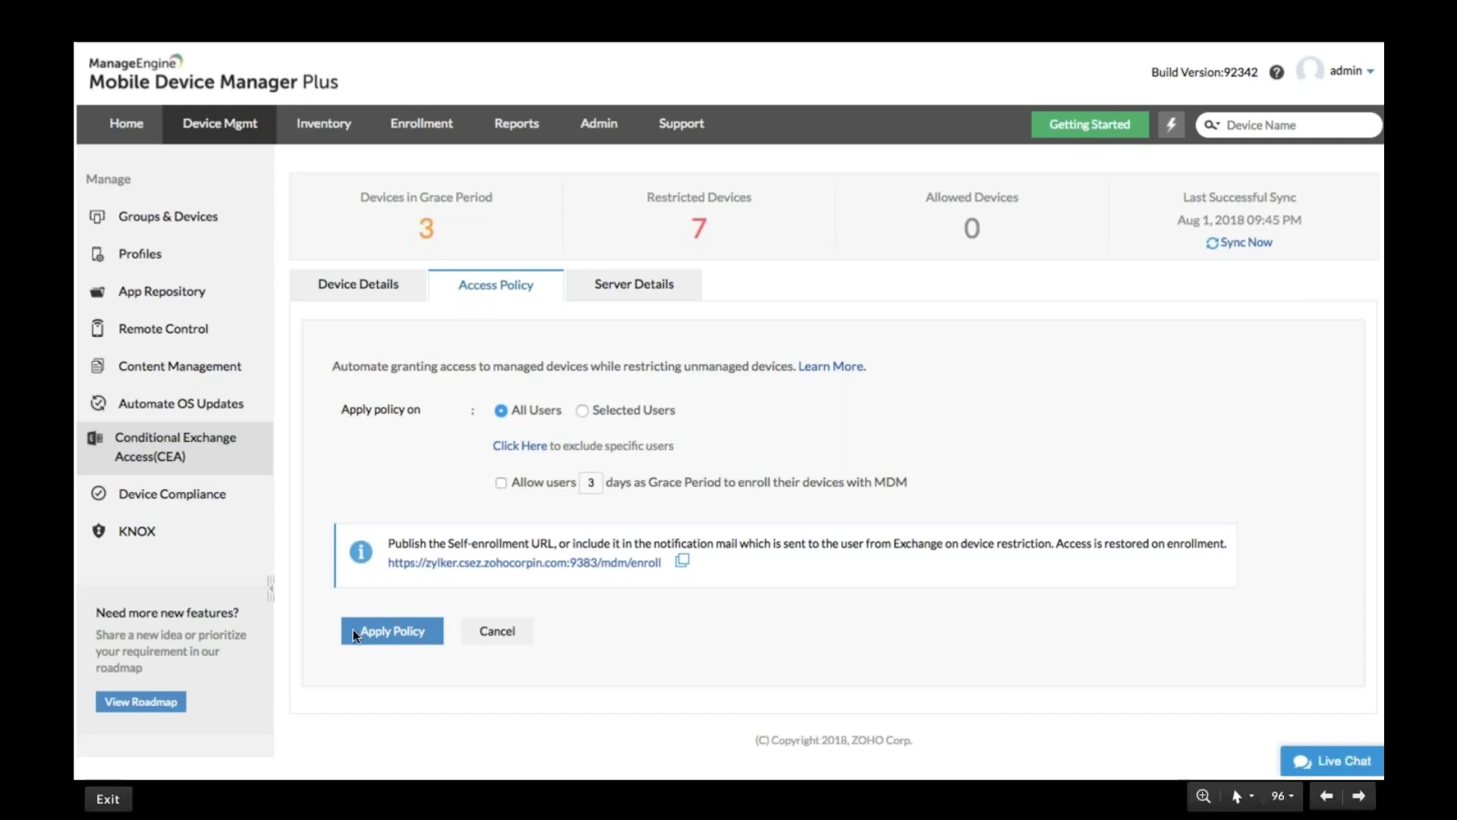
left_click(377, 636)
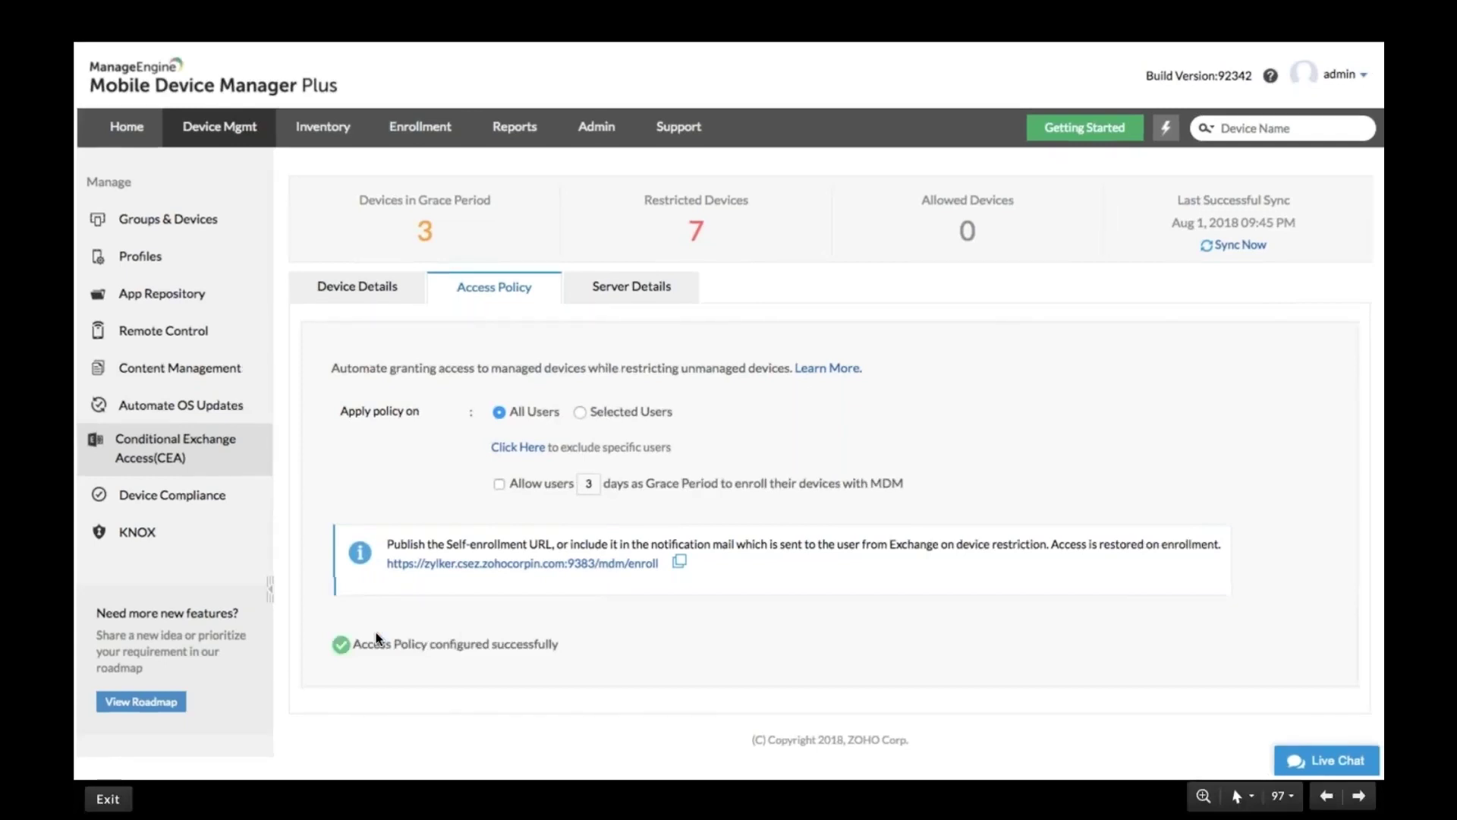
left_click(377, 636)
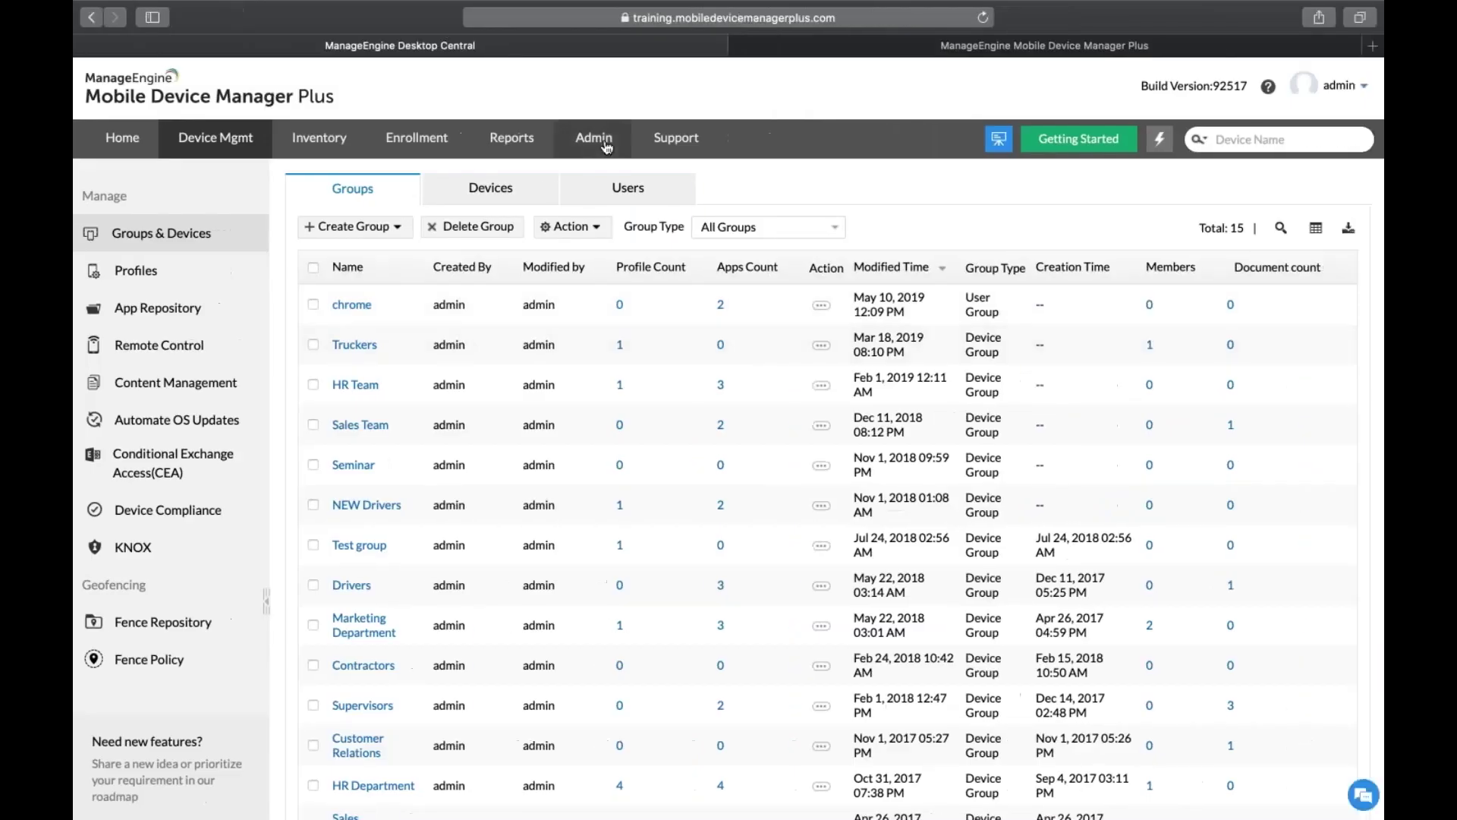
Open the Azure Enrollment (AutoPilot) page for Windows 10 devices, and advance the presentation past the bulk Windows enrollment scenario.
left_click(411, 140)
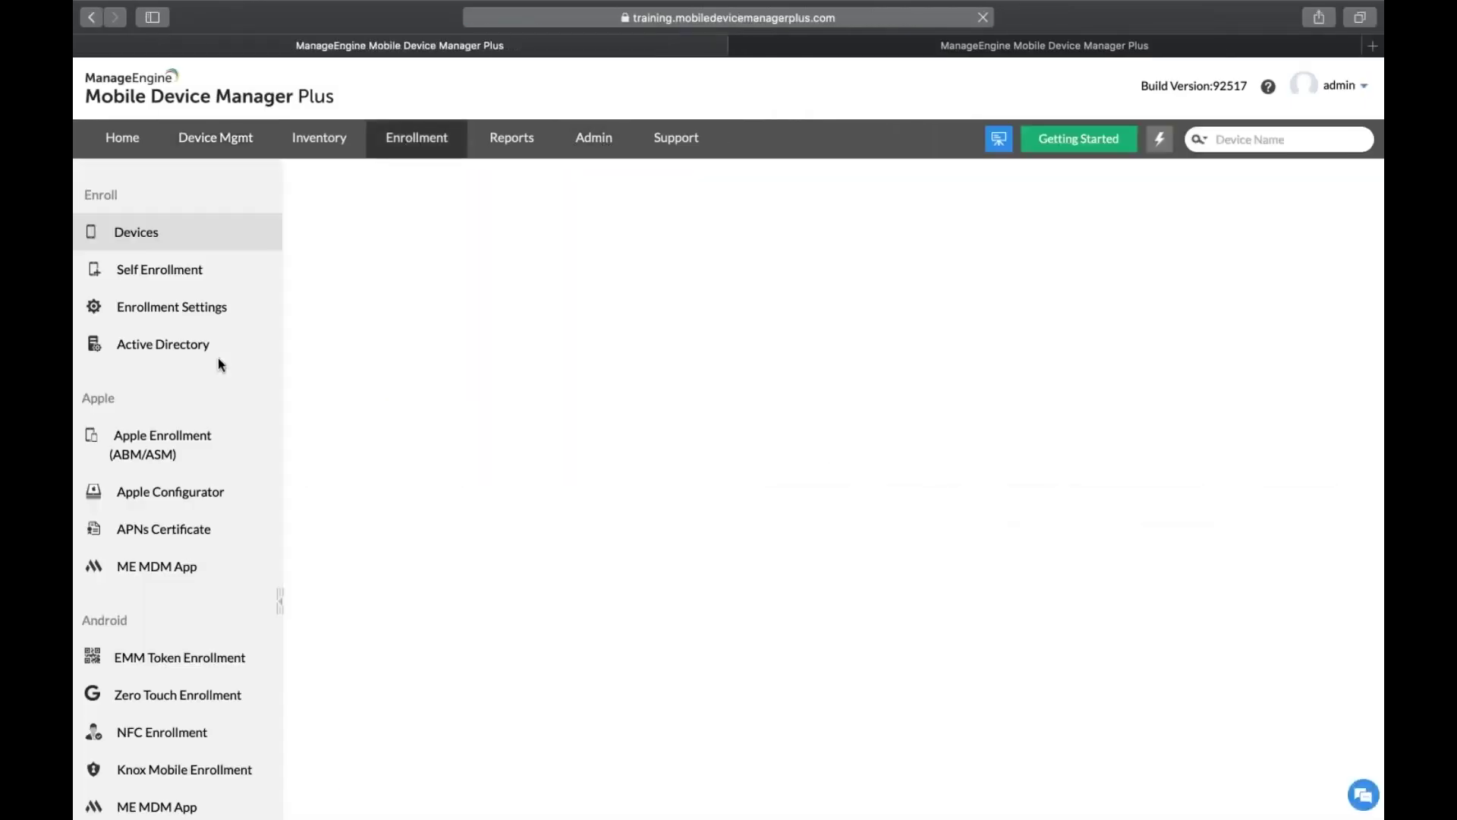
scroll(217, 357, "down", 5)
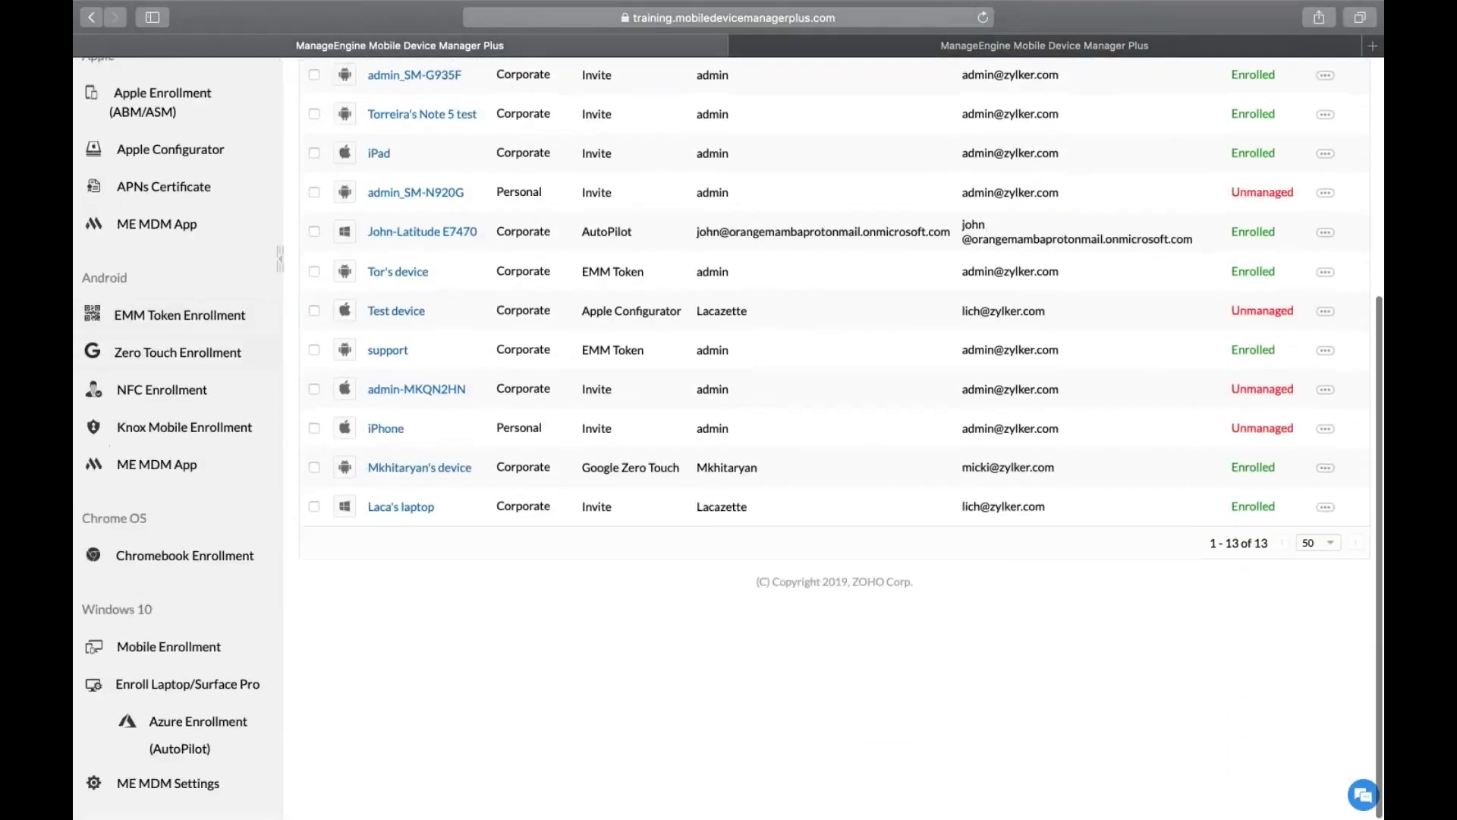
left_click(225, 734)
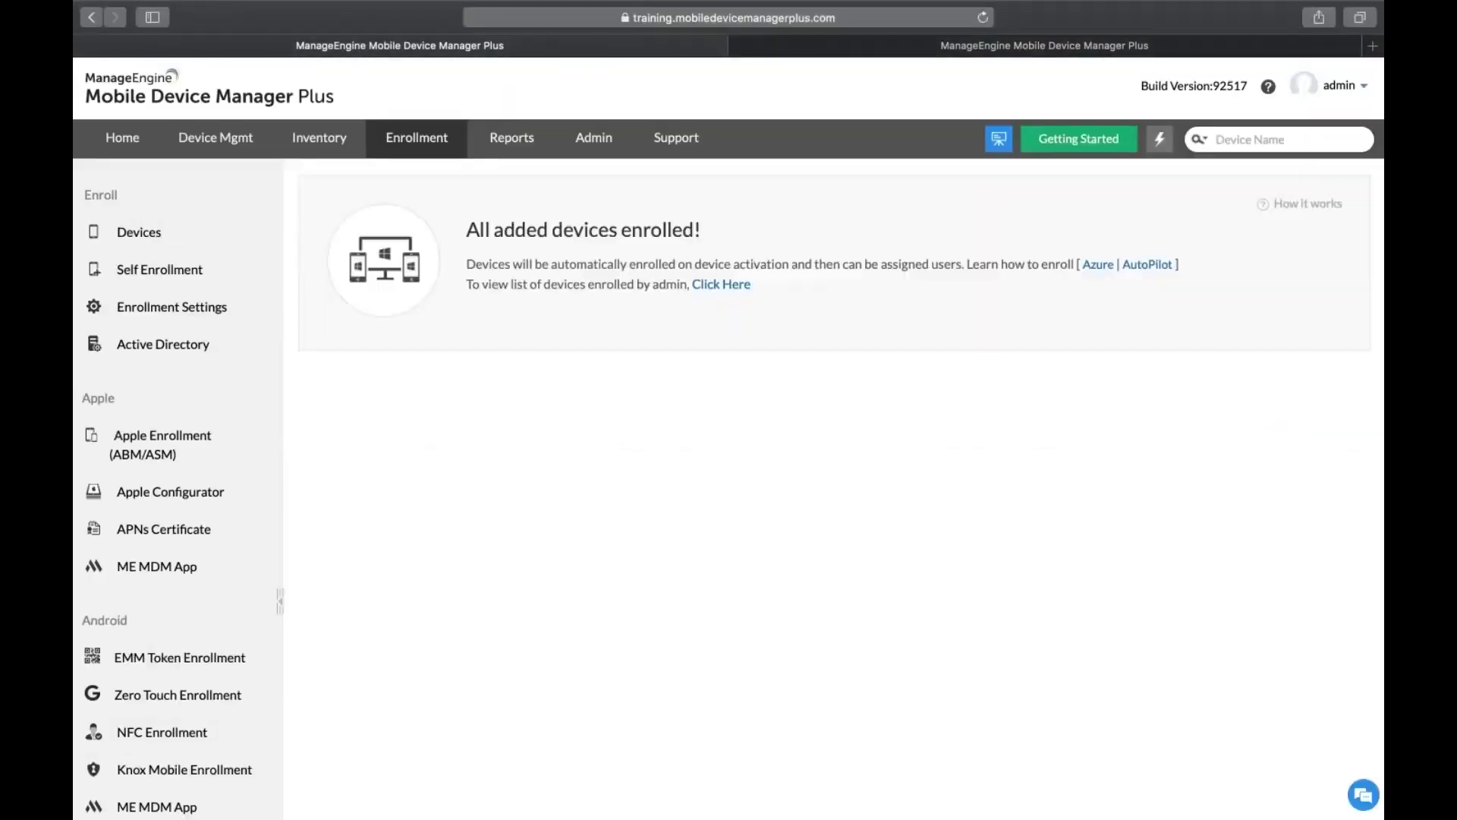
scroll(431, 729, "down", 4)
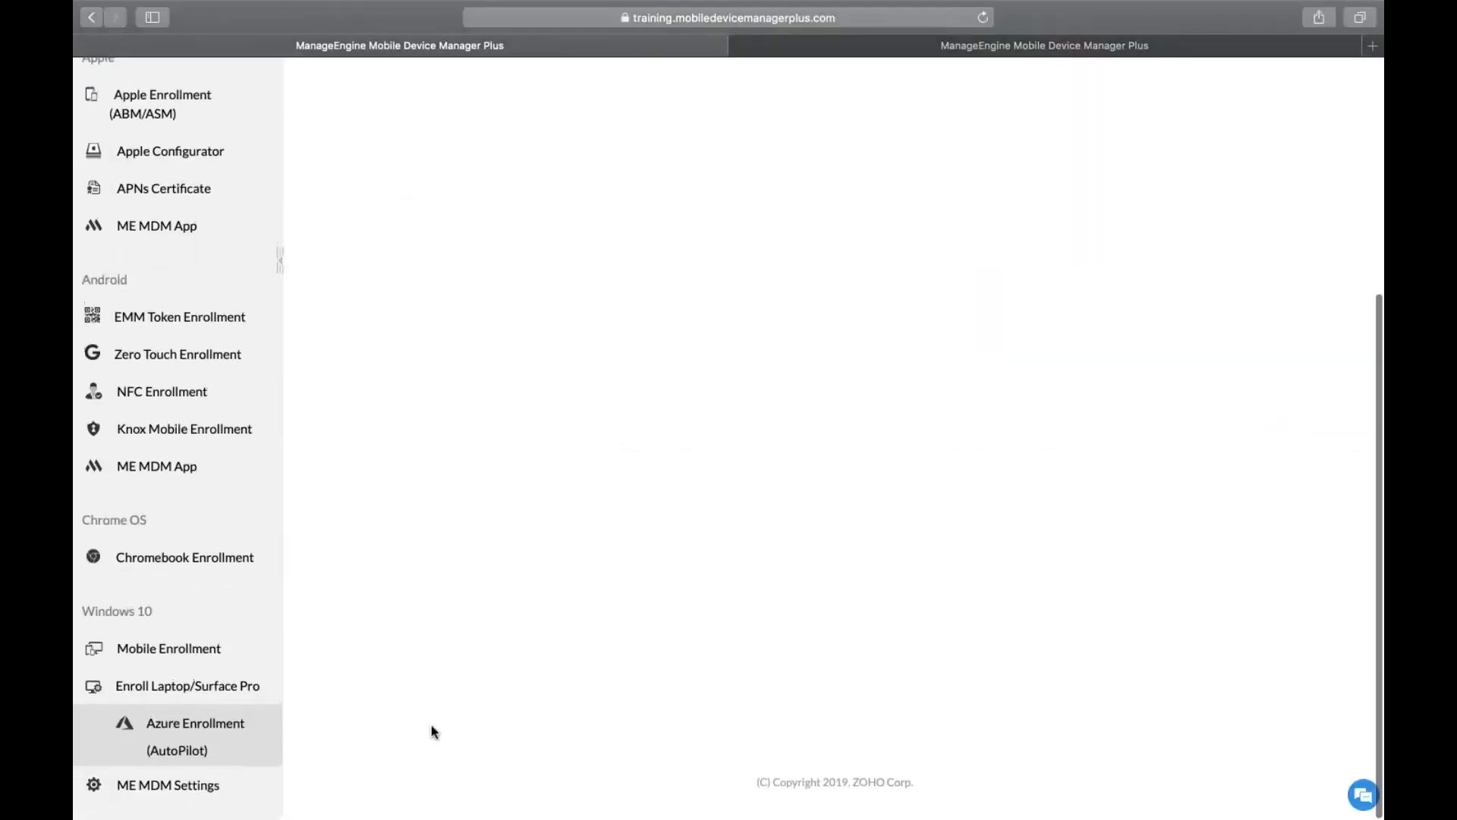
scroll(431, 728, "up", 4)
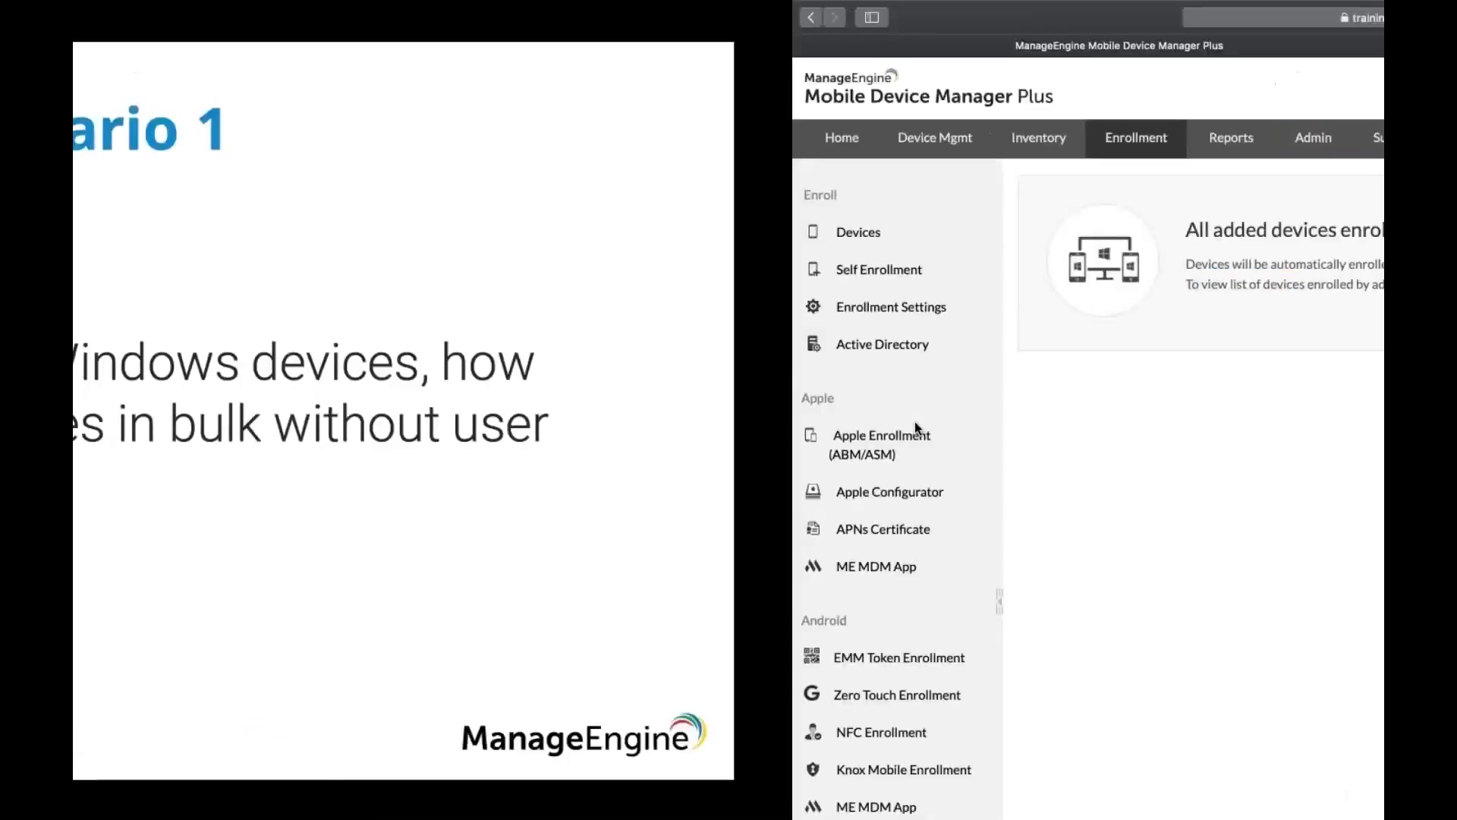
key("Right")
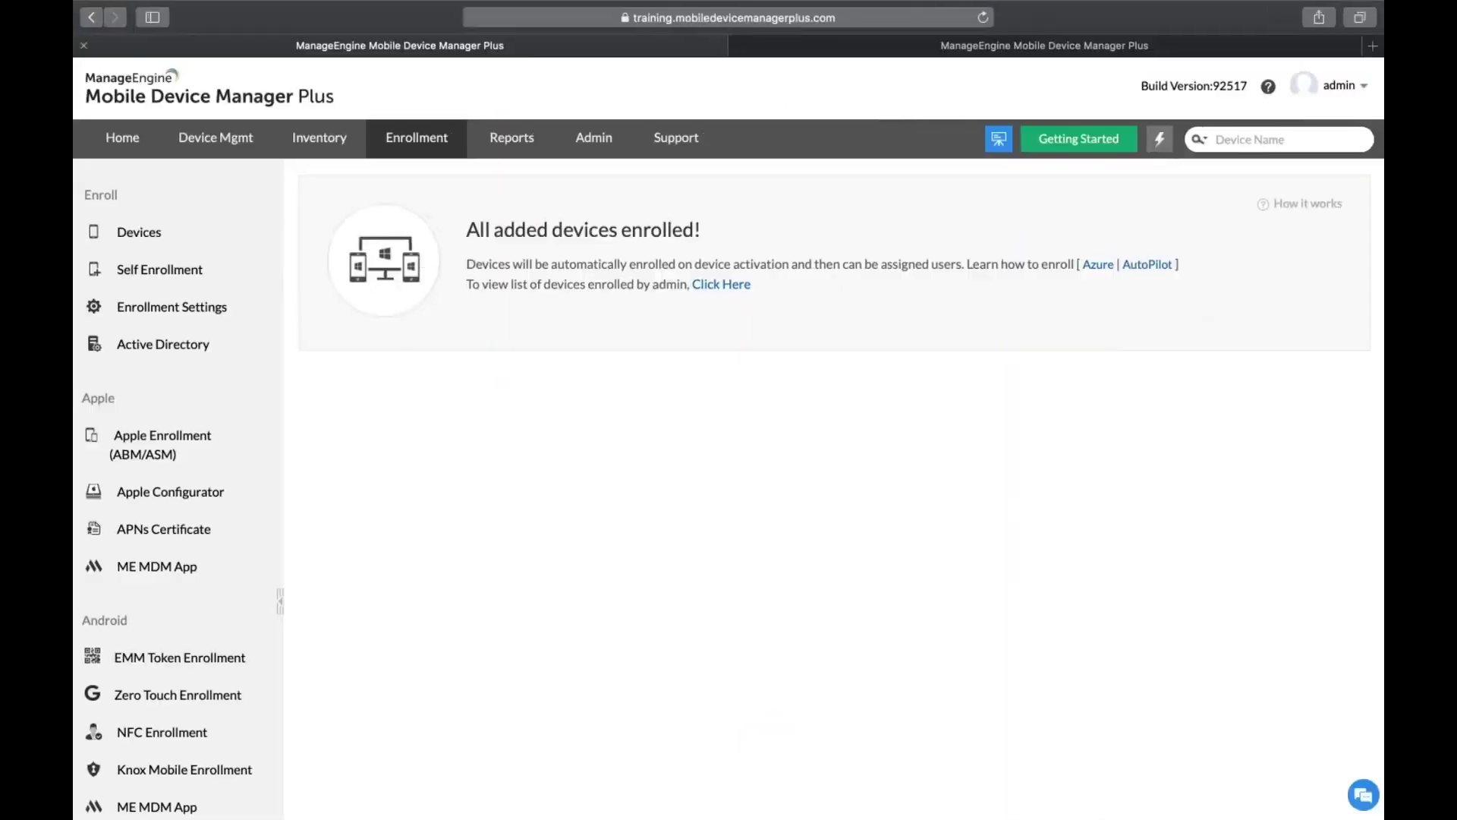
Open the Truckers group, start moving its Chromebook to the HR Department group, and cancel the move.
left_click(243, 147)
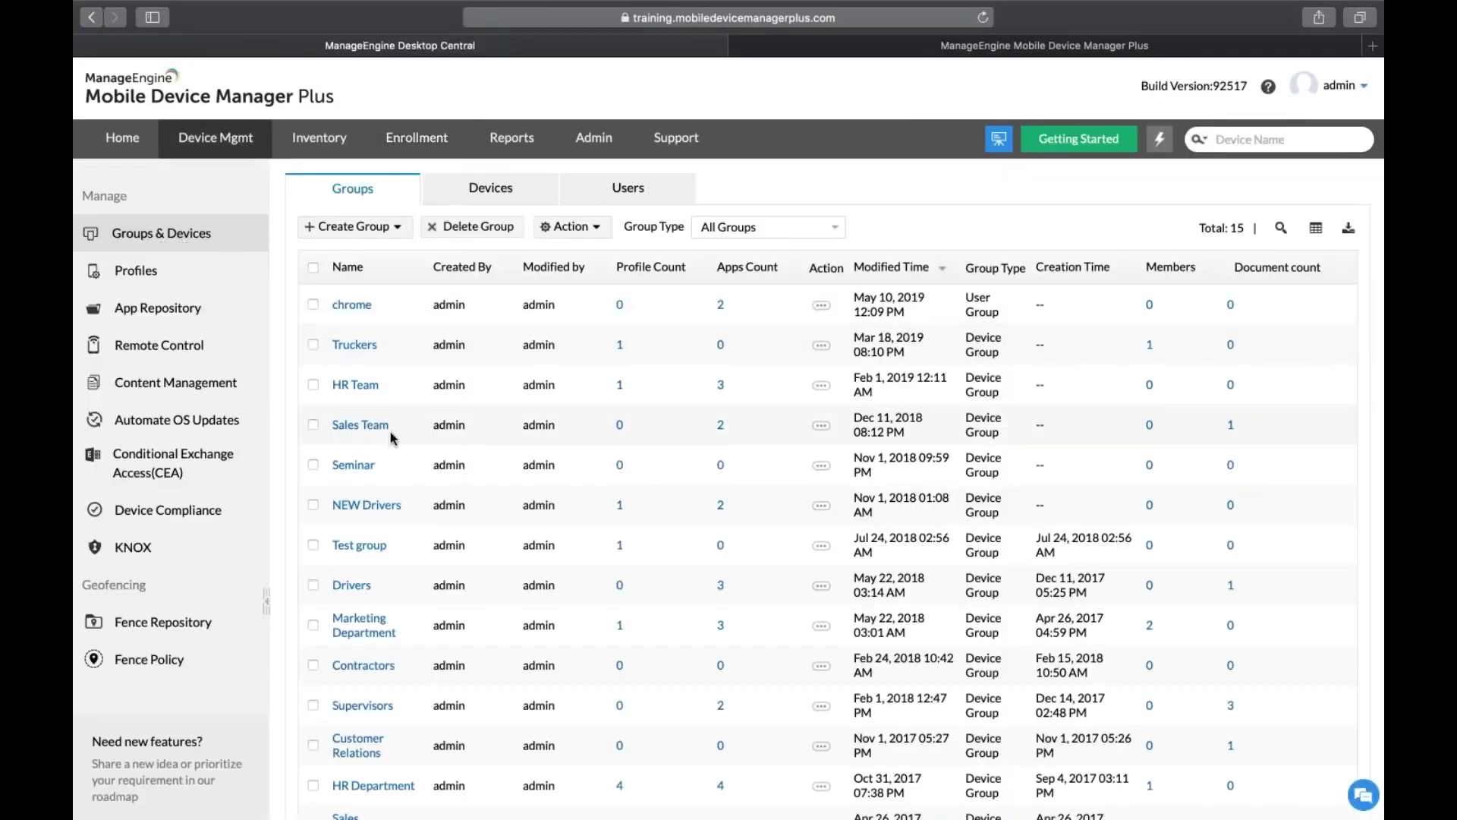
left_click(361, 346)
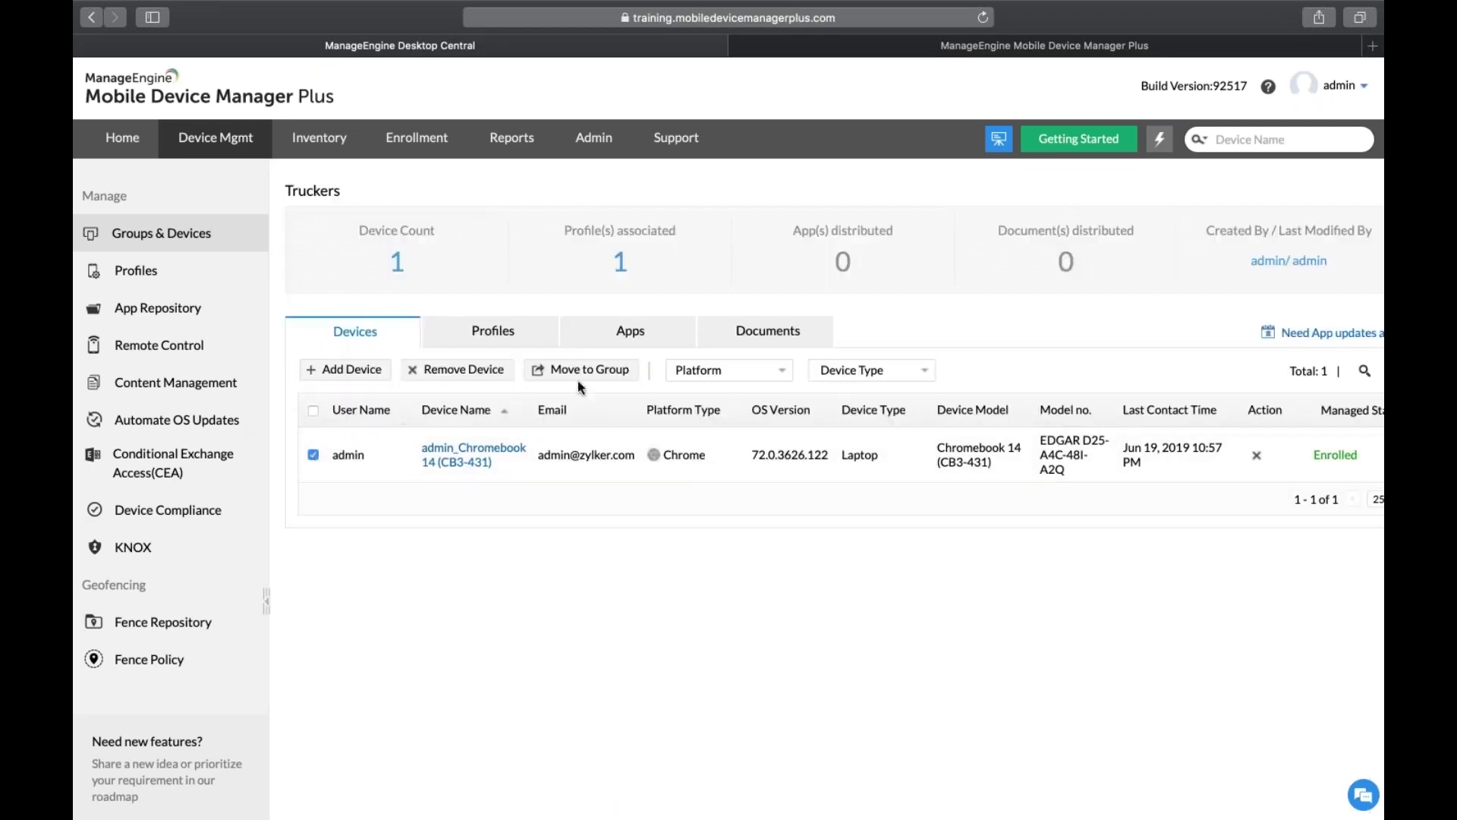
left_click(608, 370)
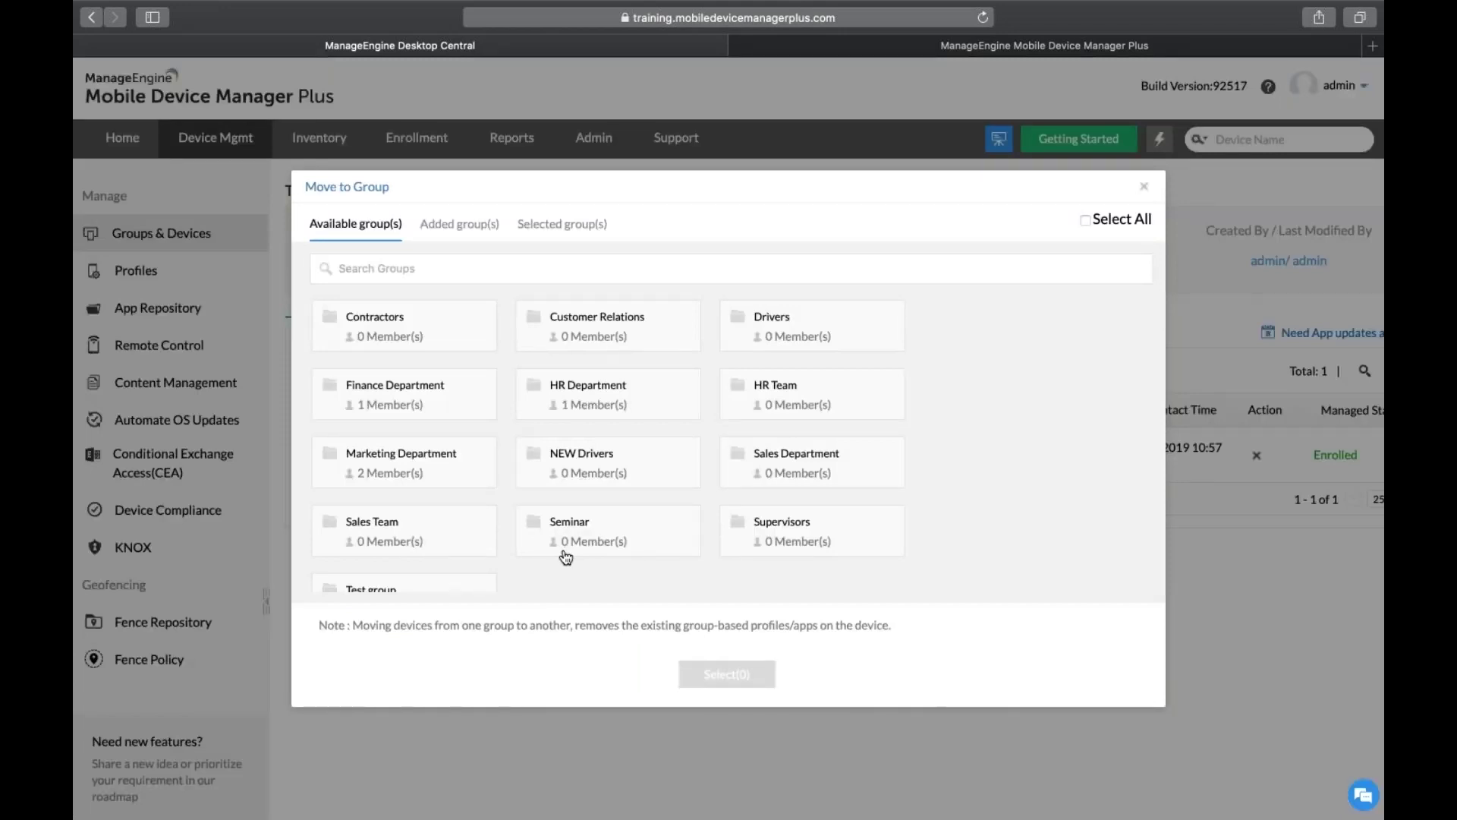
left_click(616, 418)
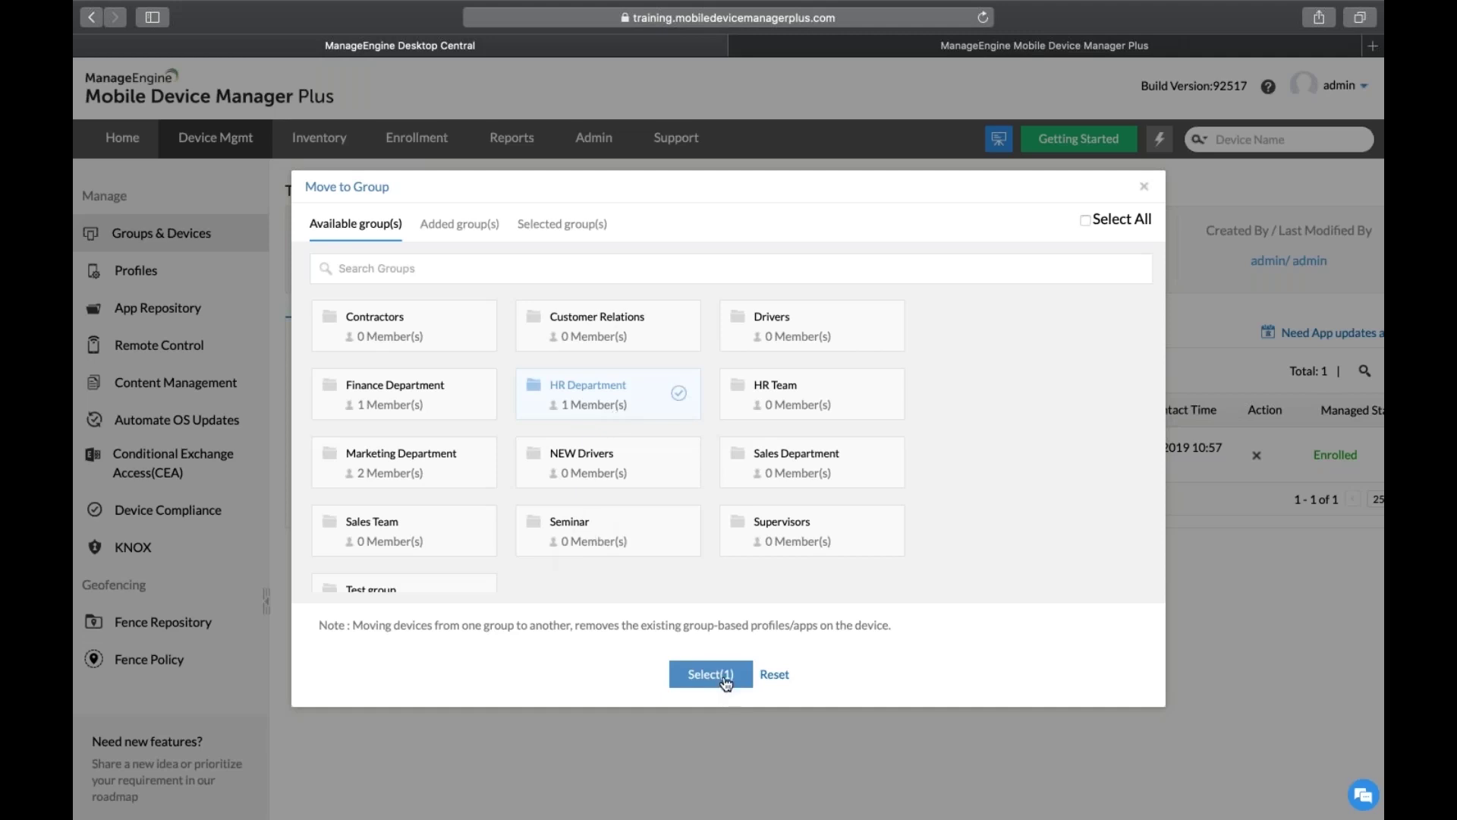
left_click(1146, 188)
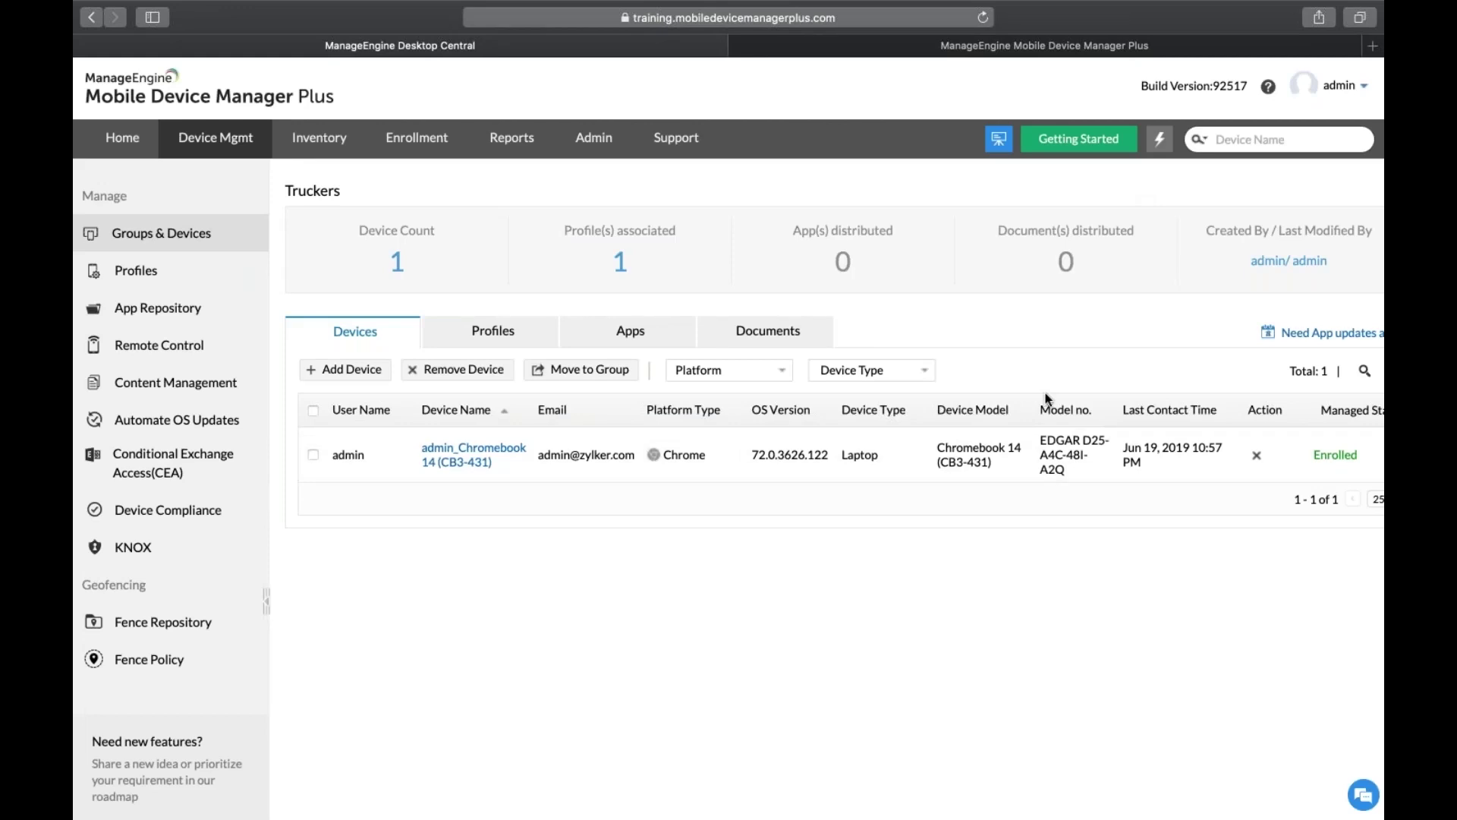
Advance the presentation past the department change scenario, and return to Mobile Device Manager Plus to open the profiles list.
key("ctrl+Left")
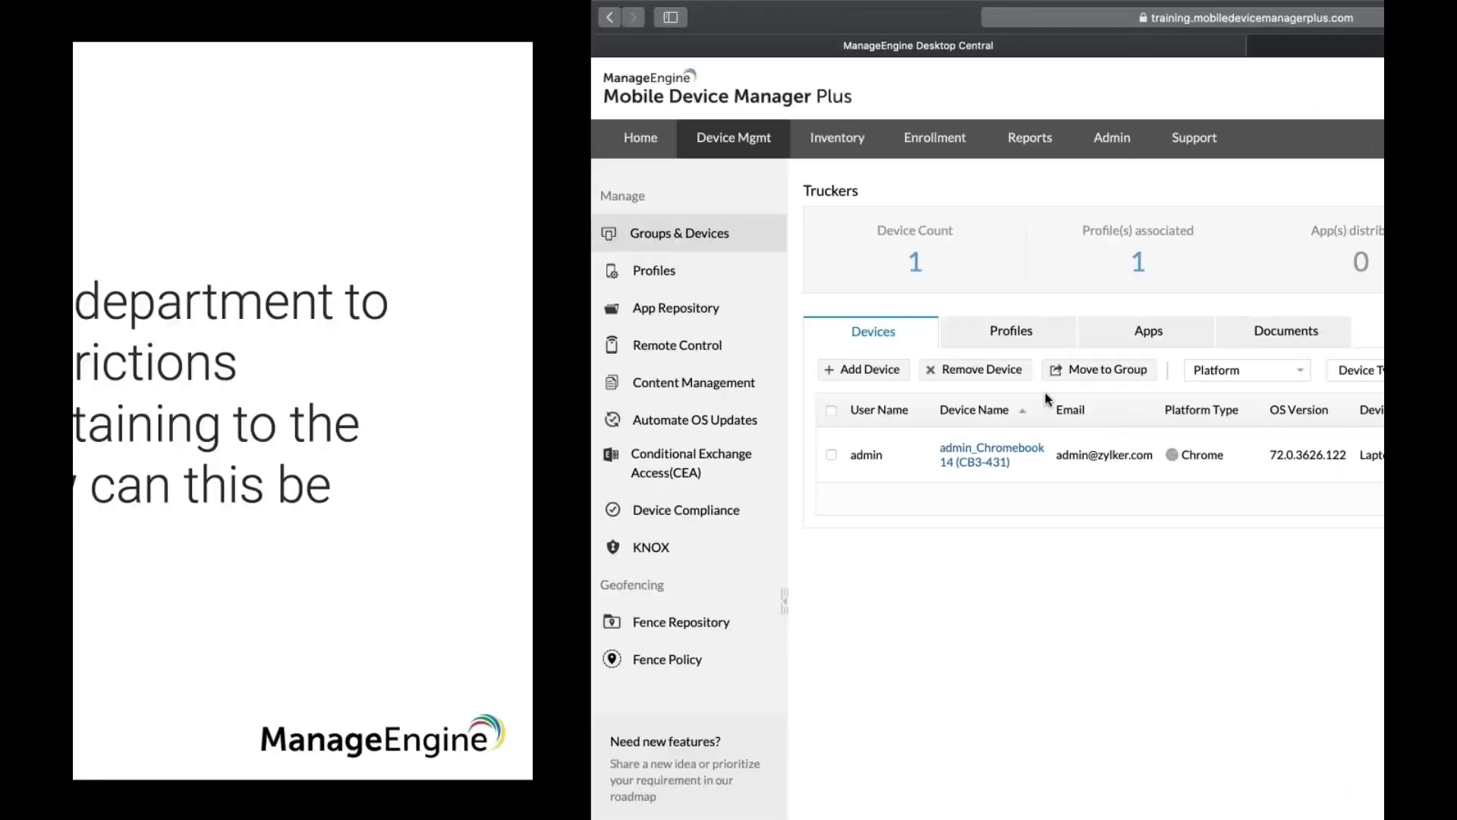
key("Right")
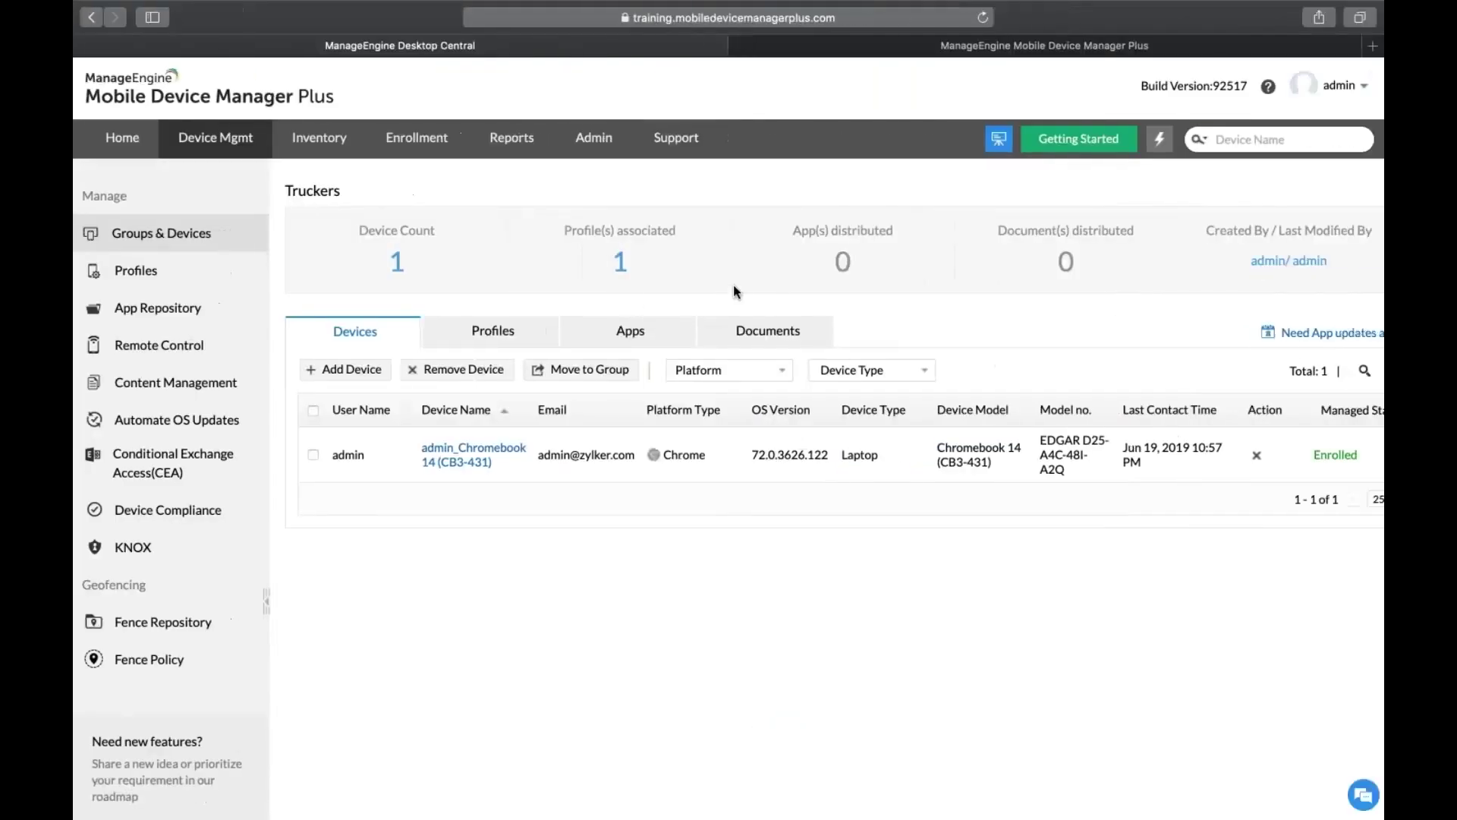
left_click(176, 282)
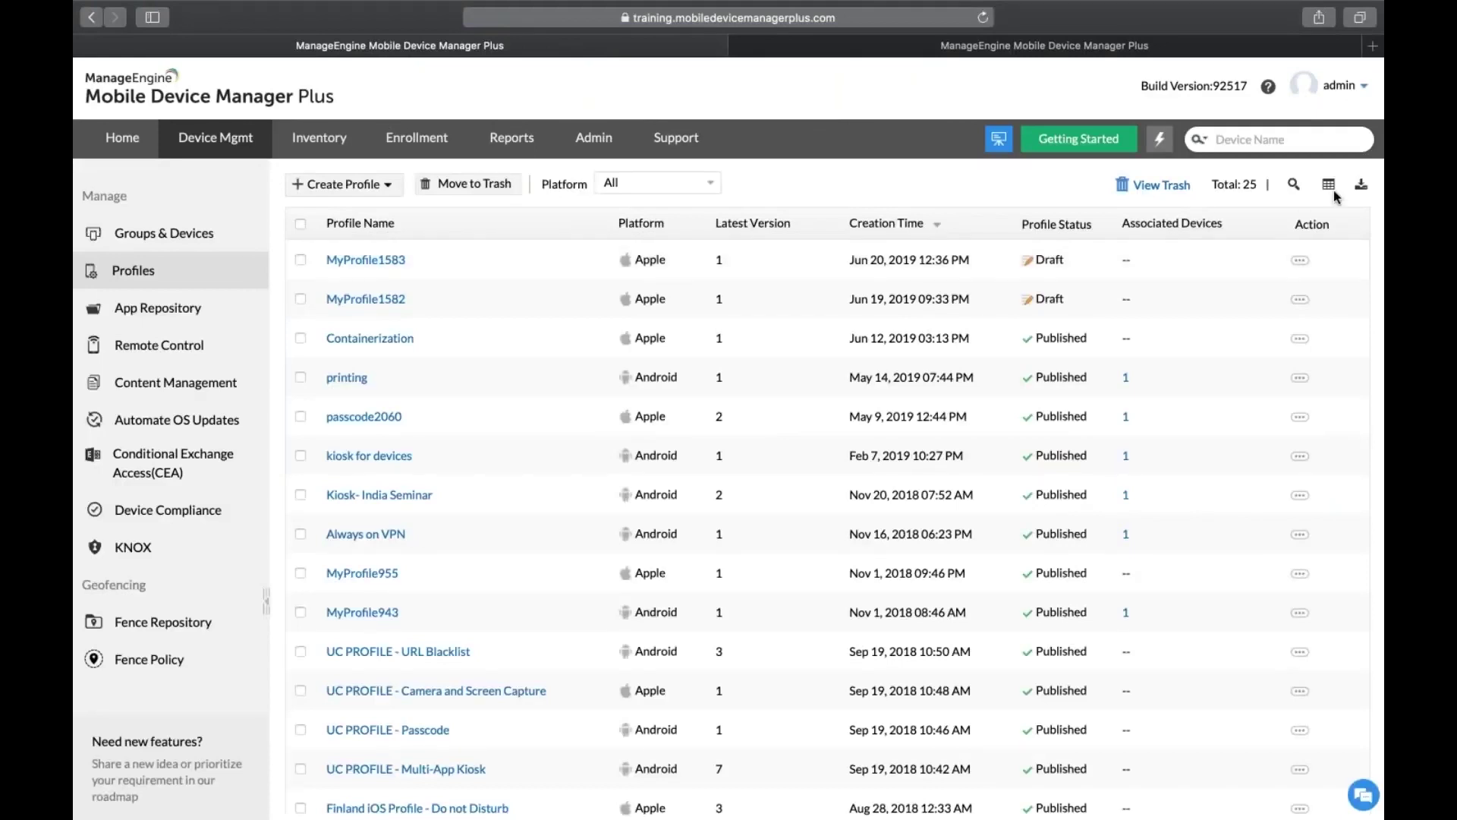
Filter the profiles list by the name "provis" and open the Provisioning devices profile.
left_click(1294, 186)
left_click(495, 253)
type("provis")
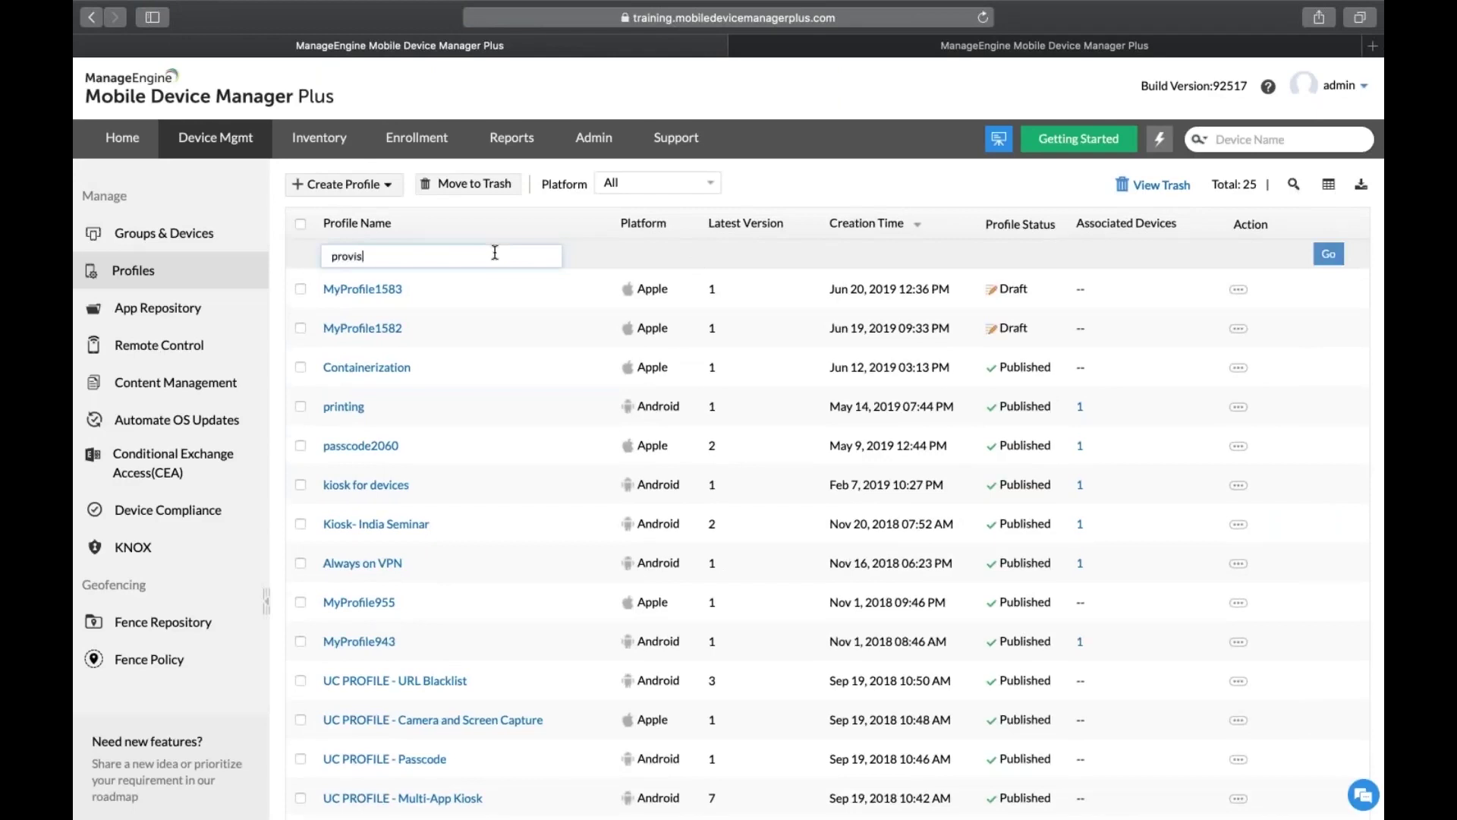
key("Return")
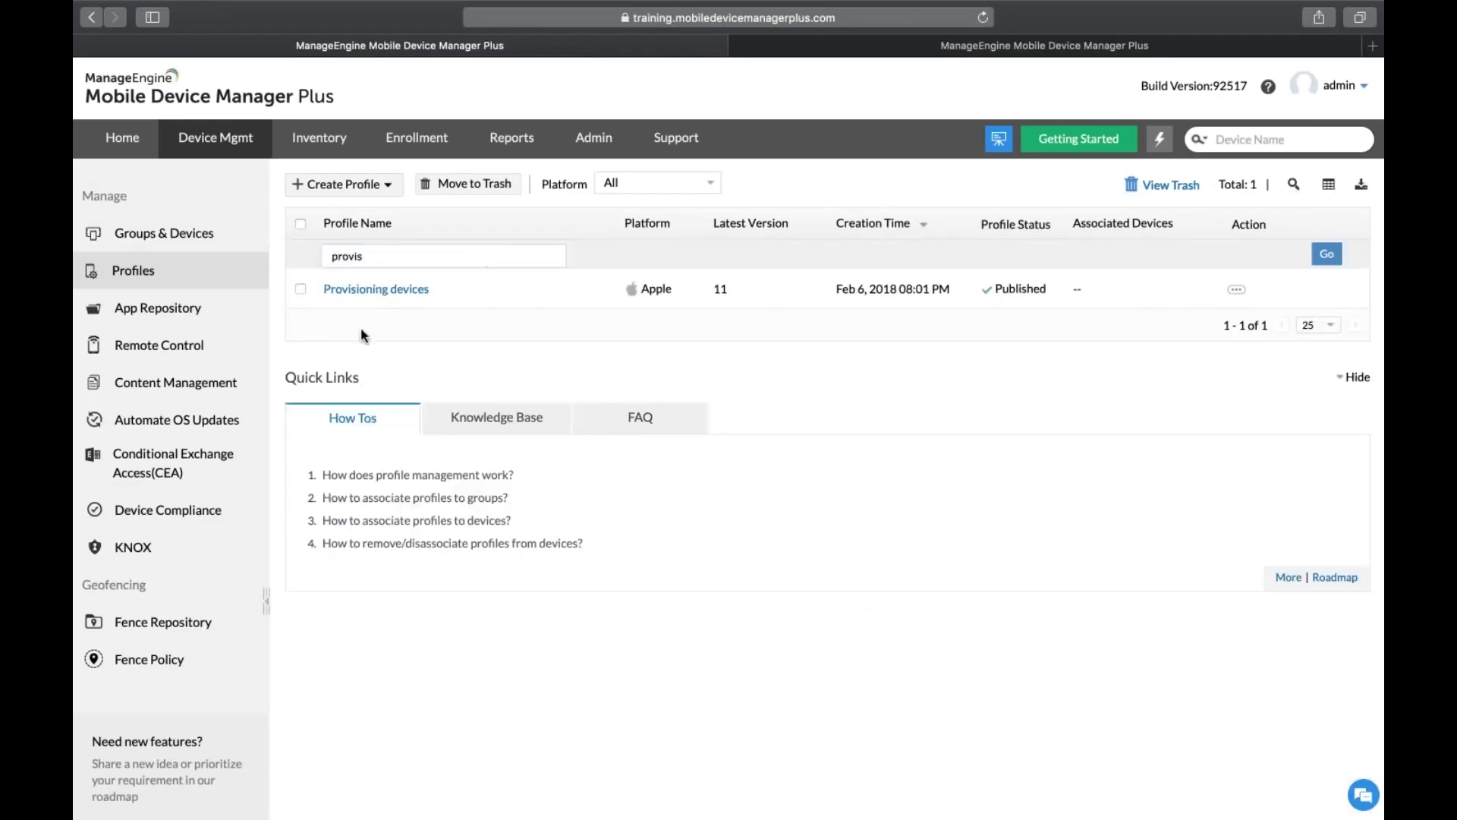
left_click(397, 294)
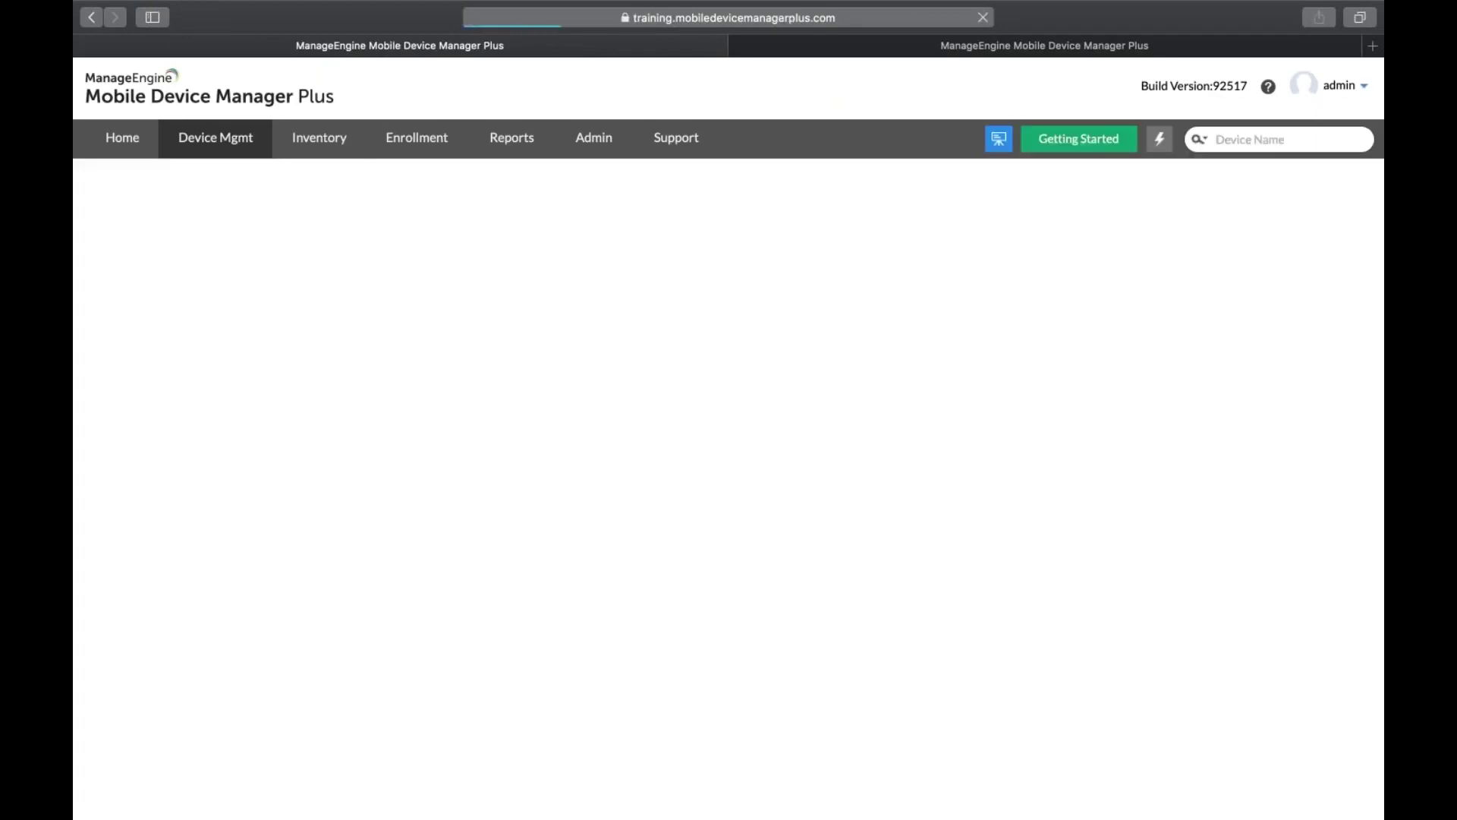
Open the Provisioning devices profile for modification and specify manageengine.com as the URL in its Managed Web Domains policy.
left_click(447, 245)
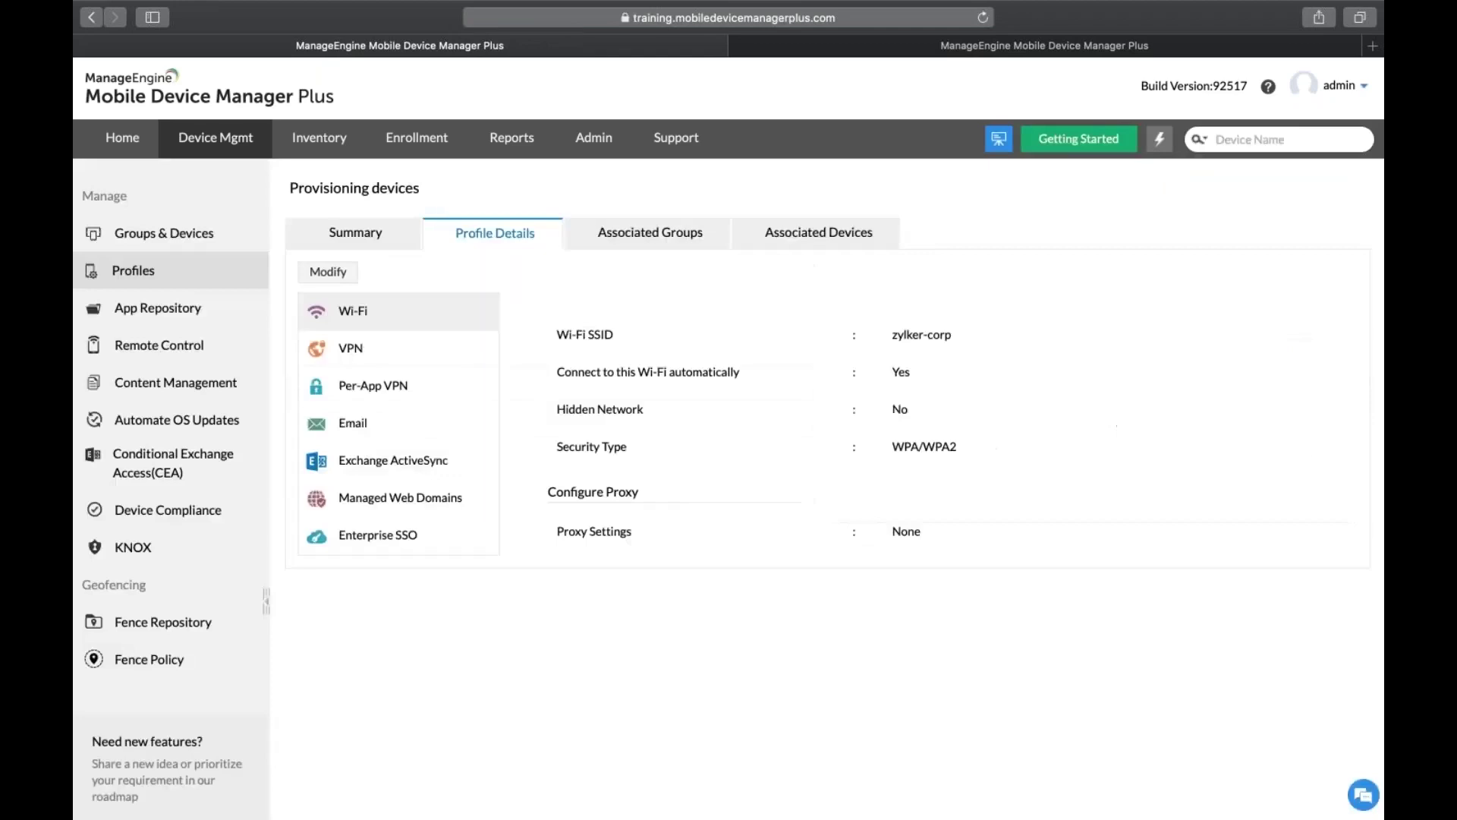
left_click(347, 271)
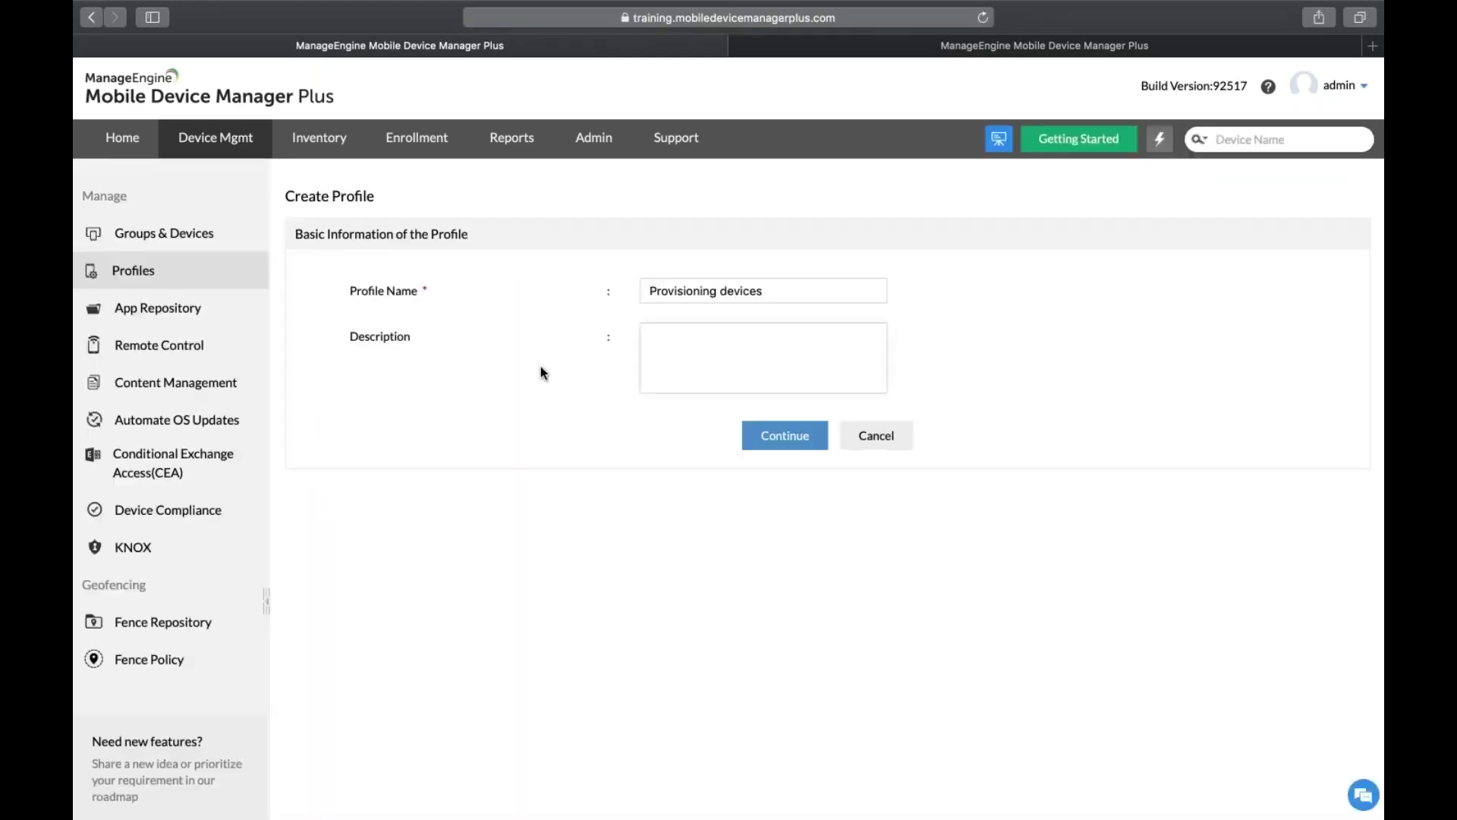
left_click(775, 439)
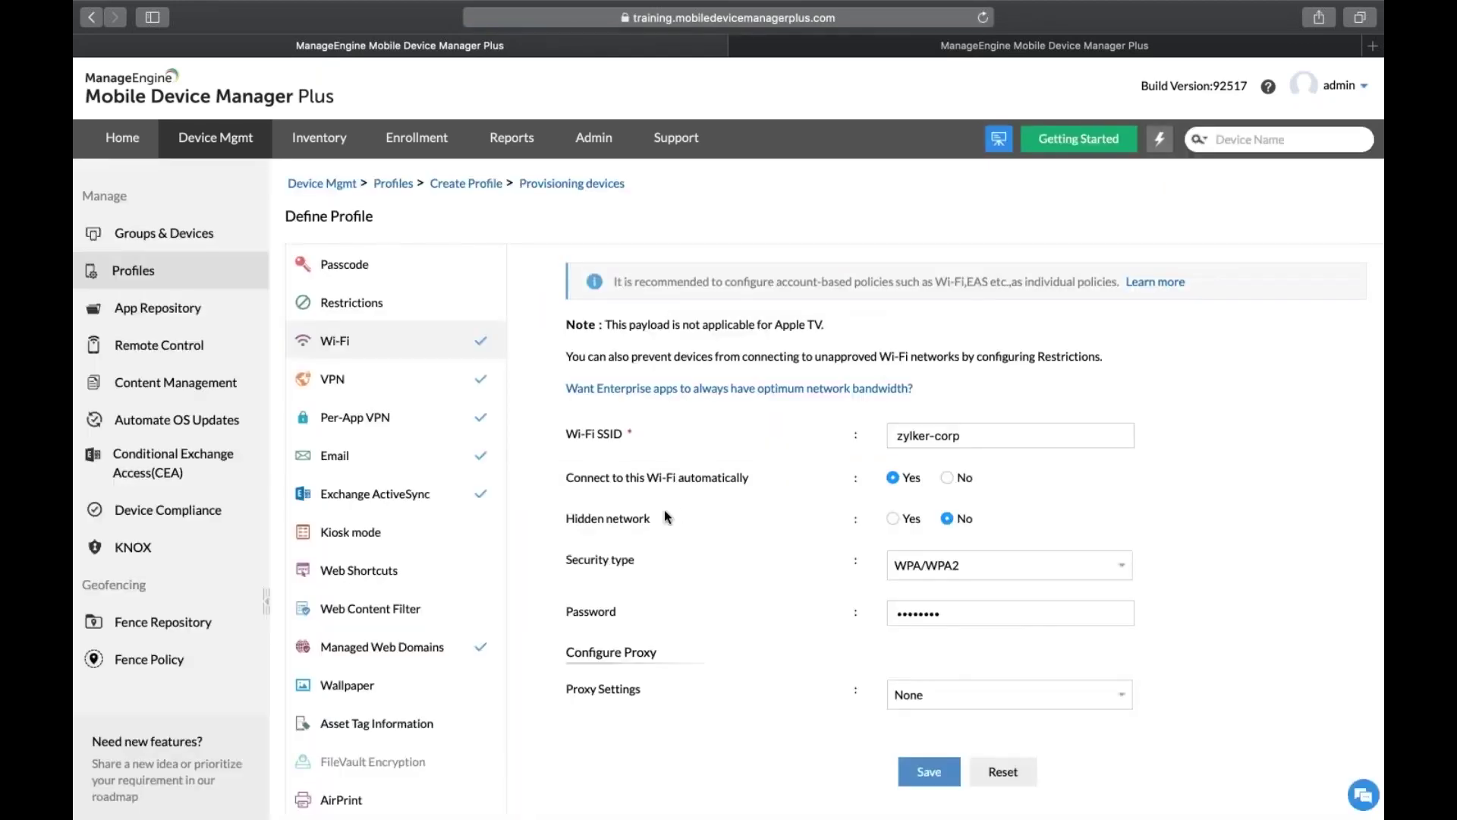
left_click(412, 648)
type("manageengine.com")
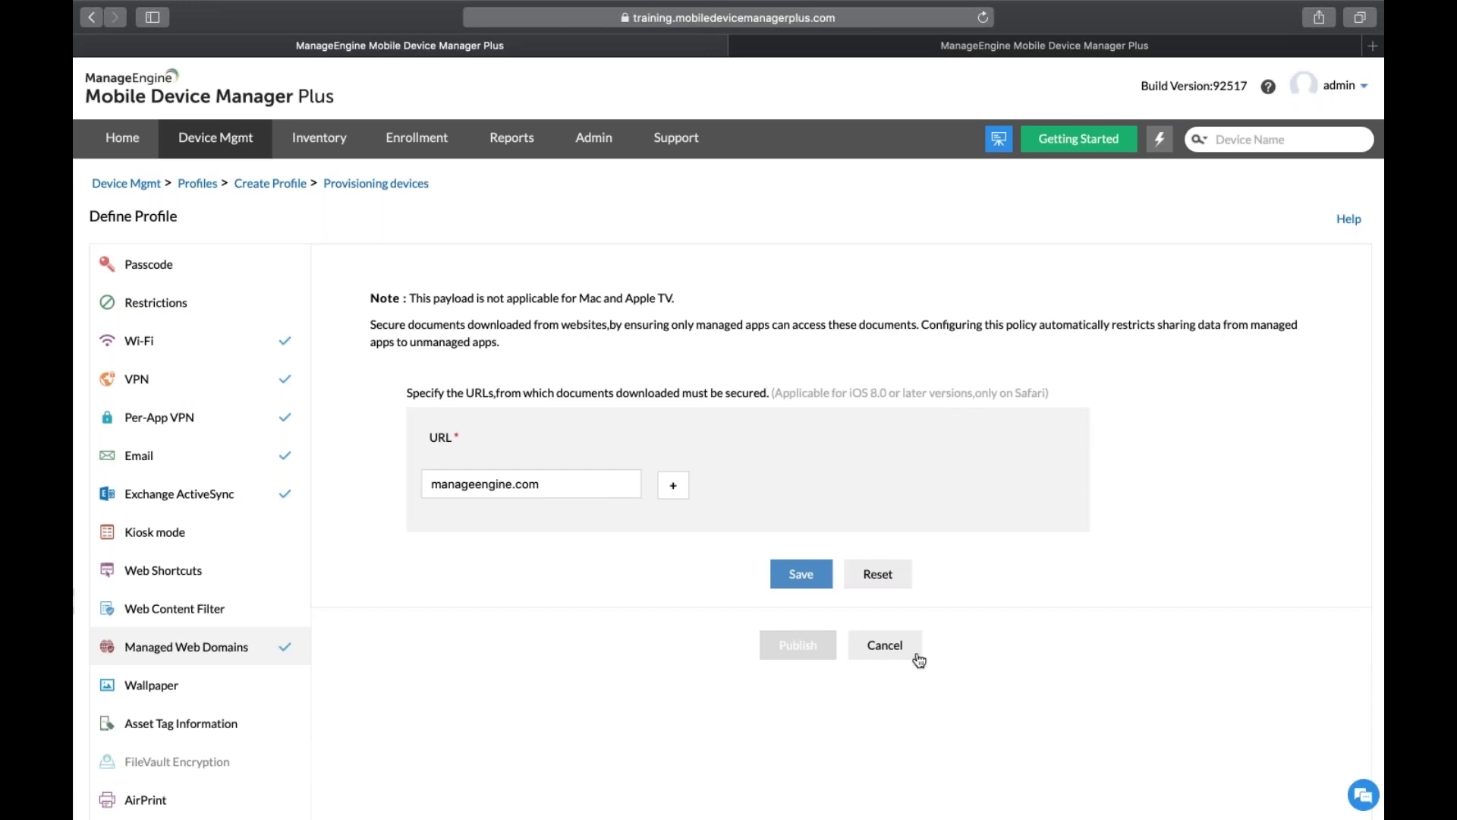
Advance the presentation past Scenario 3, and return to Mobile Device Manager Plus to open the enrollment section.
key("ctrl+Left")
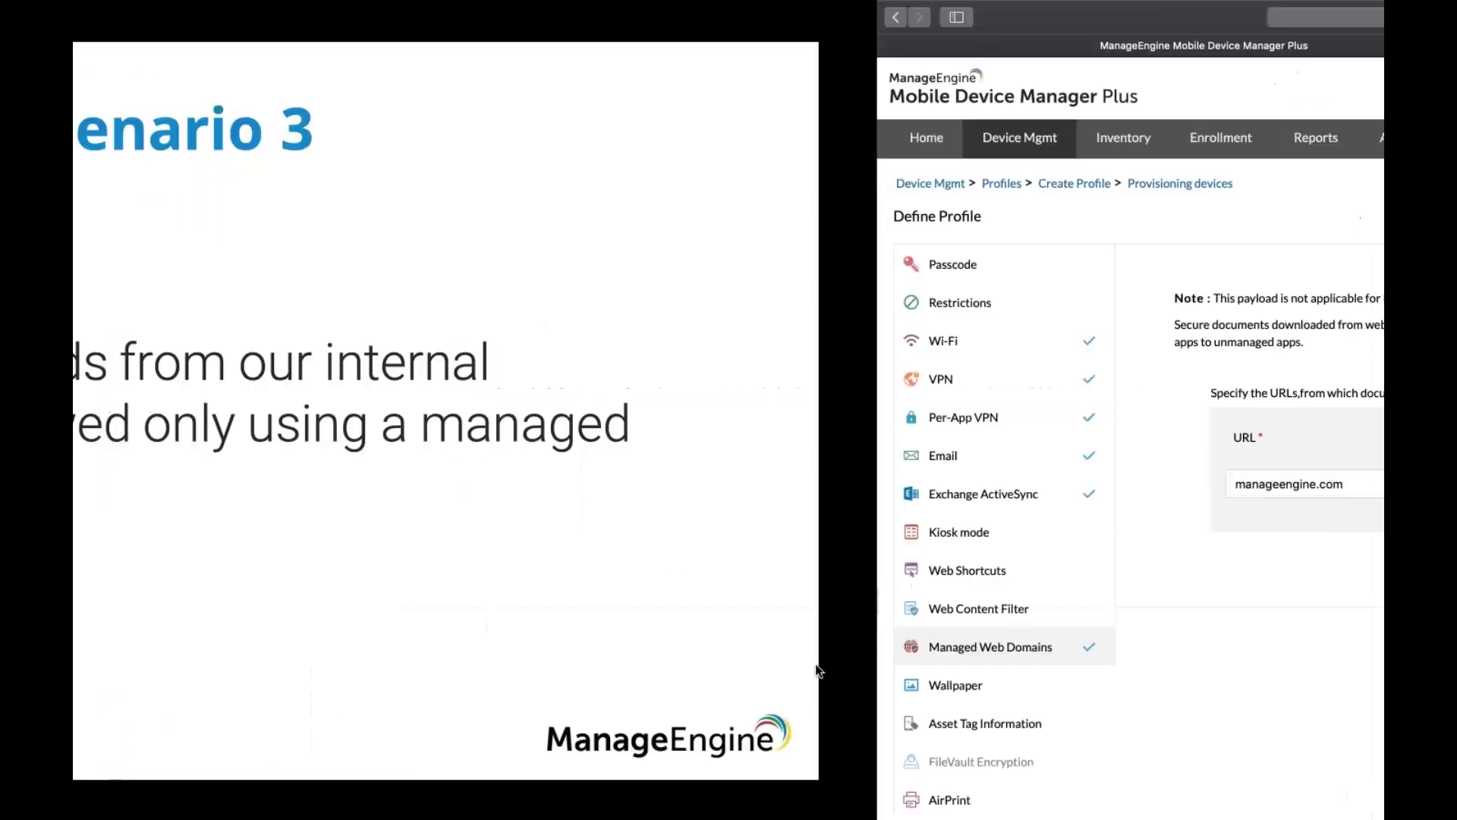
key("Right")
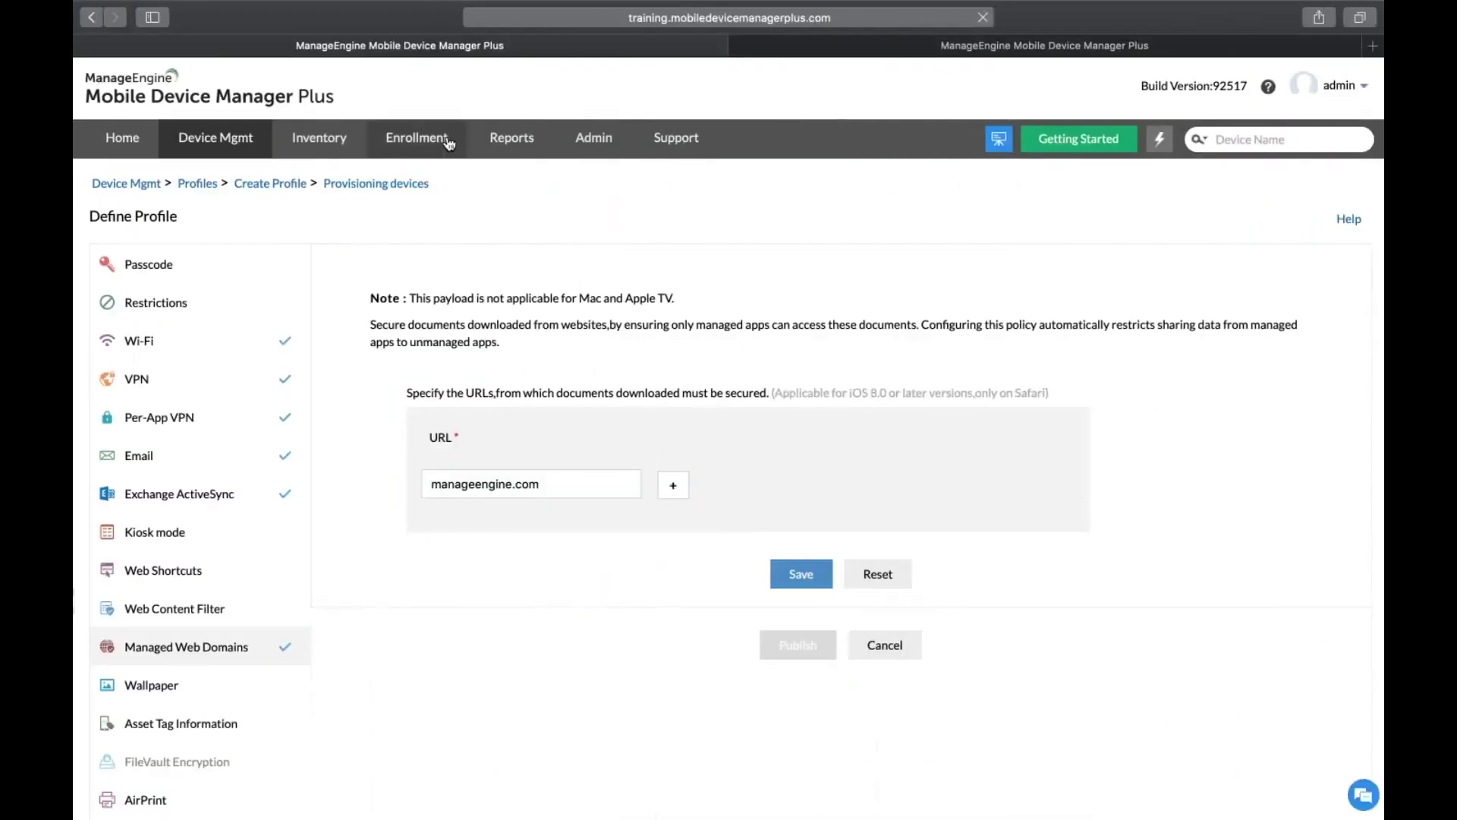
left_click(447, 141)
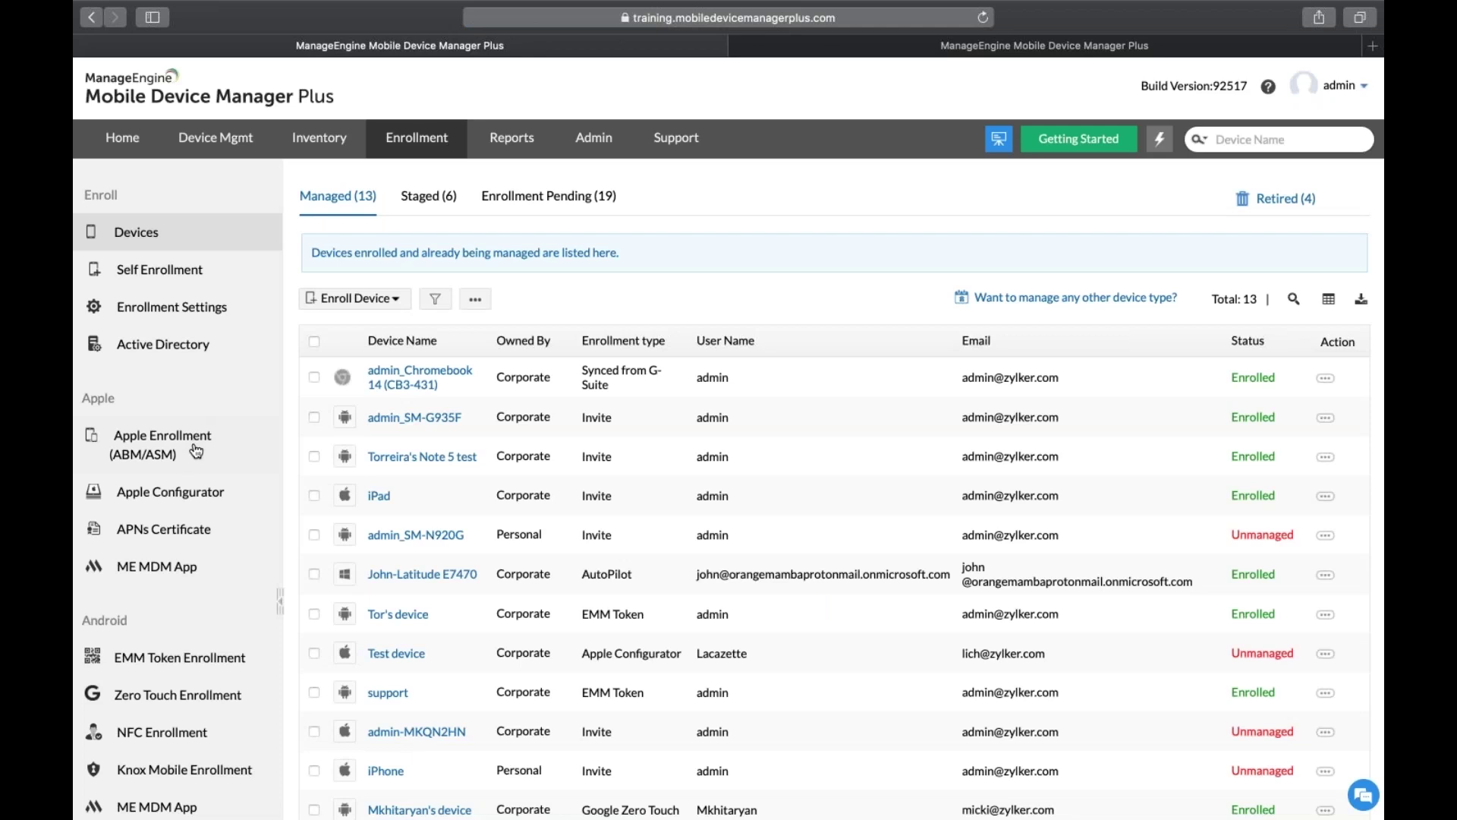
Review the Enrollment Settings and the Android ME MDM App settings that control whether users can remove the app.
left_click(212, 316)
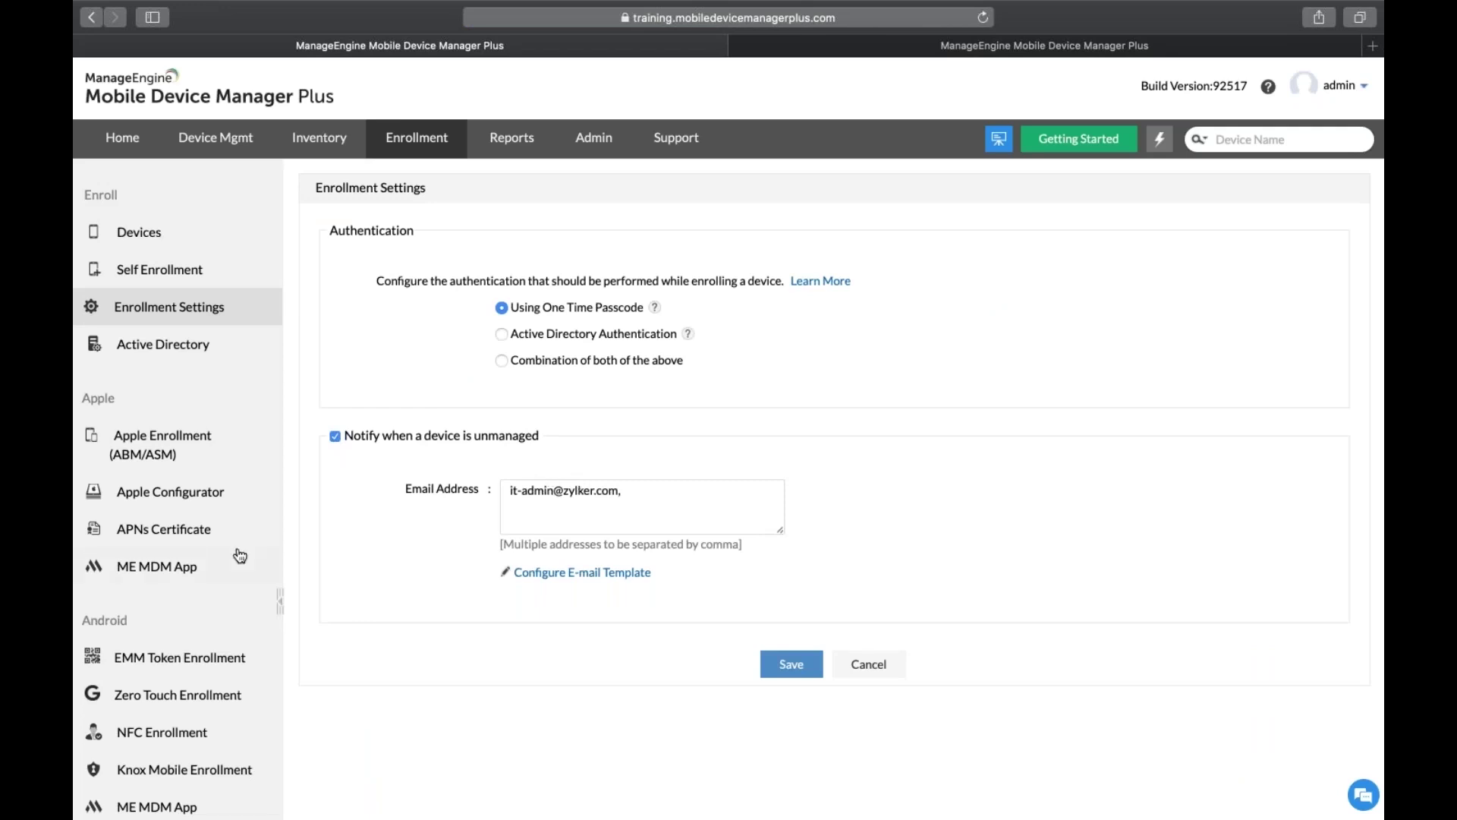
scroll(238, 554, "down", 3)
left_click(226, 662)
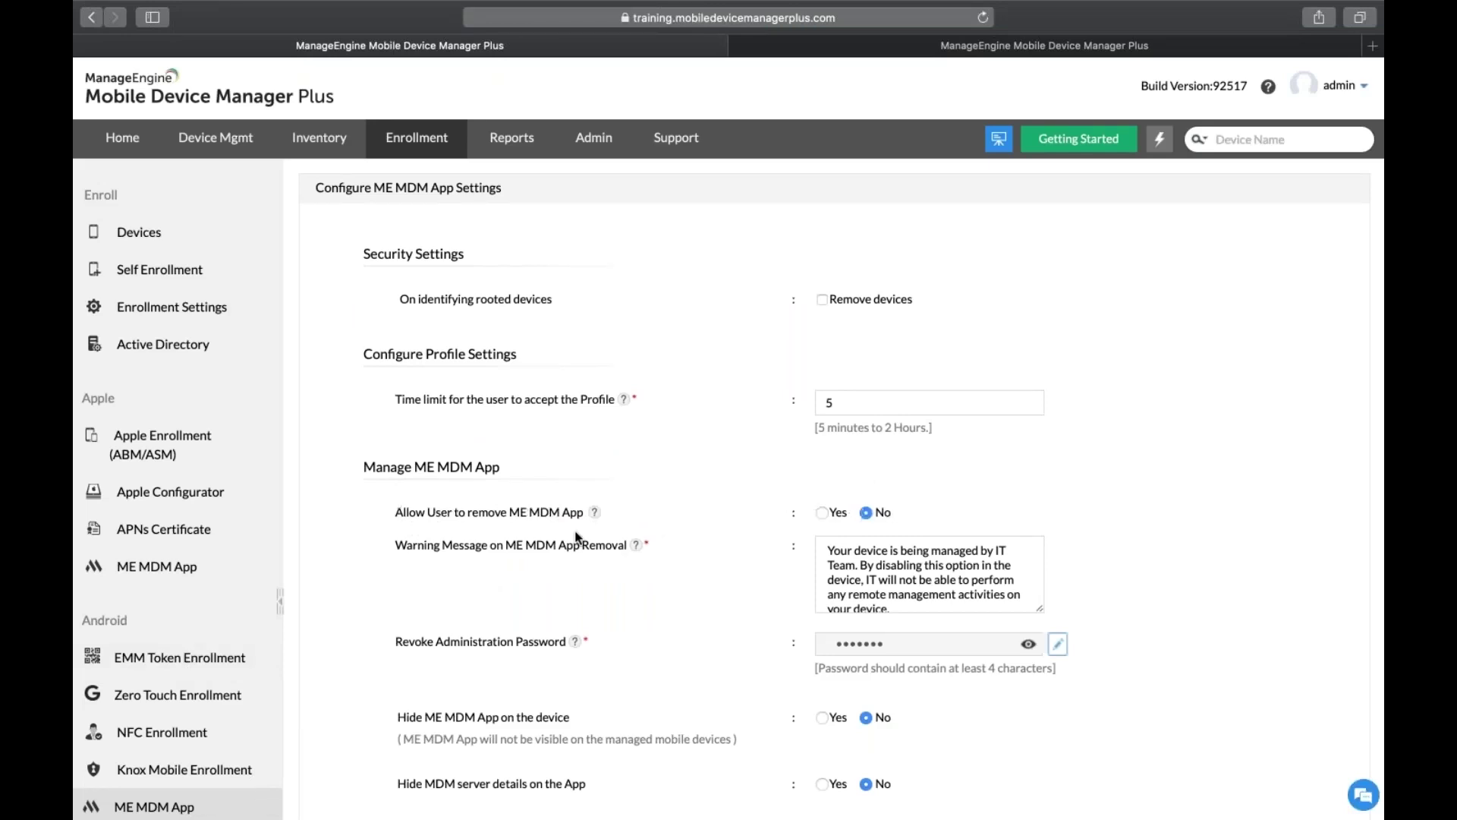
scroll(575, 536, "down", 2)
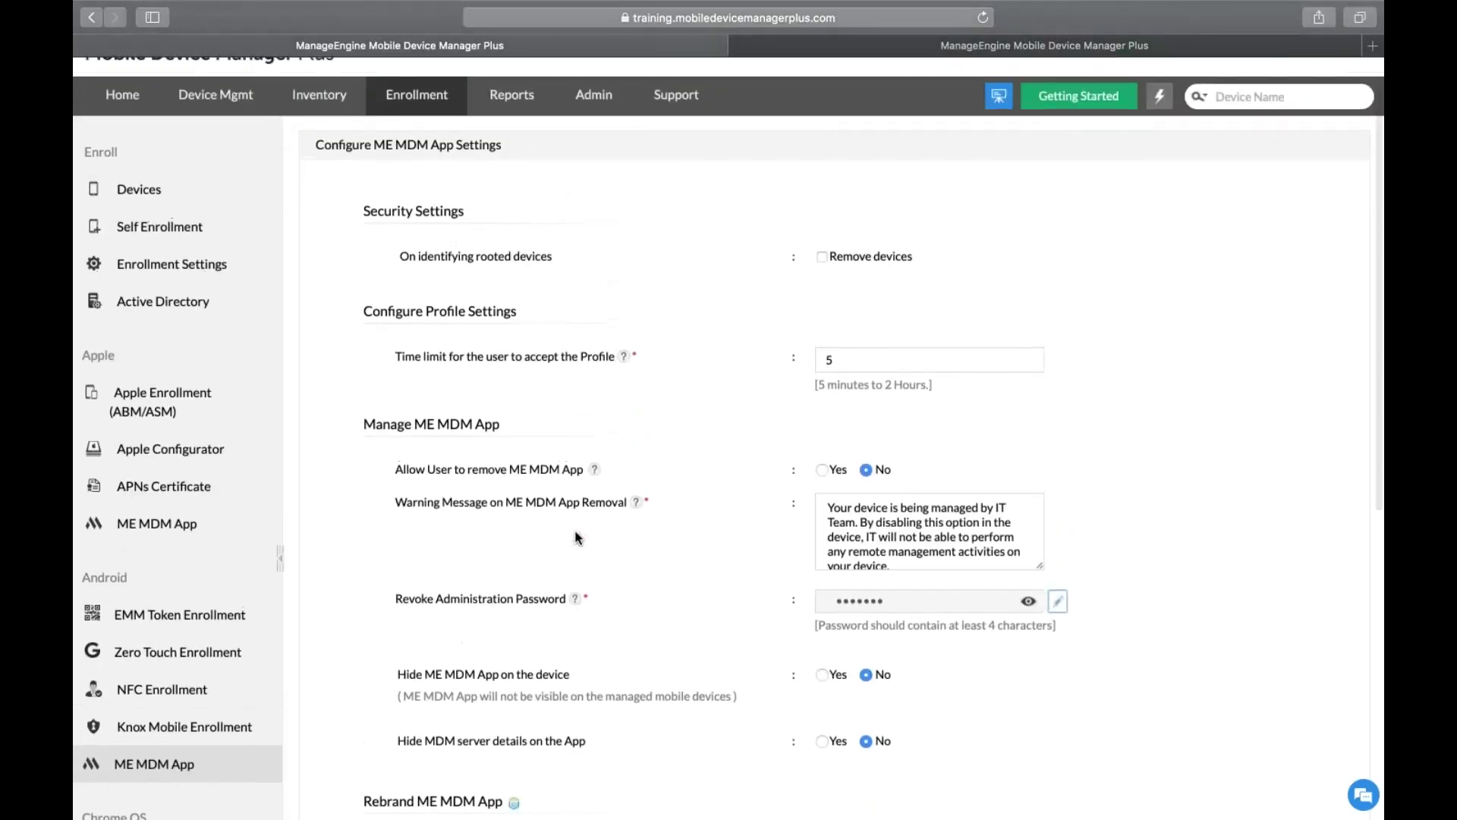
scroll(576, 536, "up", 2)
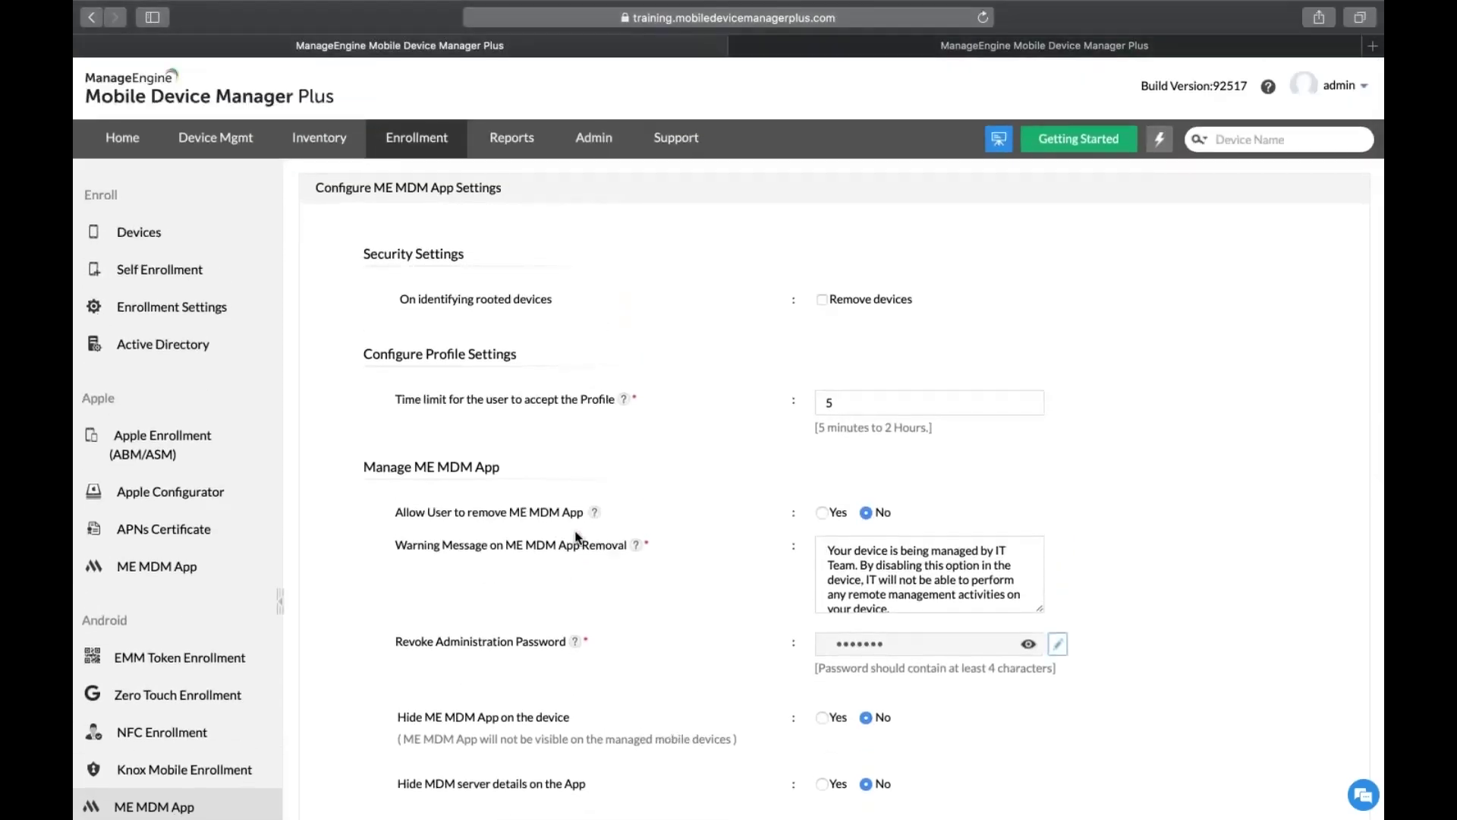
Advance the presentation past Scenario 4, and return to Mobile Device Manager Plus to open the profiles list.
key("ctrl+Left")
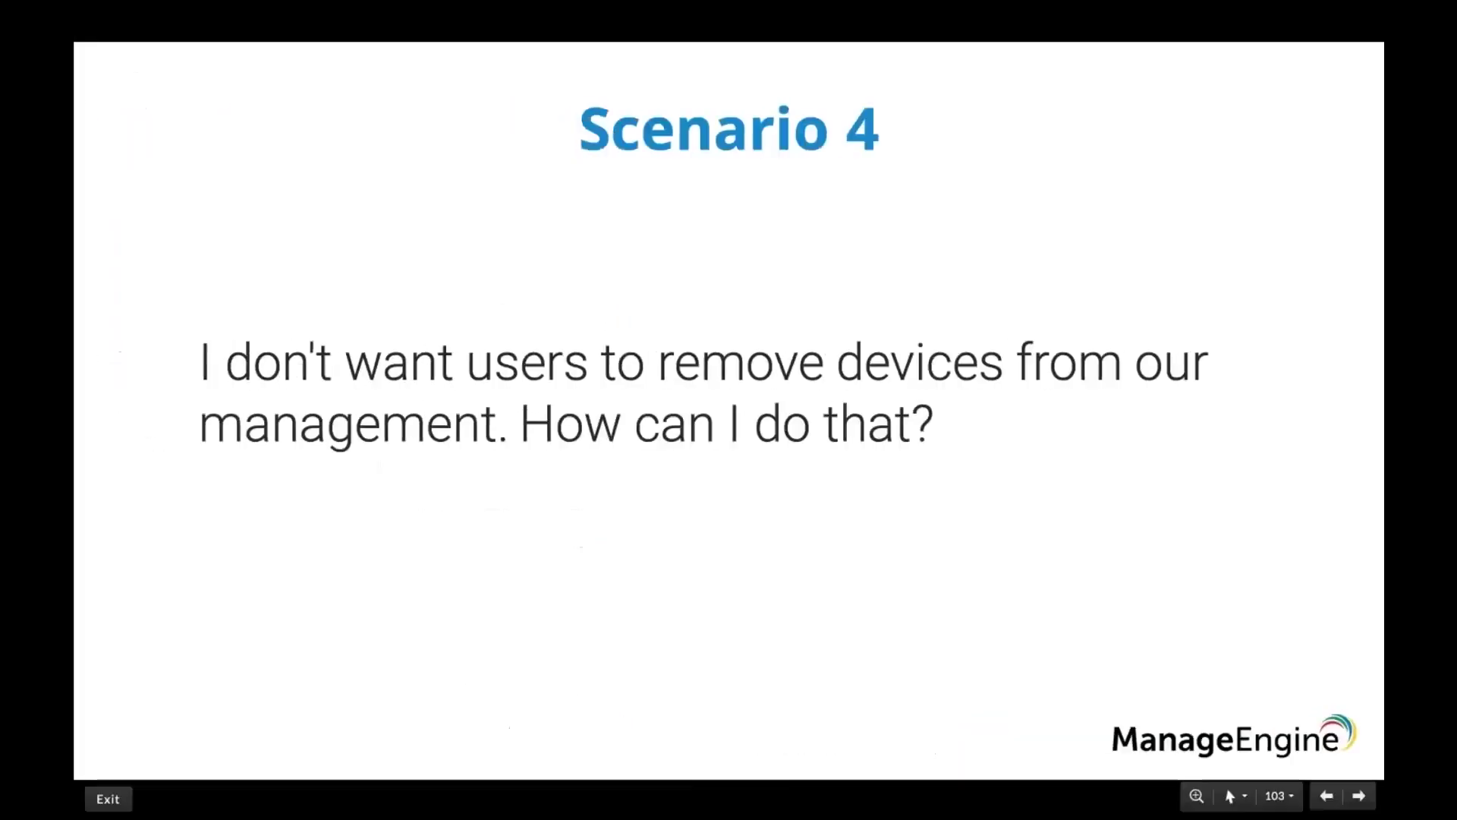
key("Right")
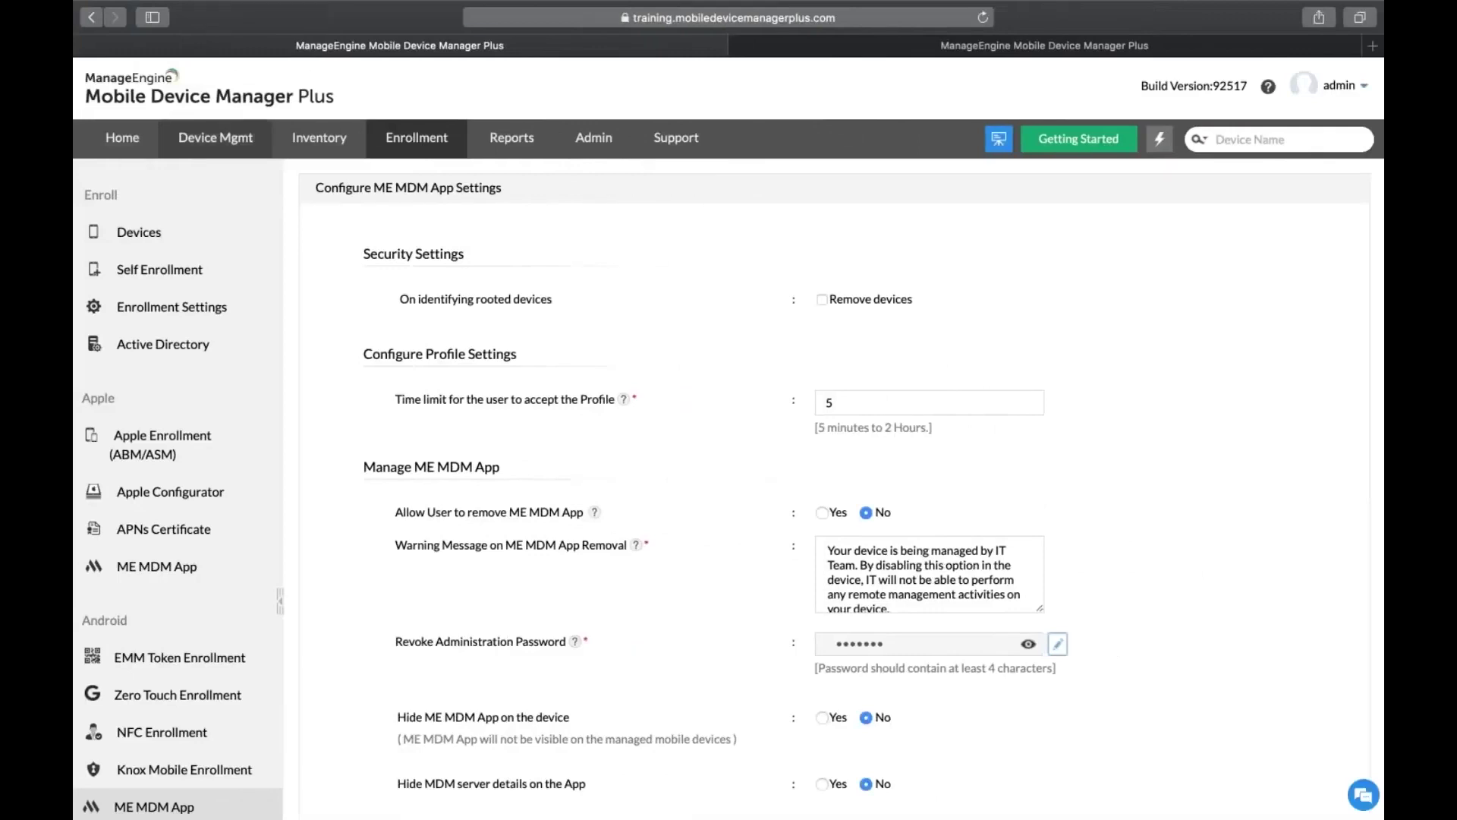
left_click(216, 138)
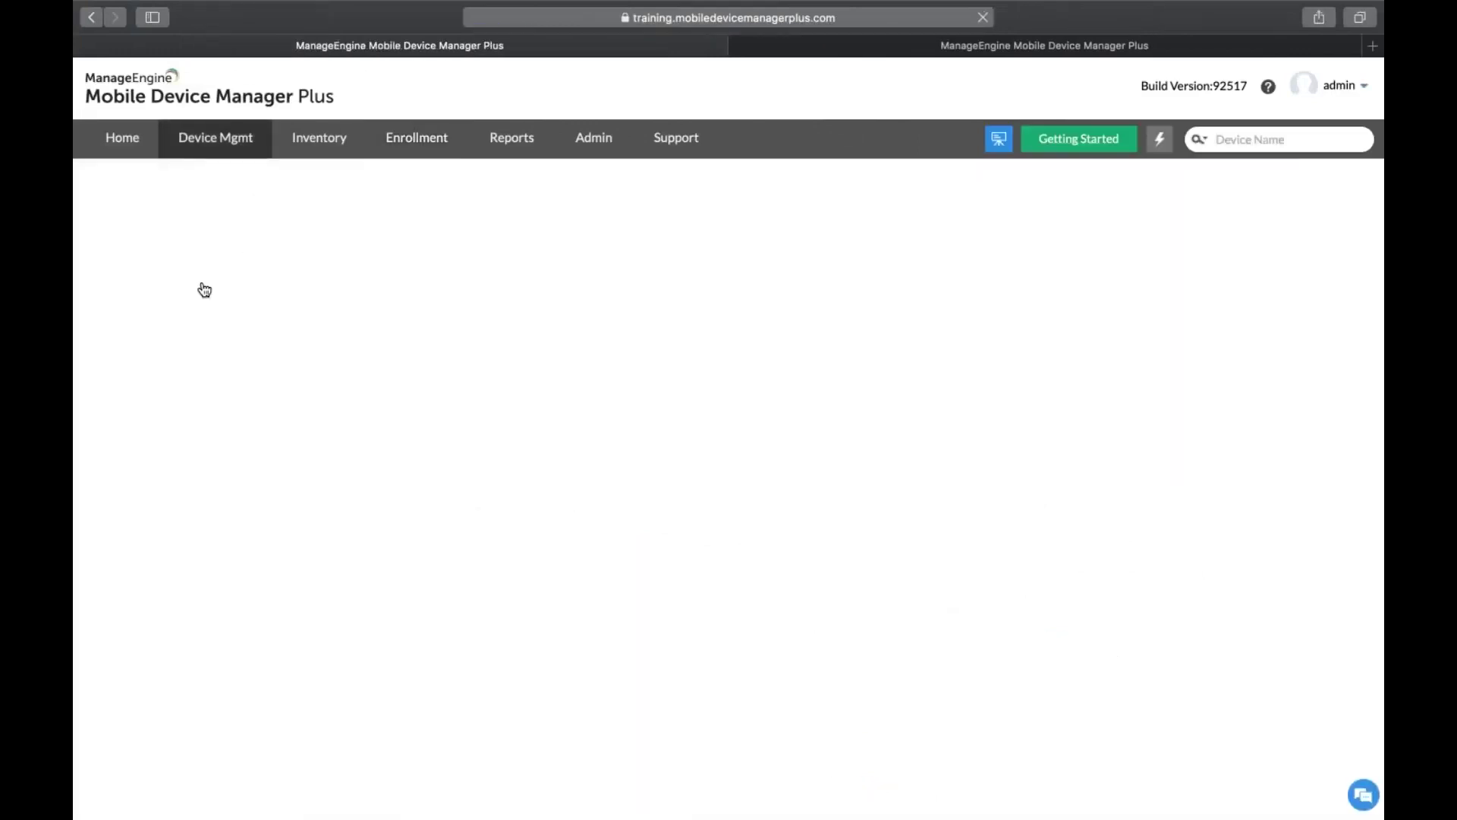
left_click(205, 292)
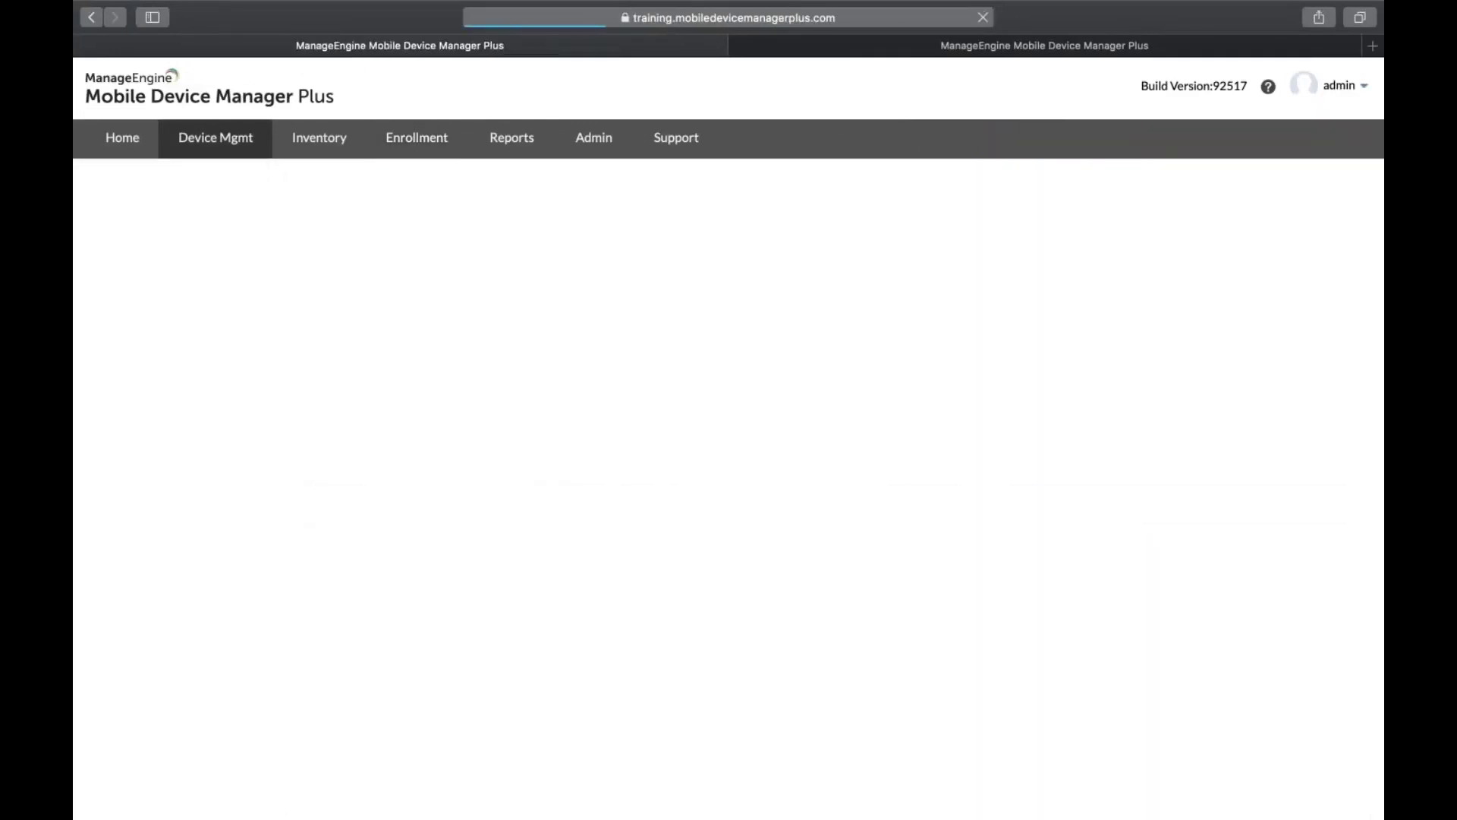
Create an Apple profile with the default name and open its FileVault Encryption policy.
left_click(379, 184)
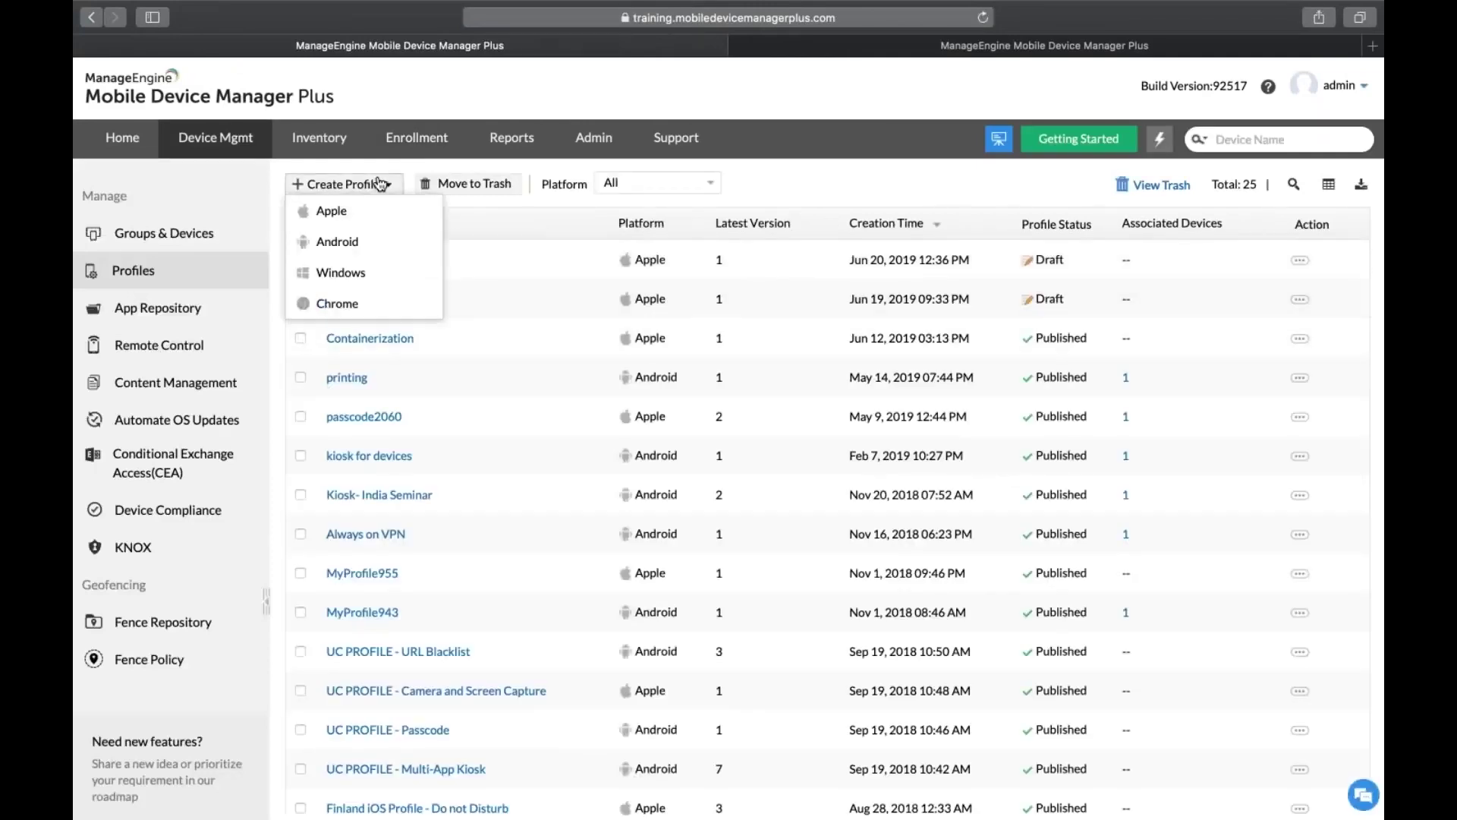
left_click(387, 217)
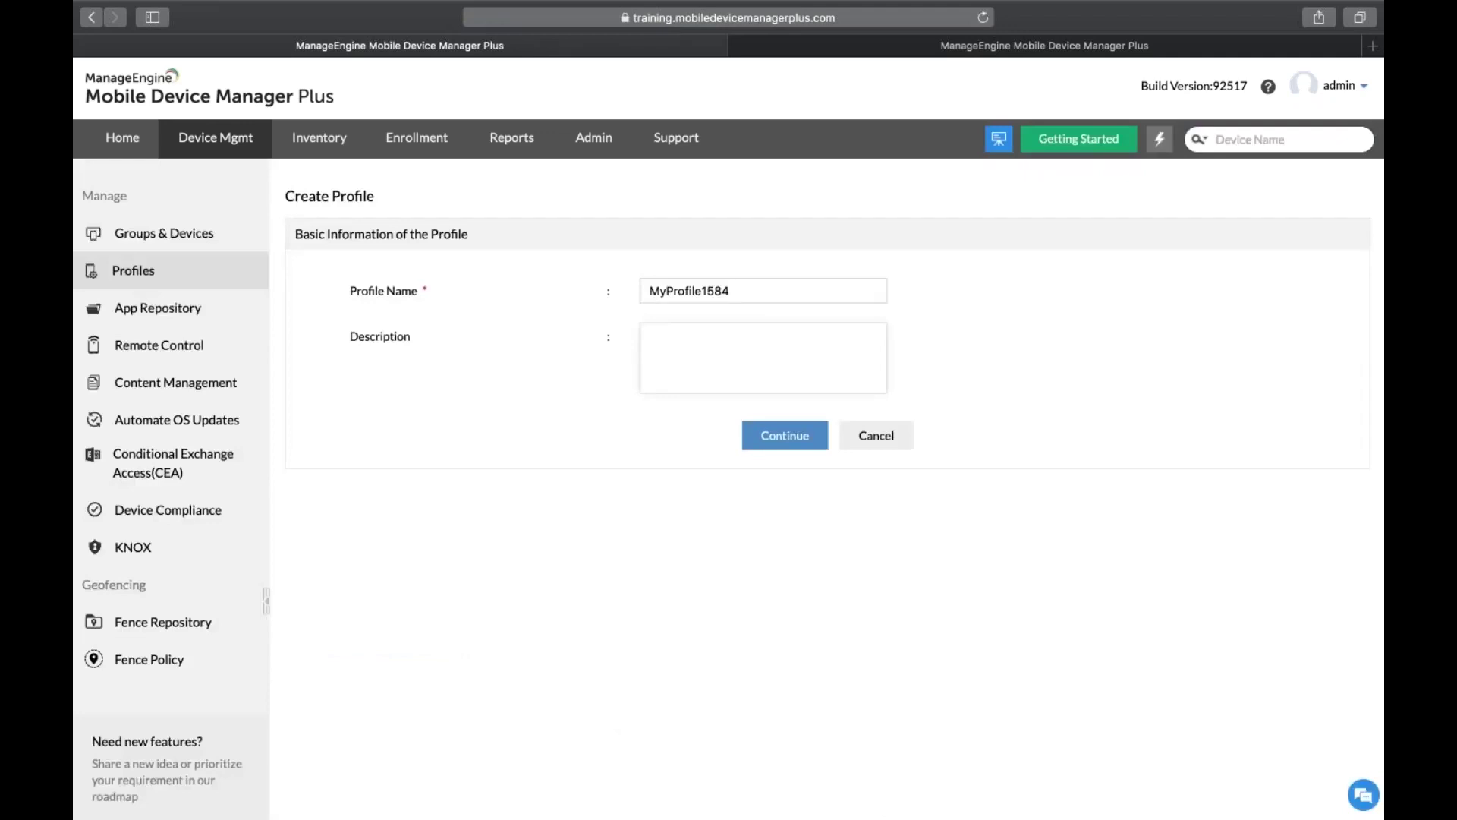
left_click(779, 441)
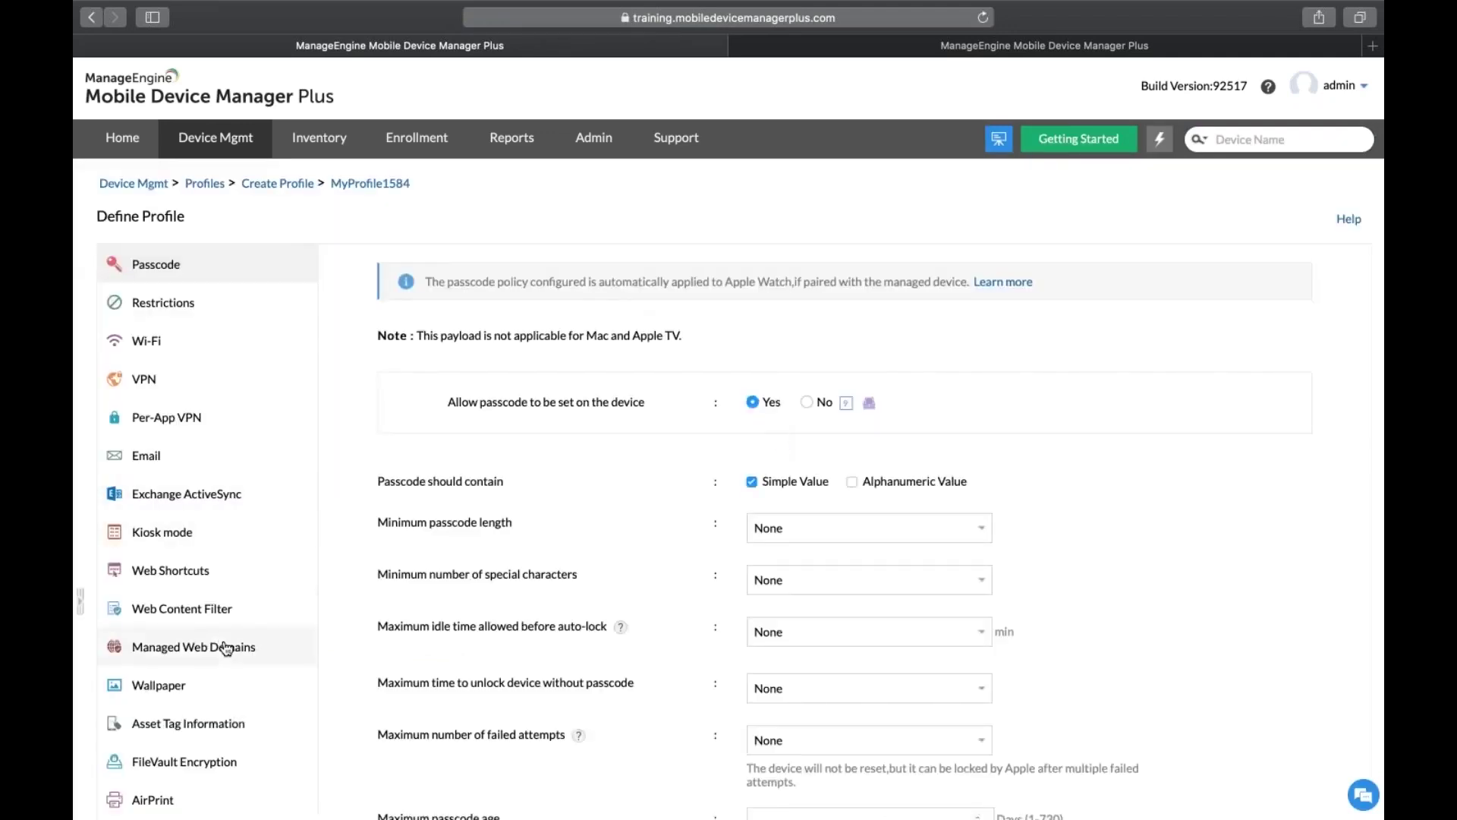
scroll(225, 647, "down", 2)
left_click(198, 694)
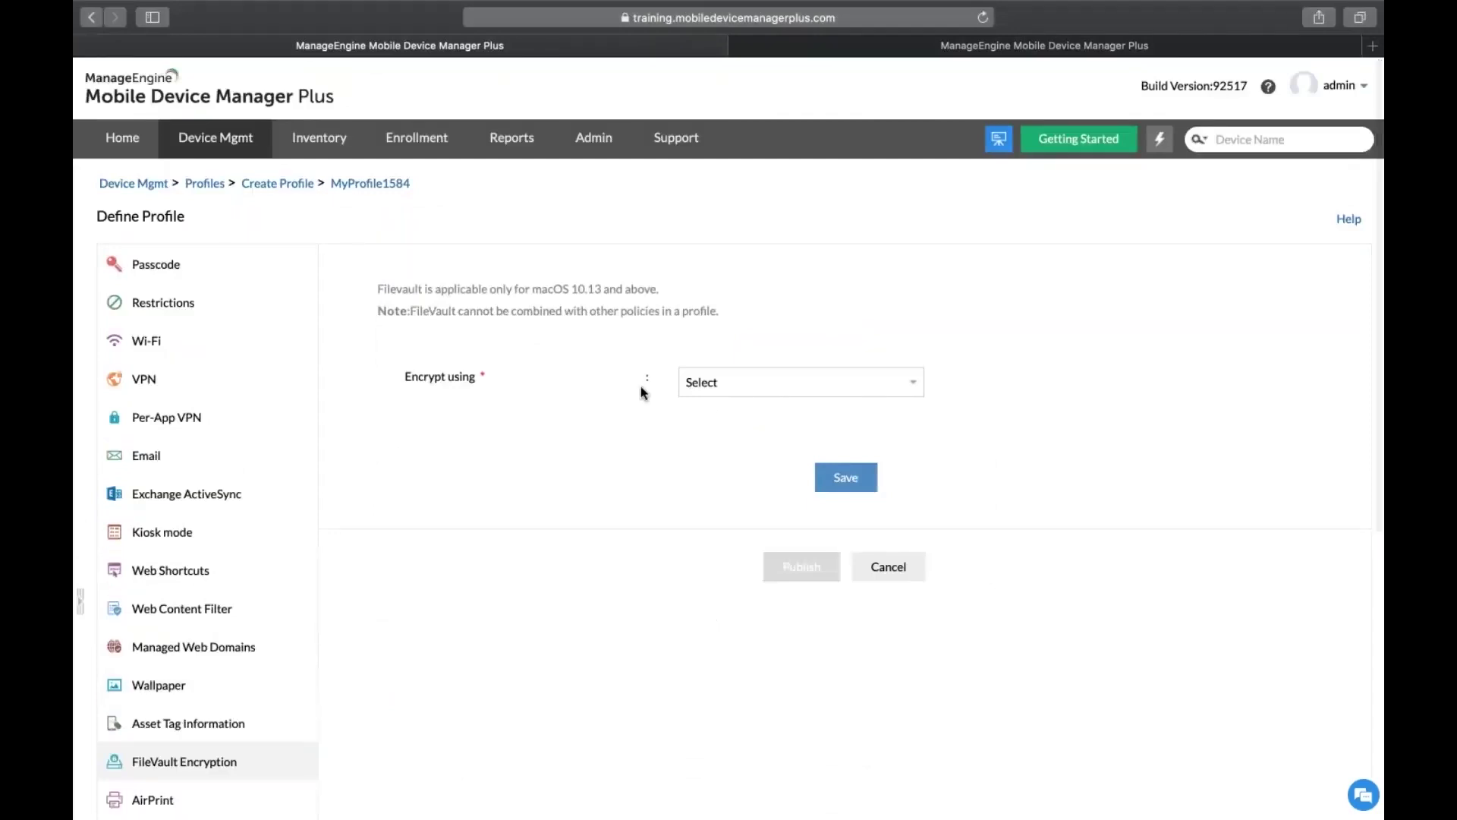
Preview the FileVault encryption settings for Personal Recovery Key and for Institutional Recovery Key.
left_click(805, 375)
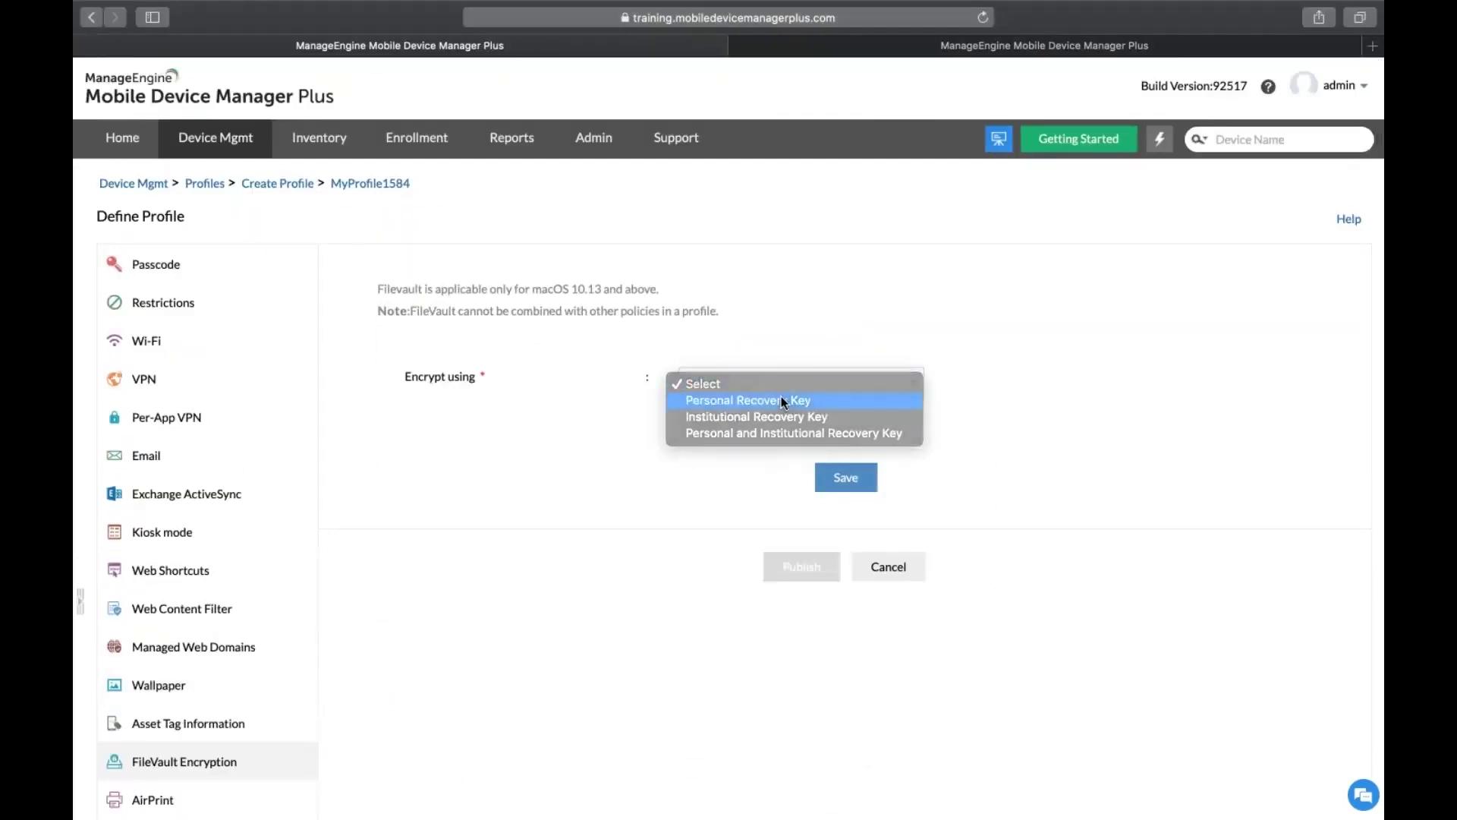
left_click(781, 400)
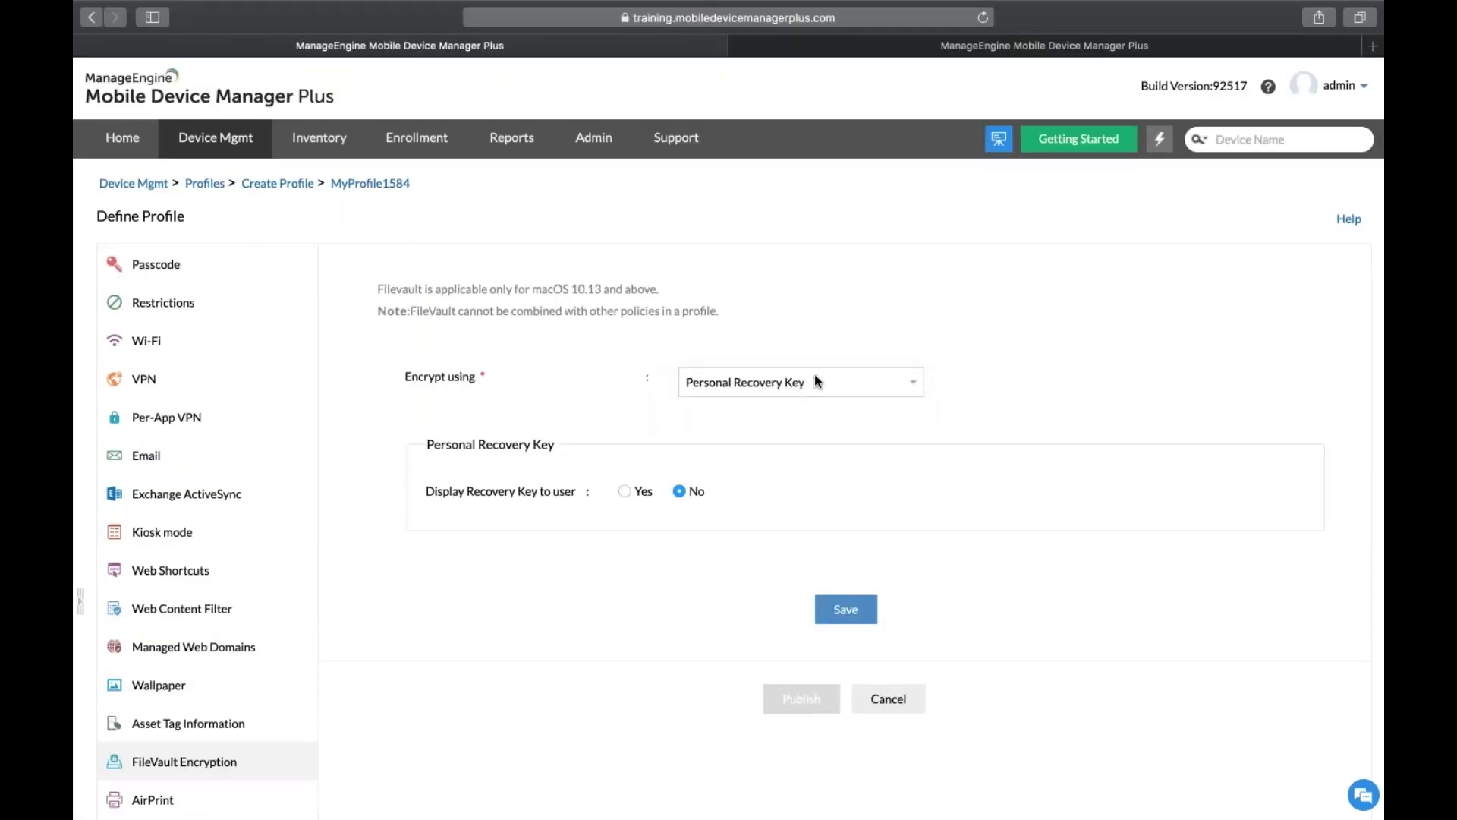
left_click(815, 376)
left_click(786, 399)
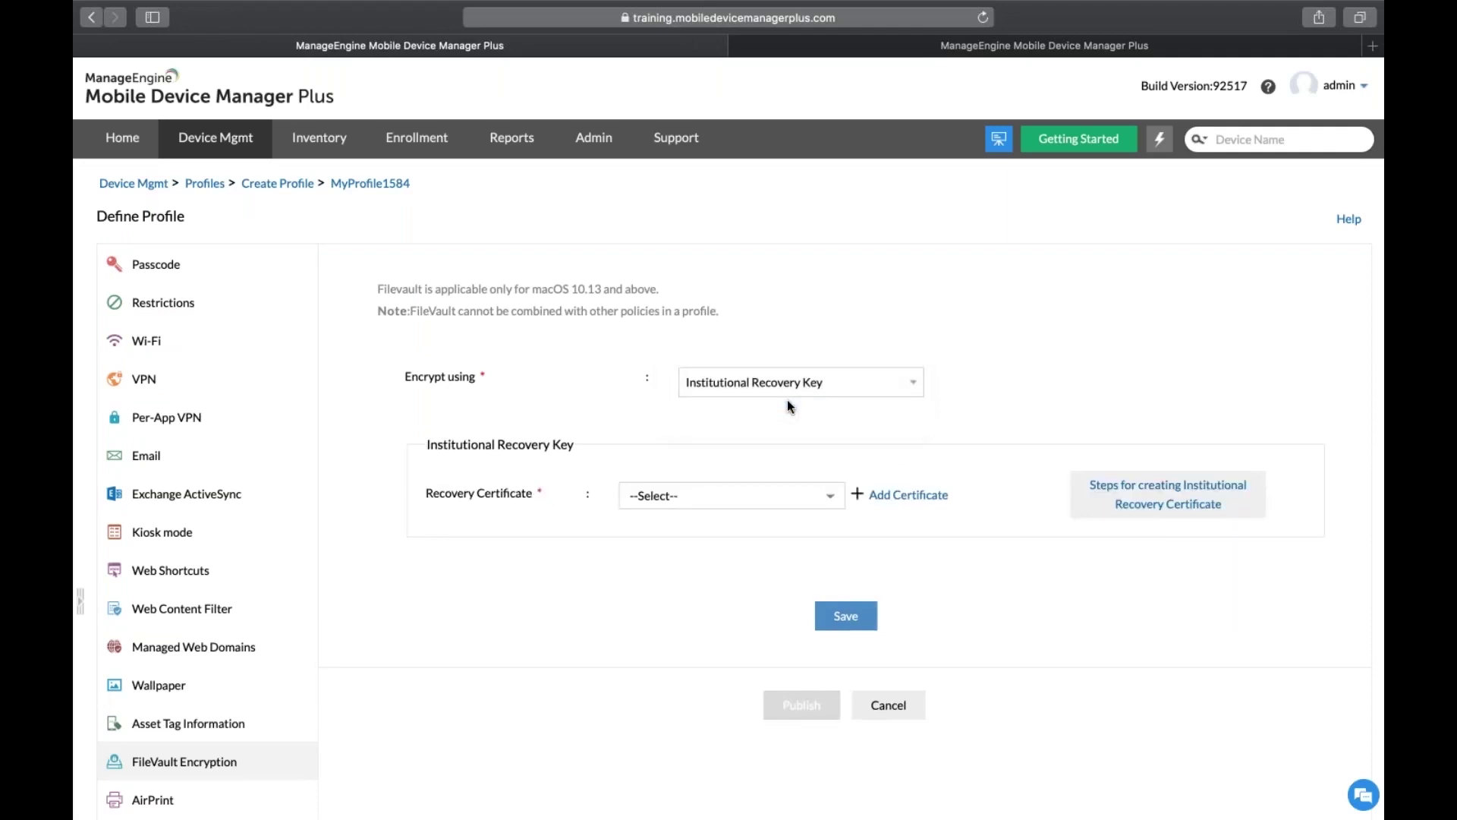
Set FileVault to encrypt using Personal and Institutional Recovery Key with the key displayed to the user, and check the available recovery certificates.
left_click(807, 390)
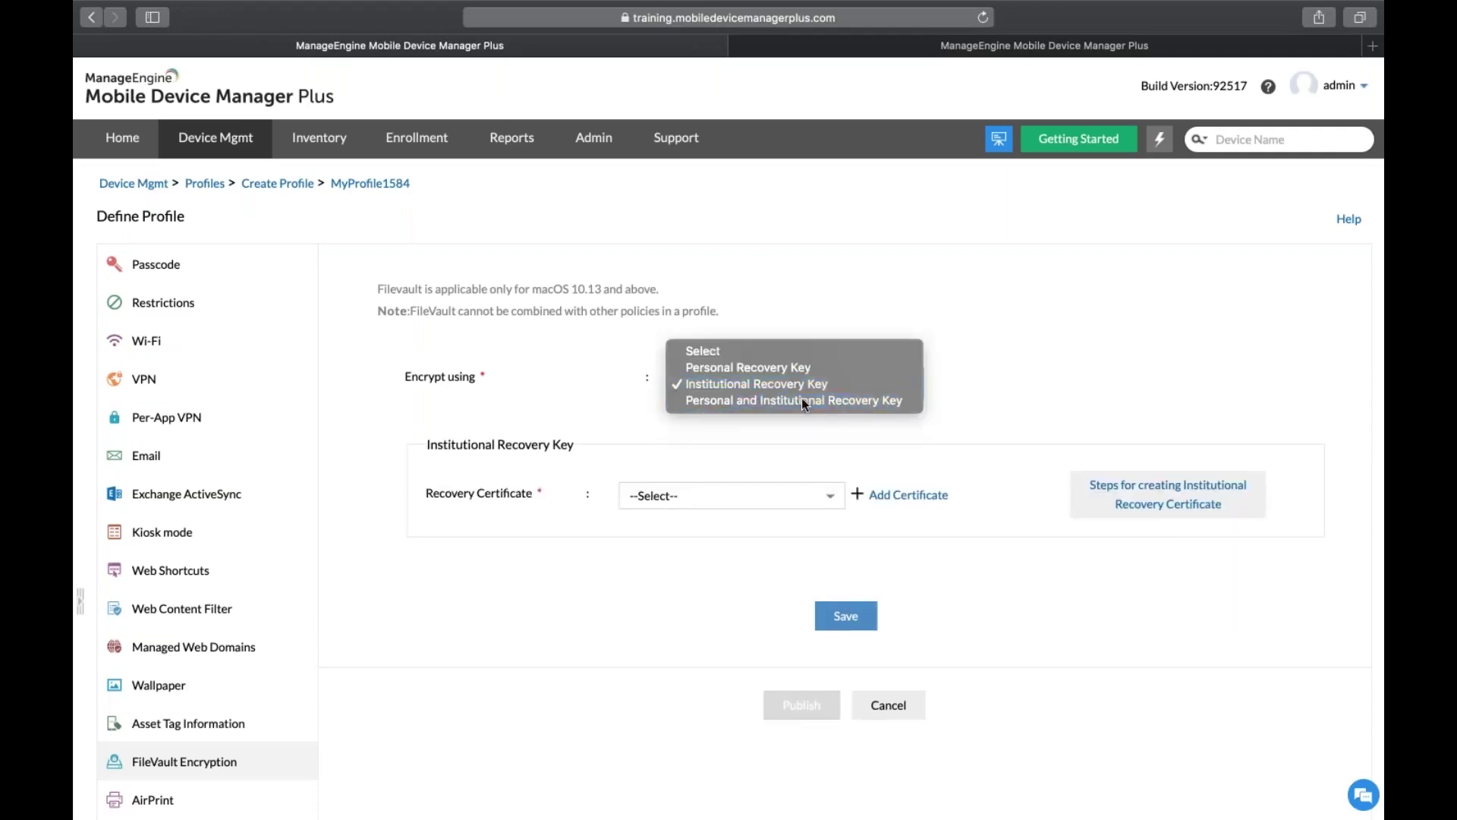
left_click(803, 401)
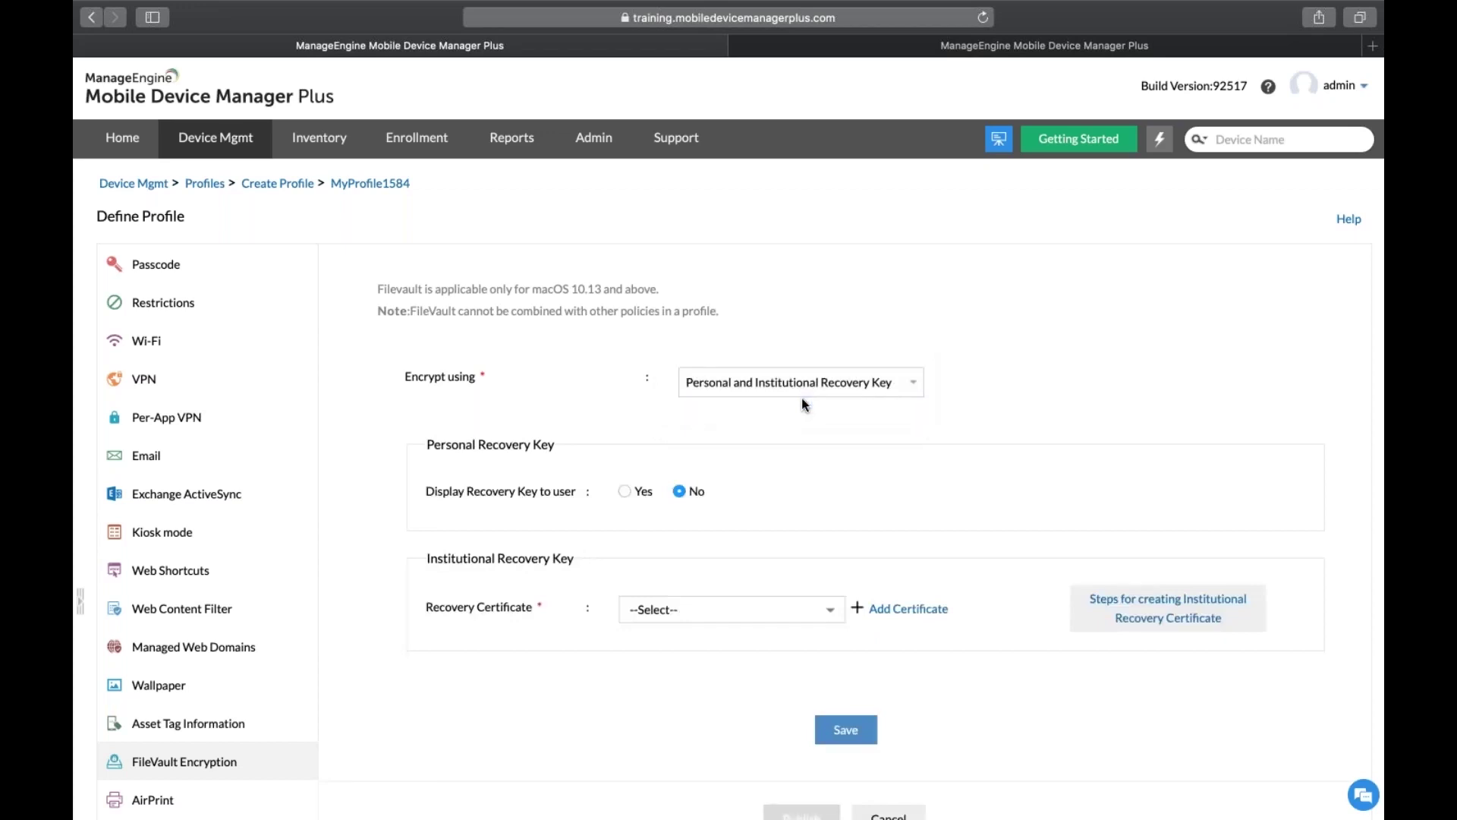
left_click(625, 492)
left_click(728, 611)
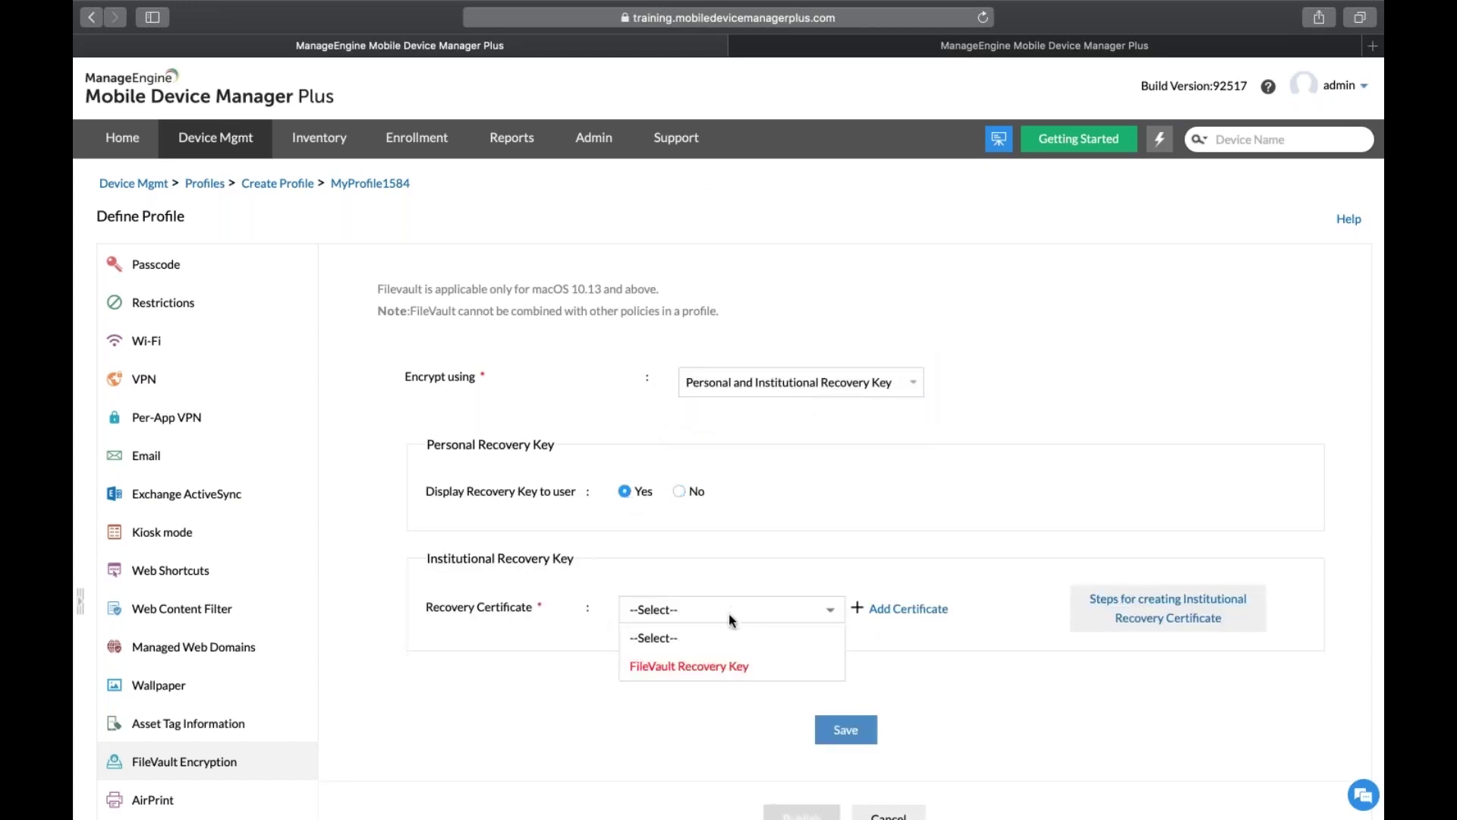
left_click(766, 563)
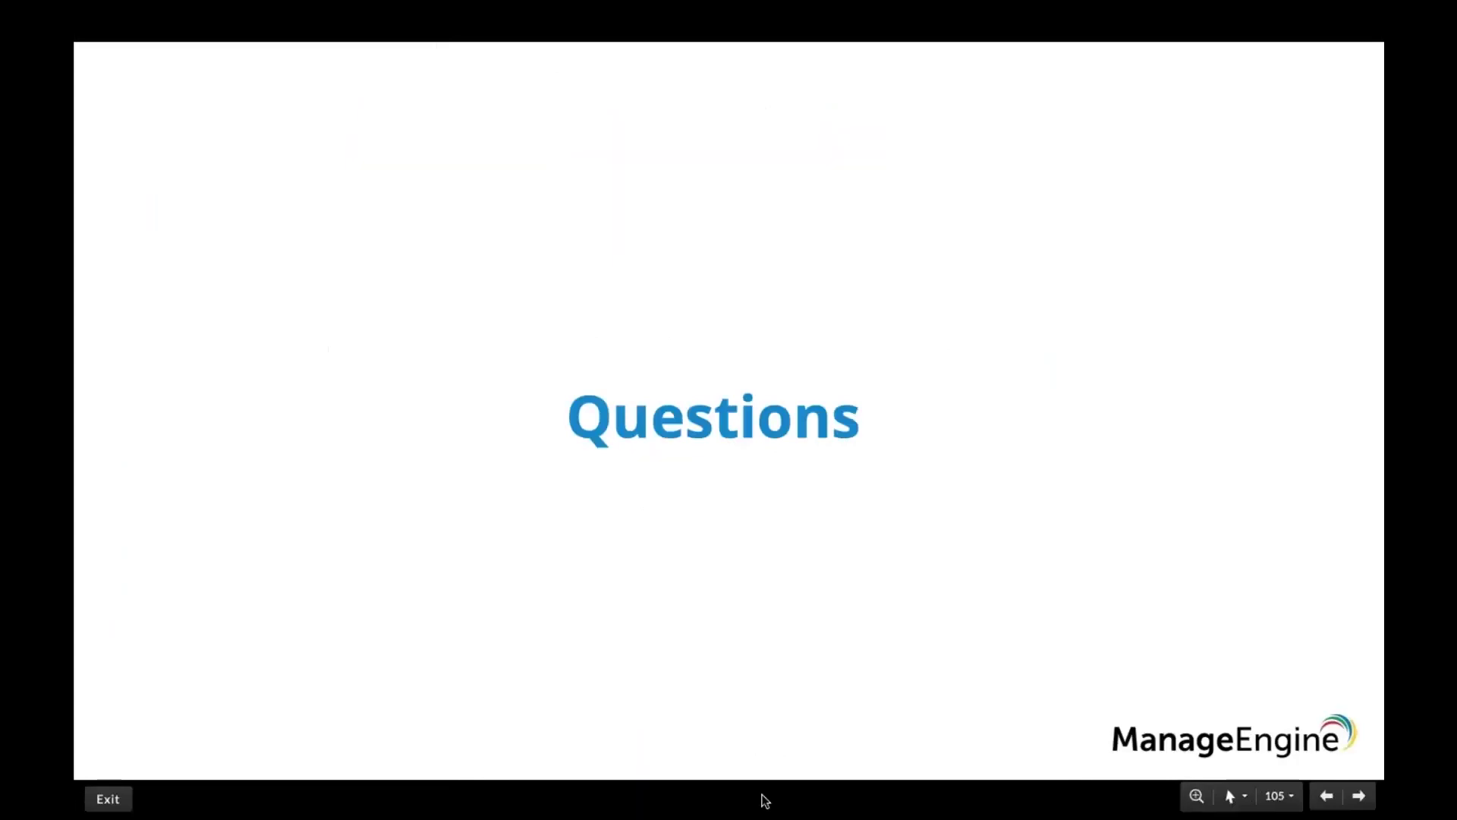
Advance the presentation to Question 2, and return to Mobile Device Manager Plus to open Secure Authentication under User Administration.
key("Right")
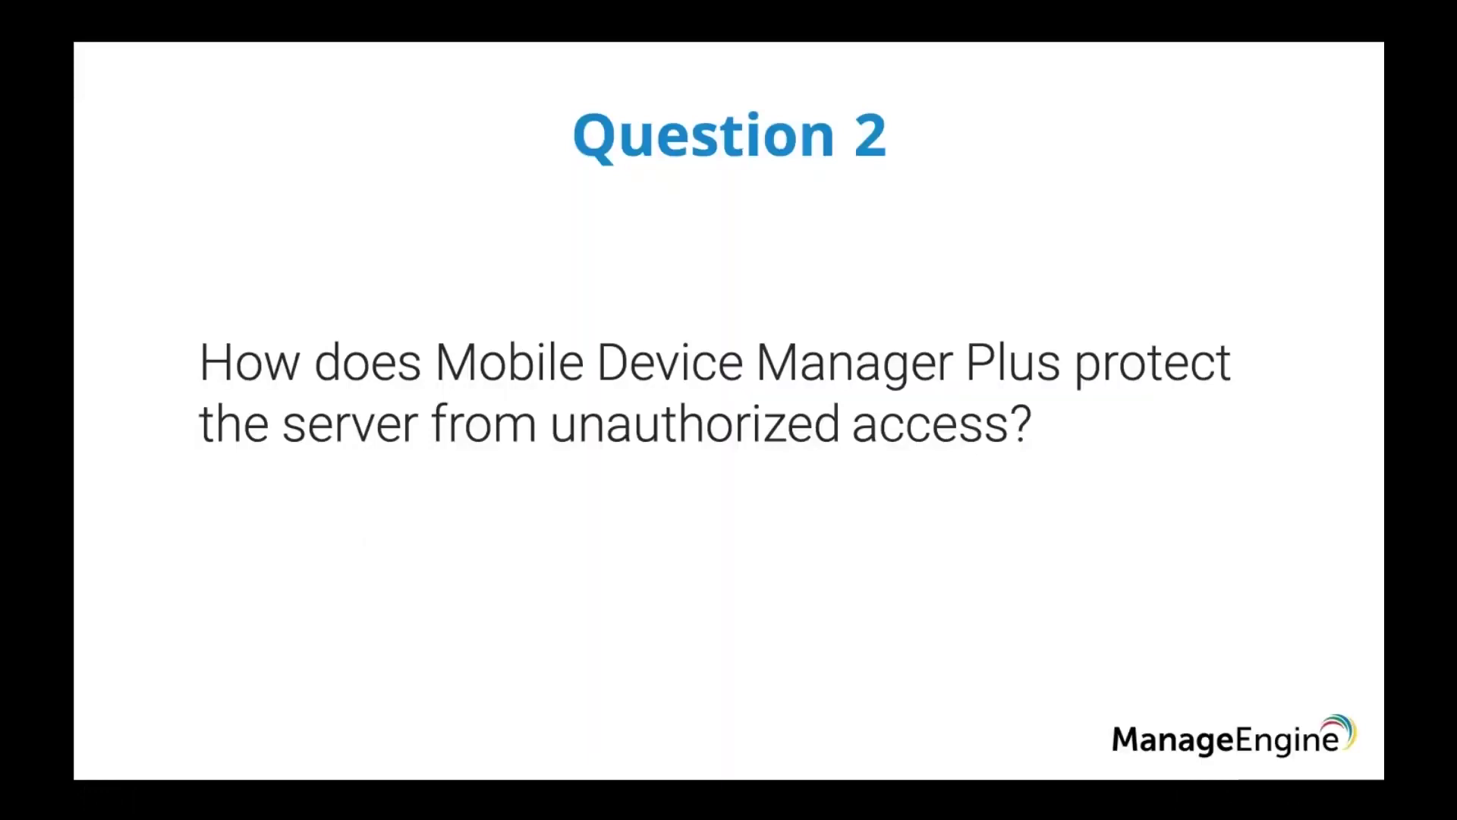
mouse_move(984, 352)
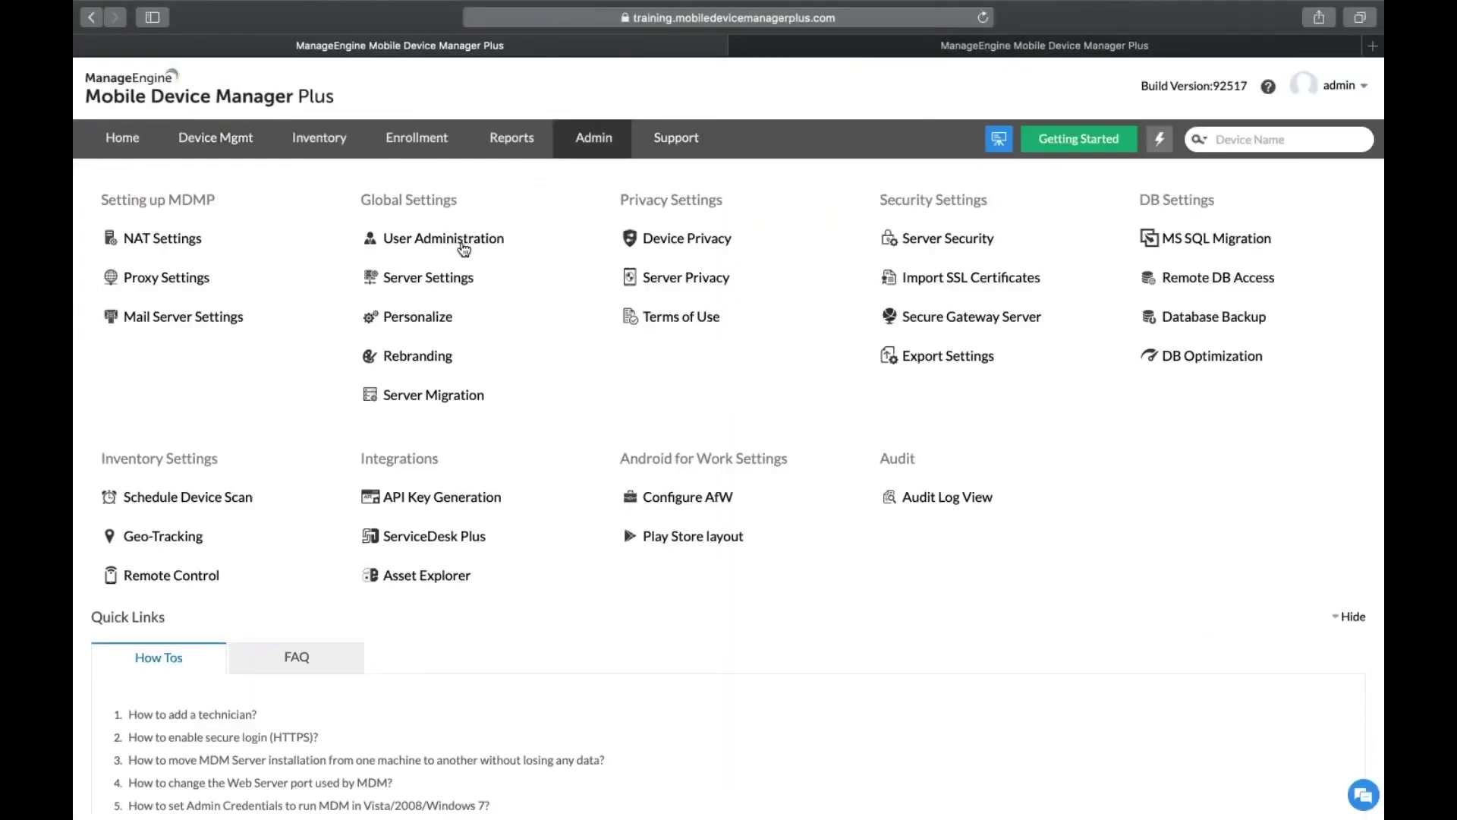
left_click(462, 241)
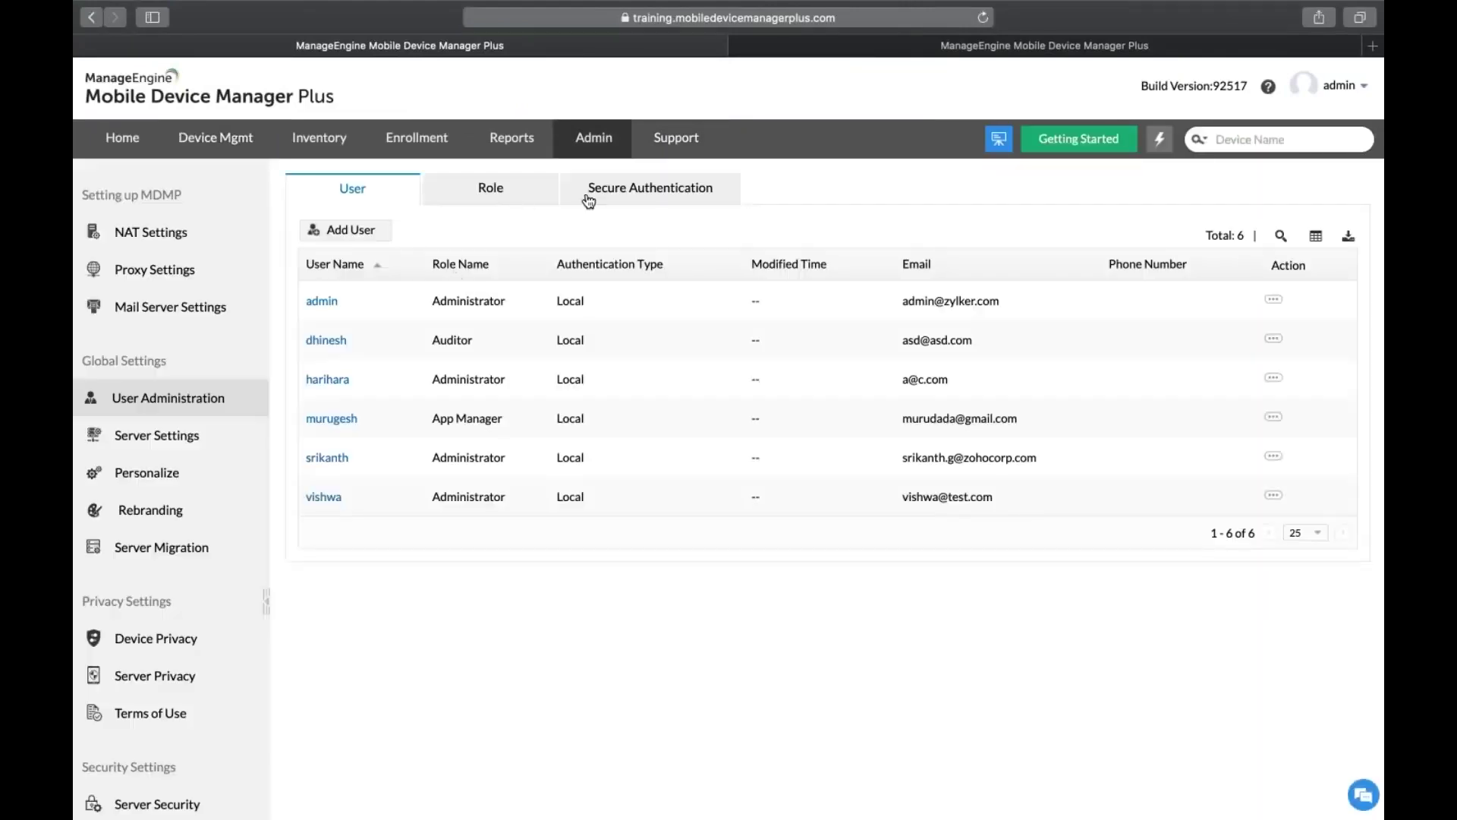
left_click(593, 199)
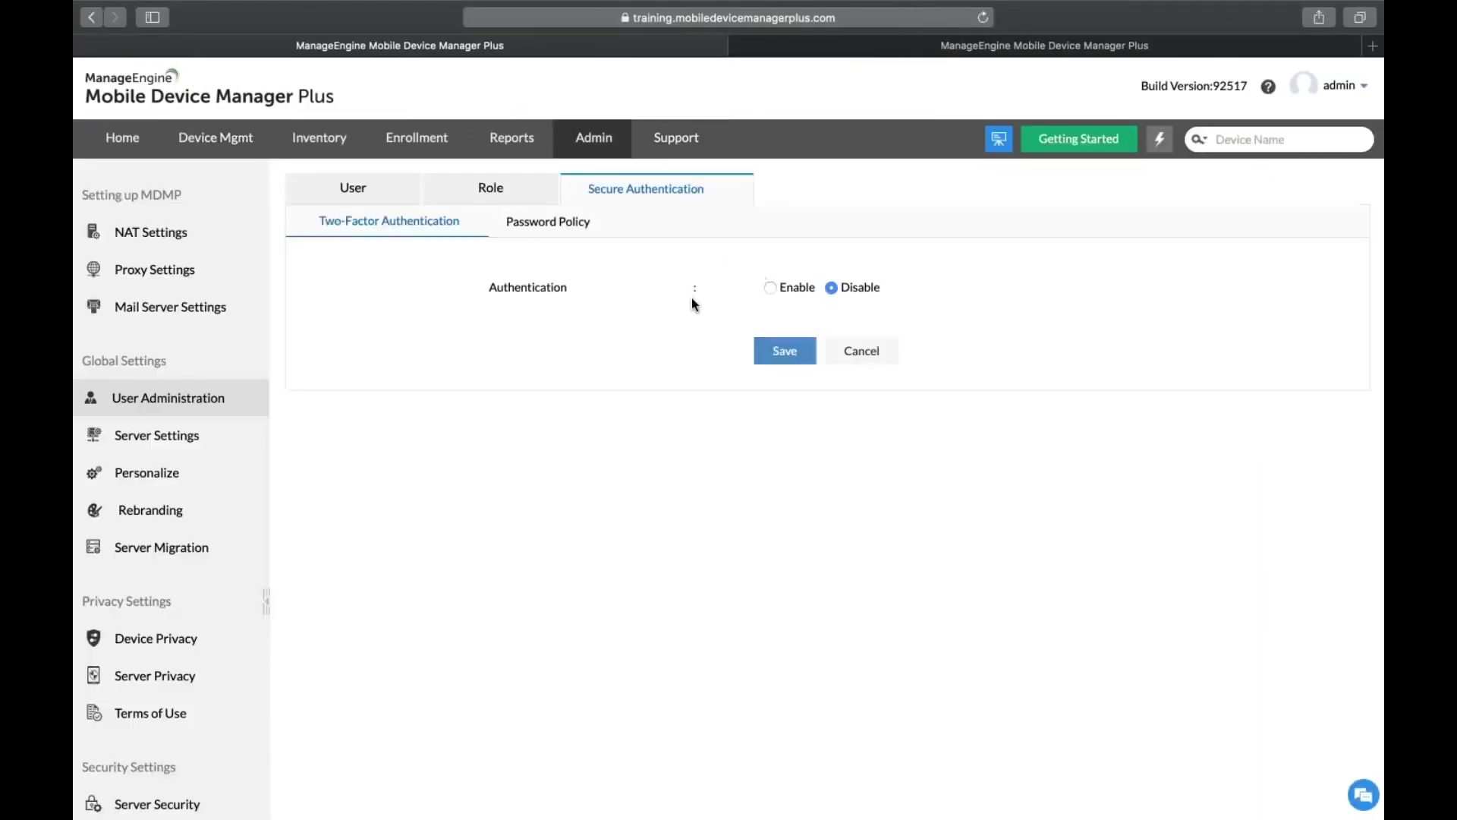
Preview the email options for enabling Two-Factor Authentication without saving, and review the Password Policy settings.
left_click(769, 288)
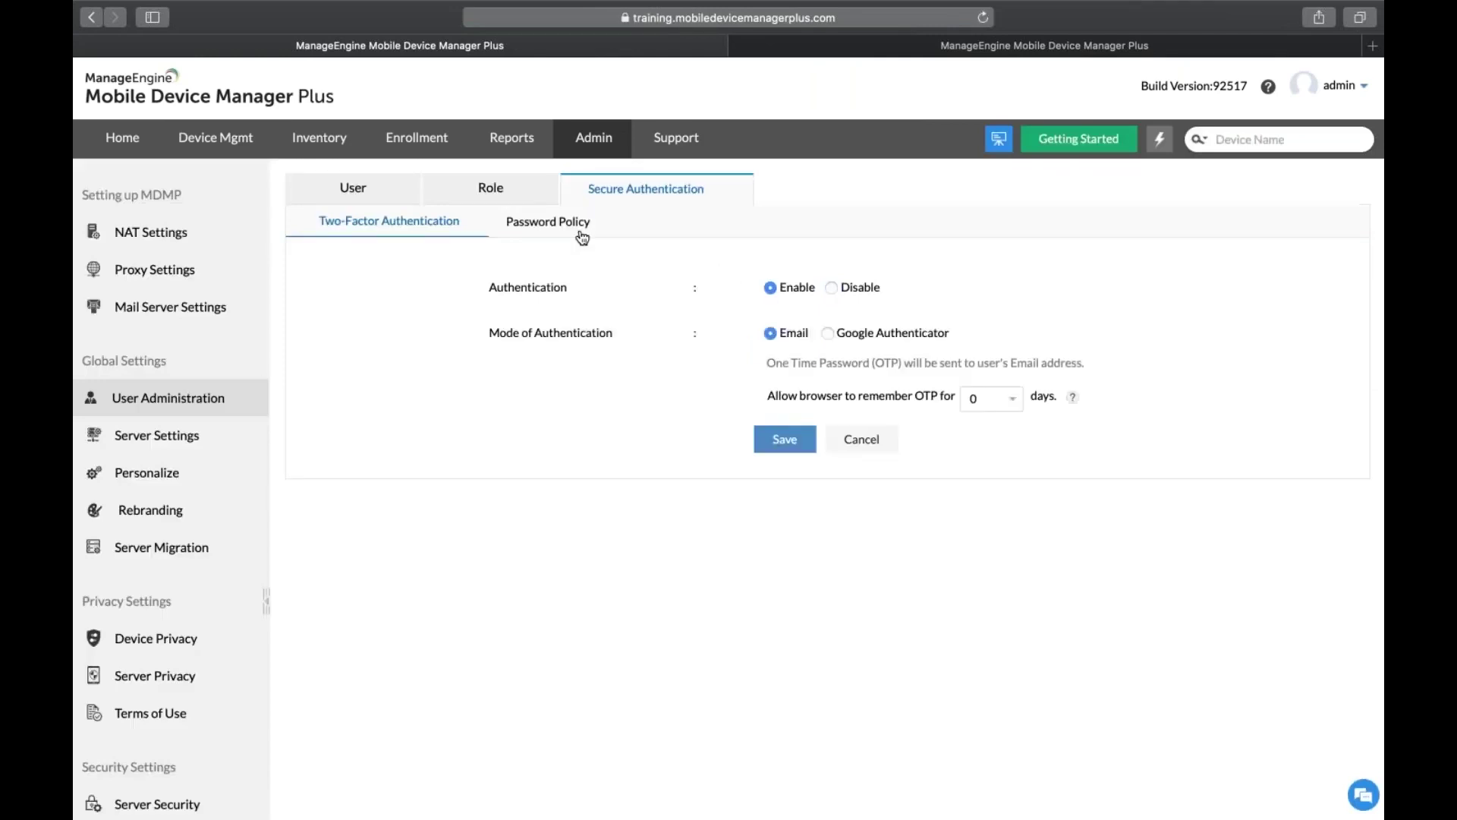
left_click(581, 232)
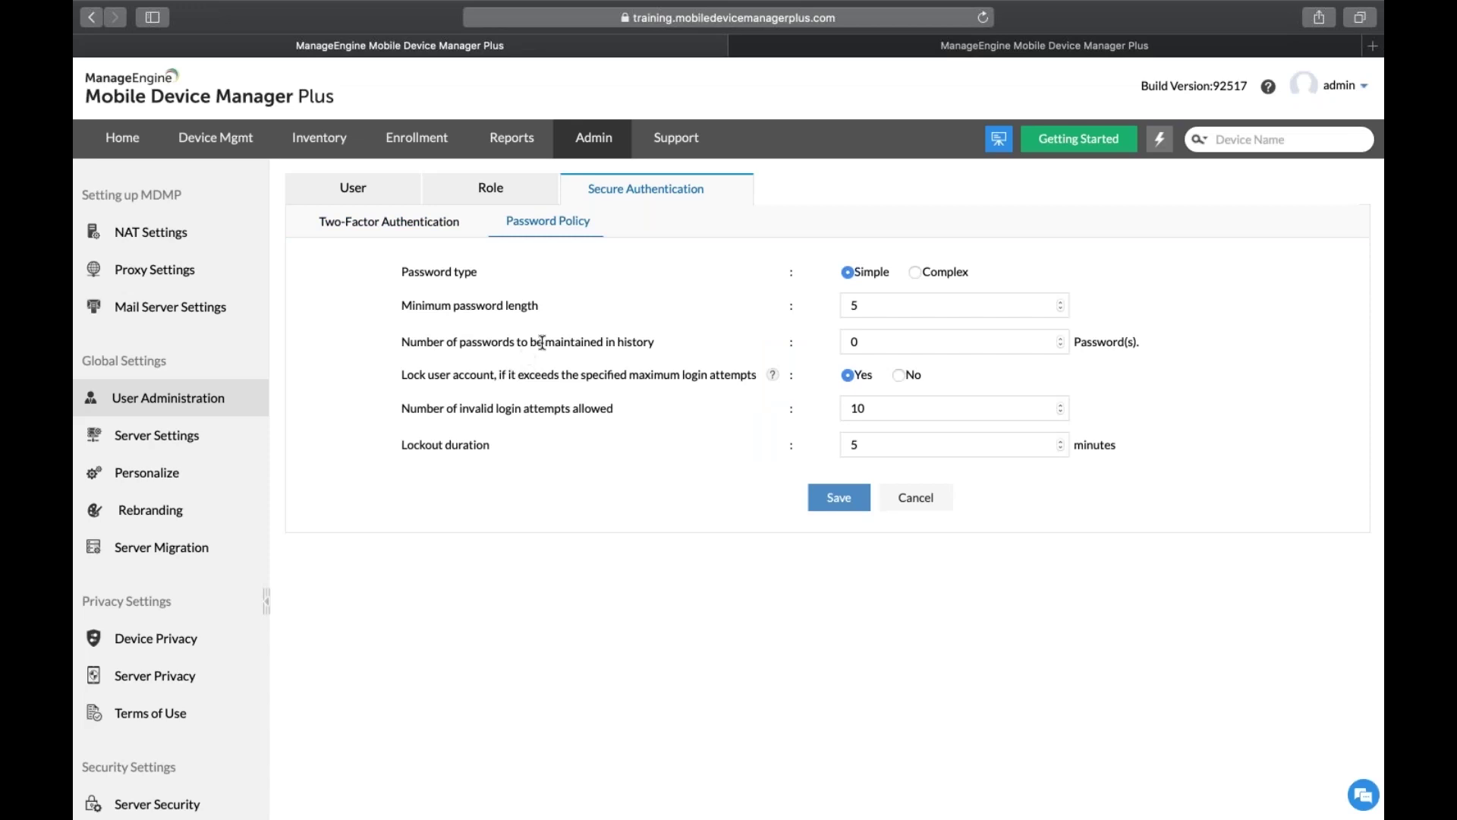
left_click(450, 228)
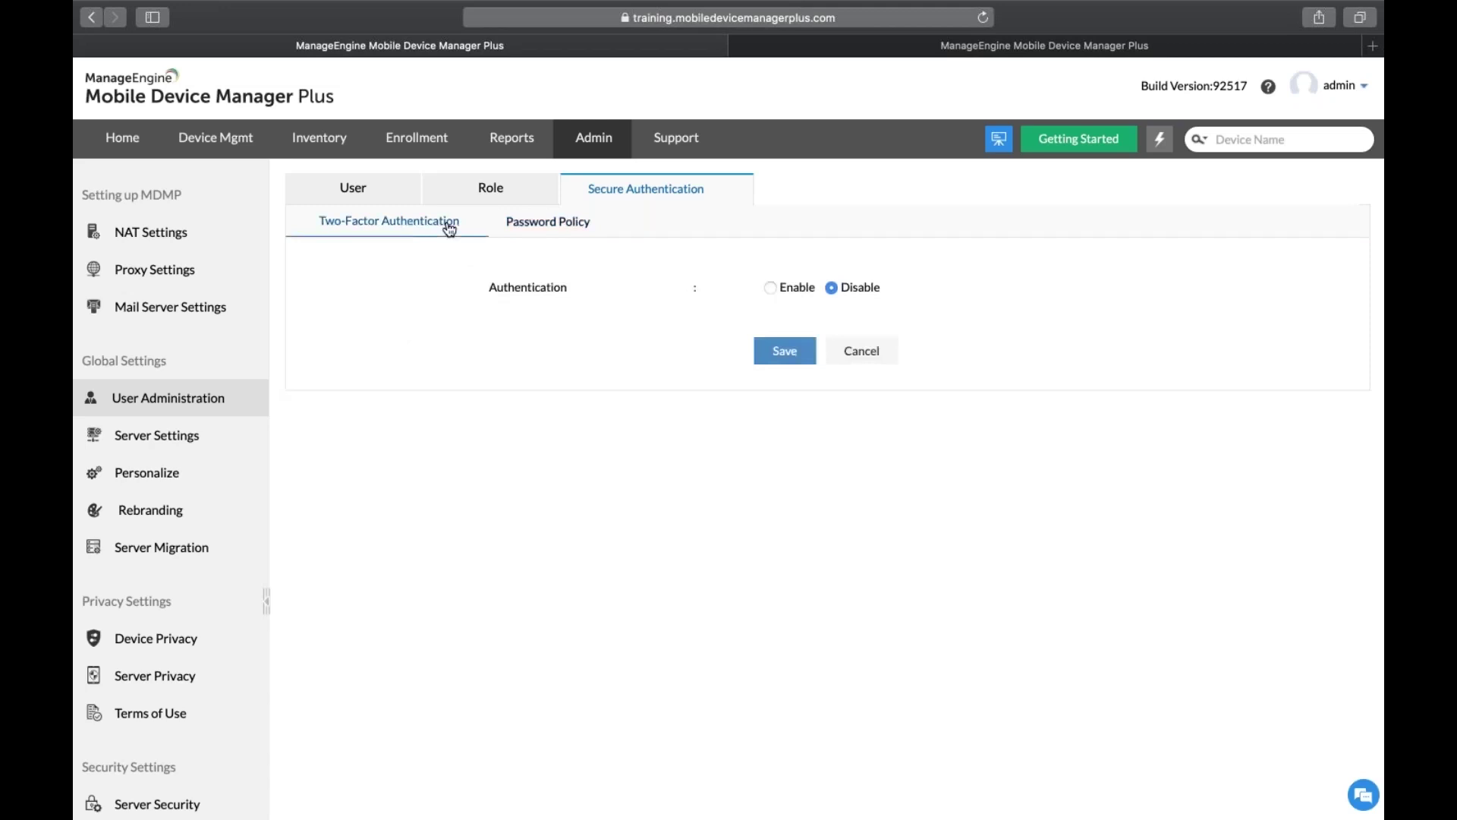